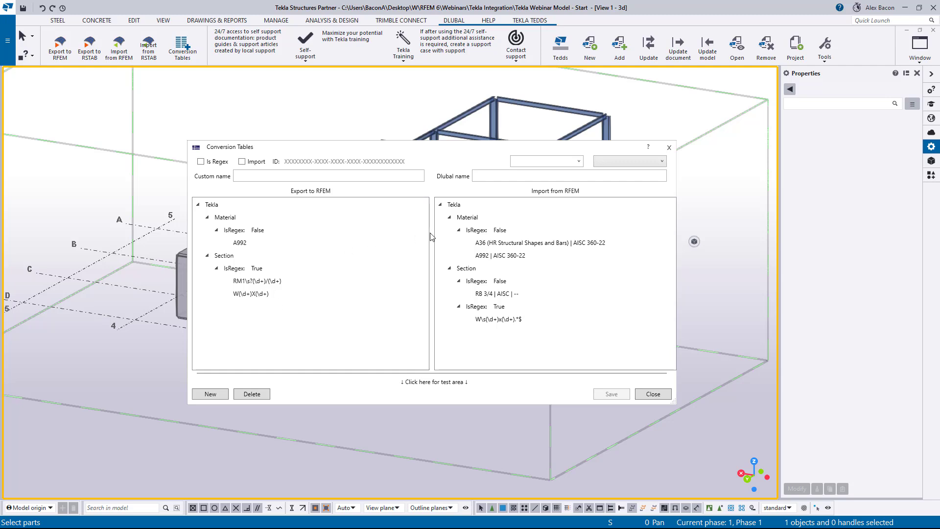
Close the conversion tables and arrange the Tekla Structures and RFEM windows side by side
click(374, 175)
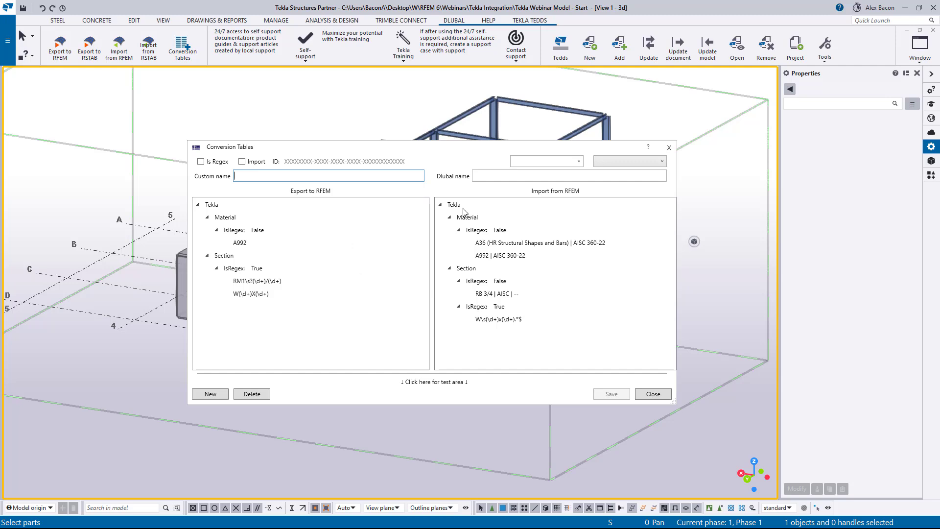
click(668, 148)
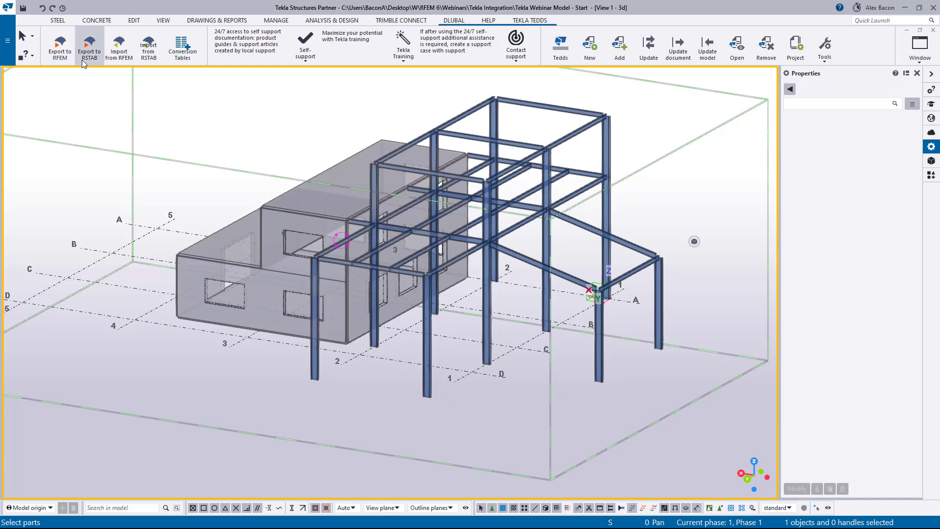
drag(258, 8, 938, 160)
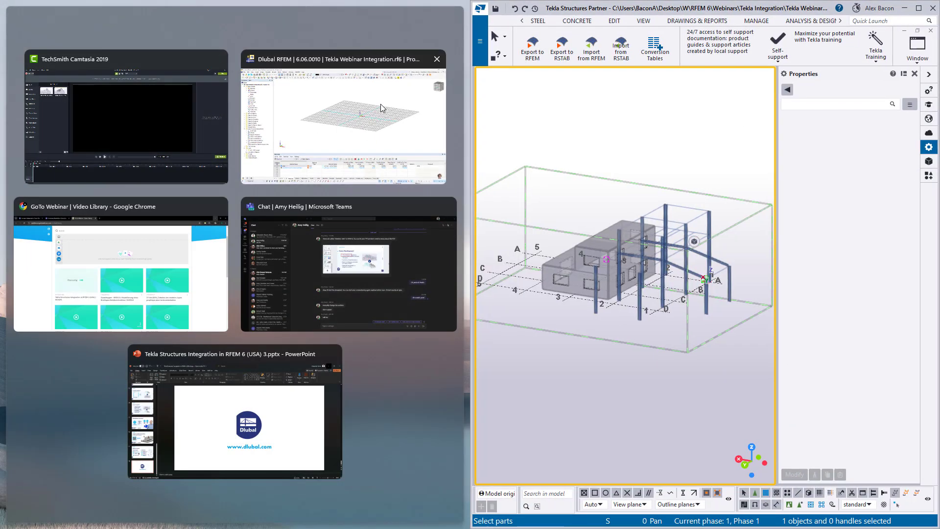
click(380, 104)
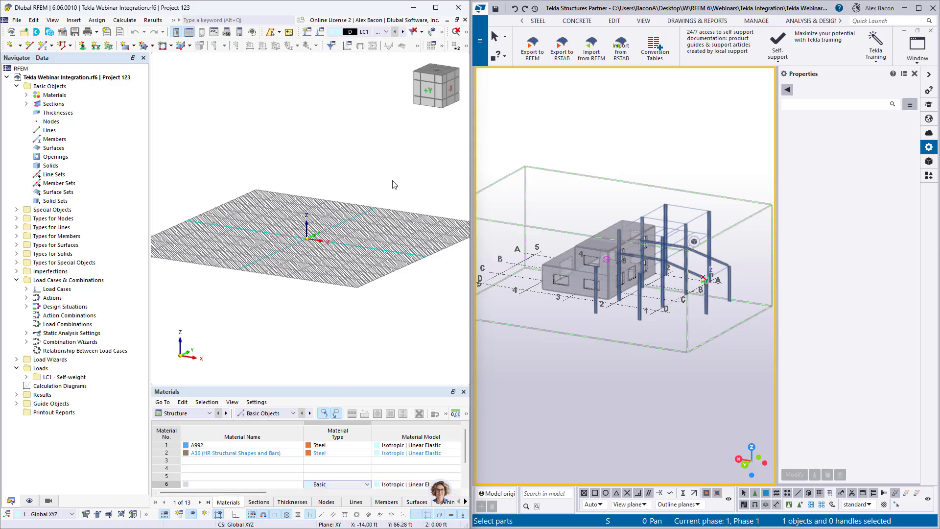
Export the Tekla model to RFEM as a physical model with the Z-axis upward, overwriting the current model
click(535, 50)
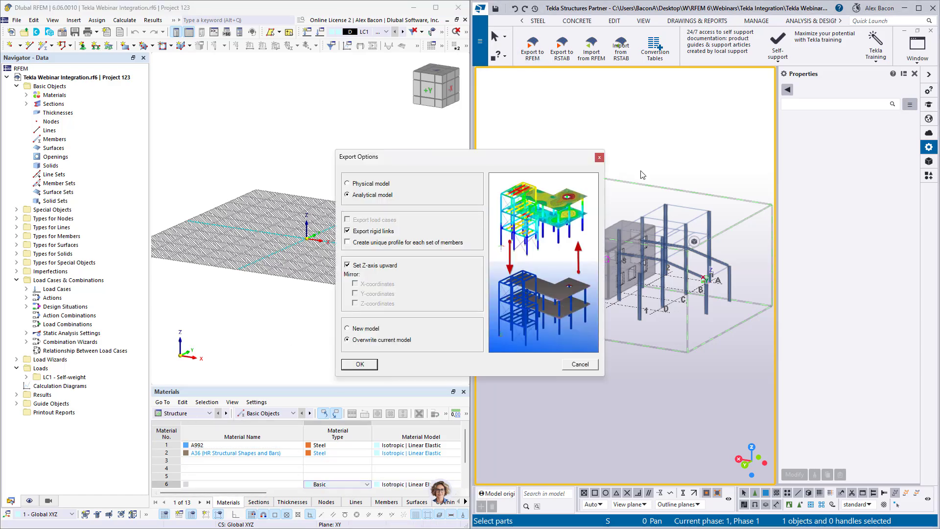
click(353, 184)
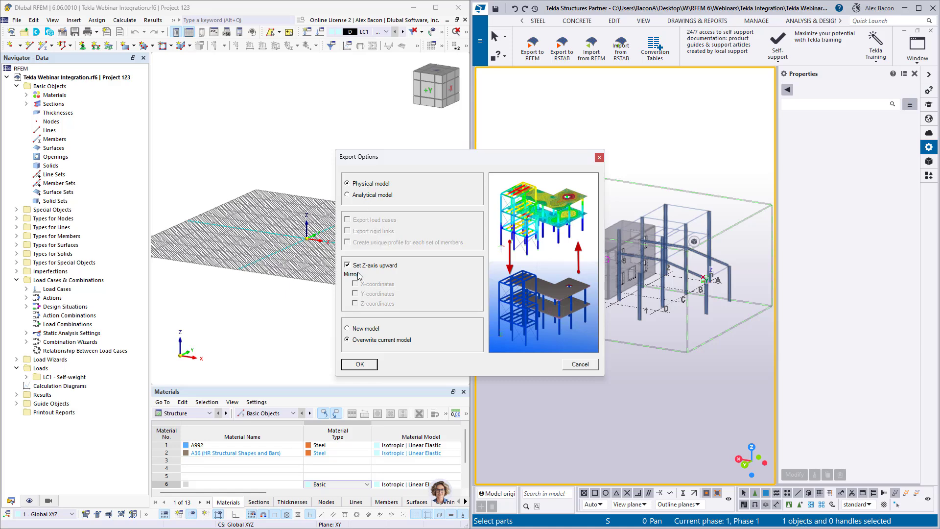
click(360, 364)
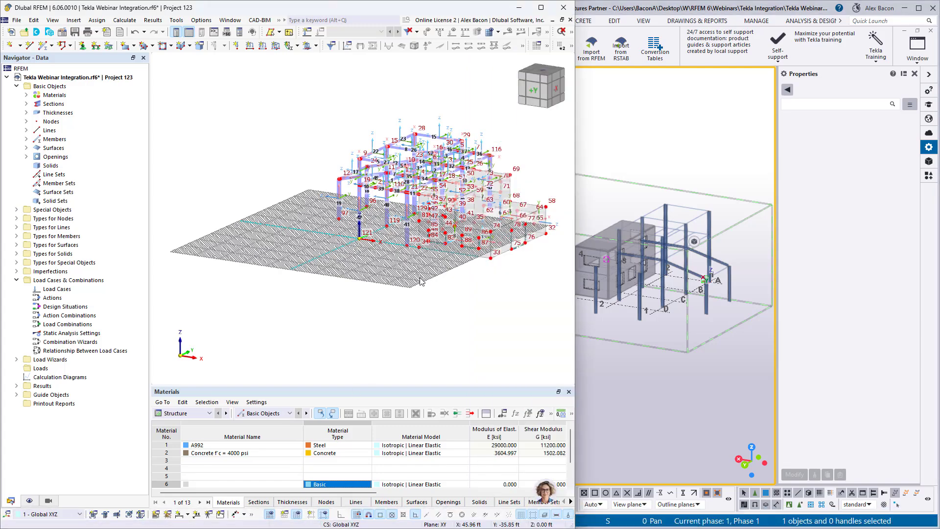
Switch to RFEM and turn off the object numbering on the imported model
middle_drag(438, 59, 453, 66)
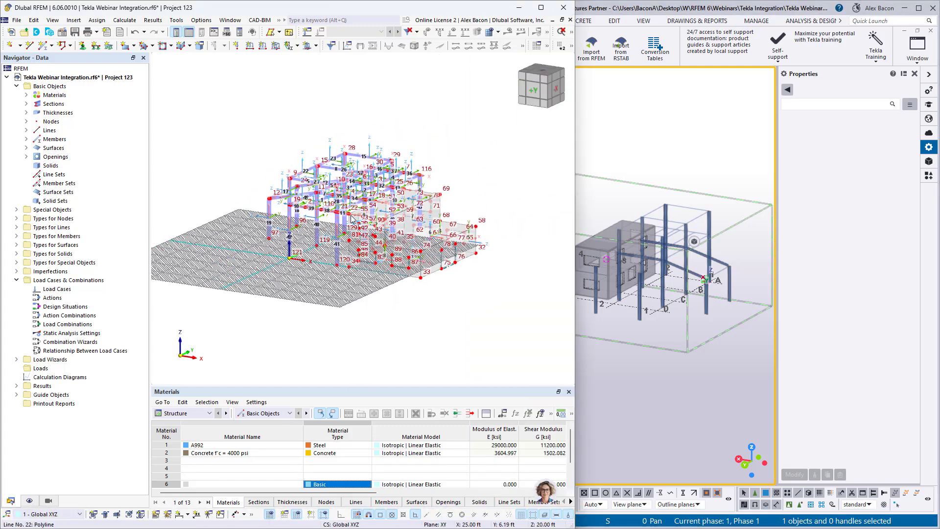
scroll(351, 222, up, 3)
scroll(351, 223, down, 2)
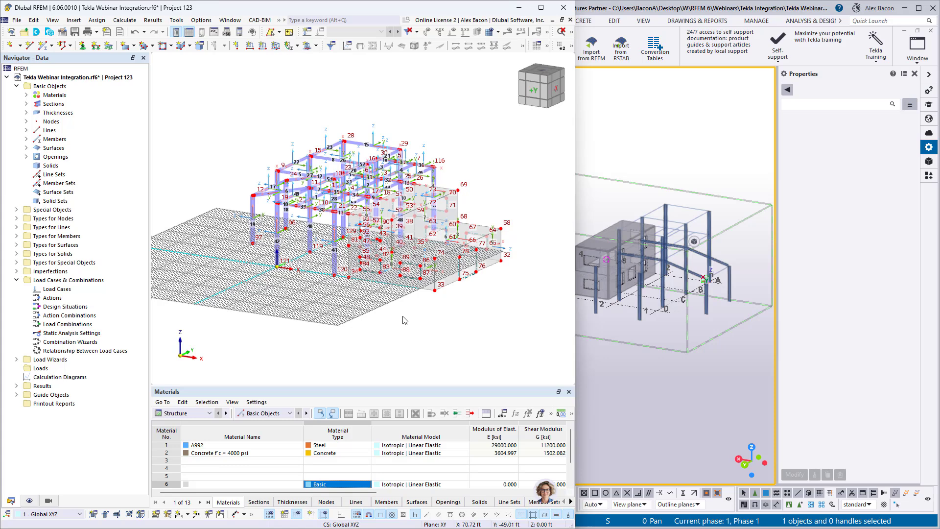
right_click(400, 297)
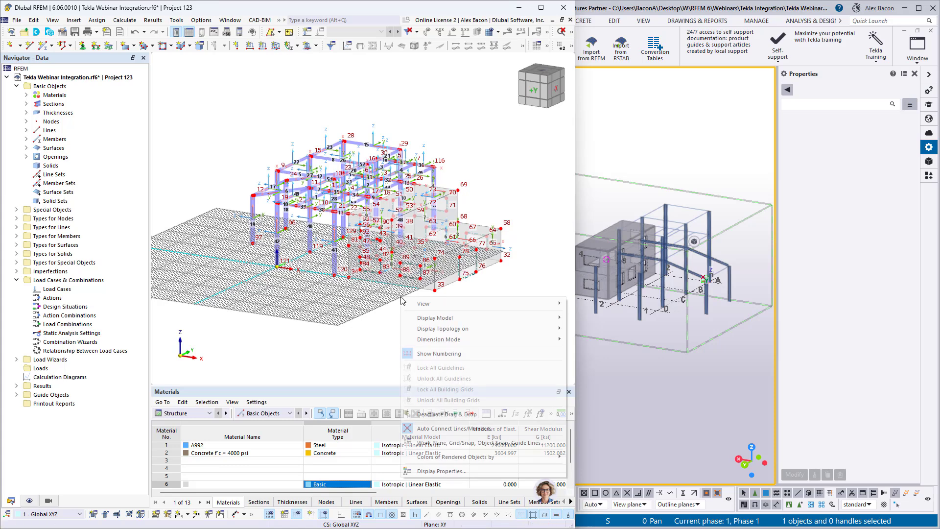
click(441, 353)
Hide the local axis systems of the members and the work plane grid
right_click(397, 324)
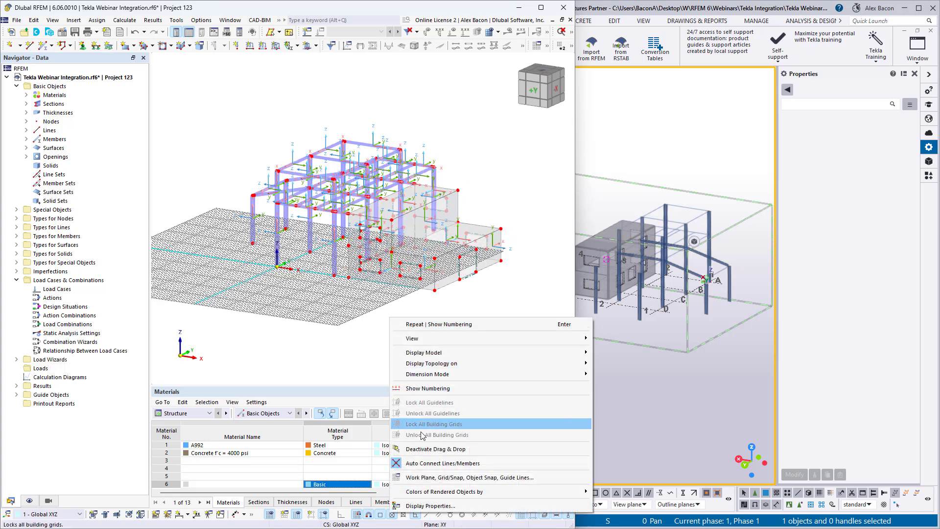
click(372, 348)
right_click(278, 228)
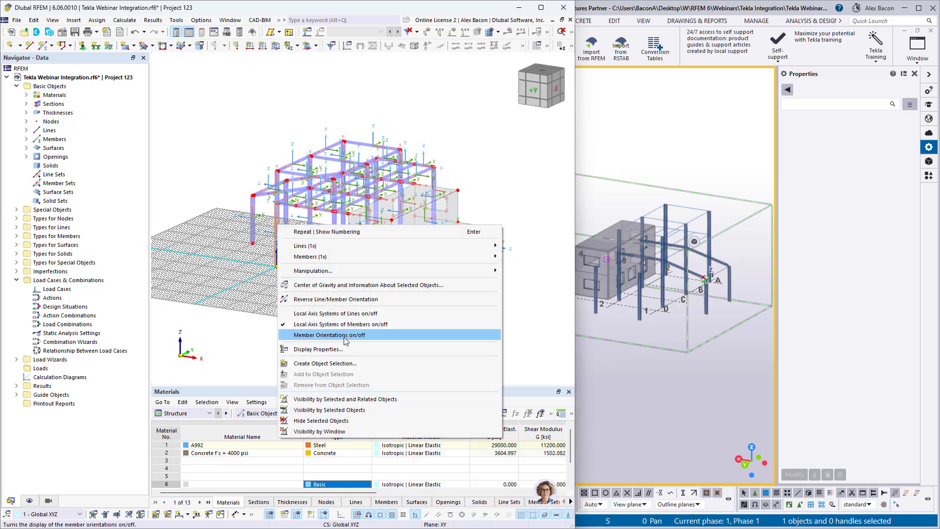
click(328, 324)
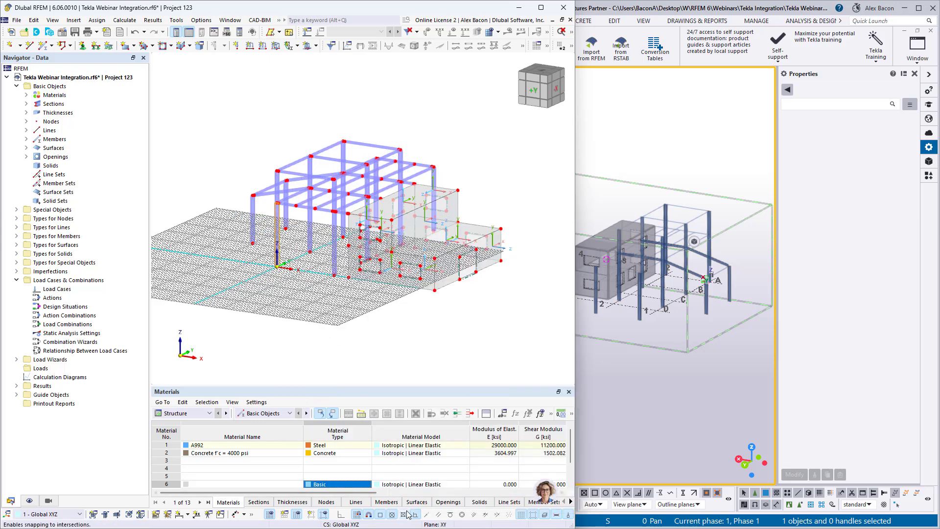
click(270, 514)
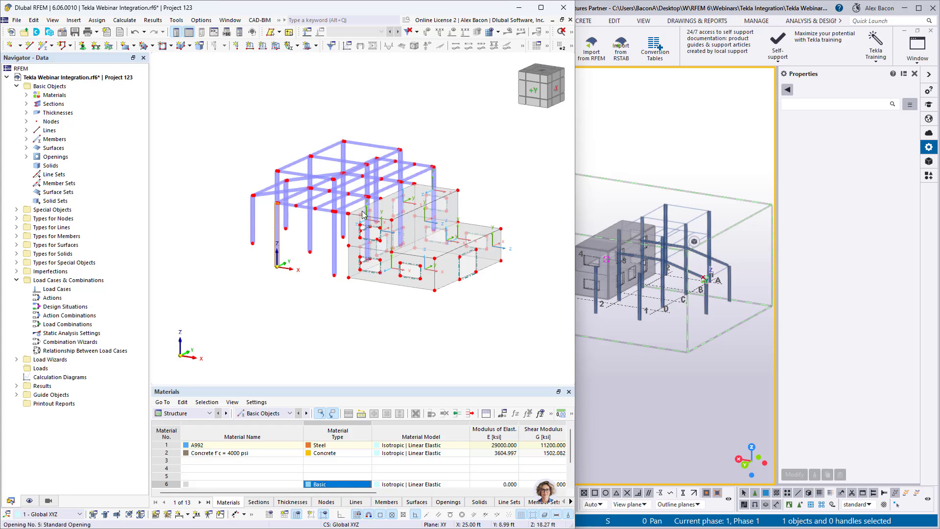
Examine how the beams meet the columns in the RFEM frame and compare the same joints in Tekla Structures
scroll(367, 207, up, 2)
scroll(279, 202, up, 5)
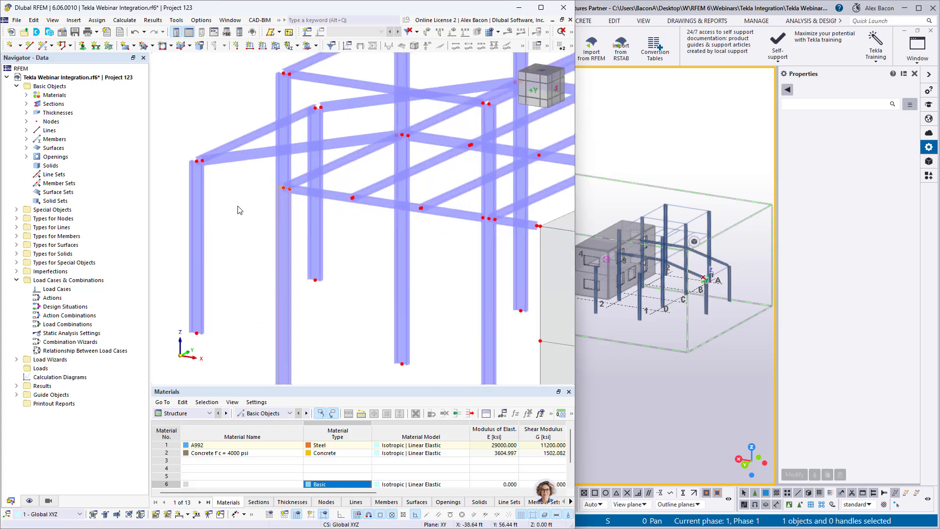
scroll(339, 187, down, 5)
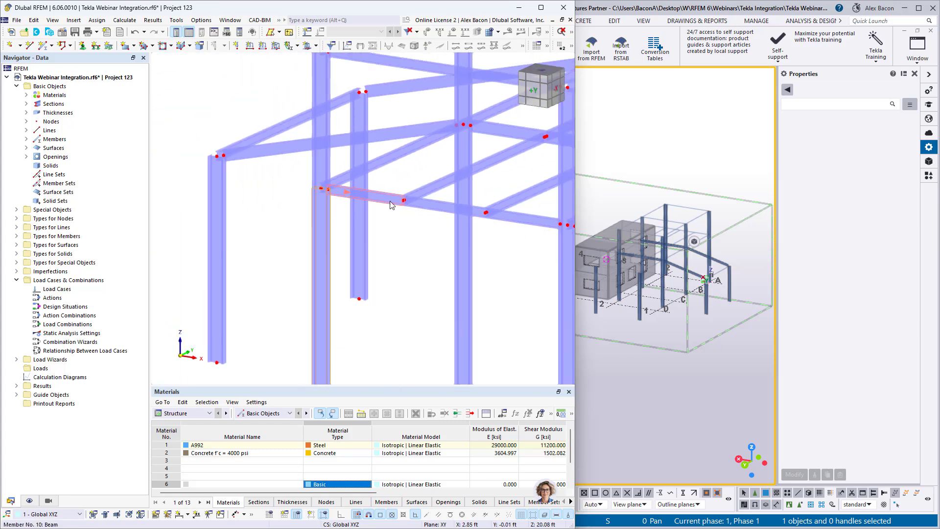
scroll(264, 209, up, 5)
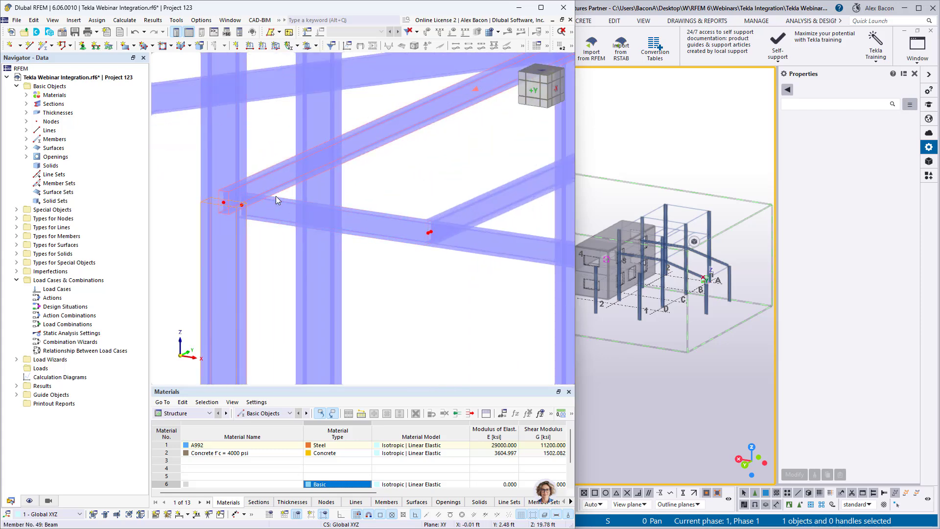
scroll(233, 219, down, 2)
scroll(233, 219, down, 4)
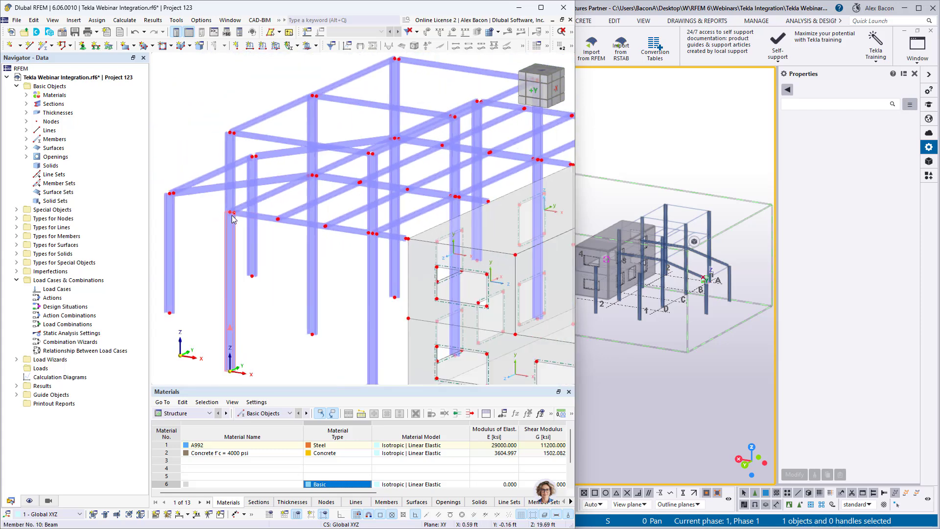
click(647, 259)
scroll(647, 260, up, 3)
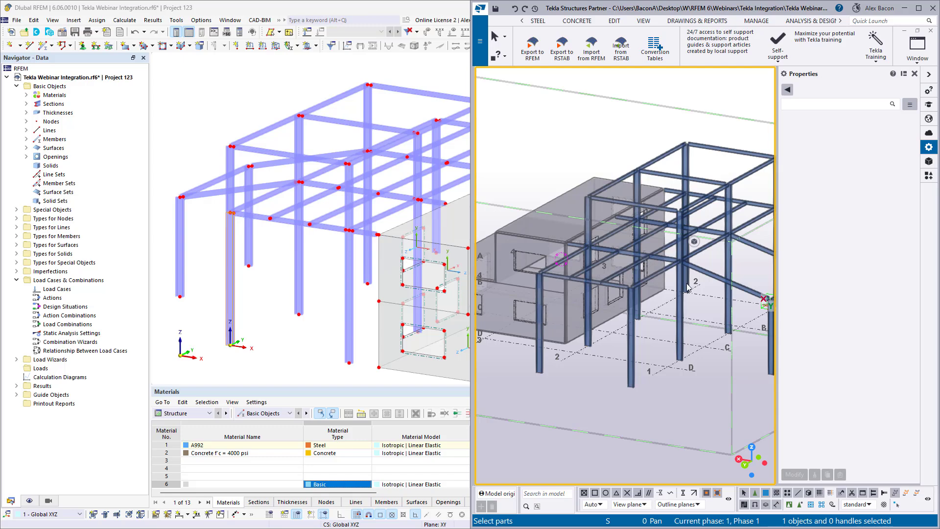
ctrl+middle_drag(688, 288, 574, 311)
scroll(558, 297, up, 6)
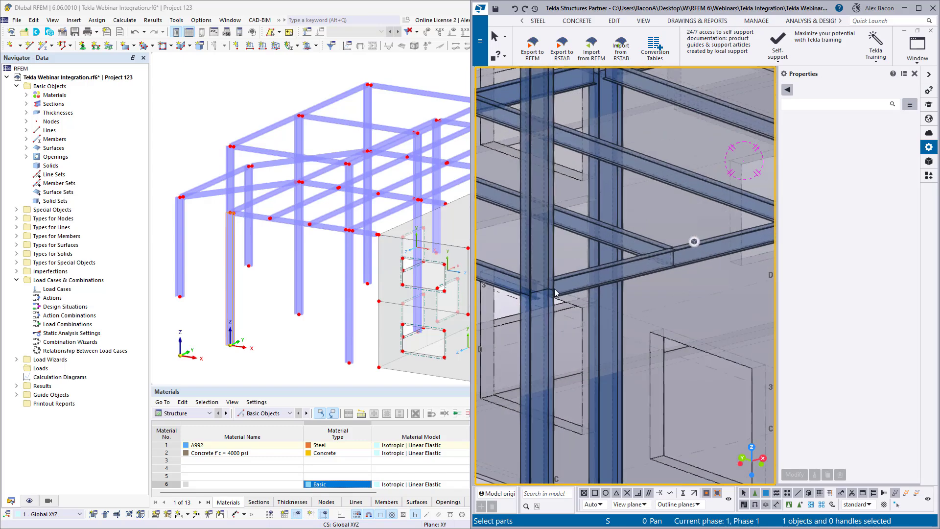
Switch to RFEM, display the model in wireframe and inspect the beam end nodes at the columns
click(237, 119)
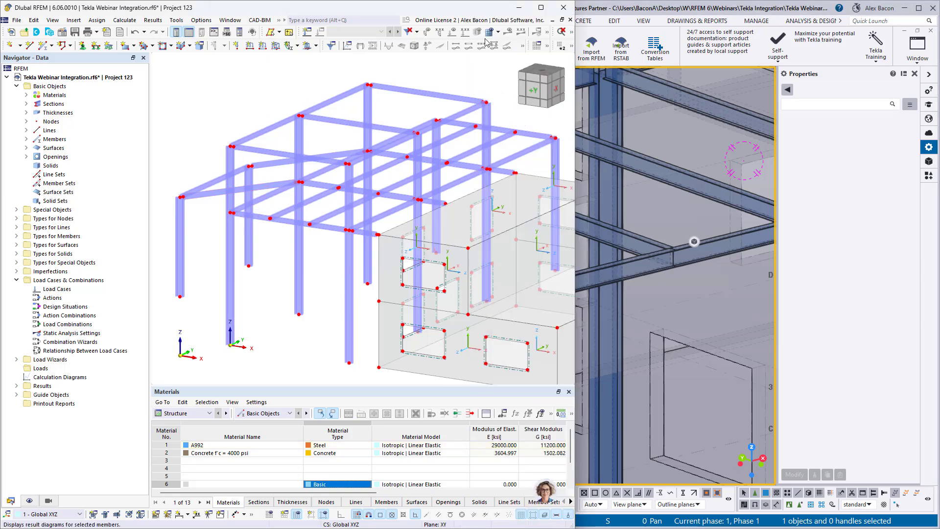
click(571, 32)
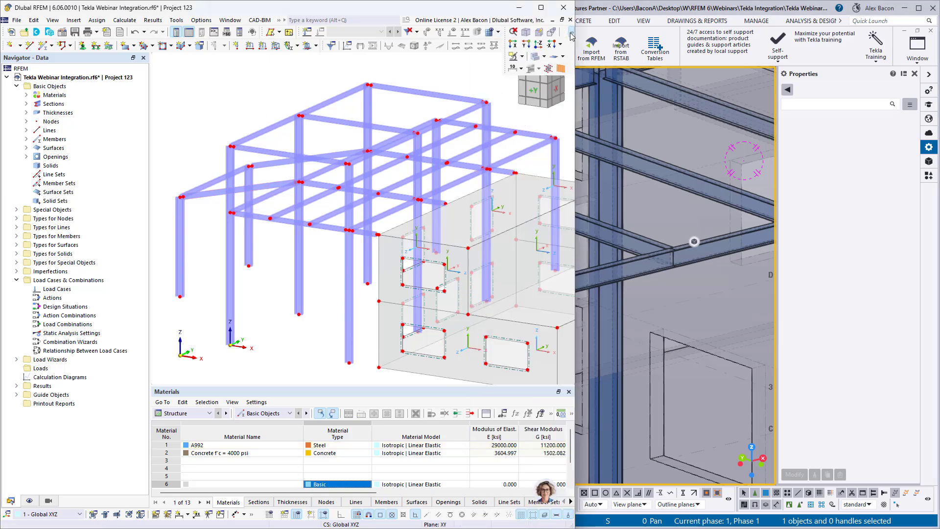
click(546, 56)
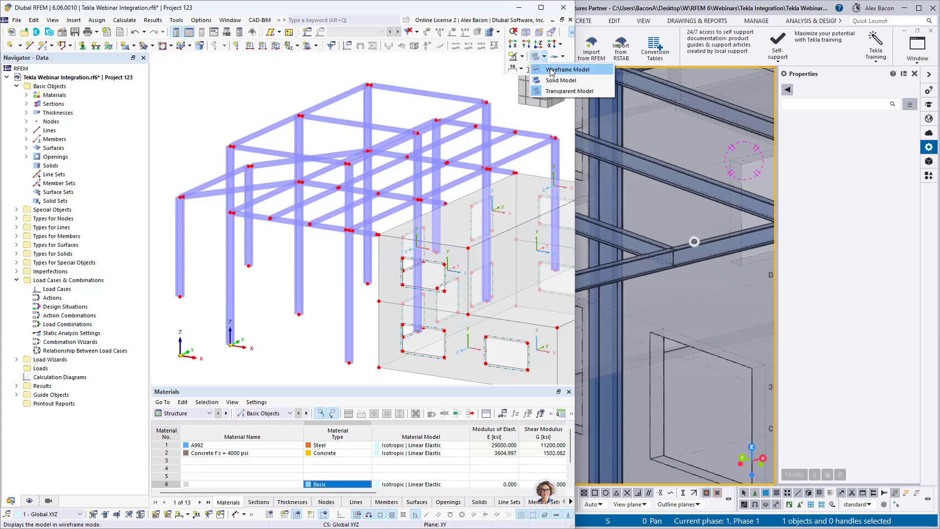
click(567, 70)
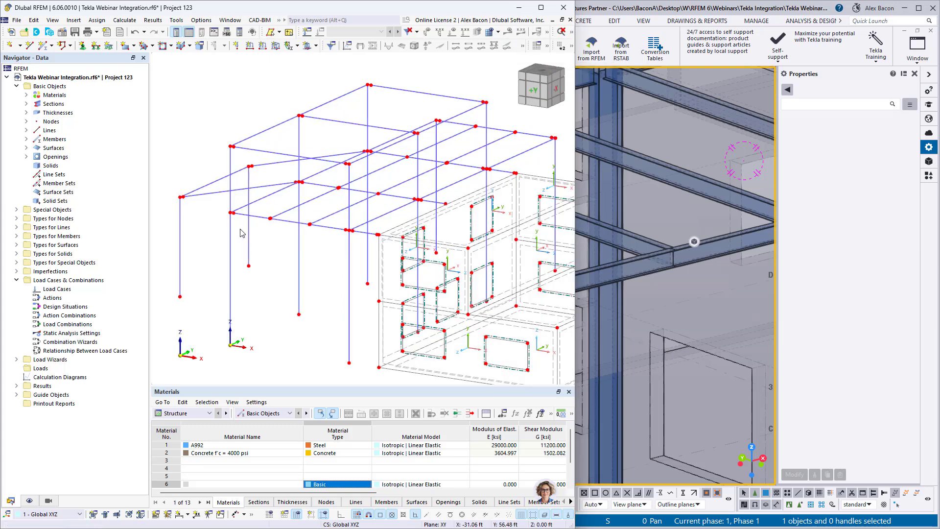
scroll(241, 229, up, 3)
scroll(241, 228, up, 2)
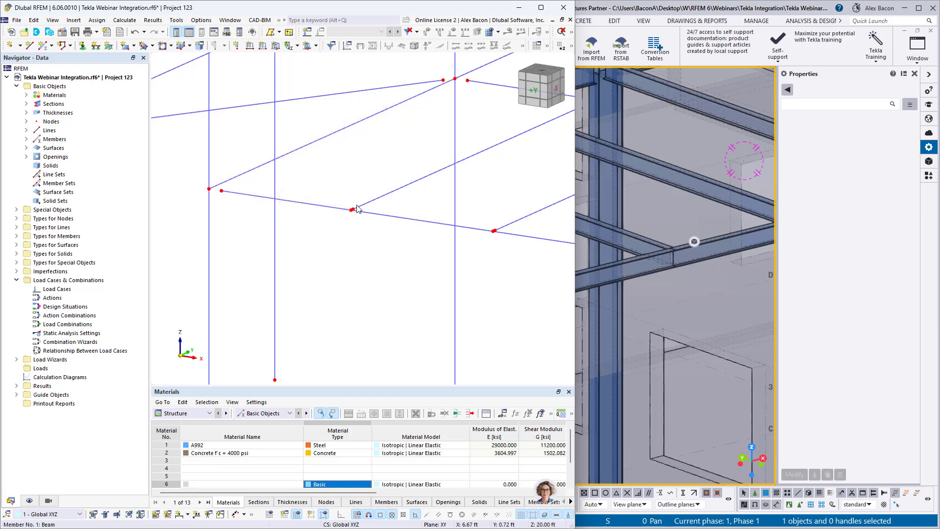
scroll(355, 211, down, 5)
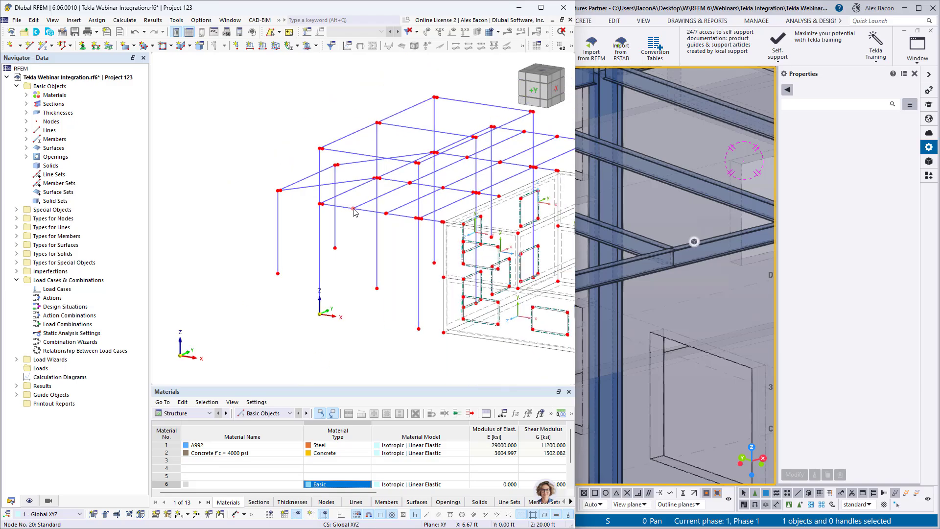
Maximize the Tekla Structures window and open the properties for a new analysis and design model
drag(668, 6, 396, 0)
scroll(401, 187, down, 10)
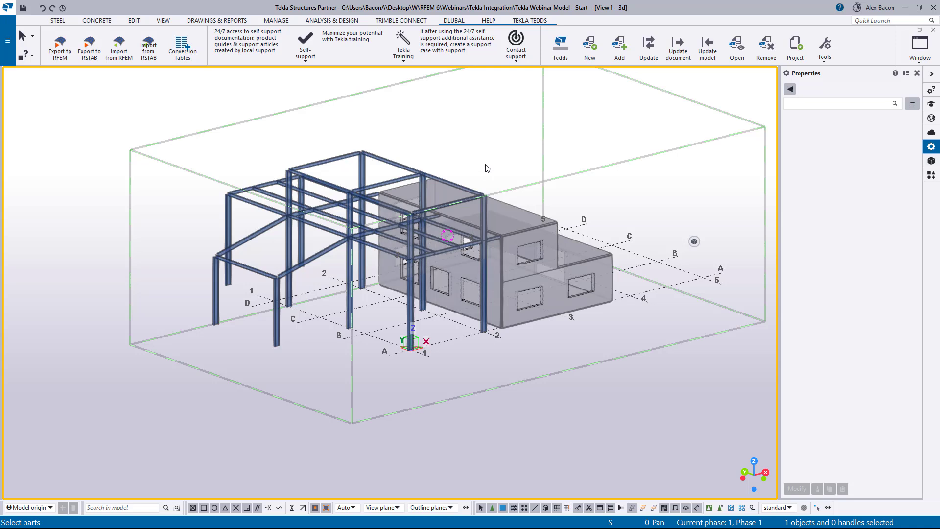
click(323, 20)
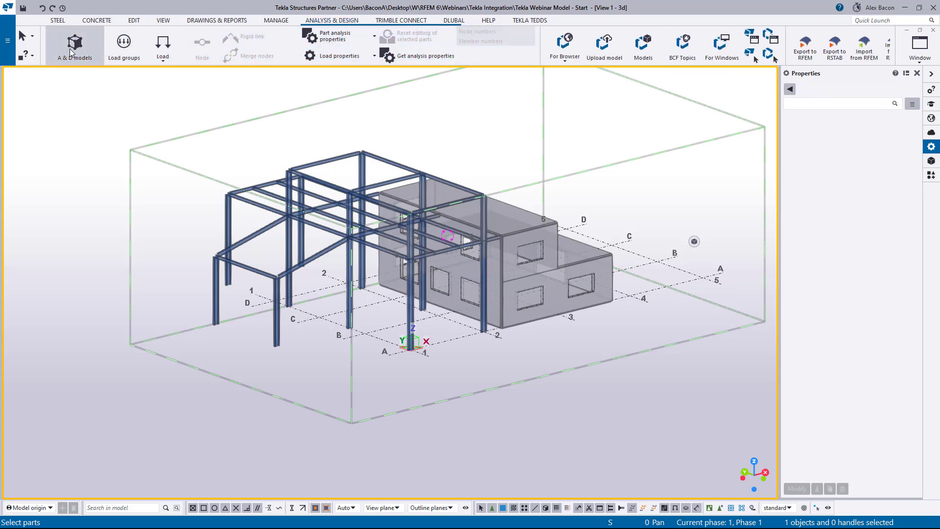
click(71, 53)
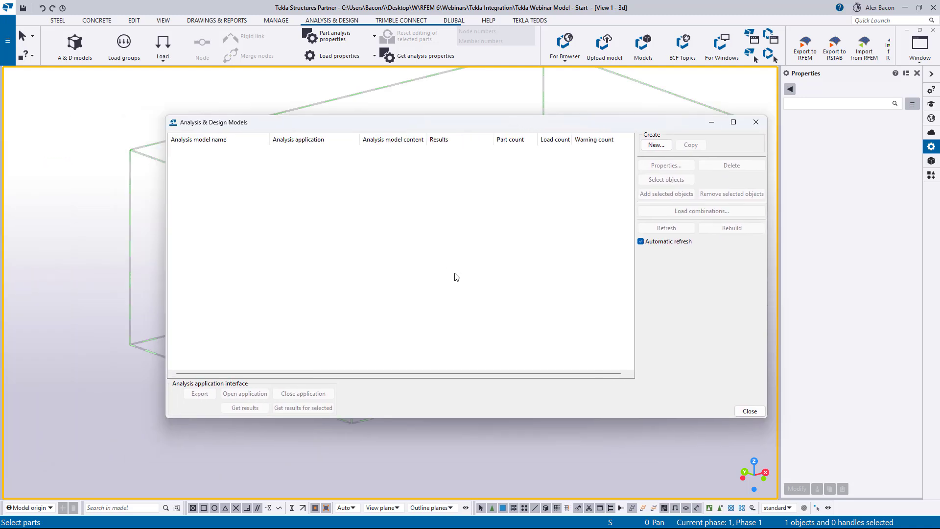
click(657, 145)
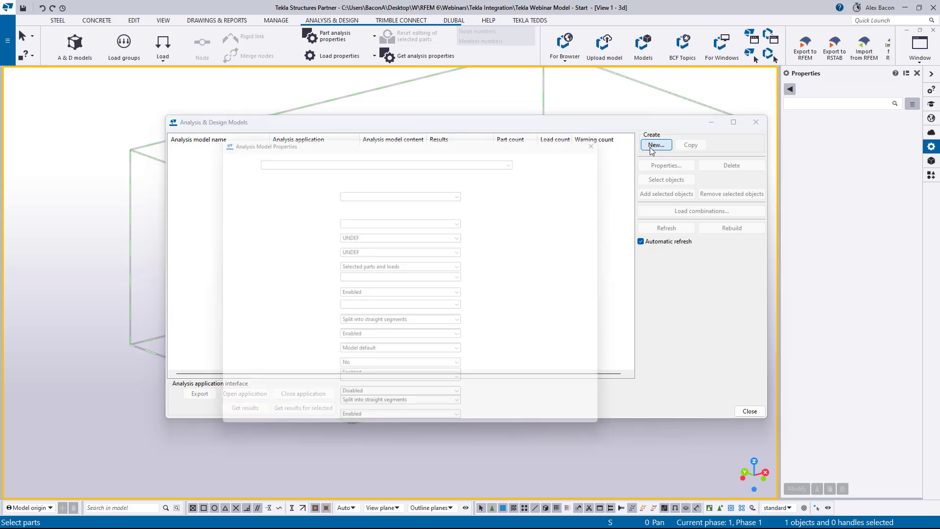
drag(545, 123, 545, 124)
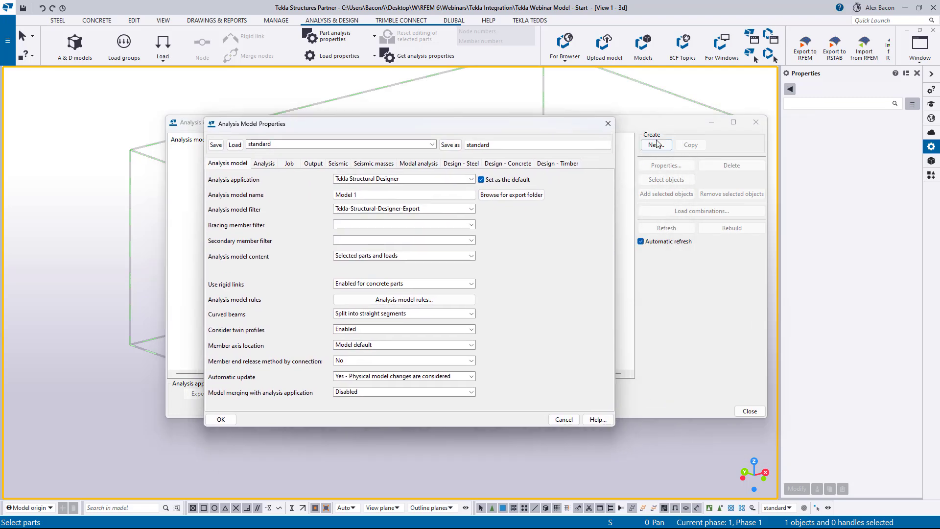
Set the analysis application to the blank option and name the analysis model Steel
click(404, 180)
click(405, 181)
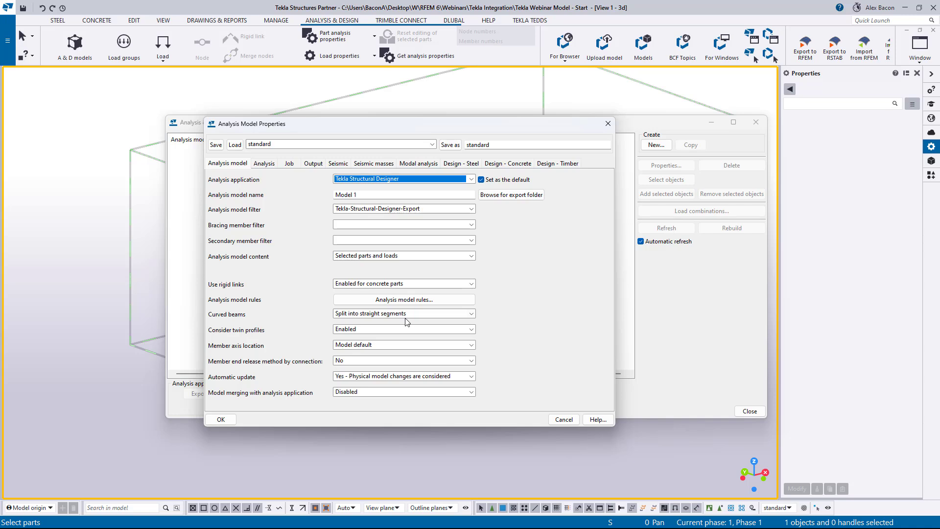
click(398, 179)
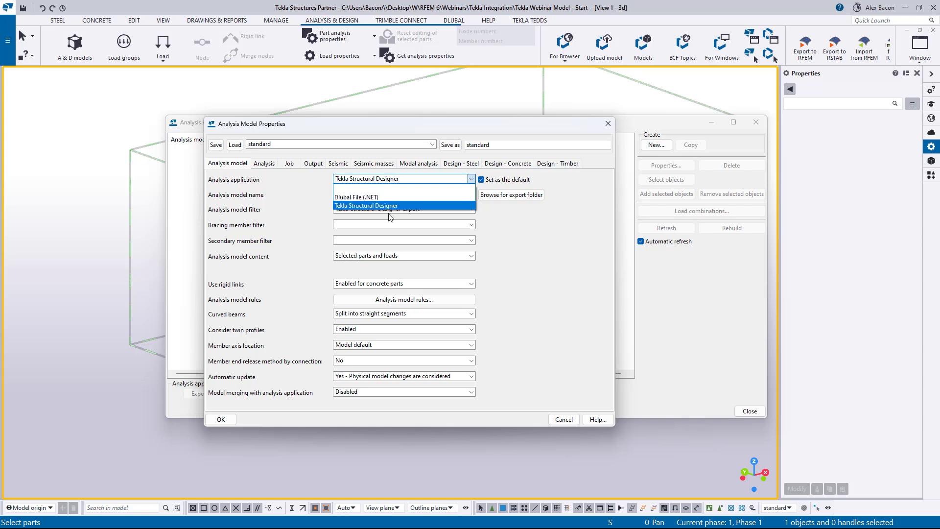
click(378, 189)
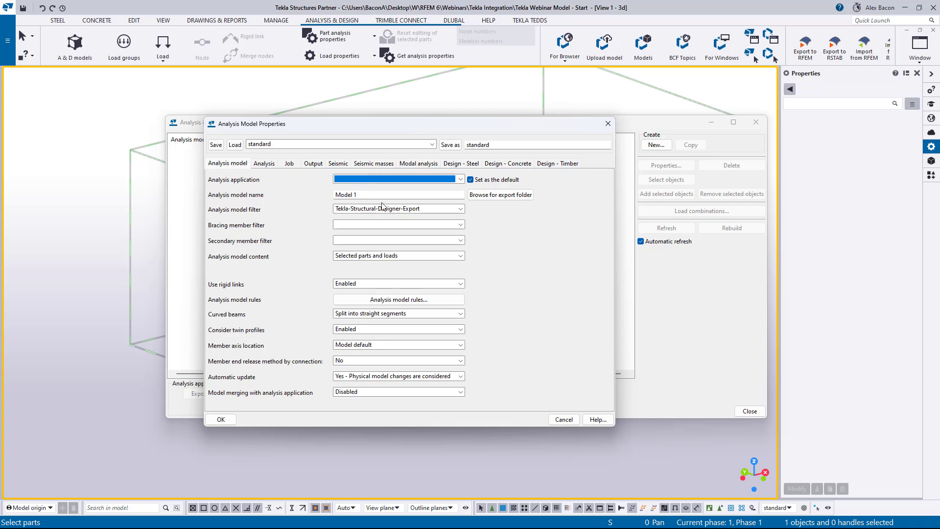
drag(361, 195, 322, 184)
key(BackSpace)
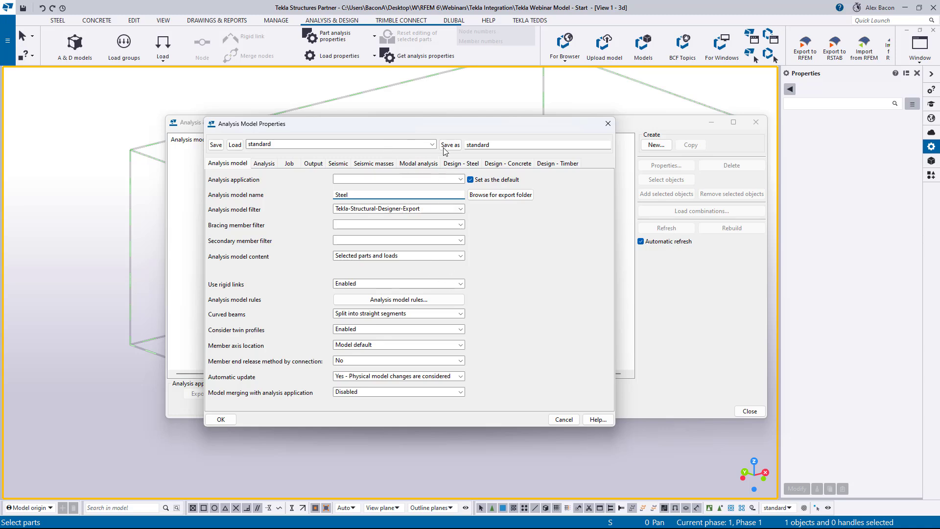
Load the saved Tekla Integration Webinar settings and create the Steel analysis model
double_click(474, 148)
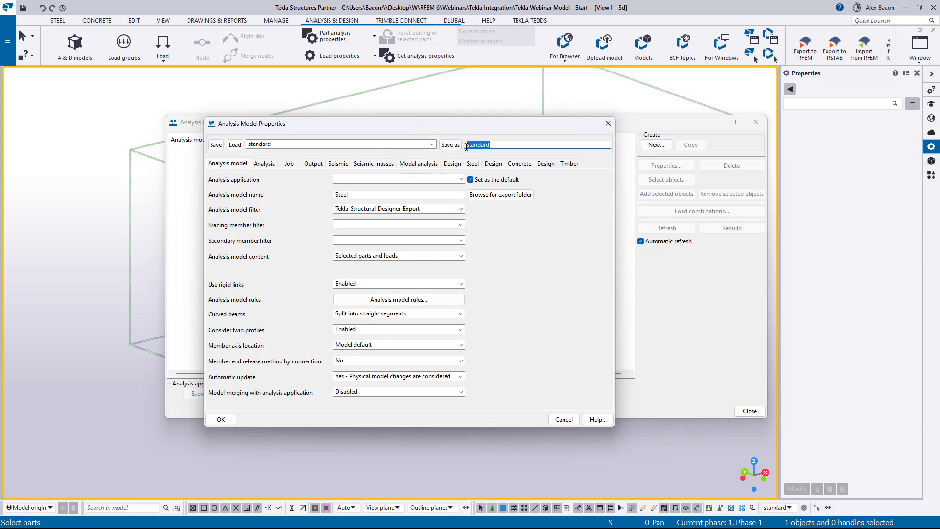
click(432, 144)
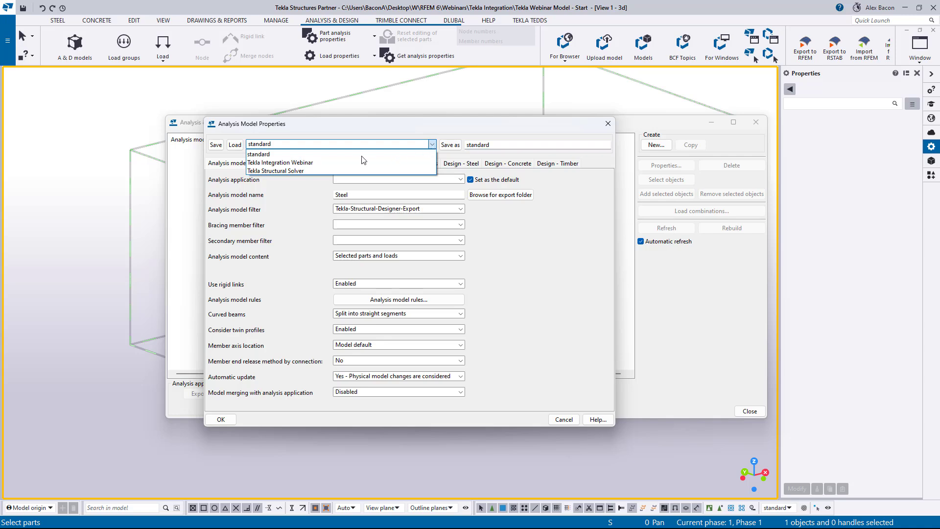
click(286, 162)
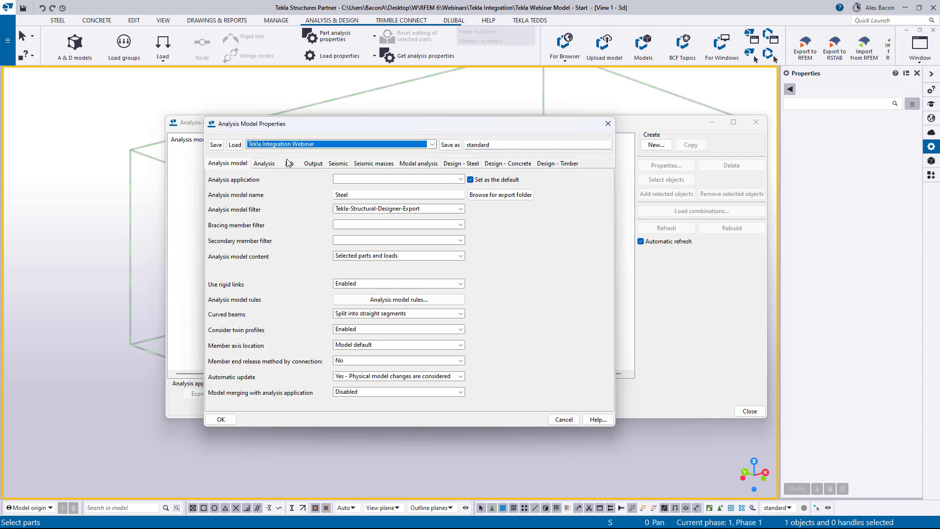
click(234, 147)
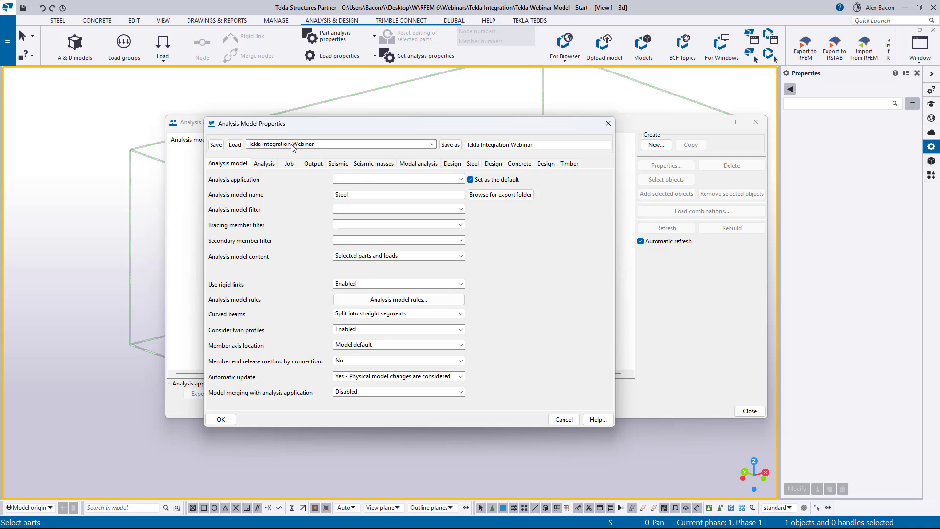
click(221, 420)
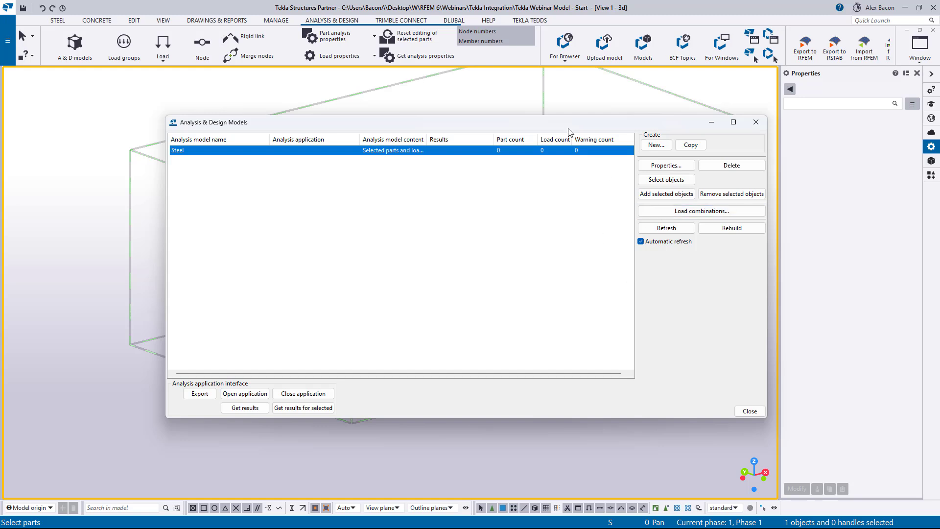
Select the entire steel frame in plan view, leaving out the adjoining walled building, and return to the 3D view
drag(419, 127, 0, 142)
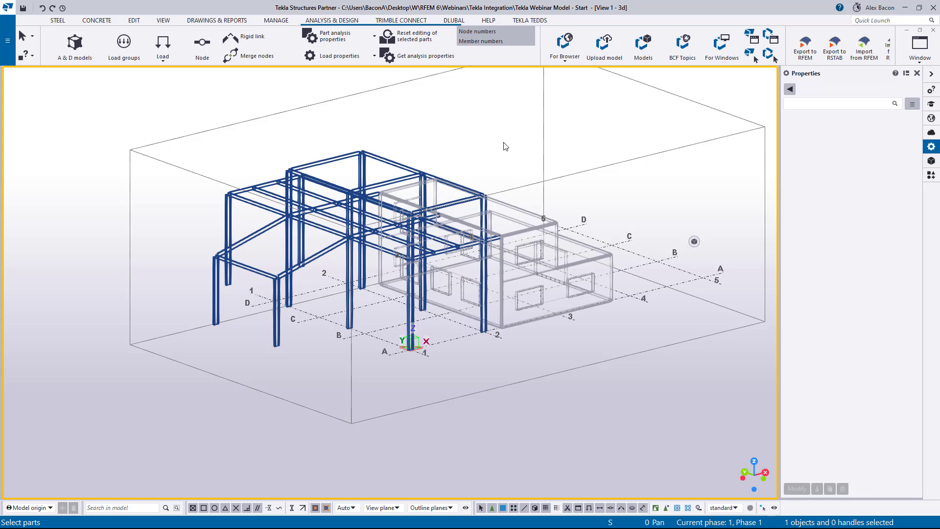
key(ctrl+p)
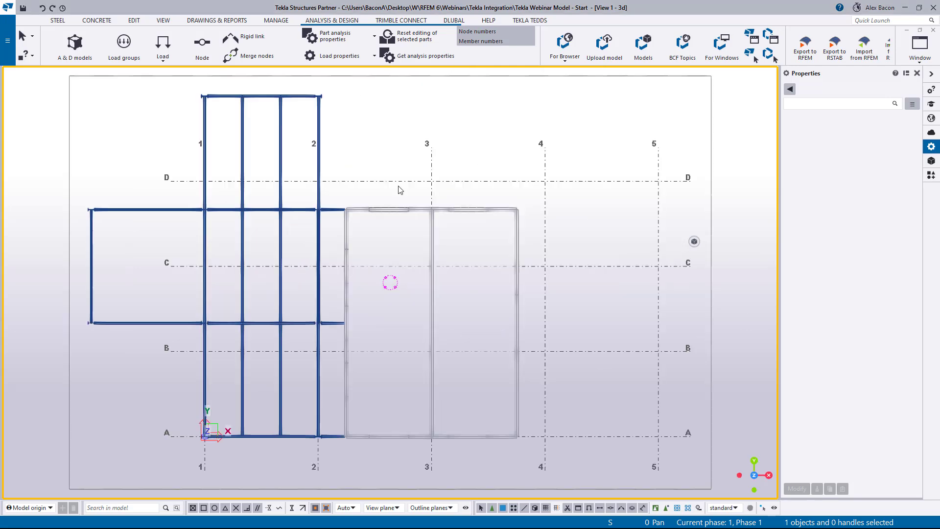
scroll(399, 190, down, 2)
middle_drag(297, 227, 386, 229)
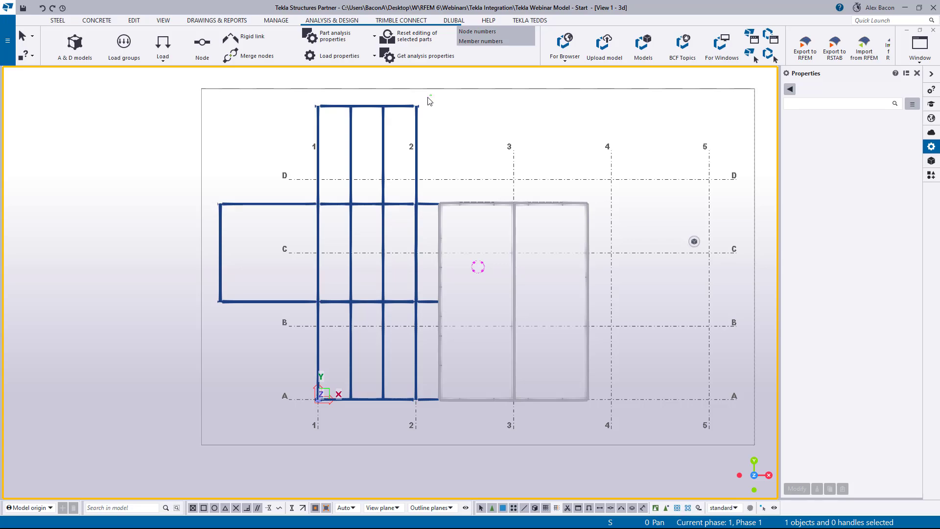
drag(430, 95, 213, 424)
key(ctrl+p)
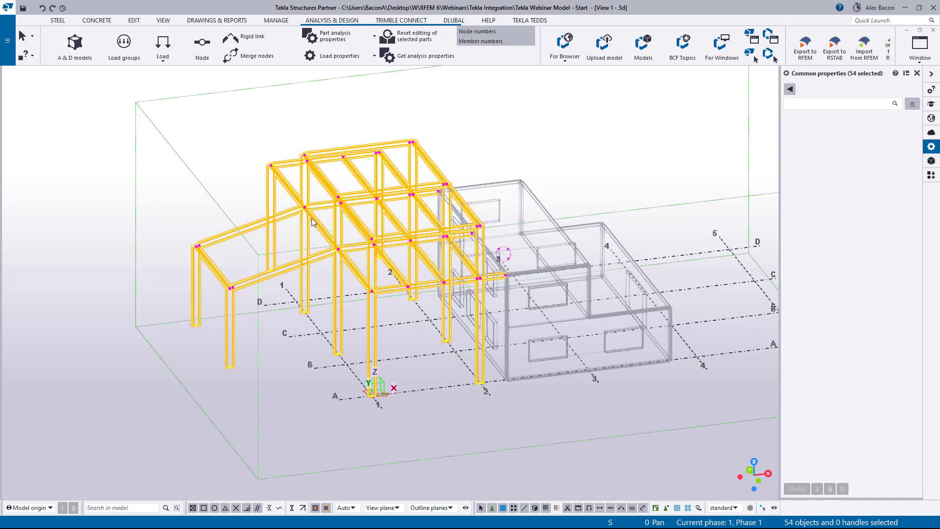
Add the selected steel frame members to the Steel analysis model
scroll(319, 269, up, 5)
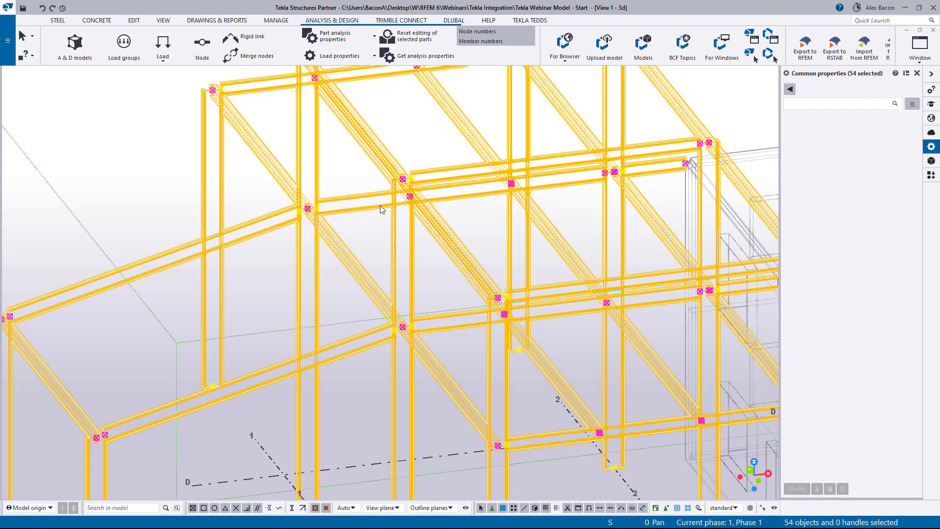
scroll(380, 205, down, 4)
scroll(450, 237, down, 3)
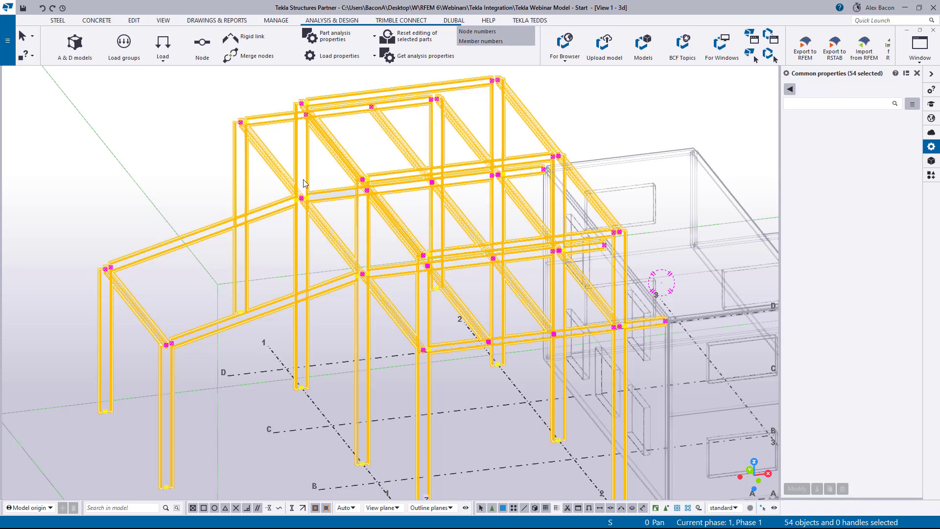
scroll(306, 201, up, 2)
scroll(486, 204, down, 2)
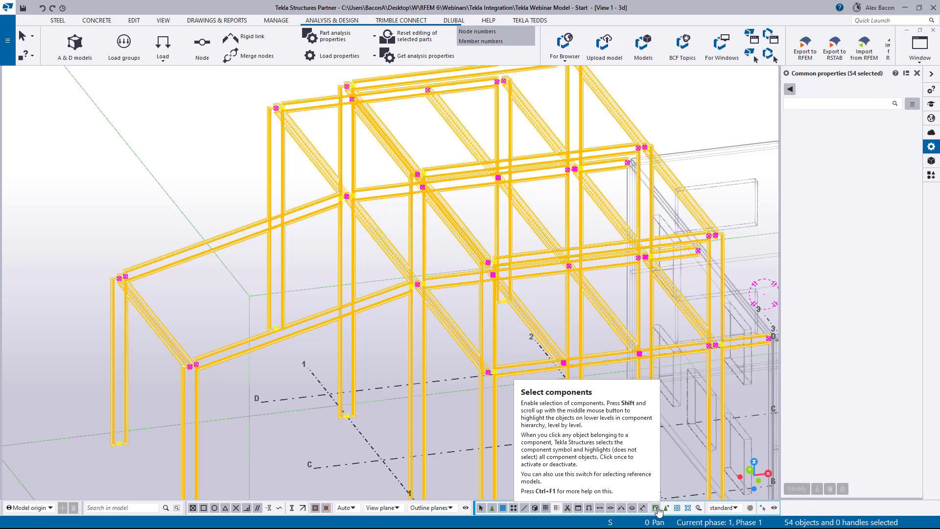
scroll(480, 292, down, 4)
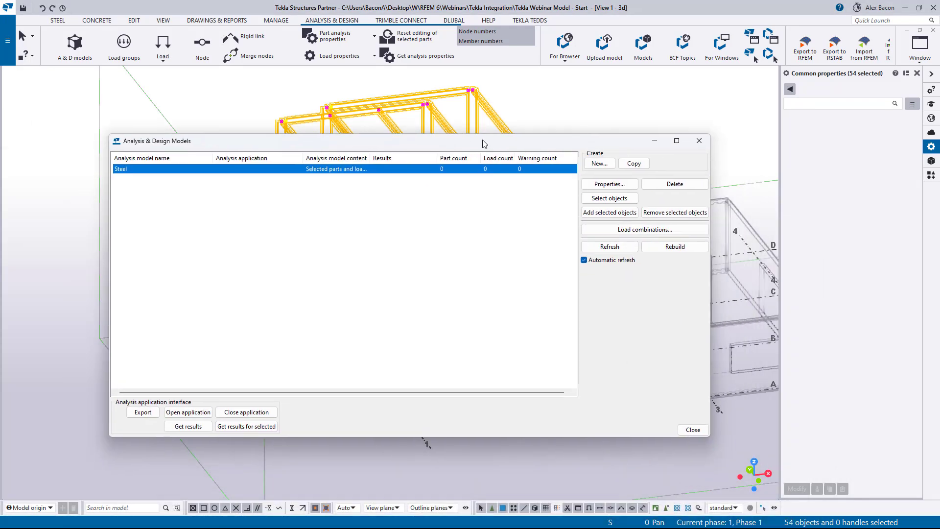
click(618, 214)
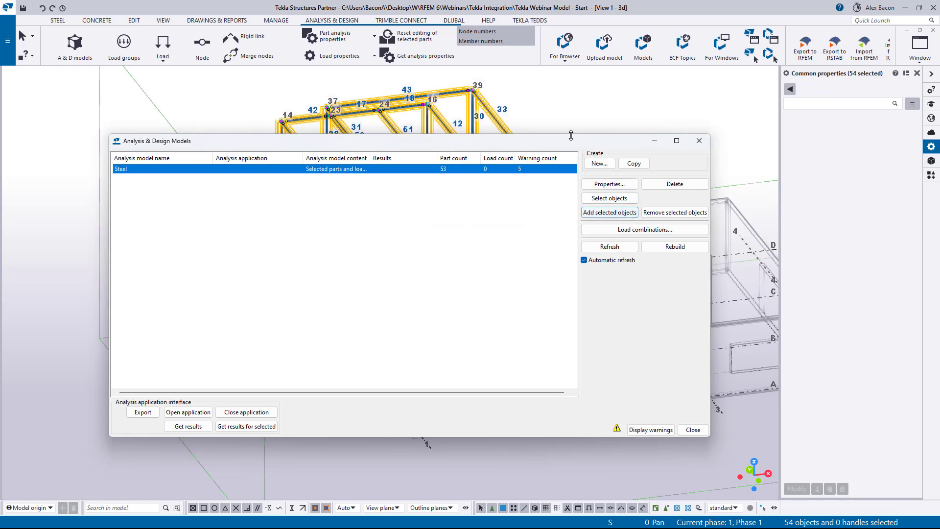
Examine the frame's analysis members, nodes and column base supports with the analysis models dialog moved out of the way
drag(586, 143, 0, 162)
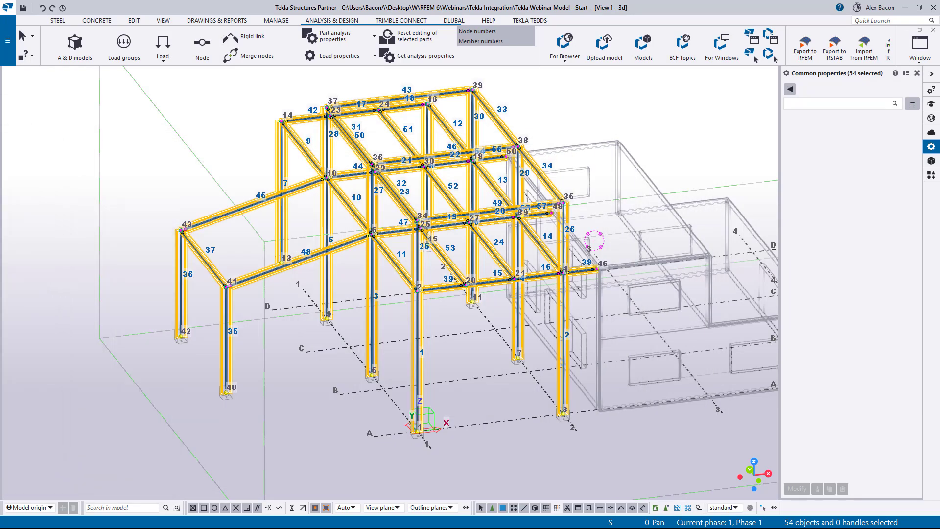
scroll(248, 301, up, 2)
scroll(236, 304, up, 1)
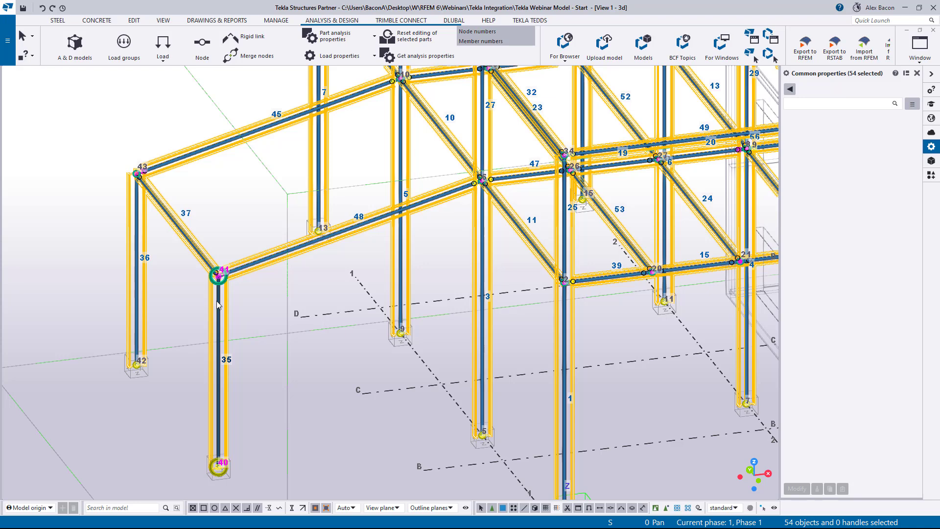
middle_drag(555, 300, 412, 260)
scroll(412, 259, down, 2)
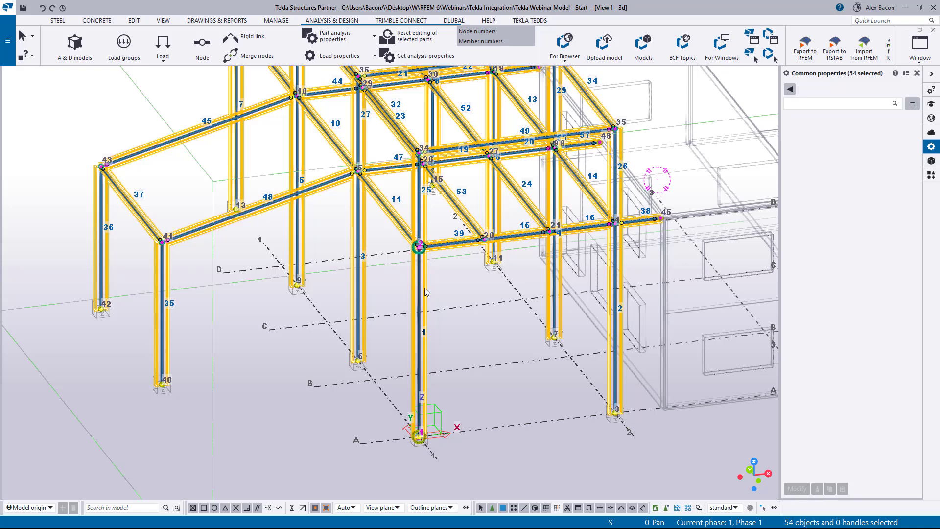
scroll(425, 293, up, 3)
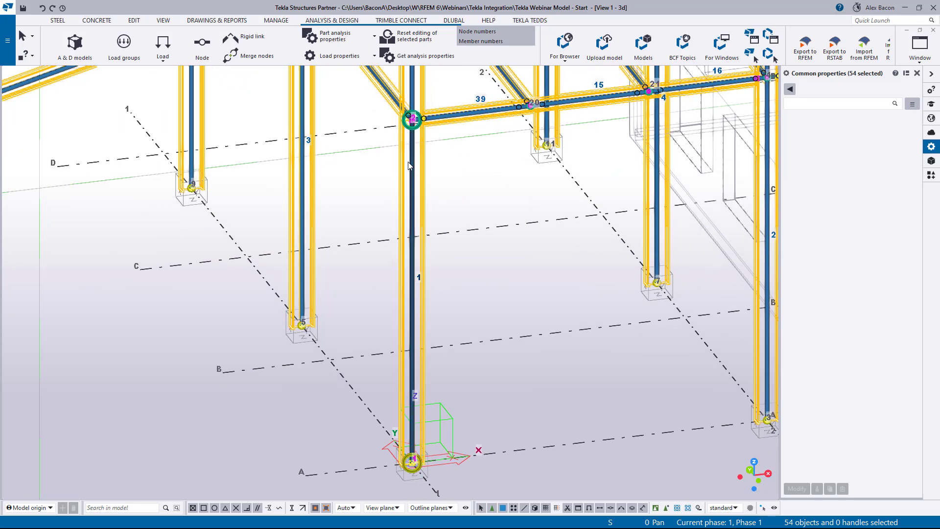
scroll(500, 184, down, 1)
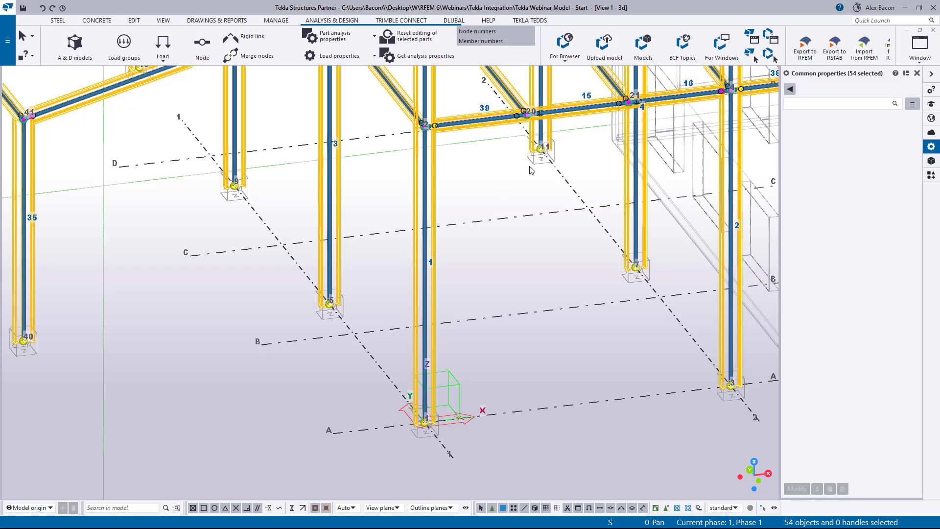
middle_drag(531, 170, 431, 265)
Review the start and end releases of analysis member 39, and close its properties without changes
double_click(390, 216)
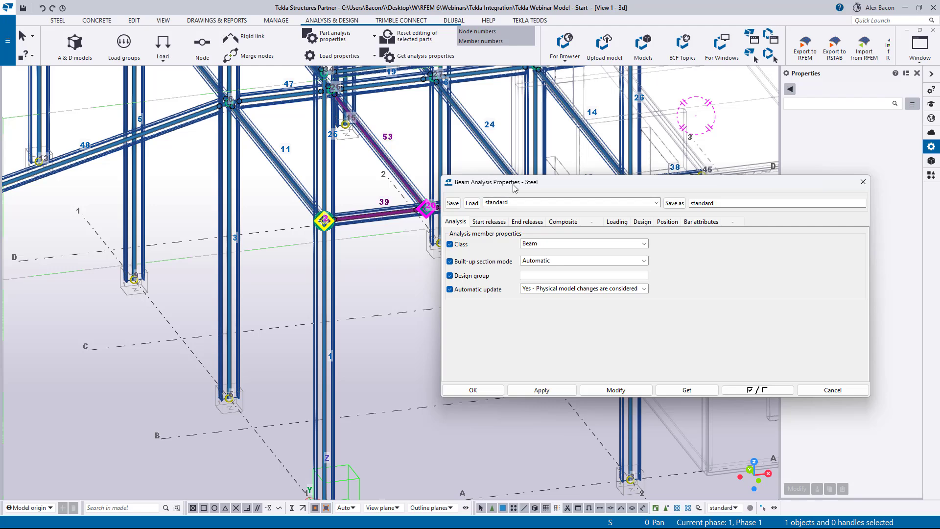
drag(574, 187, 508, 221)
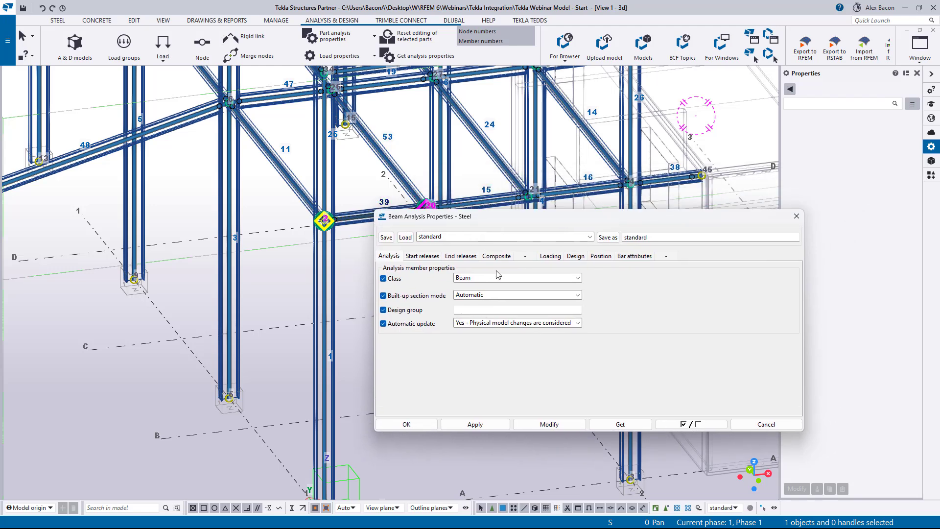
click(432, 257)
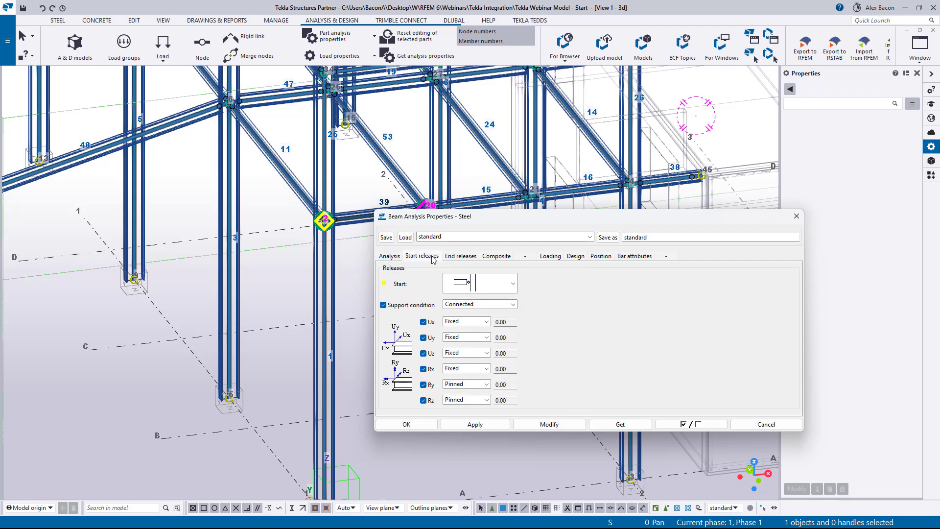
click(451, 259)
click(426, 257)
click(792, 221)
Select the whole steel frame with its analysis members from a front view, and return to an angled view
scroll(440, 290, down, 6)
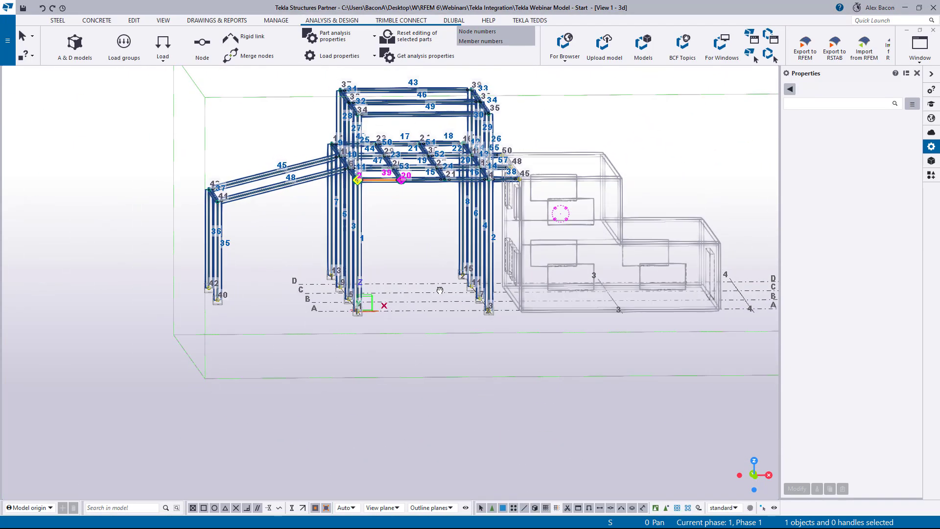
ctrl+middle_drag(441, 291, 434, 283)
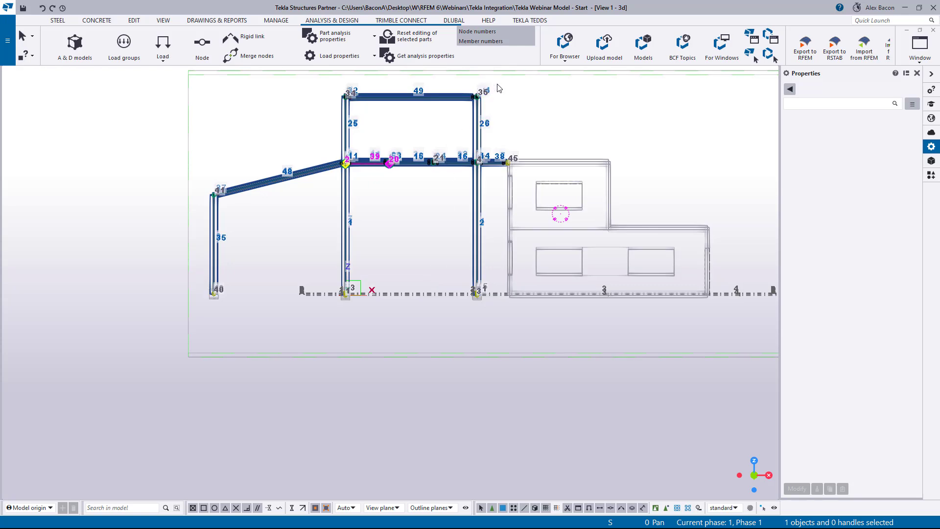
drag(495, 83, 195, 356)
ctrl+middle_drag(255, 231, 303, 285)
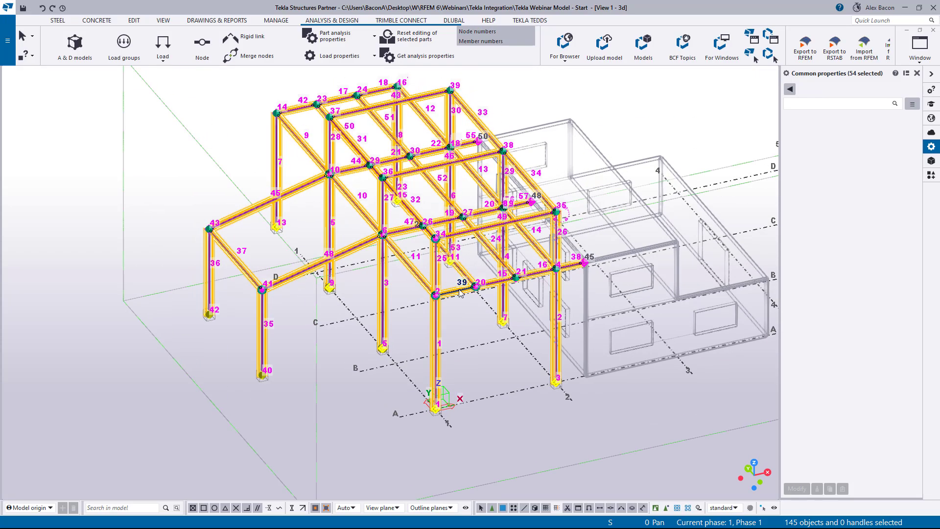
Open the analysis properties of member 39 and set its start release to fully fixed with the Connected support condition
double_click(293, 277)
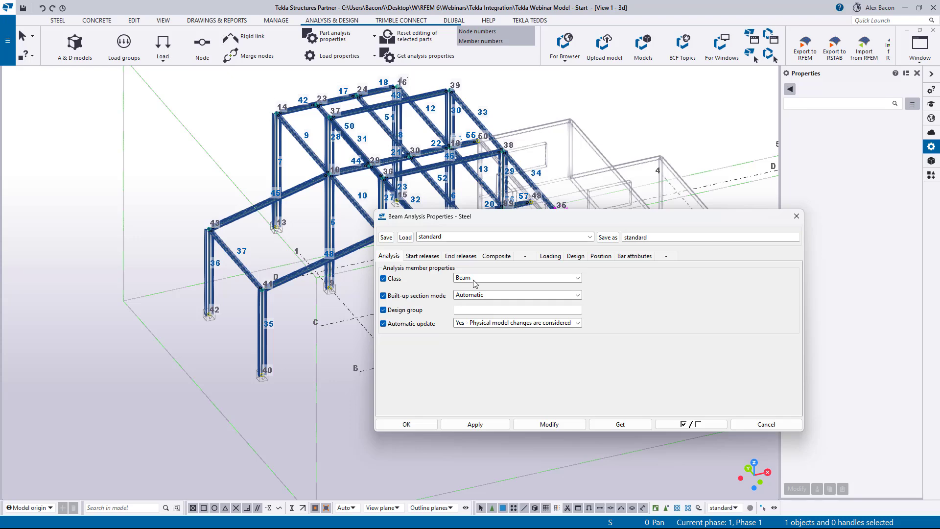
click(420, 257)
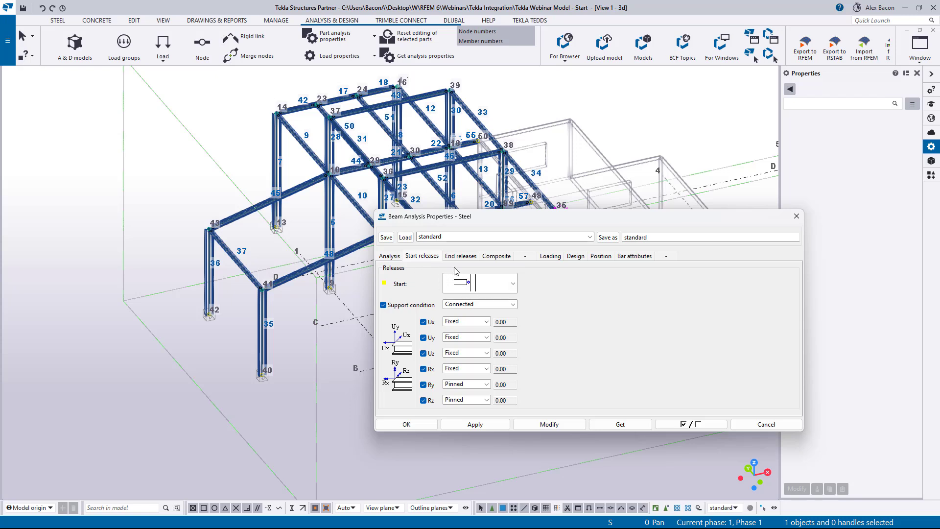
click(466, 289)
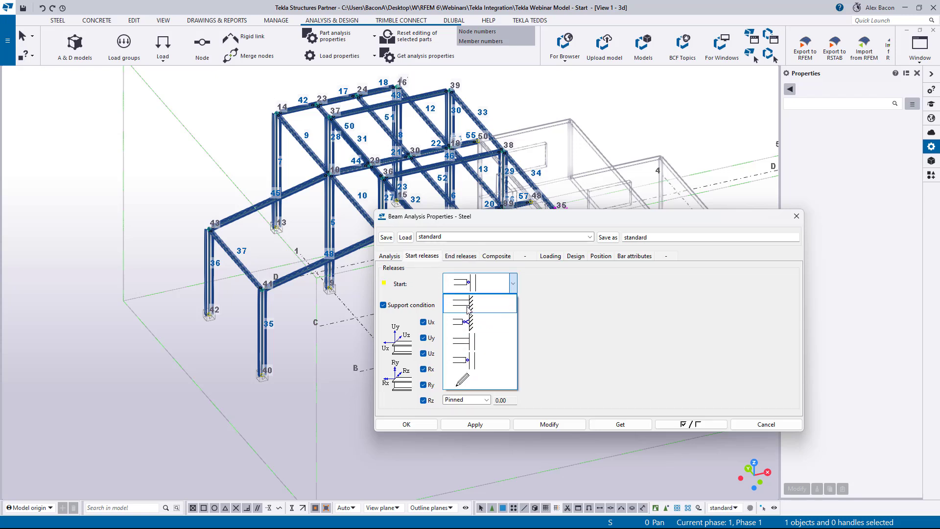
click(469, 306)
click(475, 305)
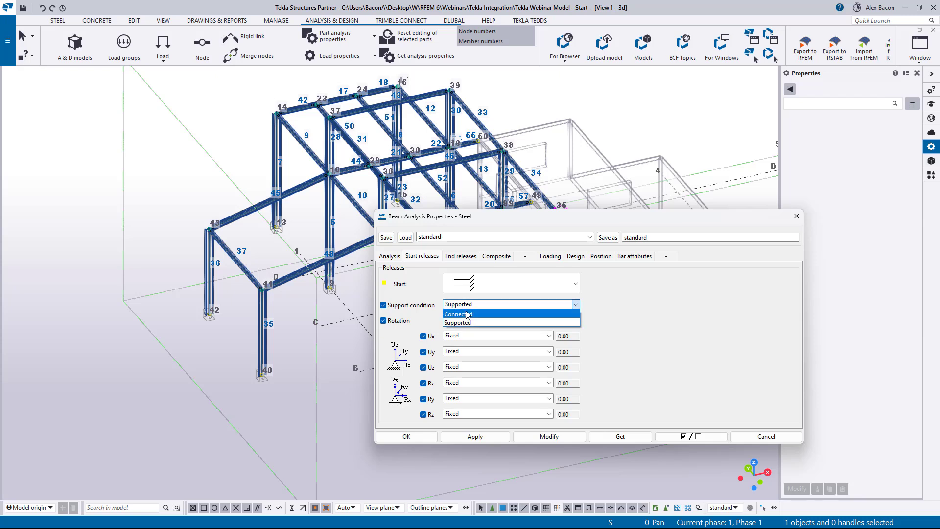
click(474, 316)
Set the end release to the fully fixed connection with the Connected support condition
click(454, 260)
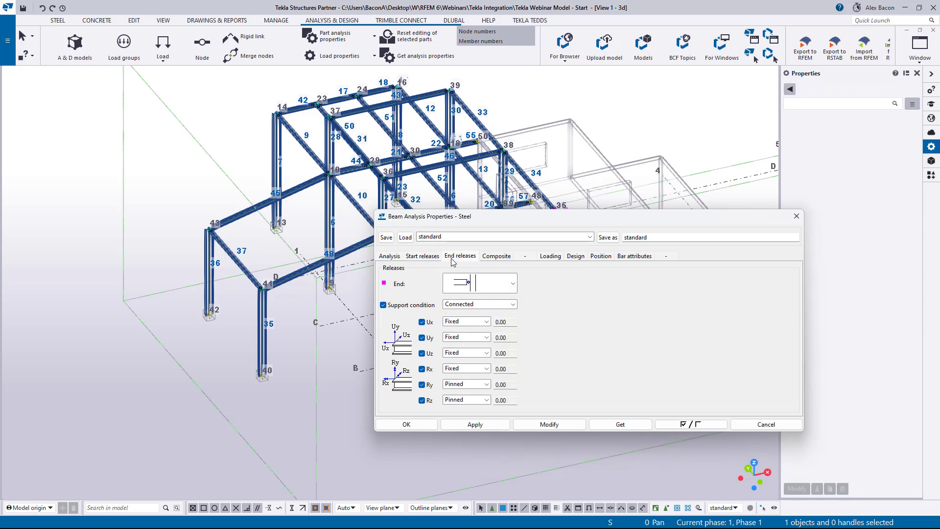
click(469, 306)
click(470, 316)
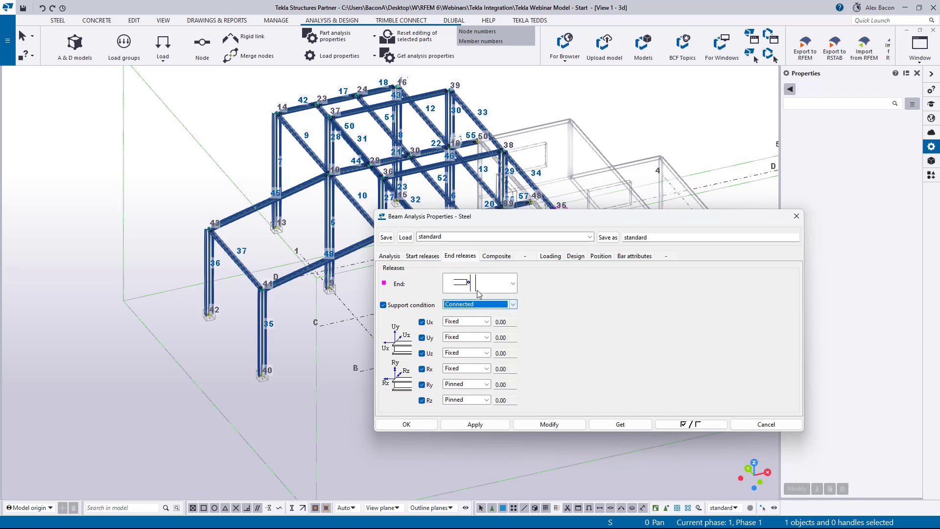
click(478, 283)
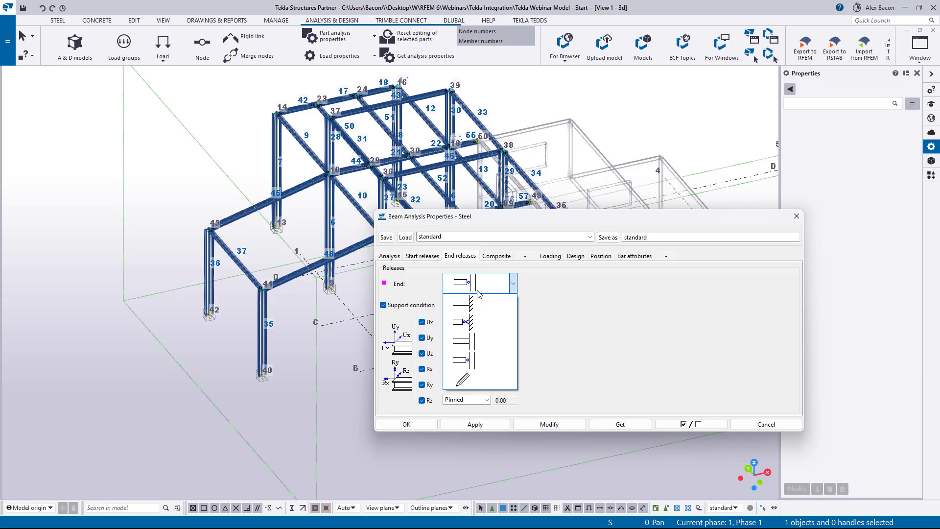
click(482, 340)
Reselect Connected as the start support condition and move the properties dialog clear of the frame
click(429, 260)
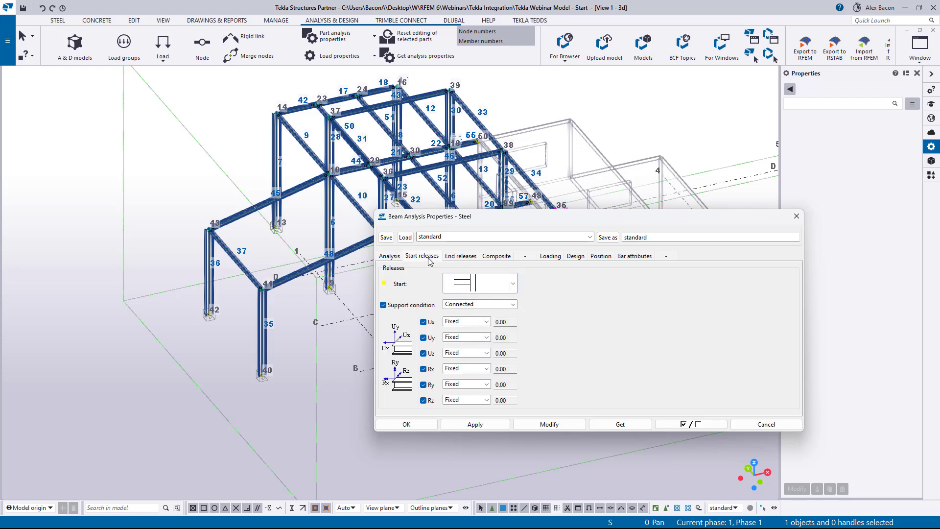
click(462, 306)
click(463, 315)
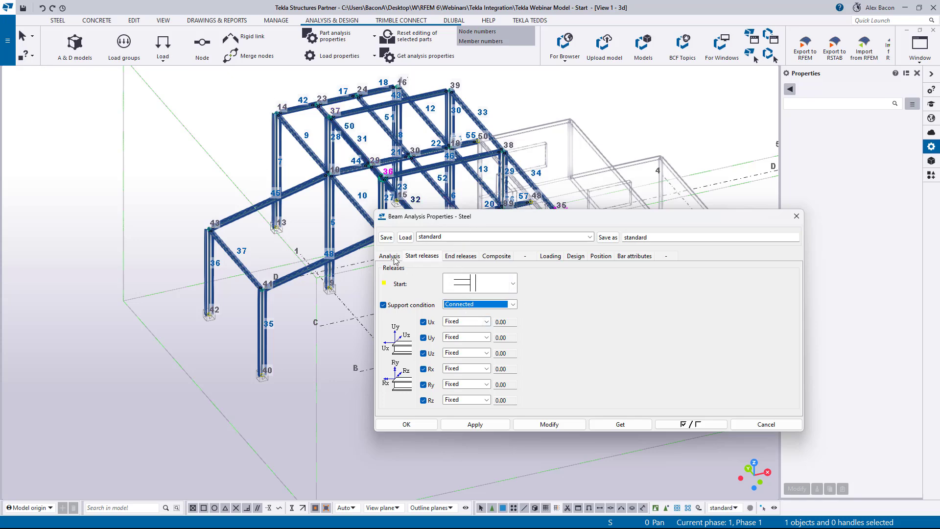
drag(441, 216, 806, 216)
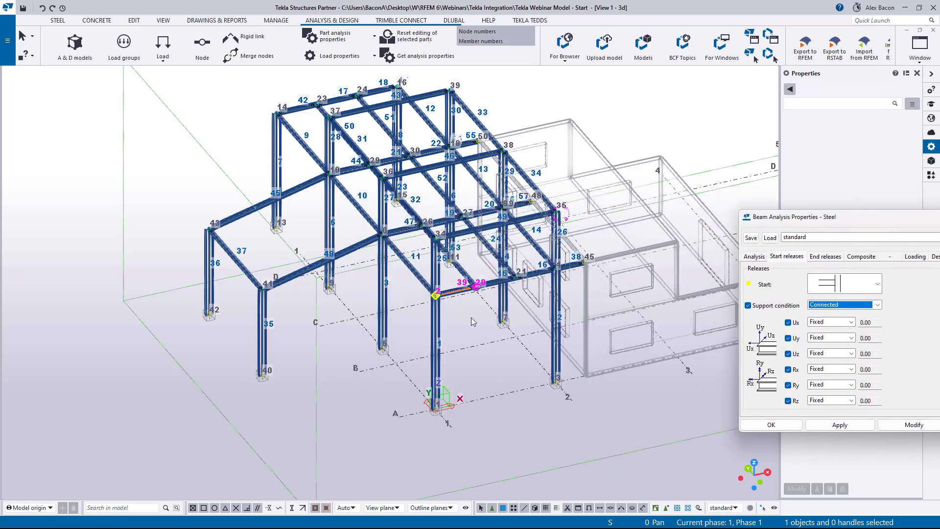
Select the whole steel frame in a front view, apply the fixed, Connected start and end releases to it, and close the beam analysis properties
key(ctrl+p)
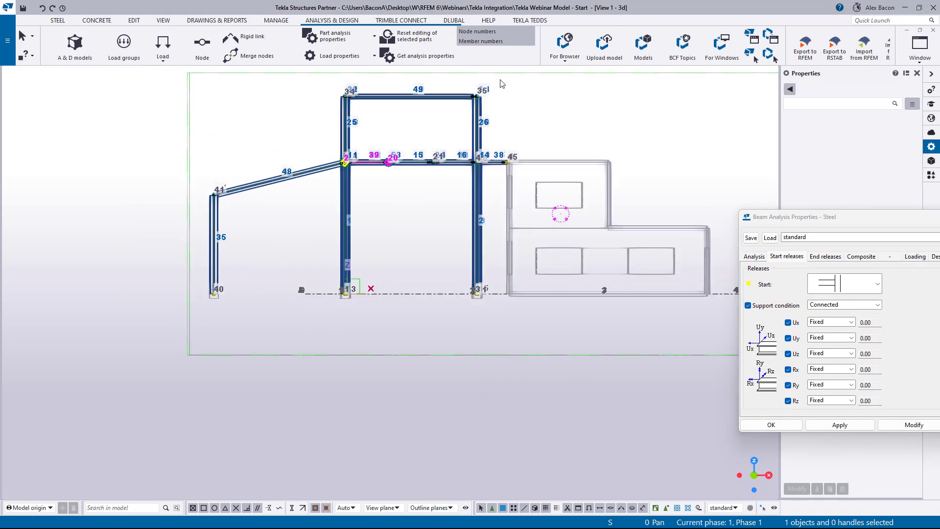
click(498, 81)
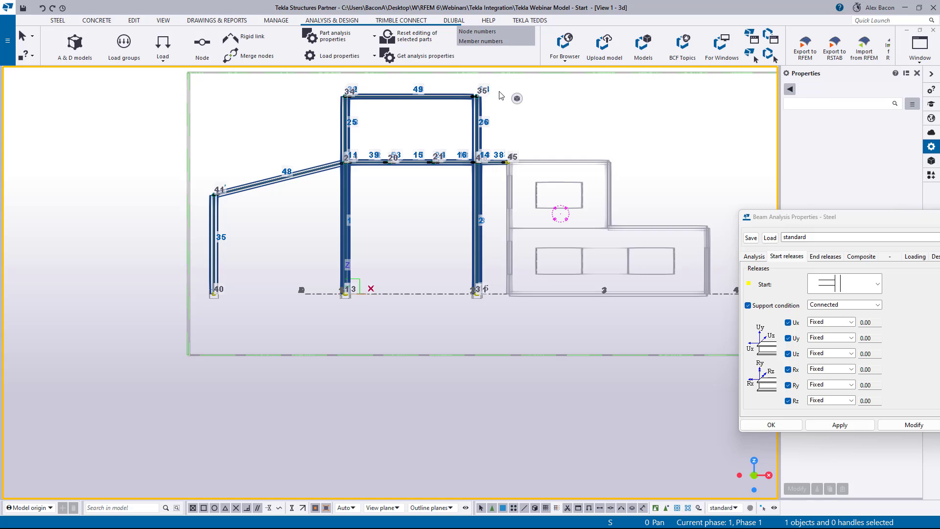
drag(498, 86, 202, 348)
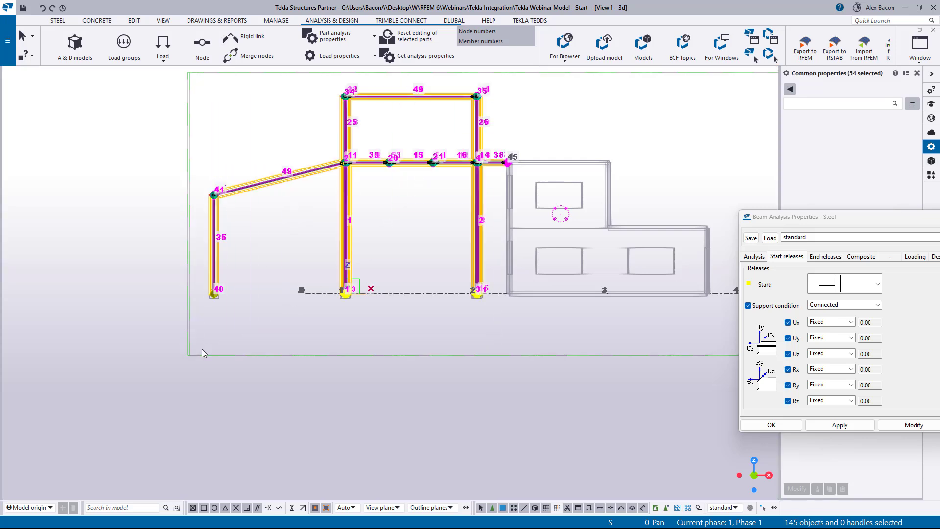
drag(838, 216, 635, 228)
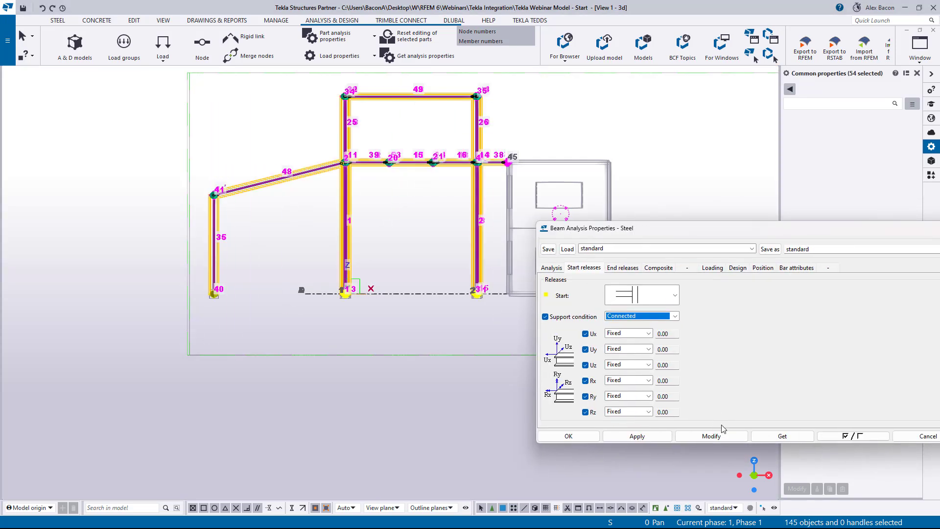
click(722, 437)
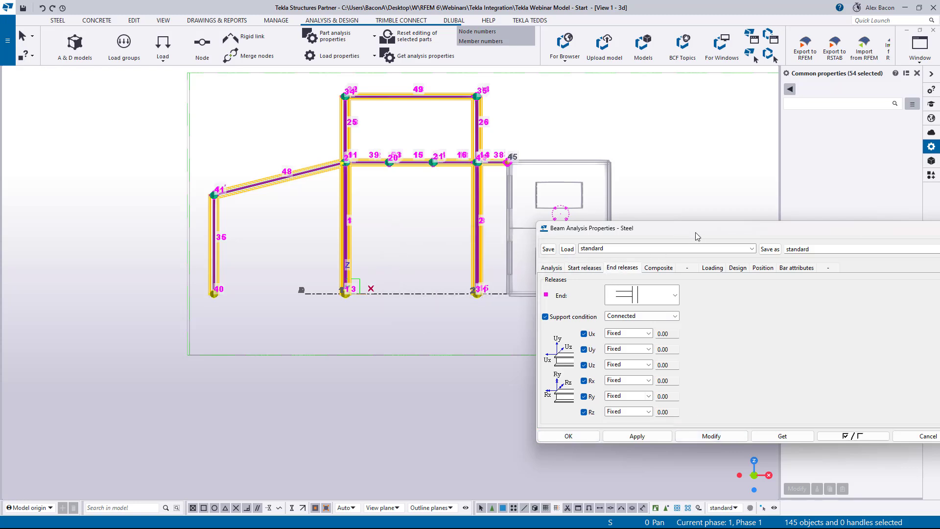
drag(627, 228, 349, 225)
click(683, 226)
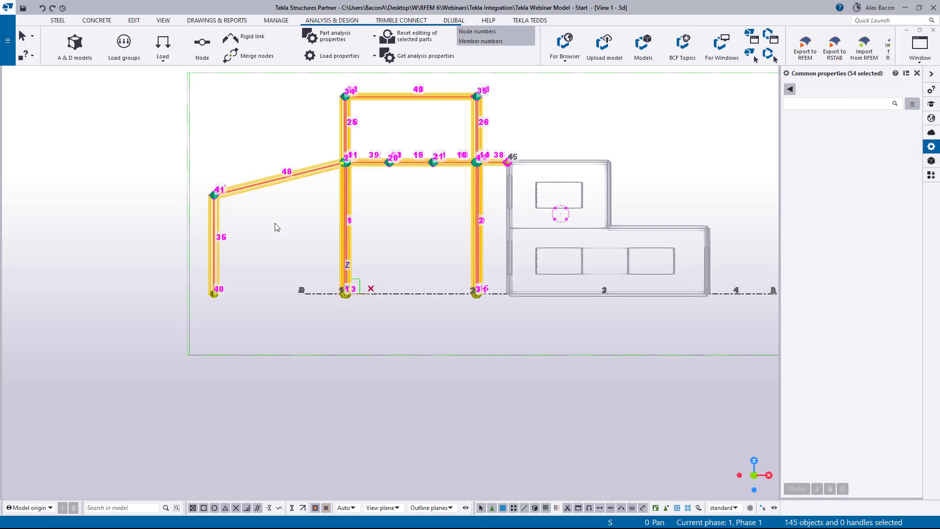
ctrl+middle_drag(275, 225, 283, 309)
click(315, 363)
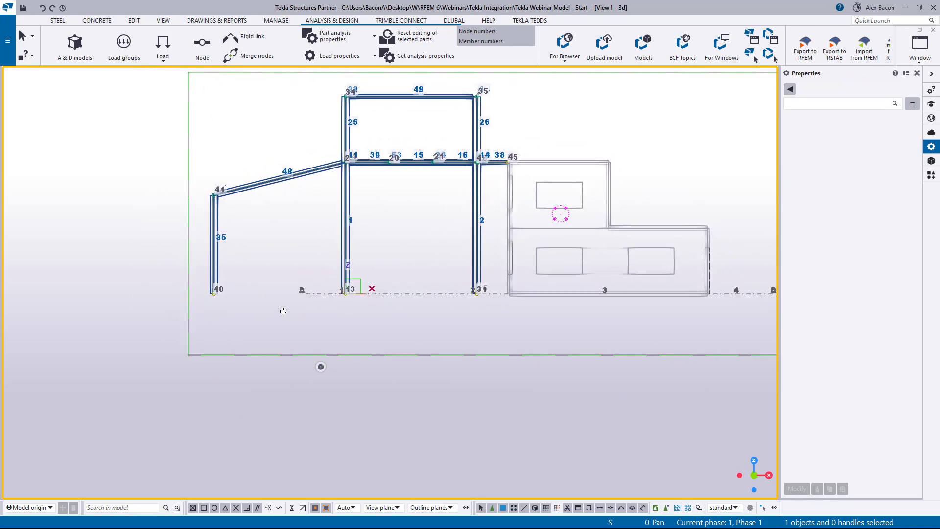
Open the analysis properties of column member 1 and set its class to Column
drag(496, 210, 150, 272)
click(347, 229)
double_click(347, 226)
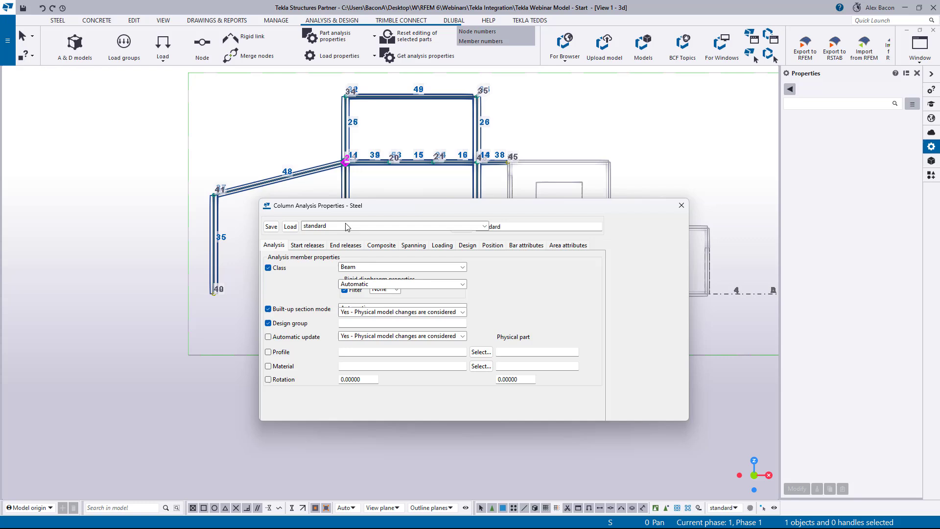
click(365, 267)
click(365, 292)
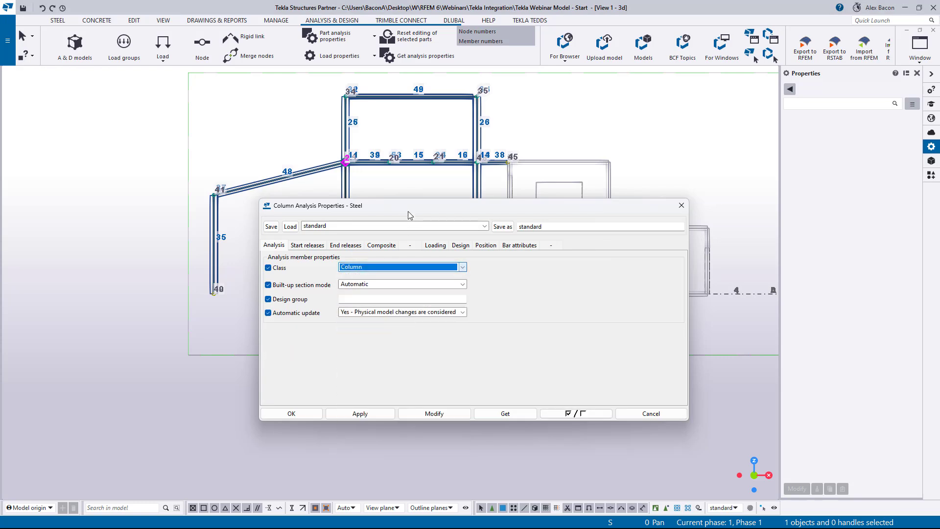
drag(391, 209, 737, 197)
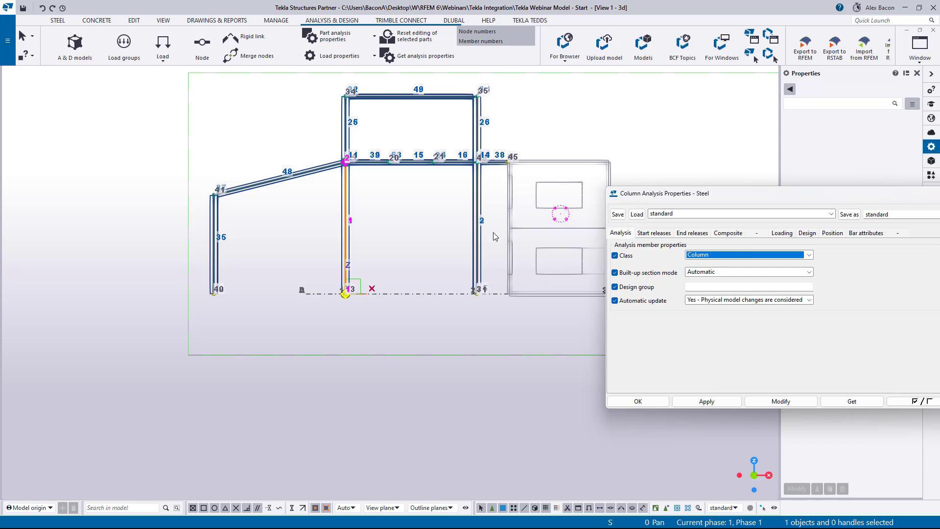
Select all lower and upper steel columns and apply the Column analysis class to them
drag(499, 210, 180, 272)
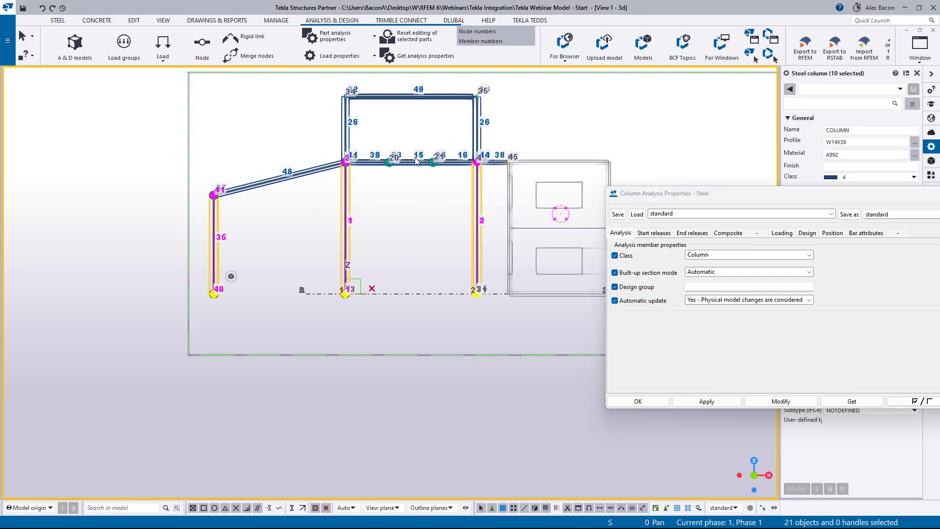
shift+drag(490, 121, 270, 149)
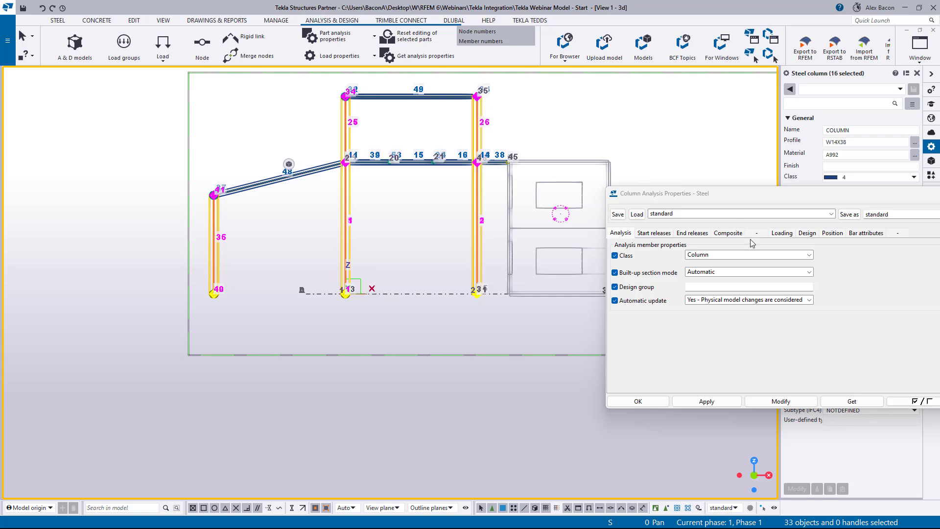
click(743, 255)
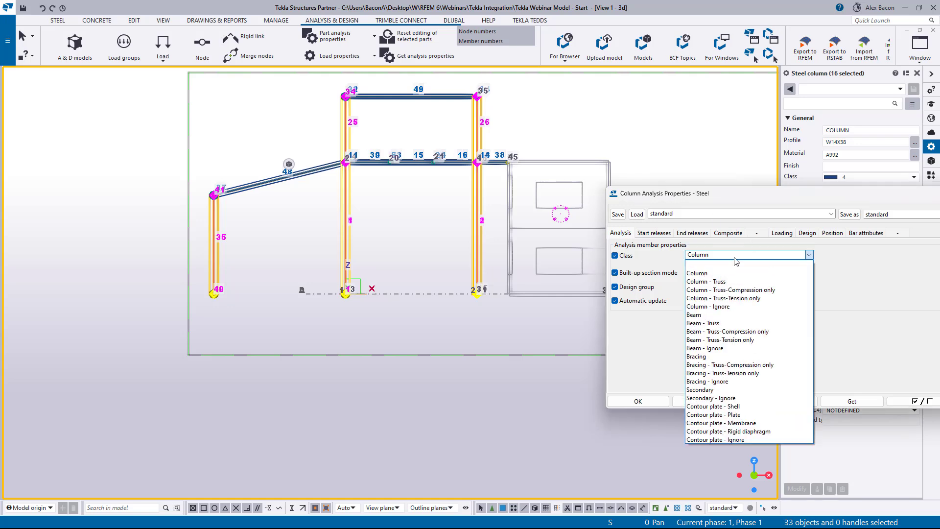
click(713, 273)
click(796, 403)
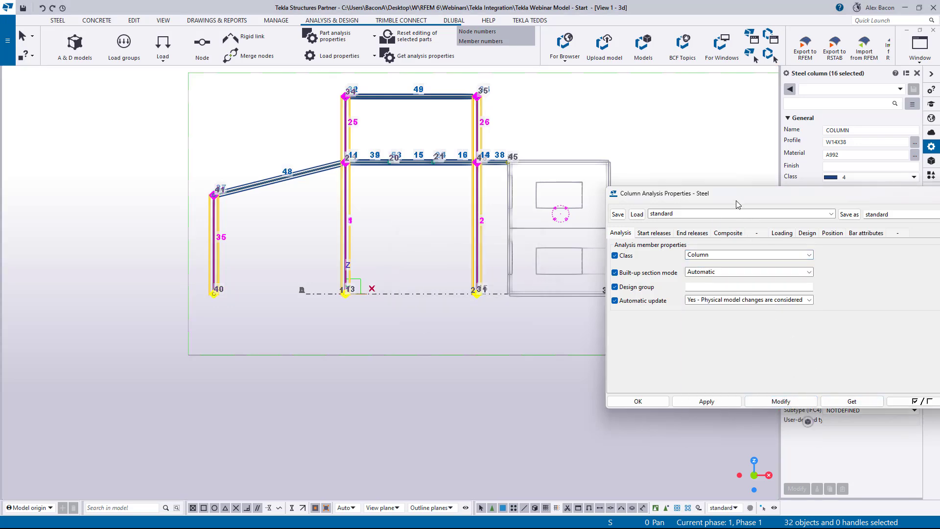
click(638, 401)
click(428, 345)
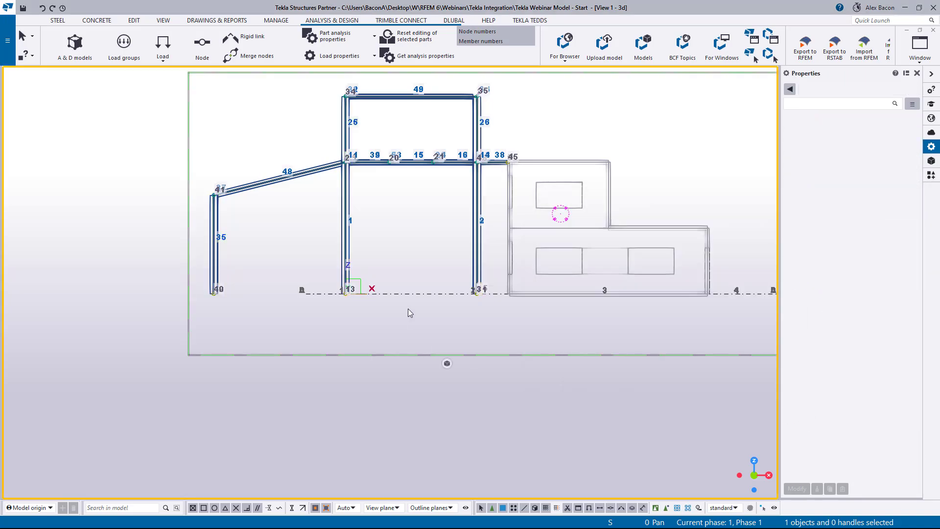
Check the start and end releases of member 11 in its analysis properties from an angled view
key(ctrl+p)
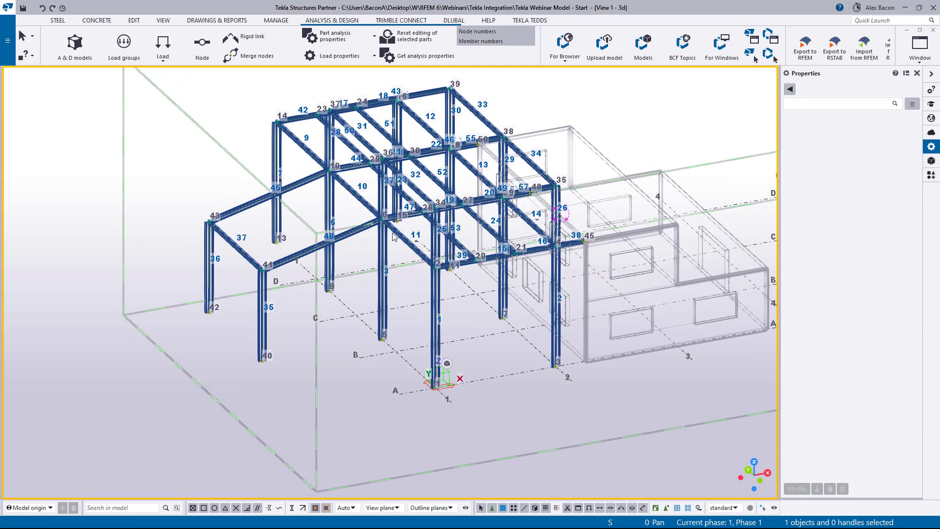
double_click(394, 237)
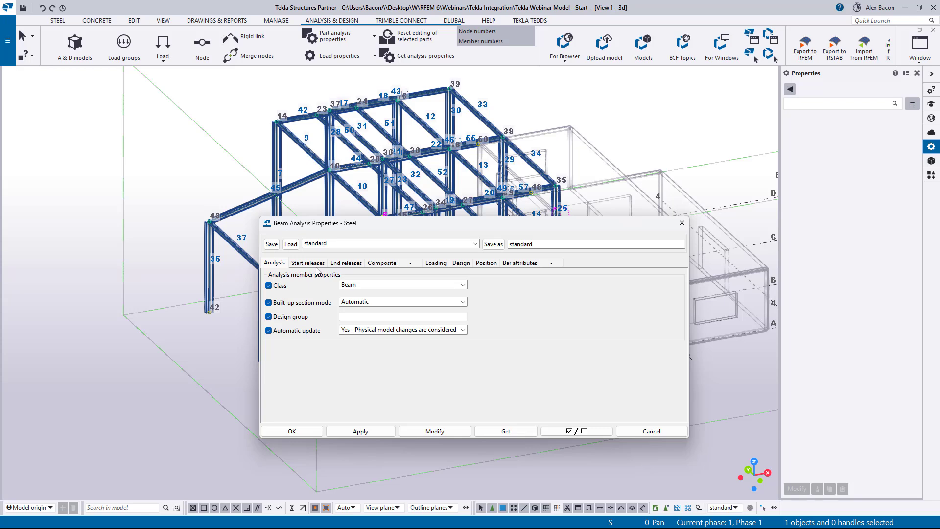
click(311, 264)
click(346, 263)
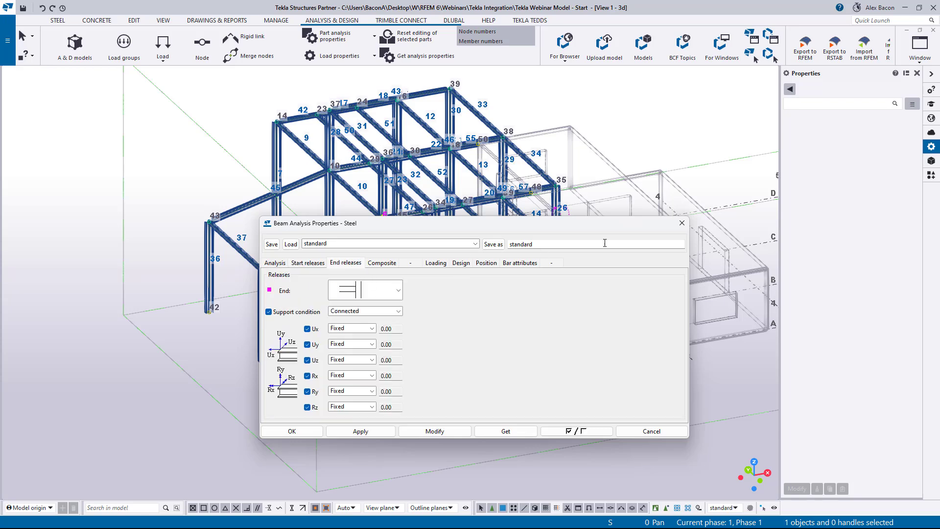
click(682, 224)
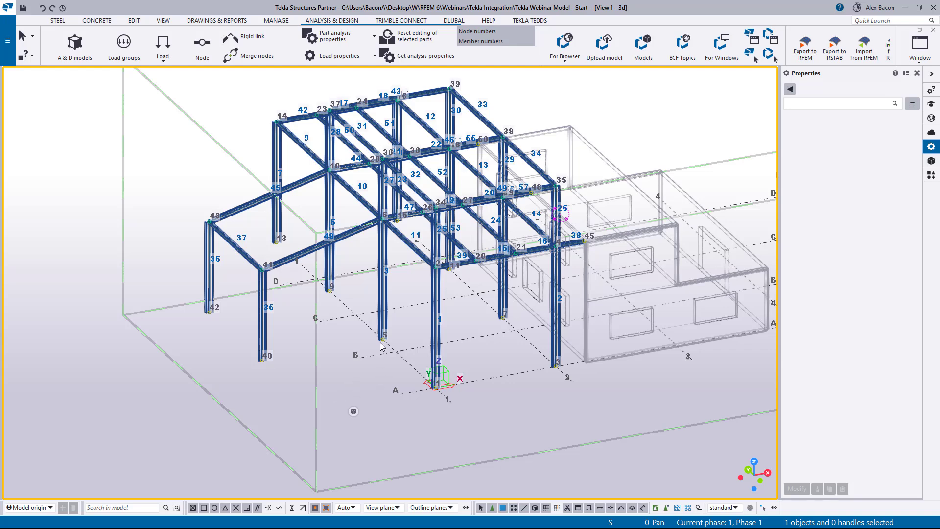
Open the analysis properties of member 11 and set its class to Beam - Truss
scroll(415, 234, up, 2)
middle_drag(426, 231, 413, 298)
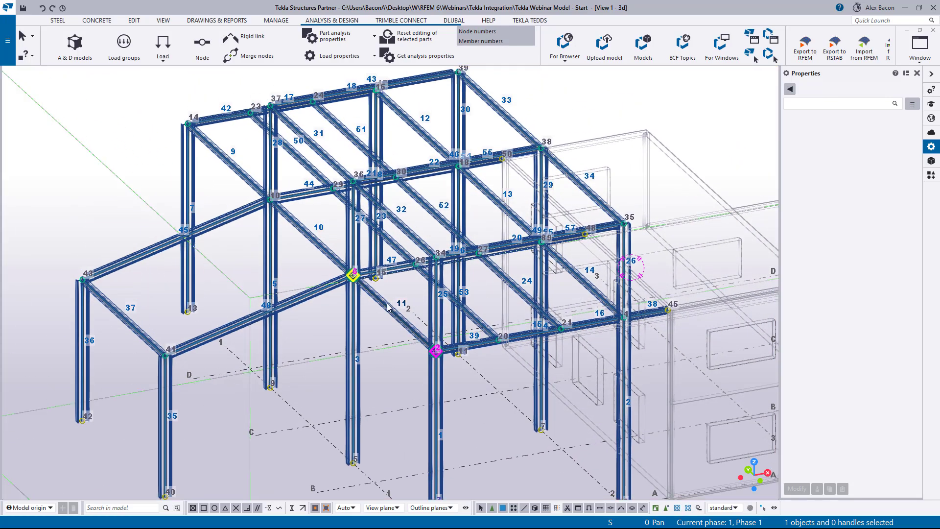
double_click(388, 308)
drag(369, 225, 577, 233)
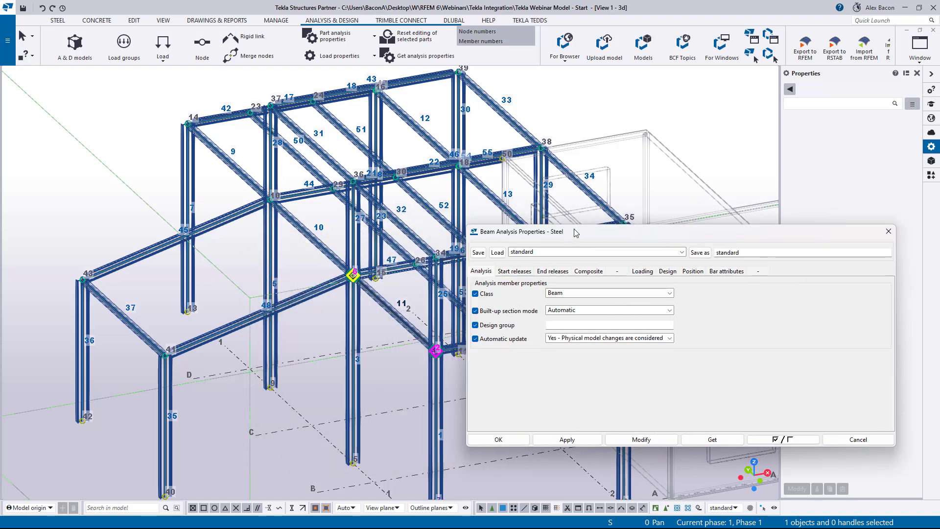
click(573, 294)
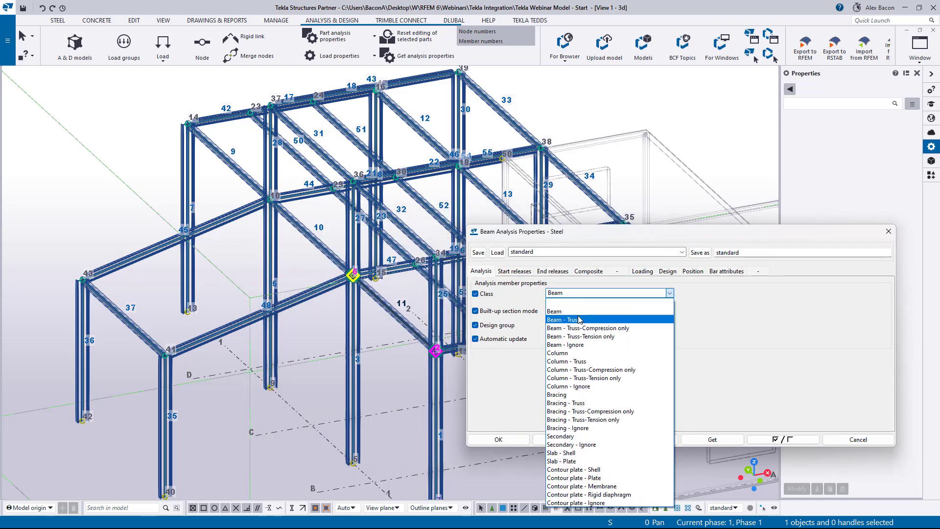
click(579, 320)
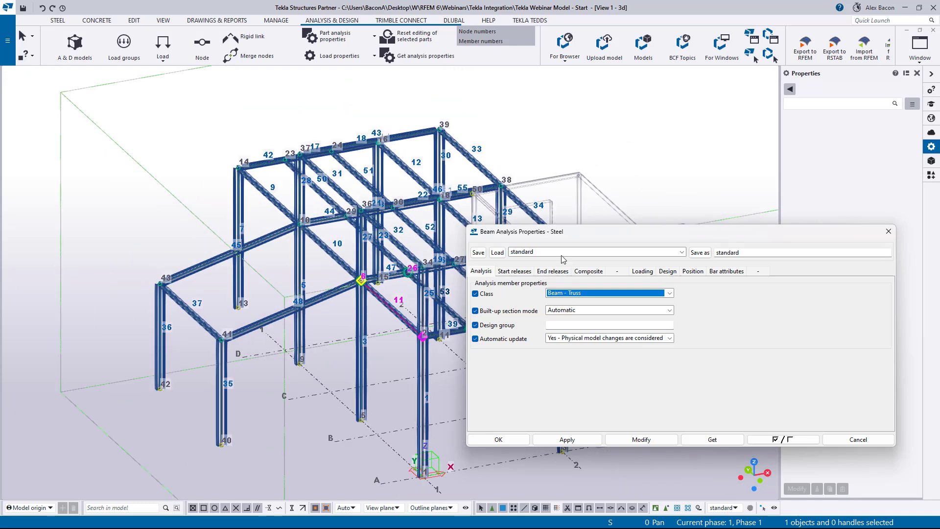
drag(594, 230, 735, 187)
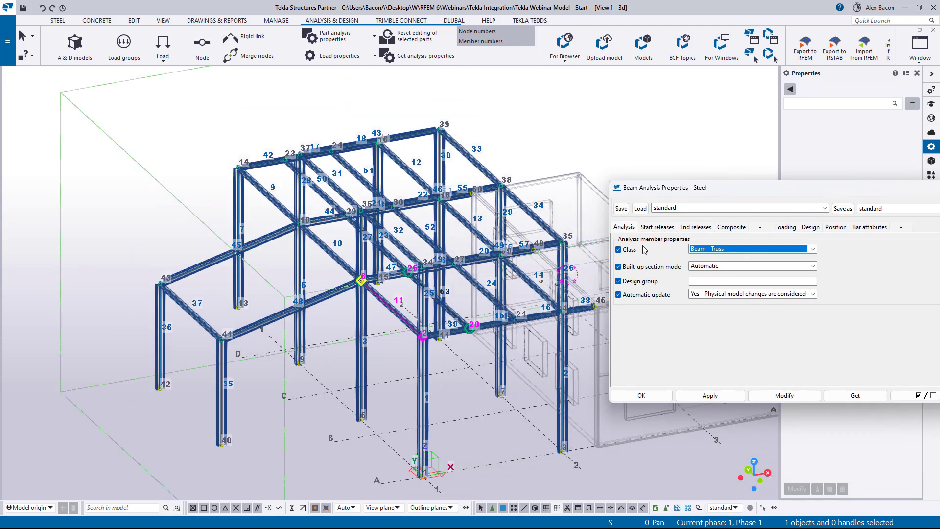
Select all beams running in the Y direction in a plan view, including member 37, and apply the Beam - Truss class to them
ctrl+middle_drag(383, 341, 377, 243)
key(ctrl+p)
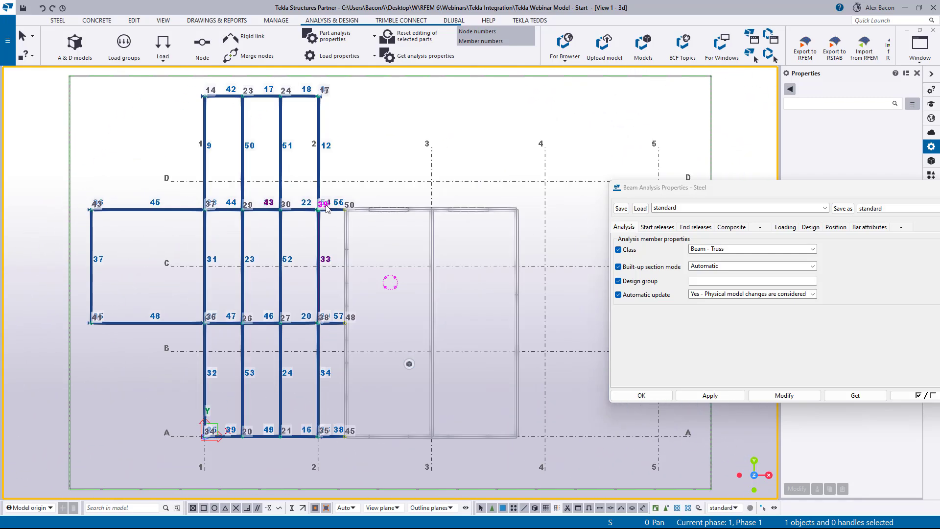
drag(366, 135, 130, 151)
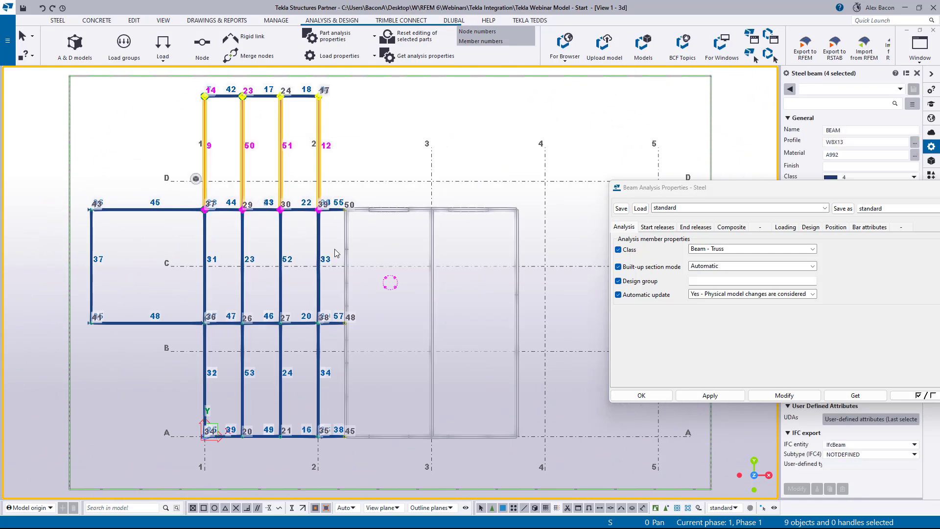
shift+drag(327, 252, 60, 273)
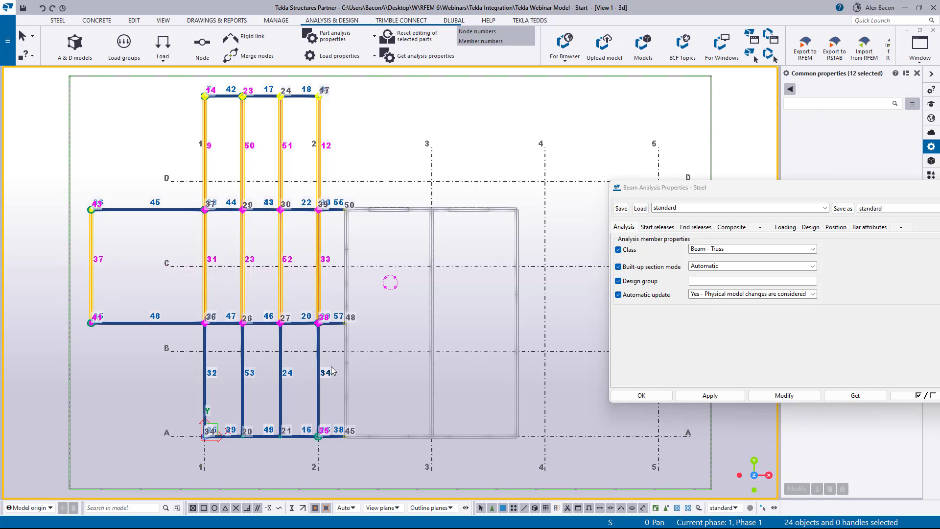
shift+drag(331, 370, 160, 381)
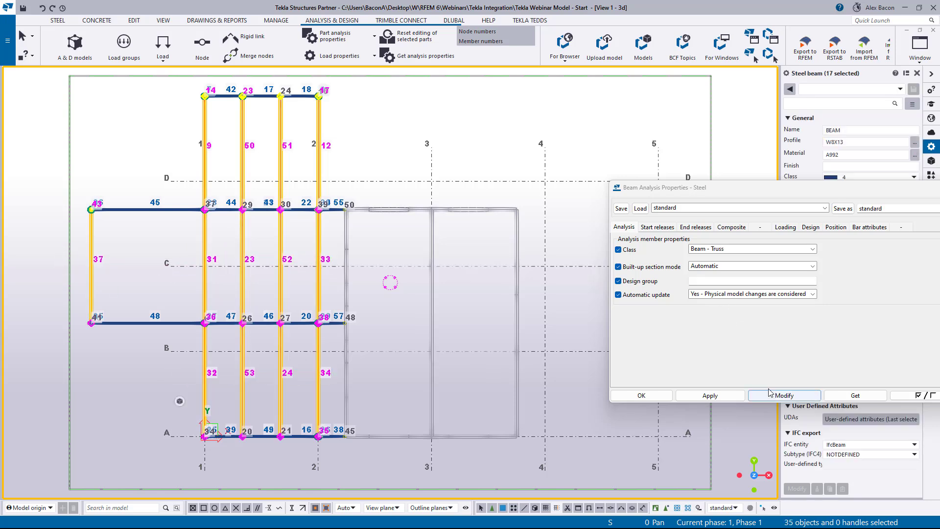
click(784, 395)
drag(762, 188, 509, 156)
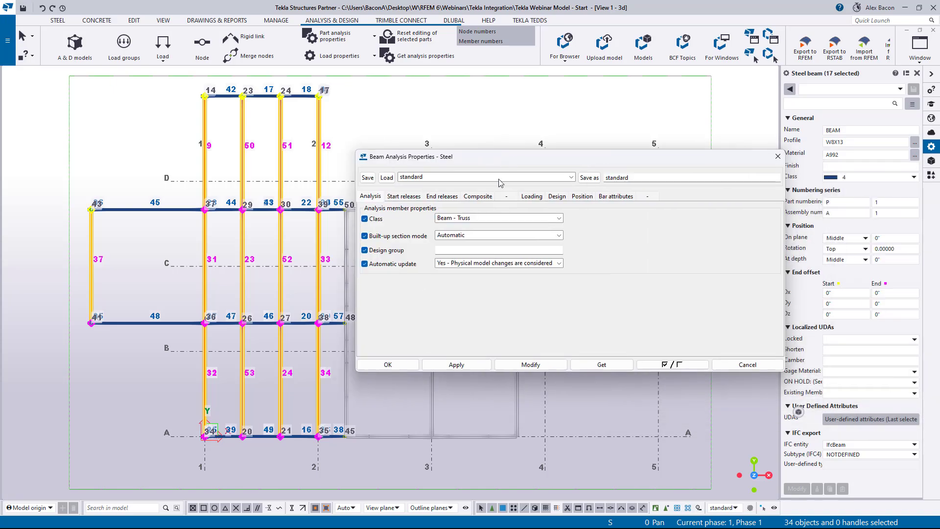
click(388, 364)
Examine the truss-class beams in the 3D view, looking closely at members 37 and 10
ctrl+middle_drag(394, 378, 436, 254)
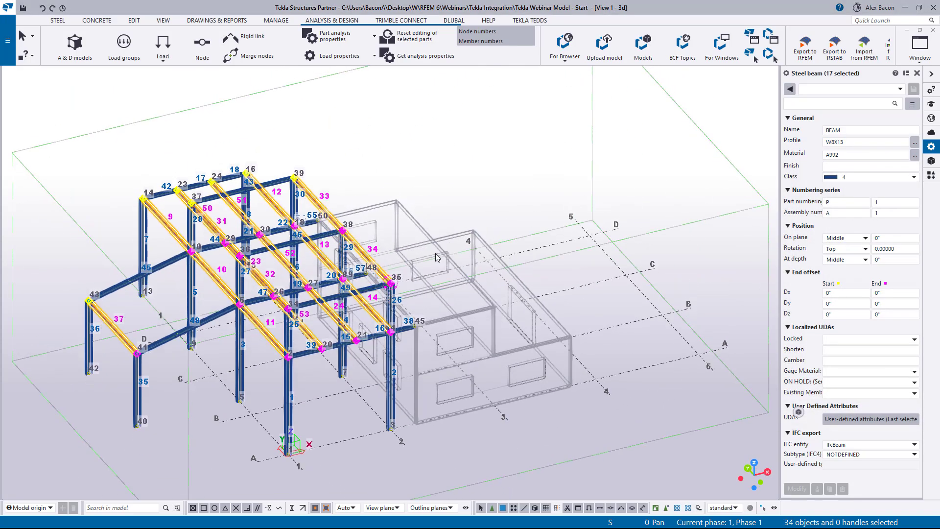
click(436, 254)
scroll(142, 324, up, 5)
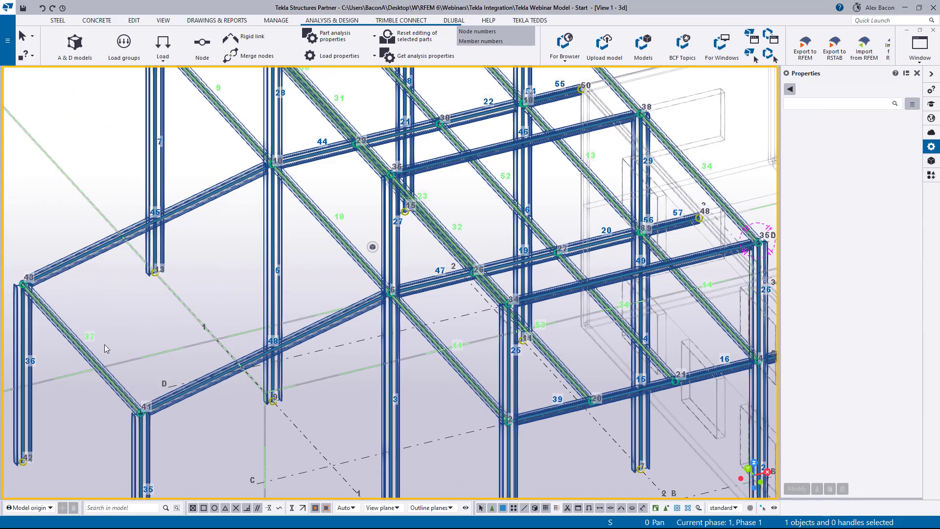
scroll(307, 288, up, 3)
scroll(284, 325, up, 2)
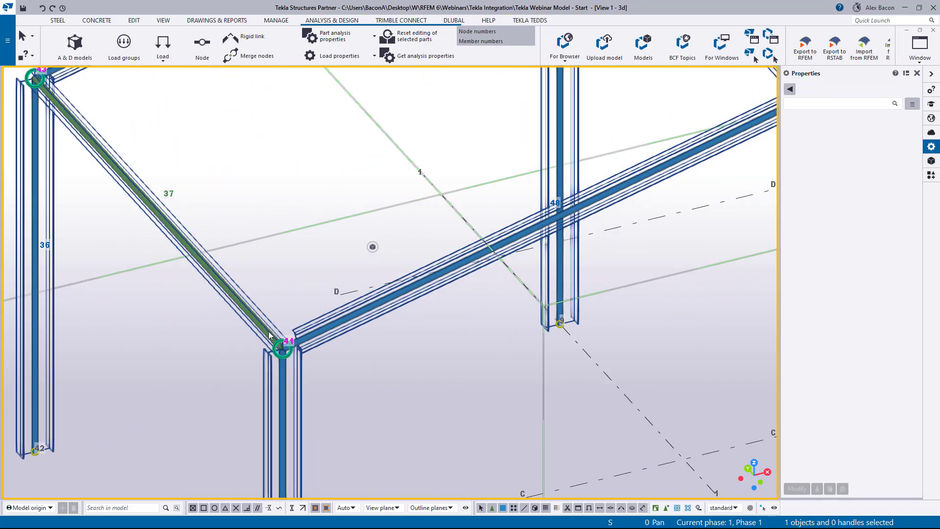
scroll(241, 303, down, 4)
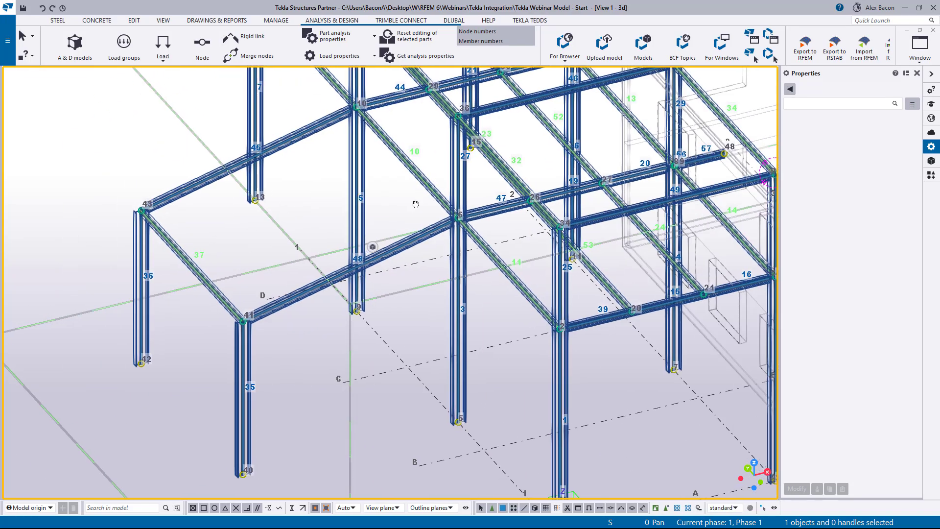
scroll(415, 204, up, 4)
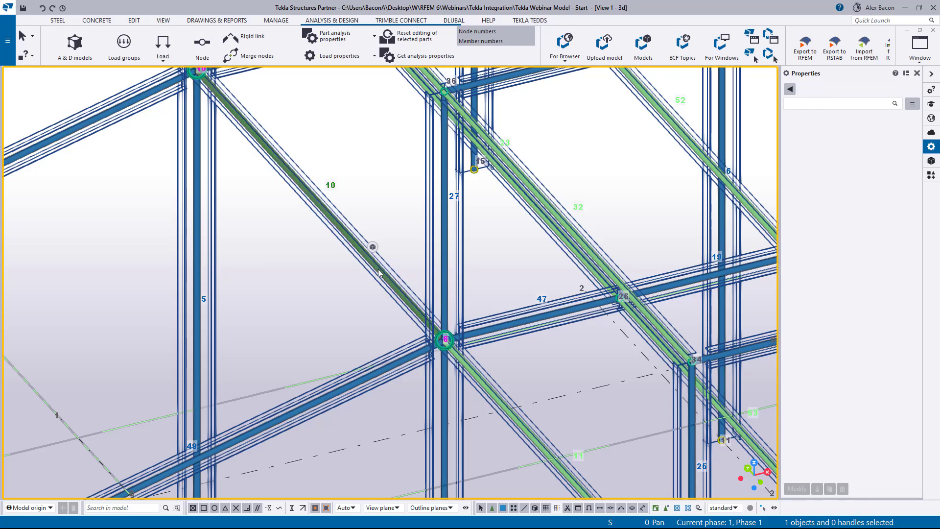
scroll(470, 294, down, 5)
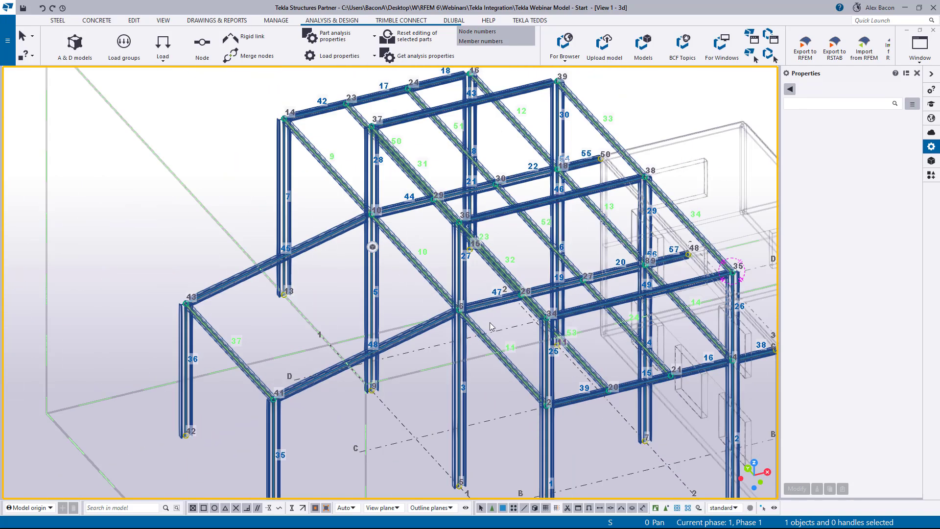
Open the analysis properties of column member 1 and check its start and end releases
scroll(490, 322, down, 5)
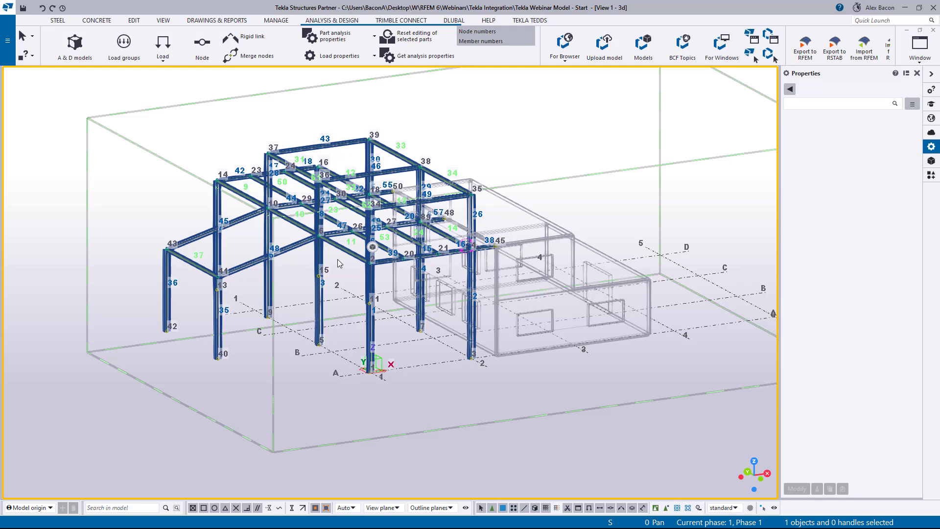
ctrl+middle_drag(404, 317, 358, 291)
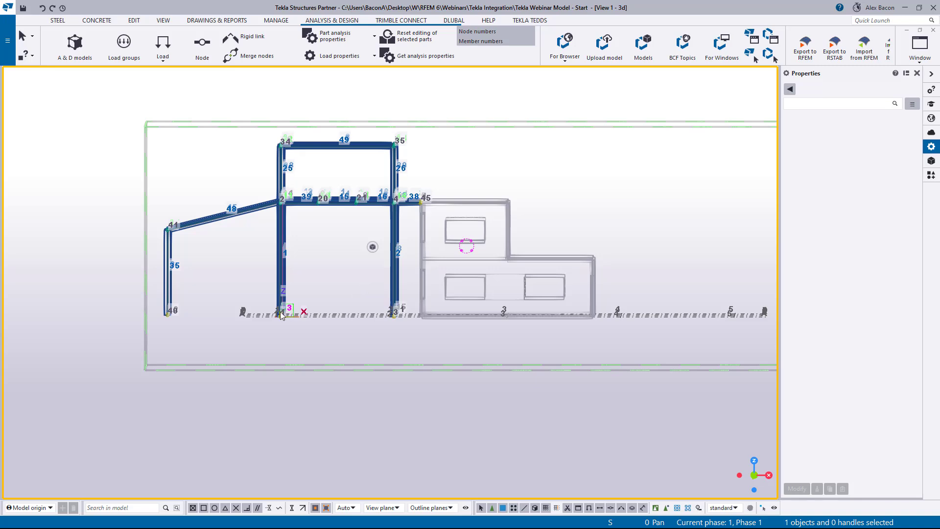
scroll(283, 314, up, 2)
ctrl+middle_drag(303, 251, 370, 284)
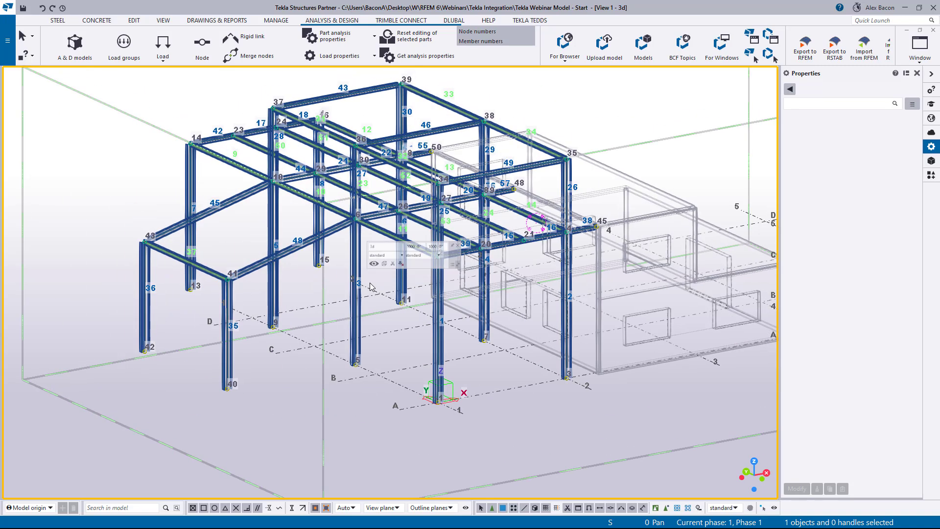
double_click(439, 342)
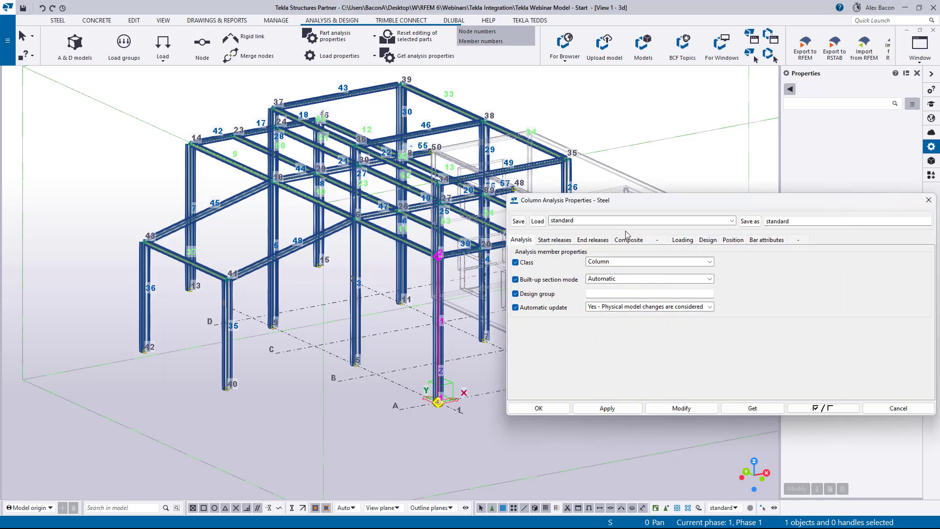
mouse_move(542, 200)
mouse_down()
mouse_move(447, 196)
mouse_move(537, 212)
mouse_up()
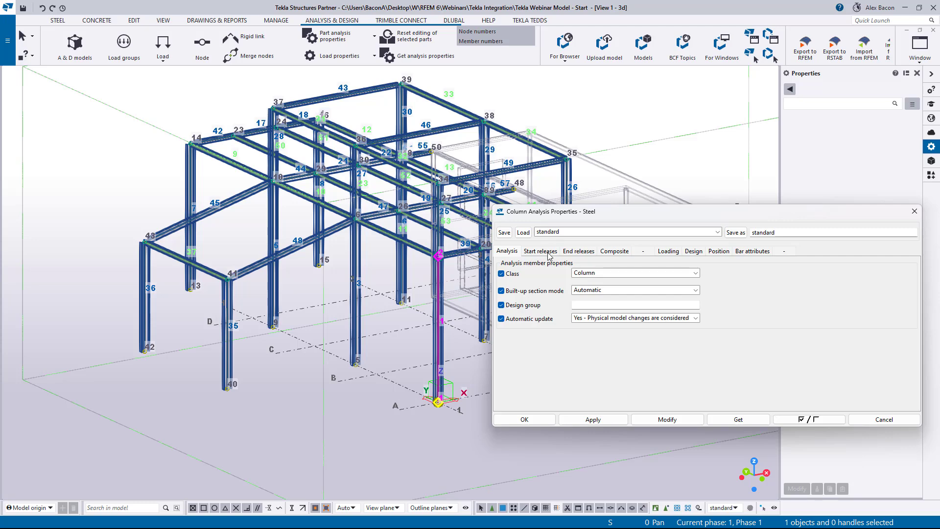
click(541, 251)
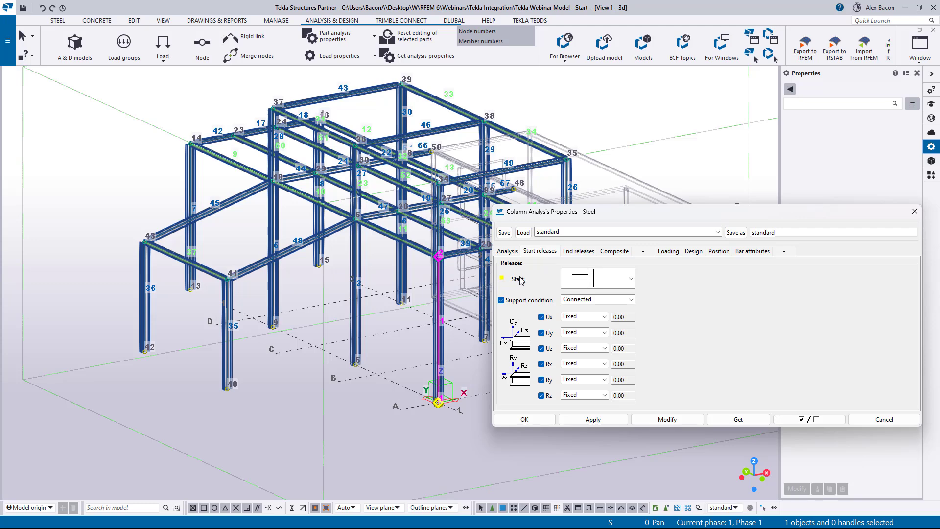
click(575, 253)
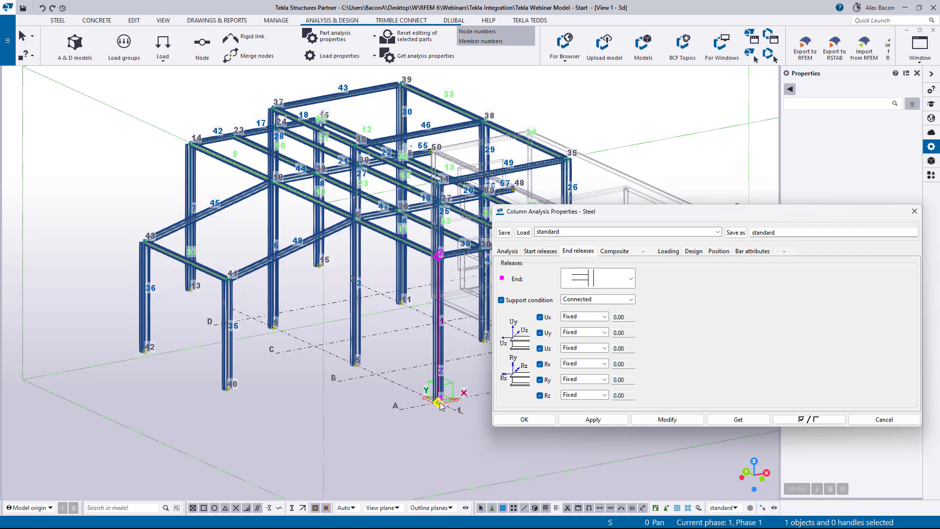
click(538, 253)
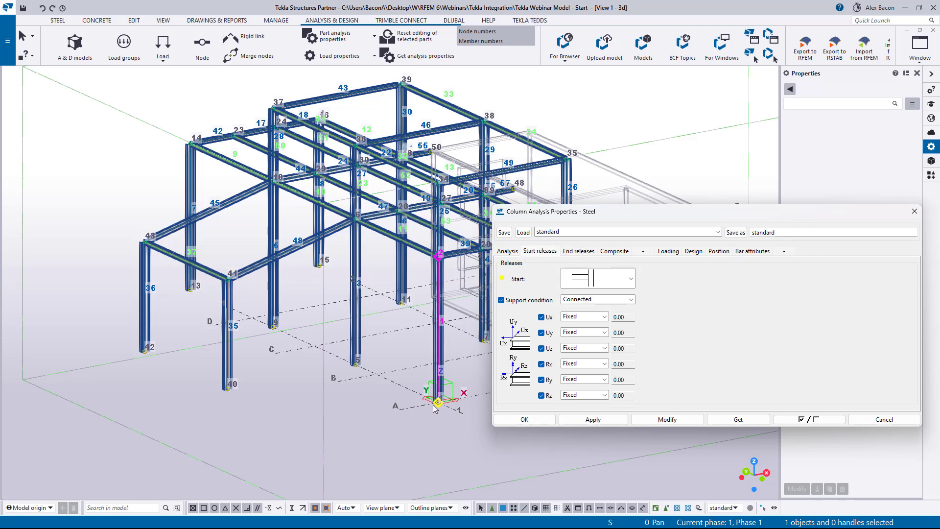
Set the column's start support condition to Supported, using the pinned support preset with Rz changed to Fixed
click(582, 300)
click(582, 319)
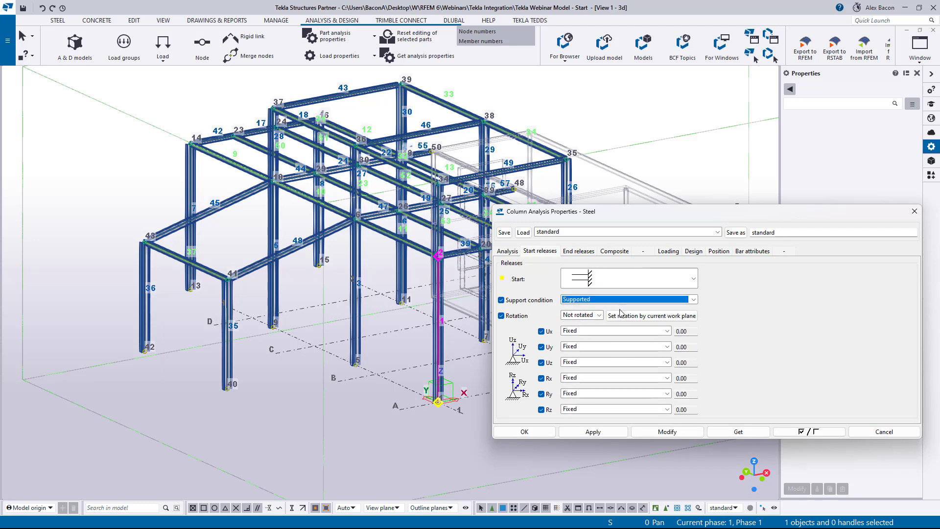
click(693, 279)
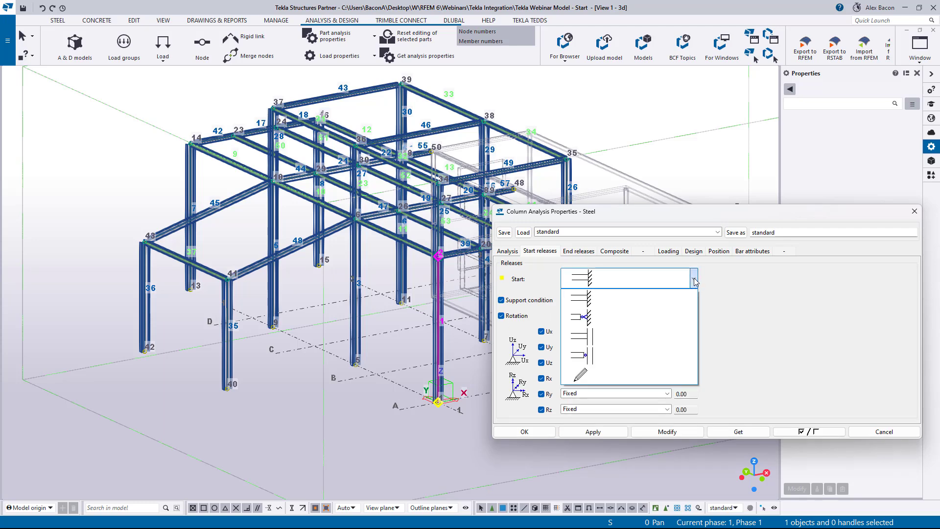
click(609, 317)
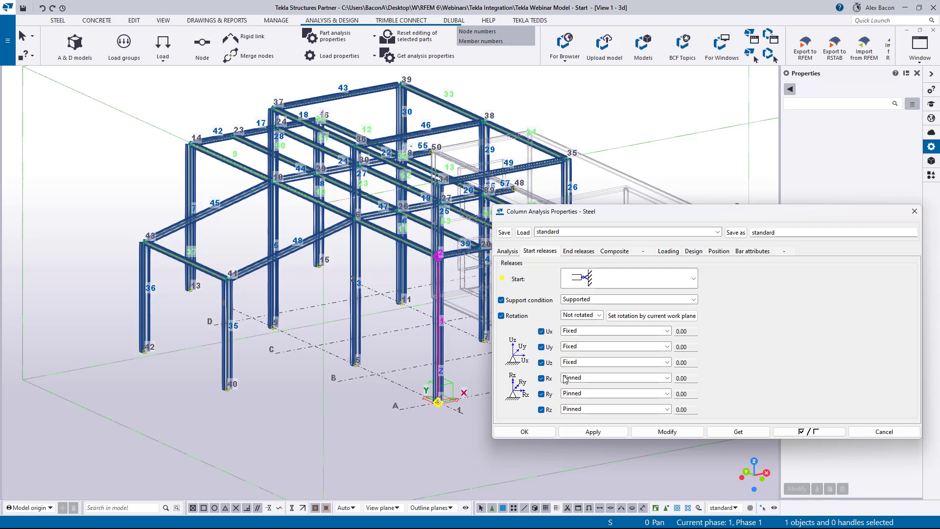
click(588, 409)
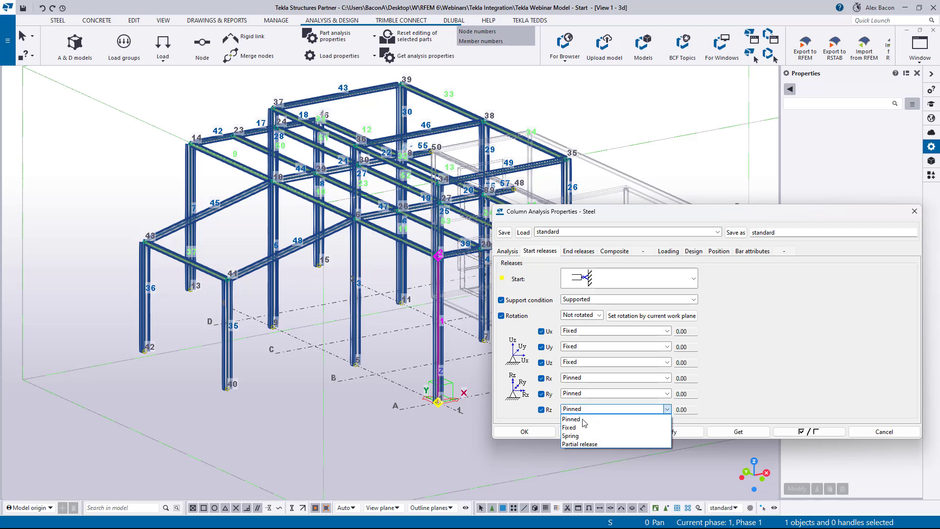
click(582, 428)
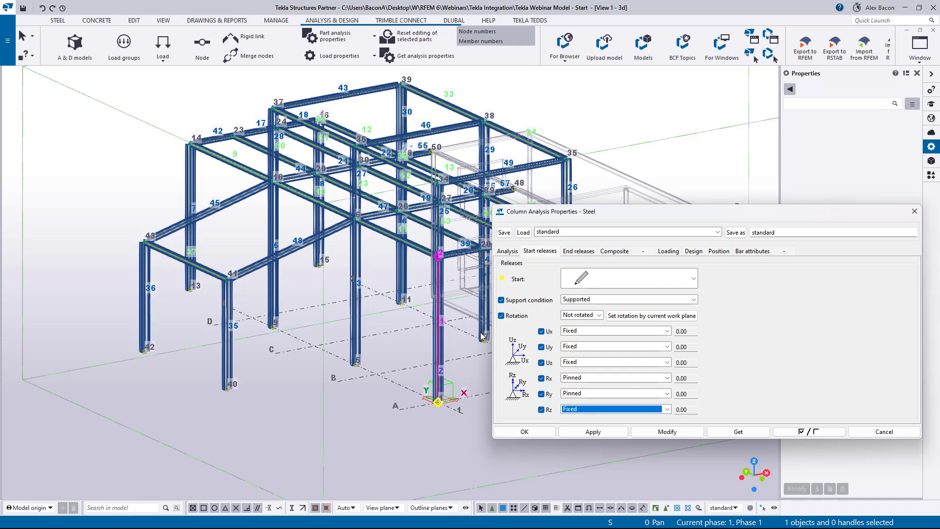
Select all ground-level columns in a front-facing view and apply the supported start release settings to them
scroll(453, 346, down, 1)
middle_drag(476, 391, 305, 401)
click(333, 439)
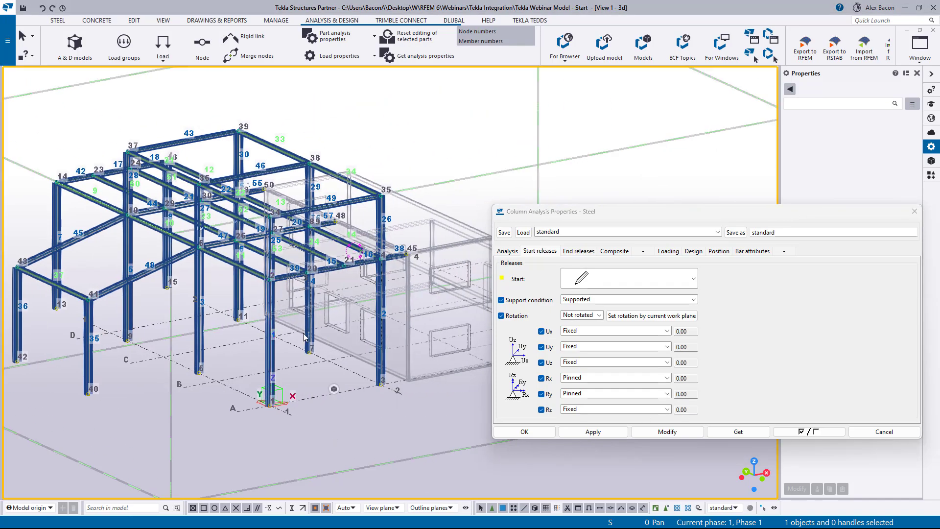
ctrl+middle_drag(304, 337, 309, 309)
drag(346, 261, 56, 295)
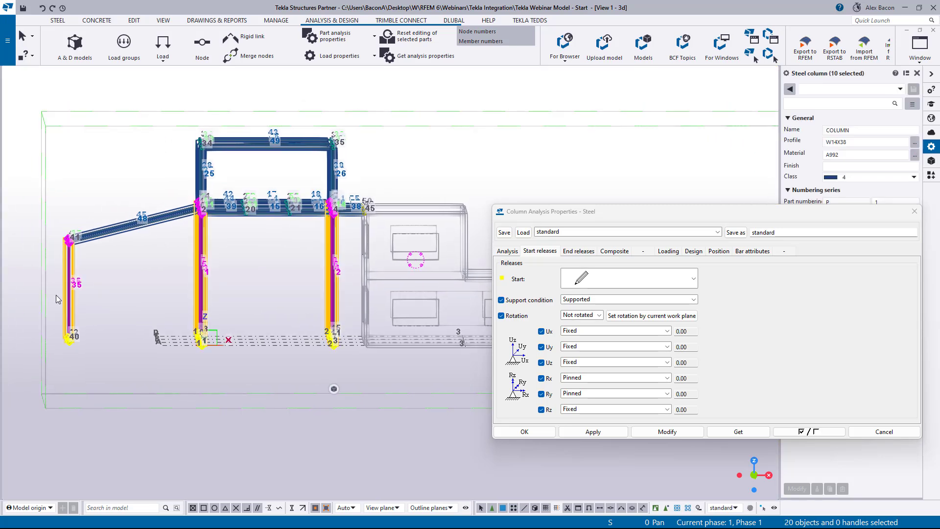
click(667, 432)
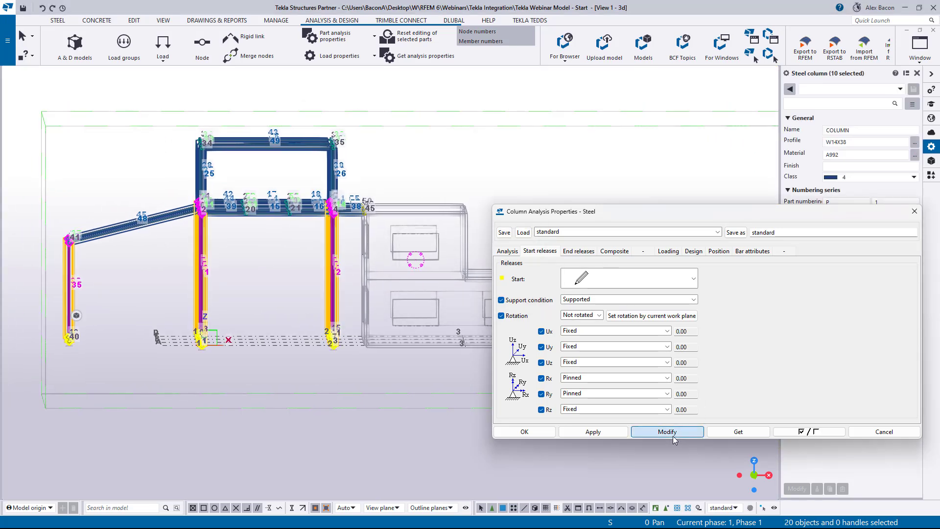
click(527, 432)
click(220, 361)
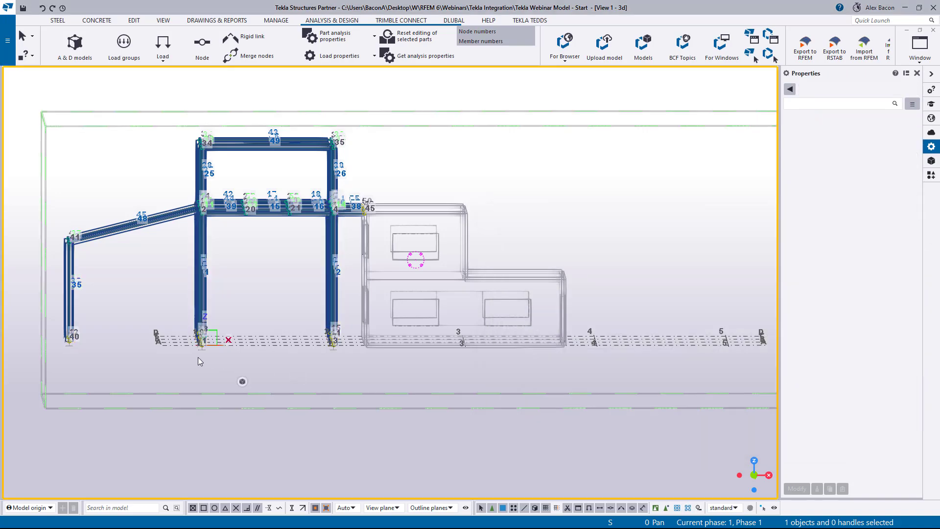
Examine the supports at the column bases and check the analysis node properties of node 1
ctrl+middle_drag(199, 359, 262, 384)
scroll(355, 413, up, 1)
scroll(355, 413, up, 3)
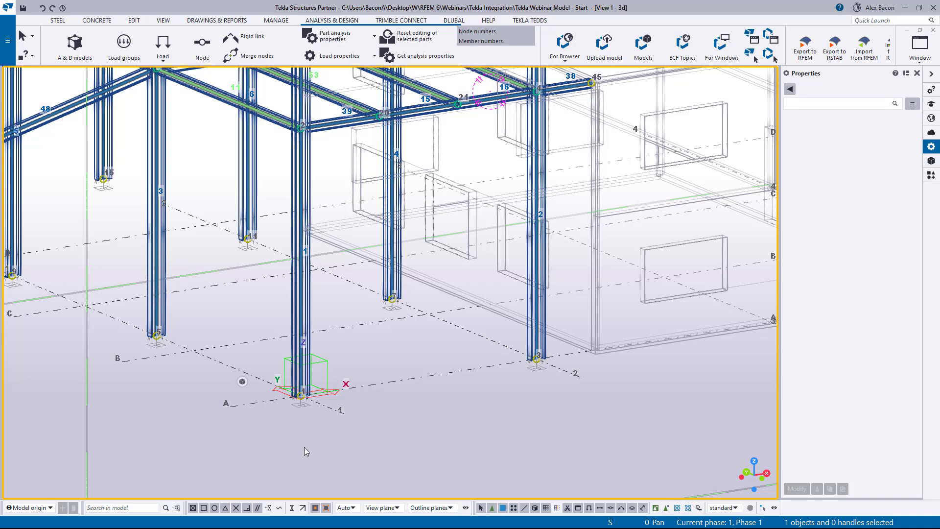
scroll(321, 411, down, 3)
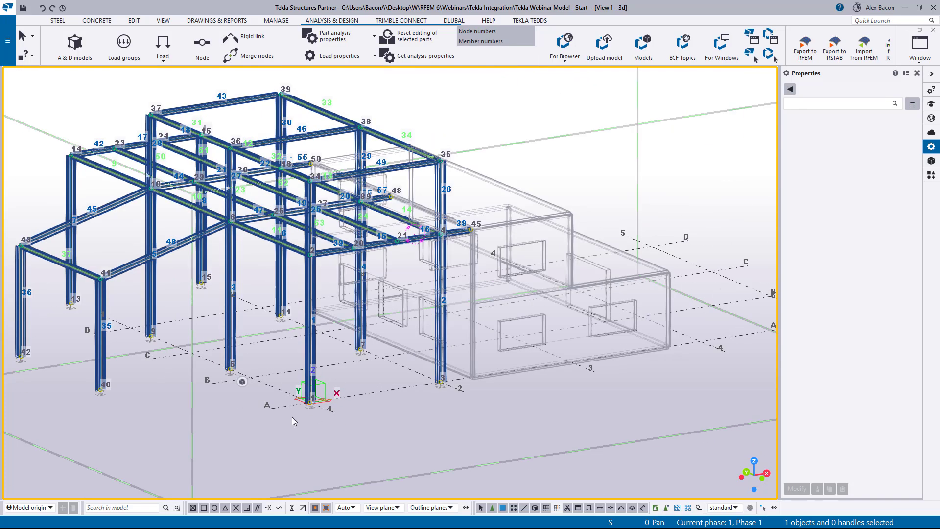
scroll(305, 416, up, 3)
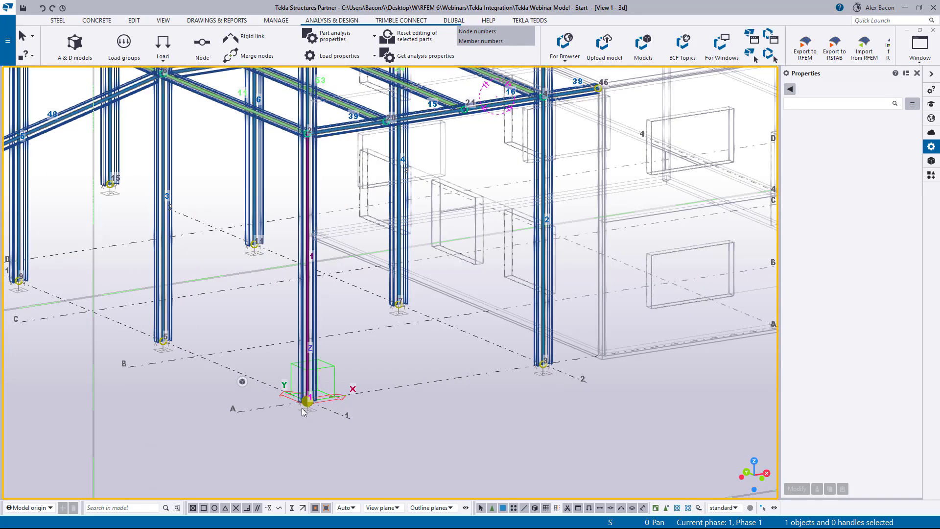
scroll(302, 407, up, 1)
scroll(303, 412, up, 3)
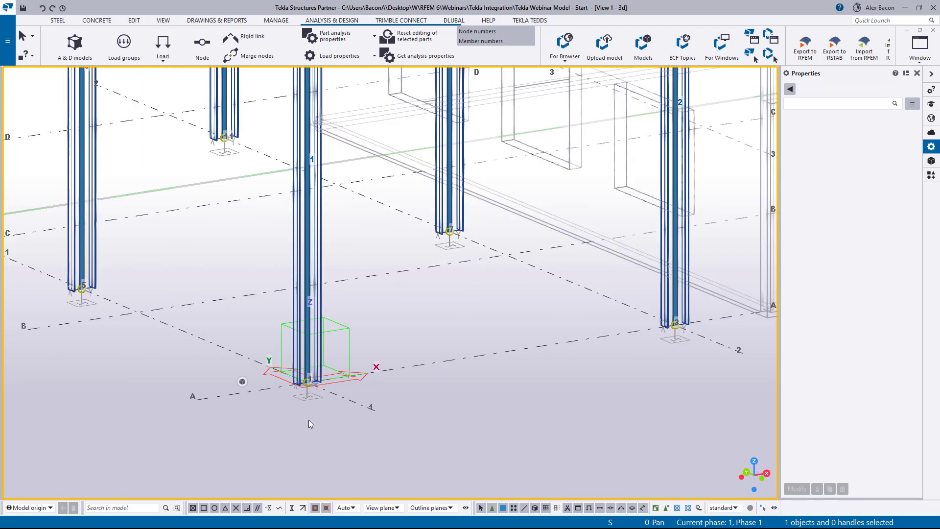
double_click(310, 386)
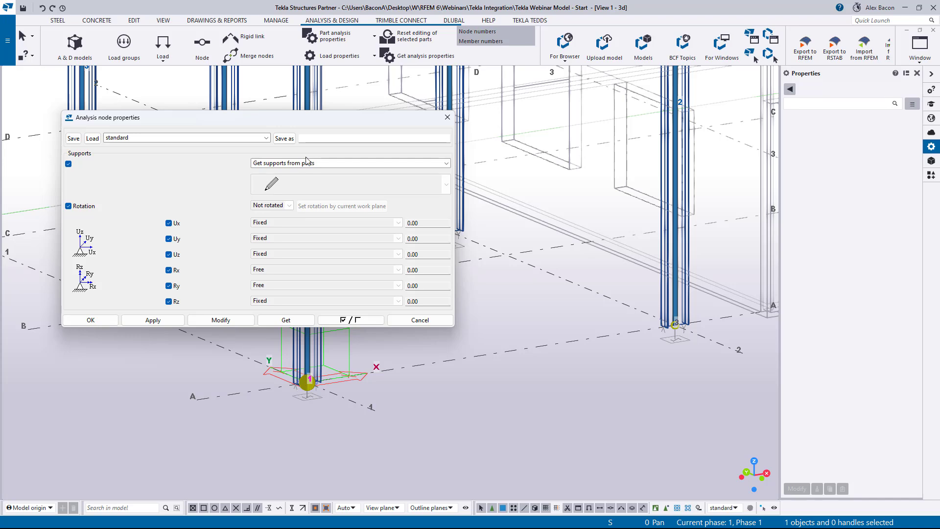
click(448, 117)
scroll(432, 327, down, 5)
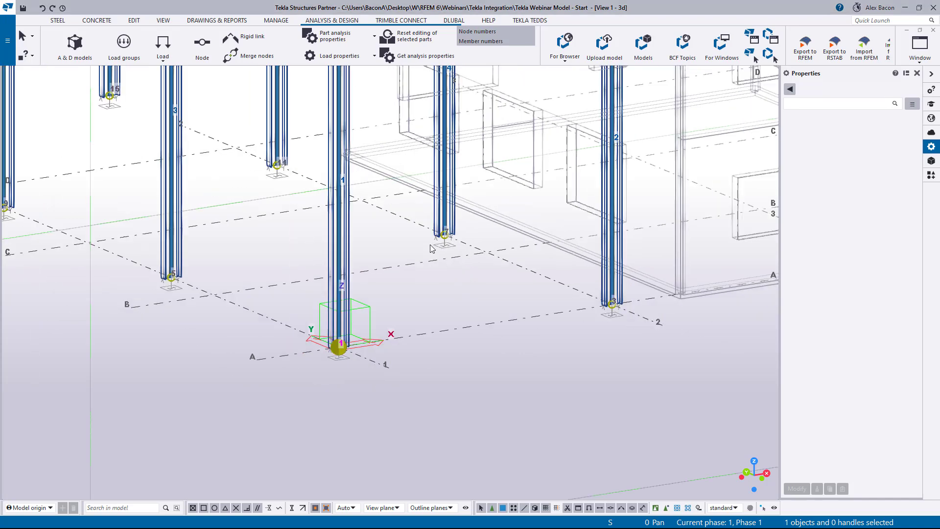
middle_drag(432, 325, 410, 362)
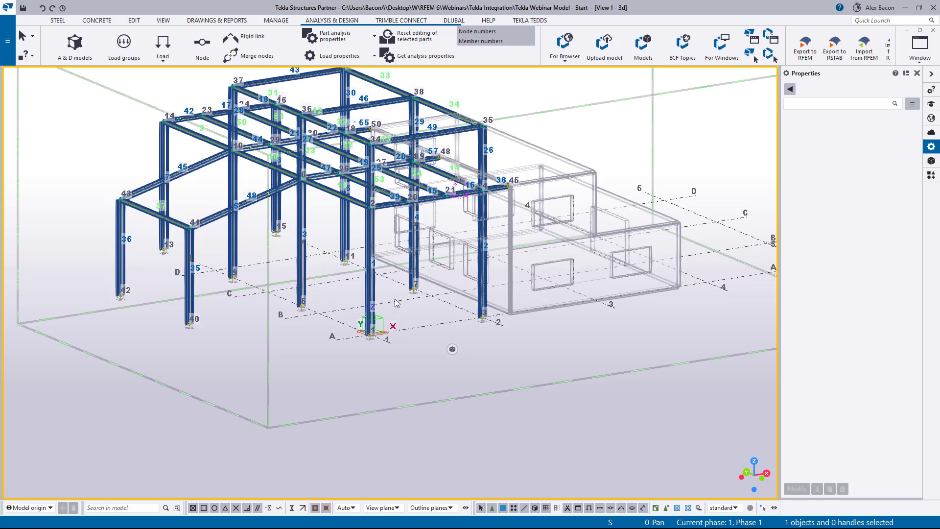
Review the start releases of column member 1 and the available release presets in its analysis properties
double_click(372, 283)
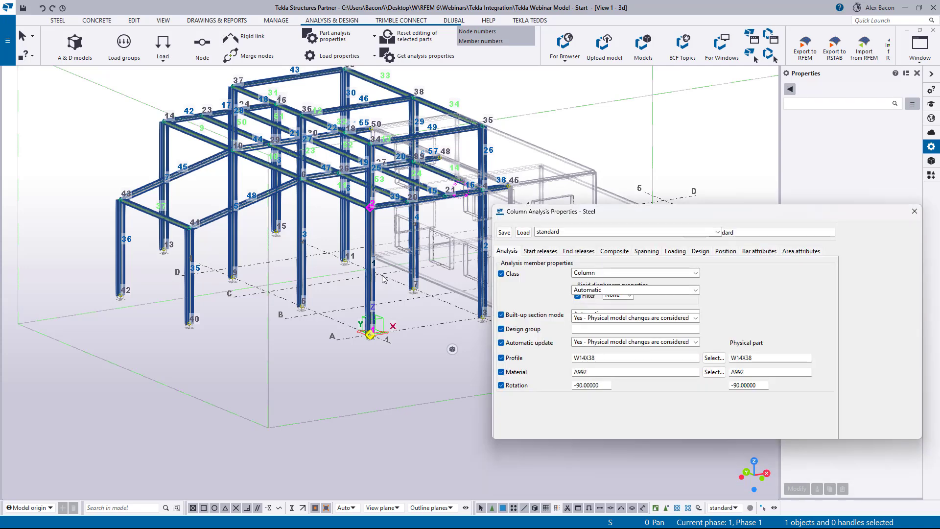
drag(584, 211, 416, 223)
click(368, 259)
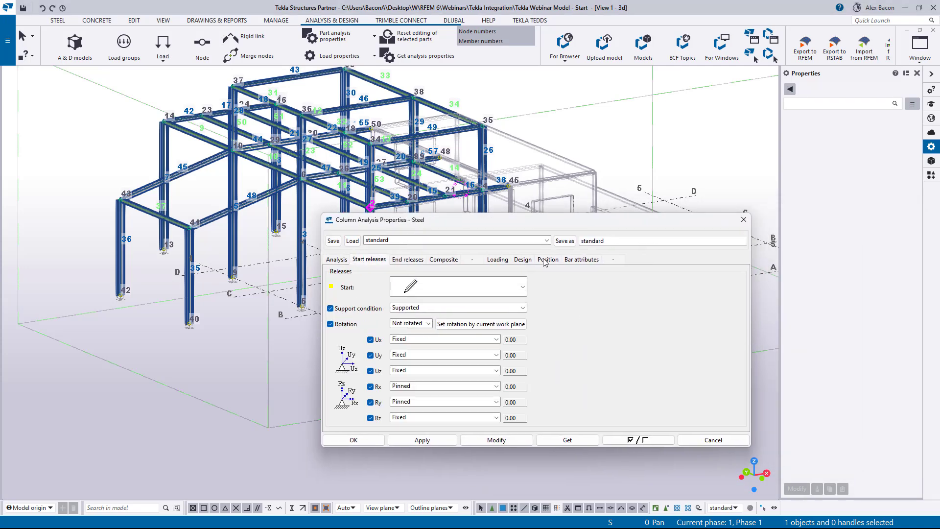
click(459, 291)
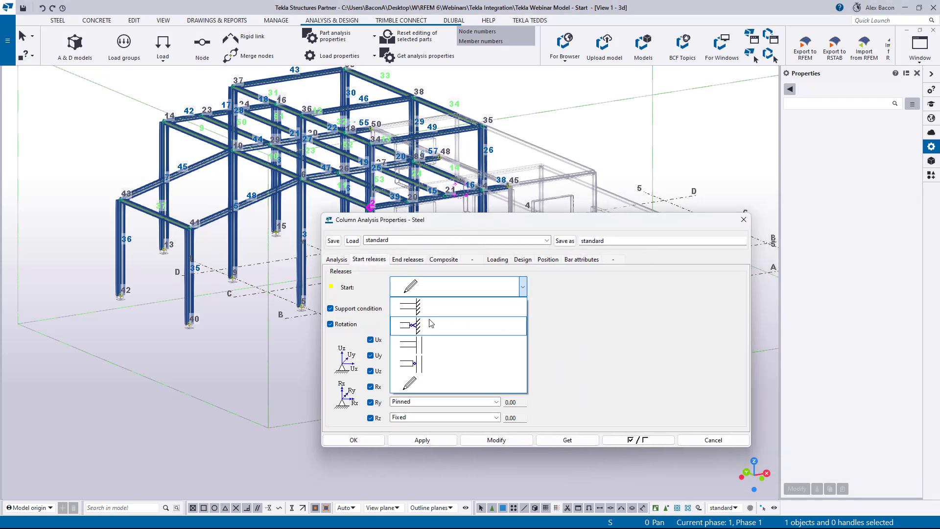
click(597, 251)
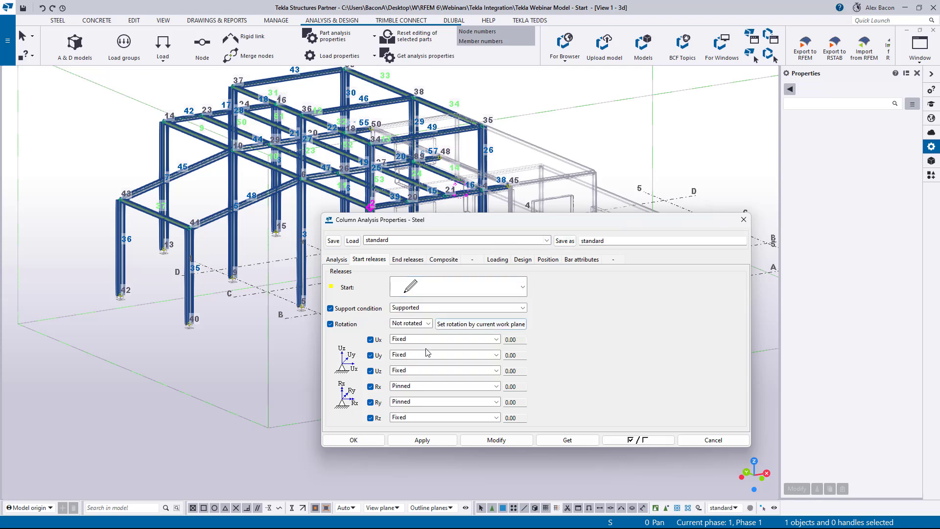
drag(615, 241, 571, 243)
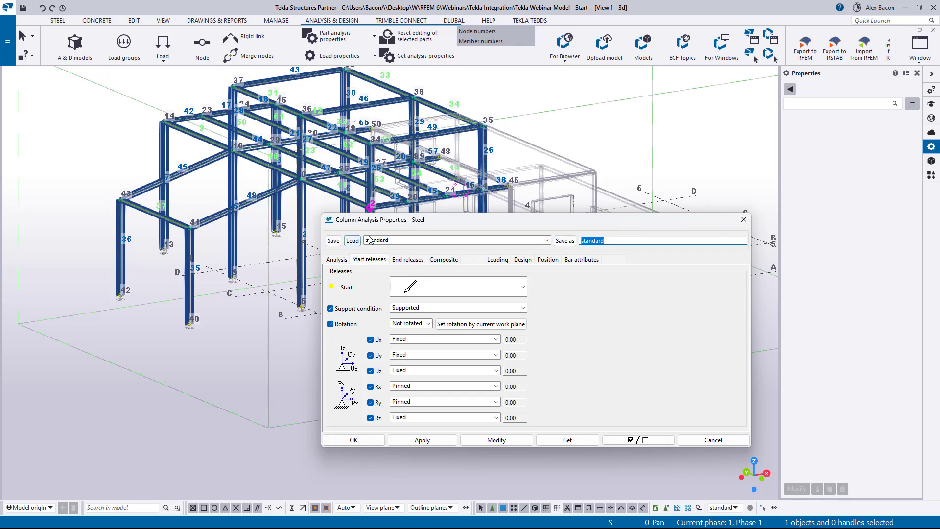
drag(492, 225, 381, 226)
click(633, 220)
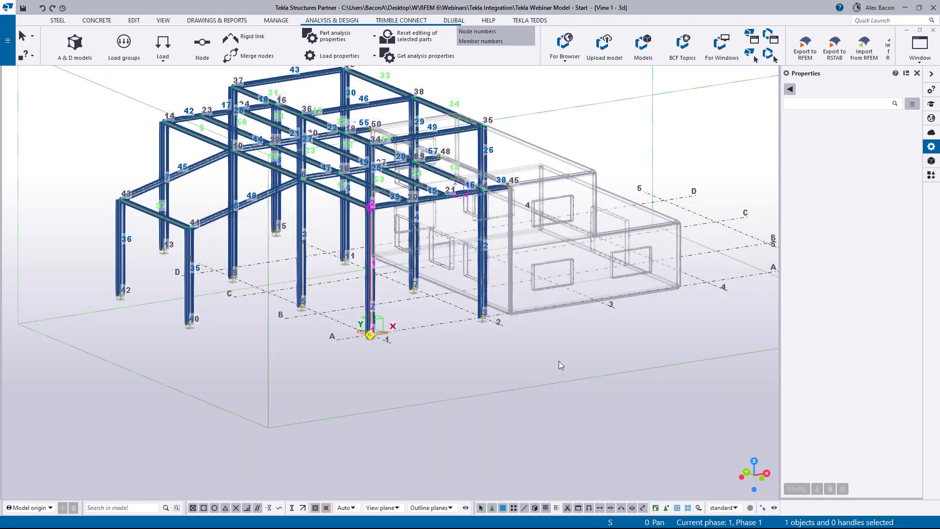
click(558, 362)
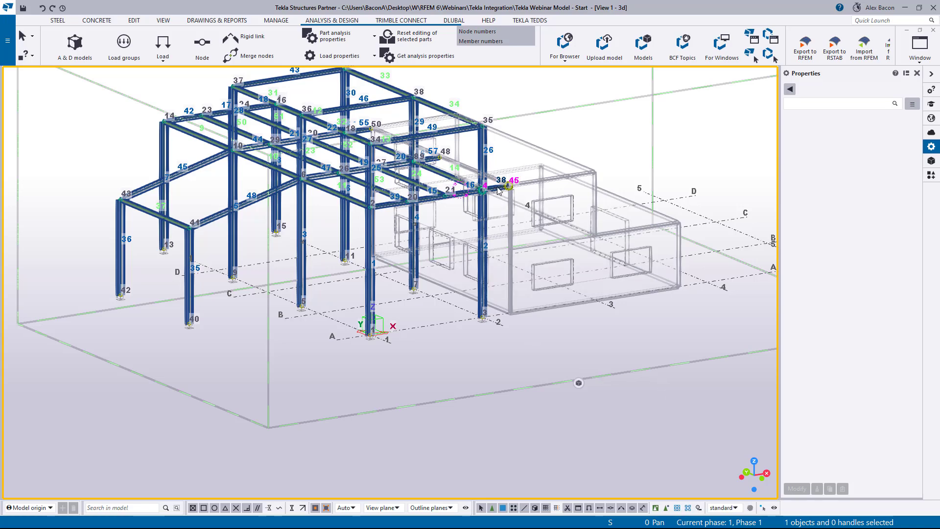
Set the end support condition of beam member 38 to Supported using the pinned support preset
ctrl+middle_drag(499, 190, 389, 168)
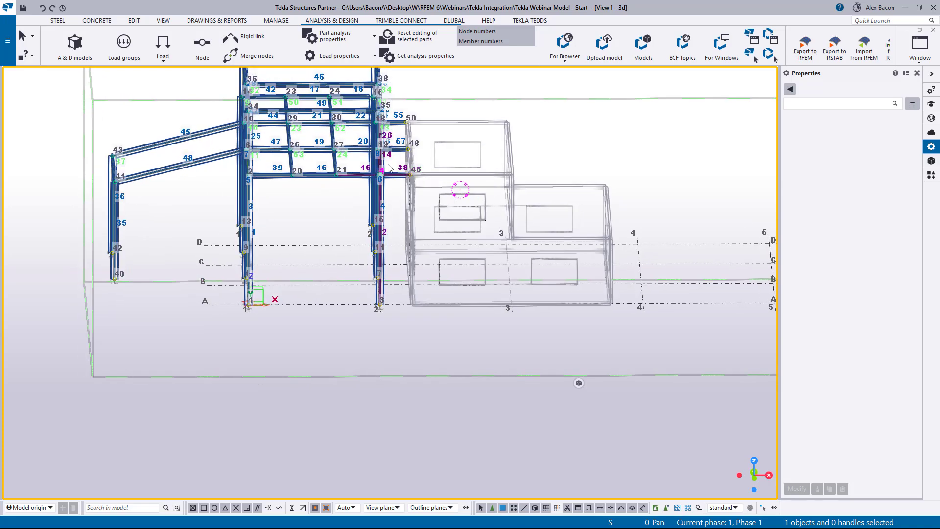
scroll(390, 168, up, 3)
middle_drag(457, 184, 431, 271)
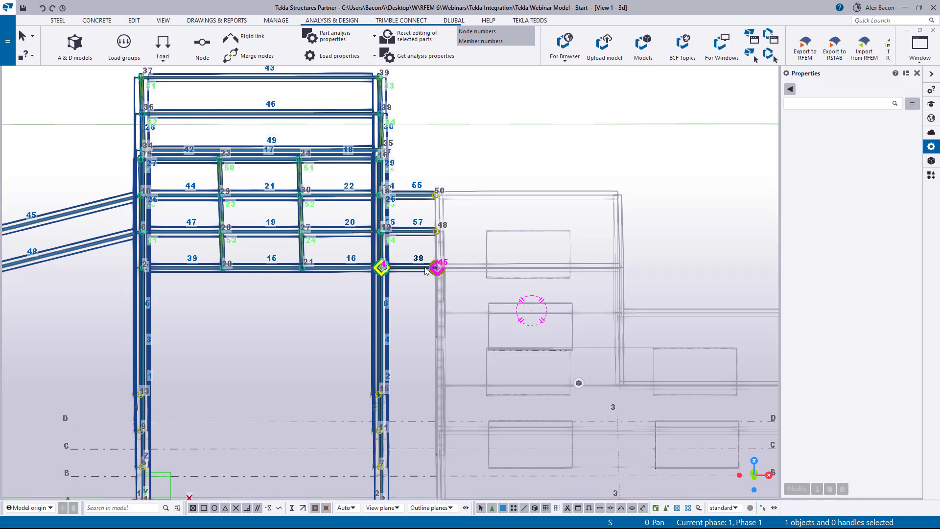
double_click(426, 268)
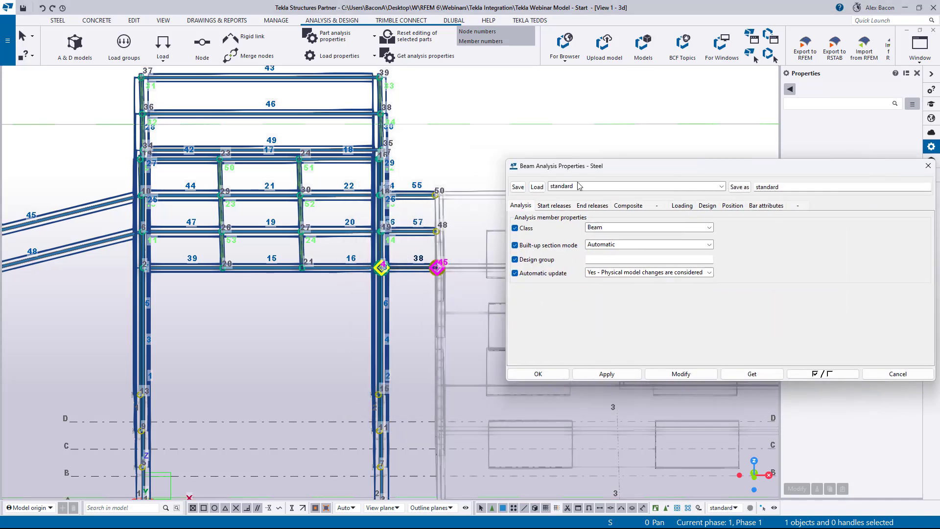
click(583, 208)
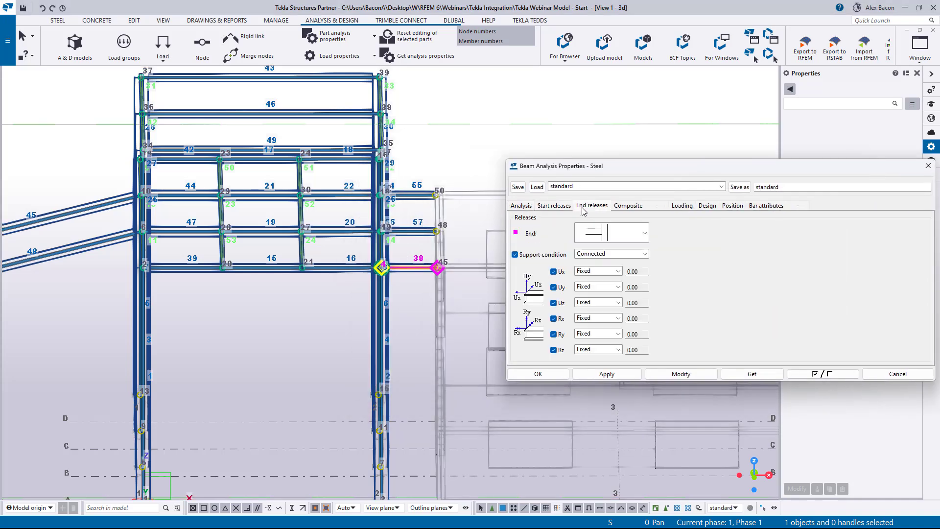
click(645, 237)
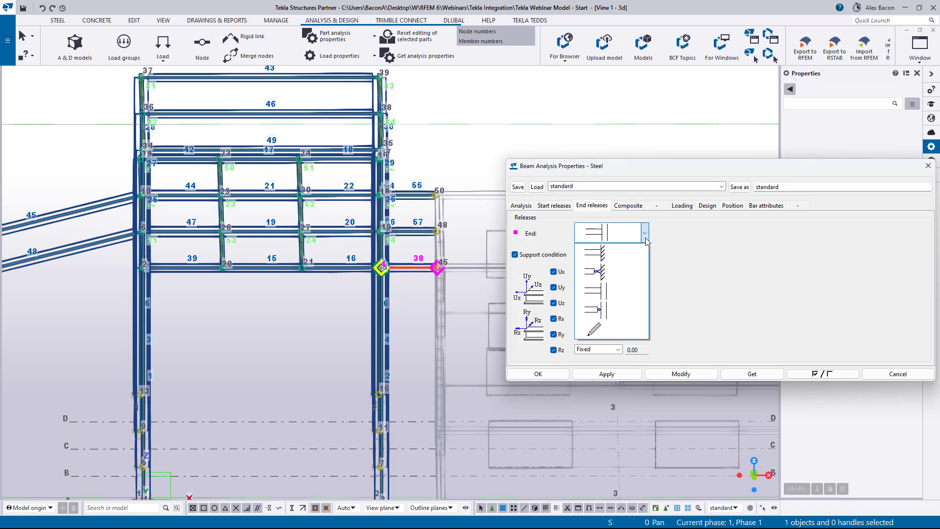
click(614, 273)
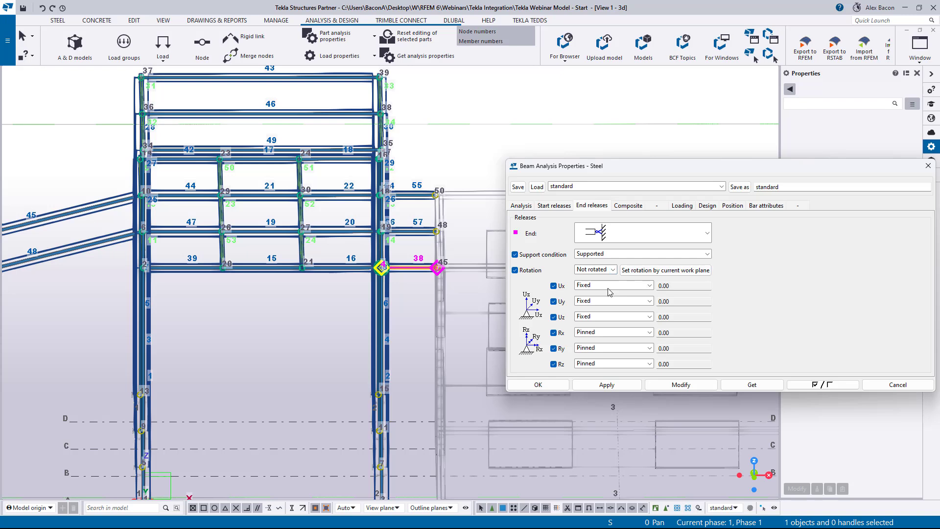
Change the beam's end release settings so that Ux is Free and Rz is Fixed
click(609, 287)
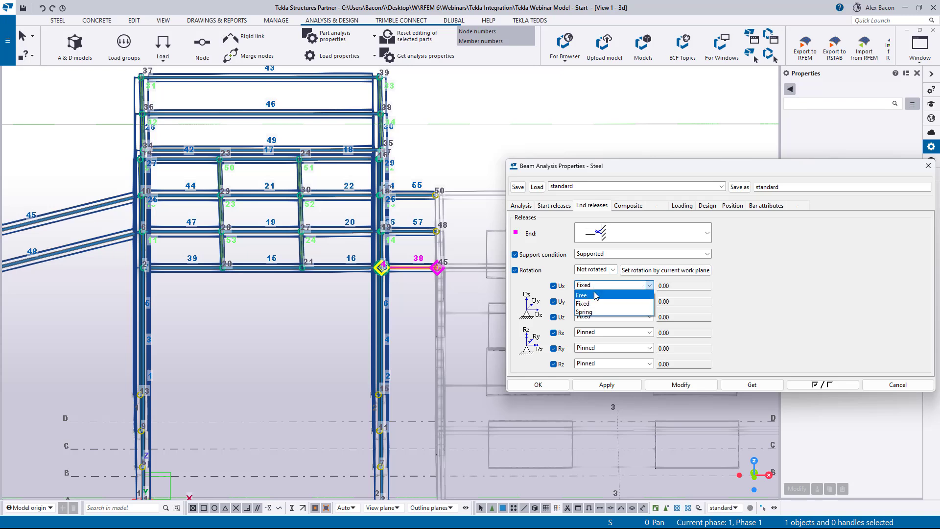
click(593, 295)
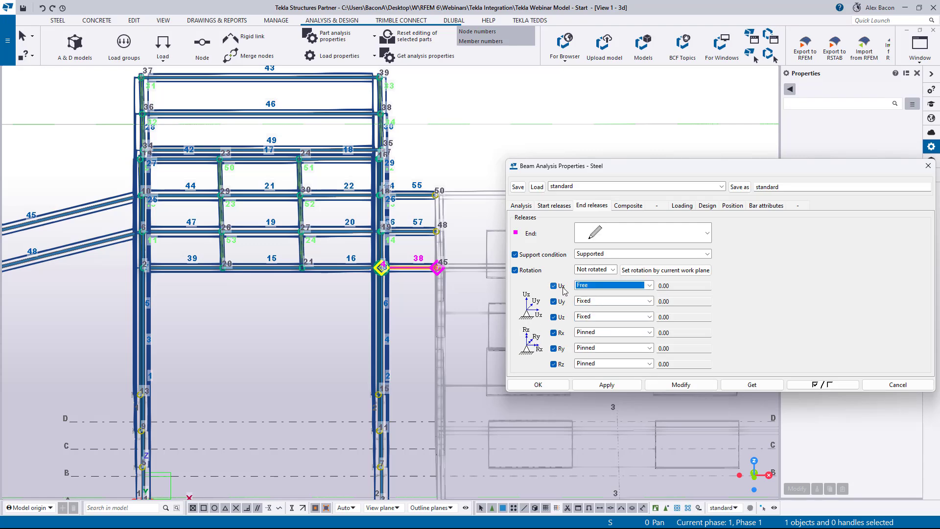
click(612, 363)
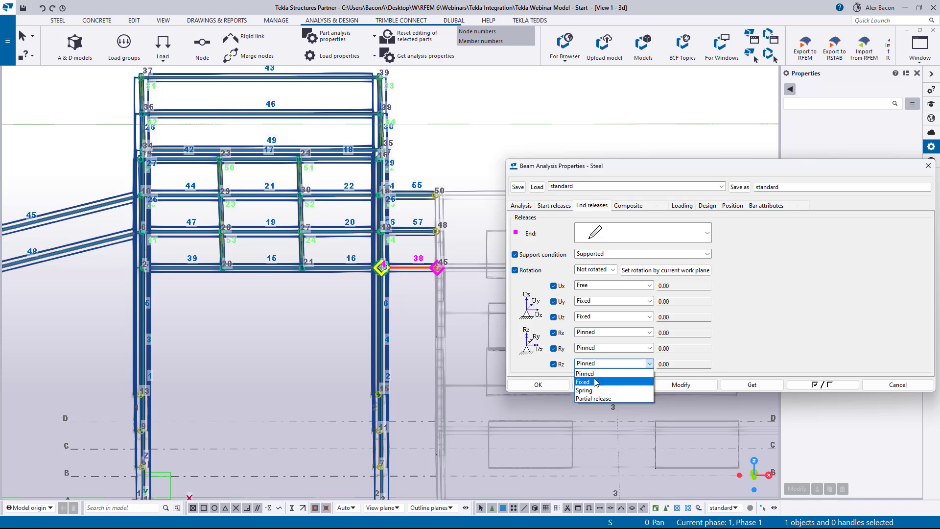
click(595, 381)
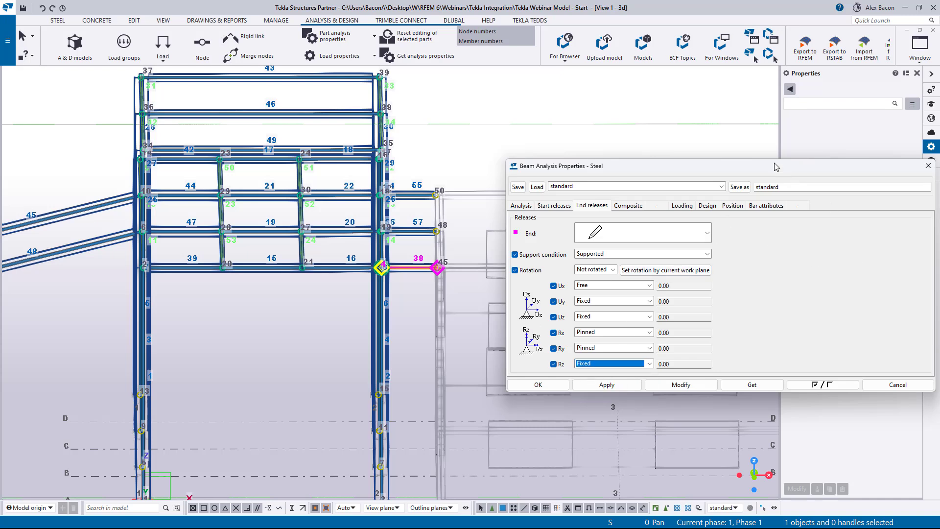
Save the beam analysis properties as a preset named "Rollar in X" and check it among the saved presets
drag(775, 167, 661, 189)
key(BackSpace)
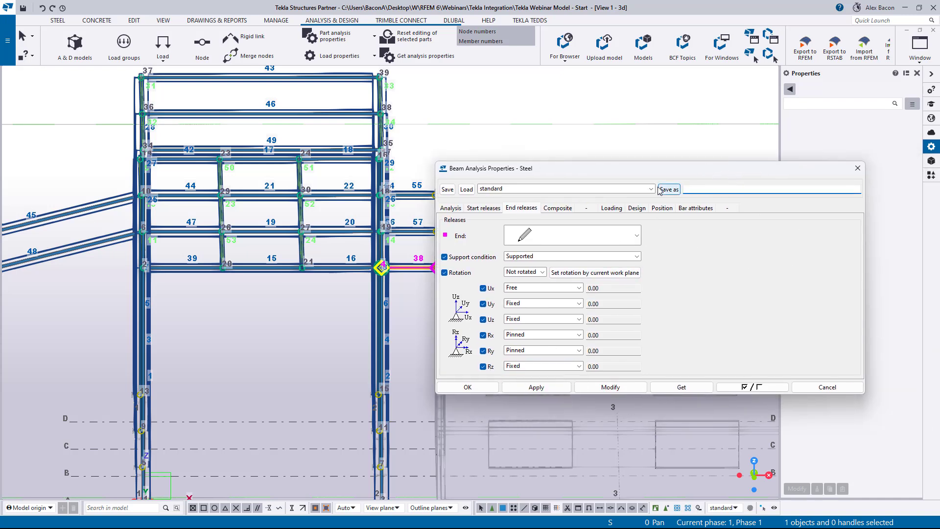
text(Rollar in X)
click(669, 192)
click(654, 189)
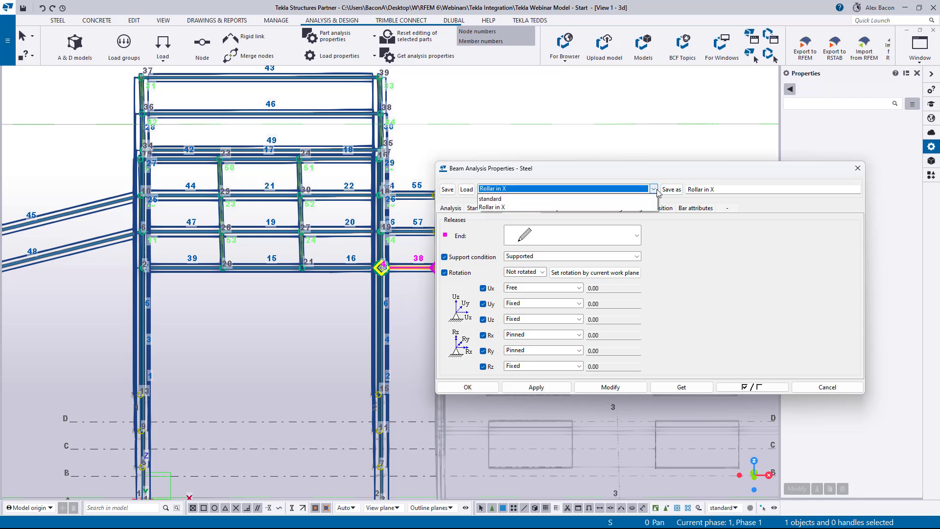
click(654, 190)
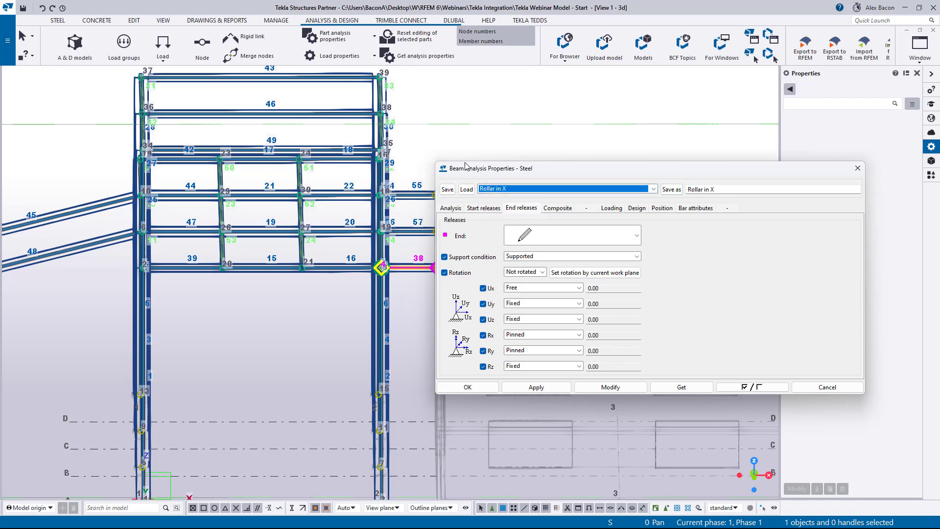
Select the three short beams 55, 57 and 38 and apply the "Rollar in X" end release settings to them
drag(466, 166, 604, 159)
click(419, 187)
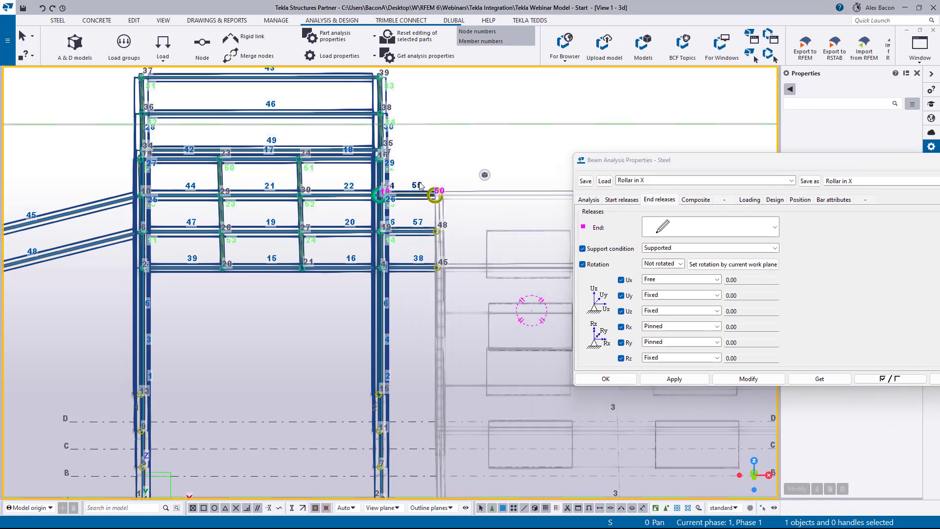
drag(415, 176, 404, 307)
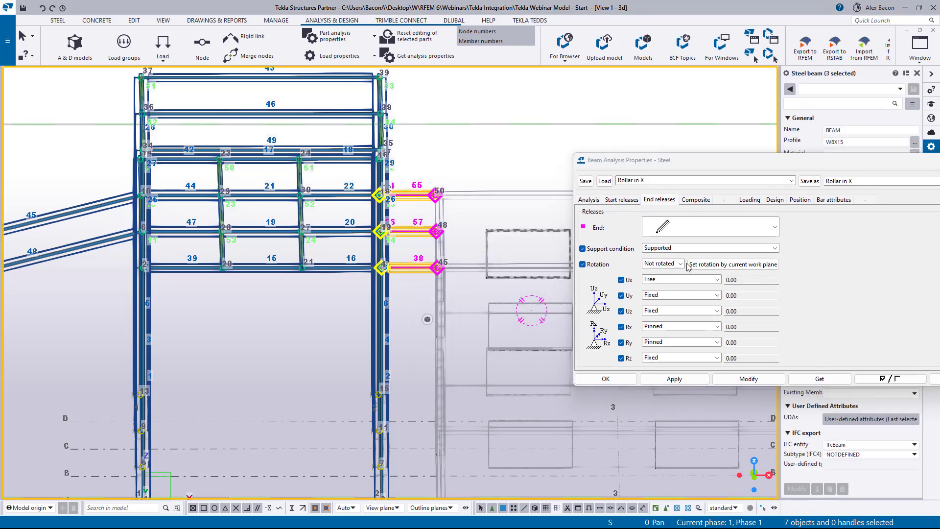
click(749, 378)
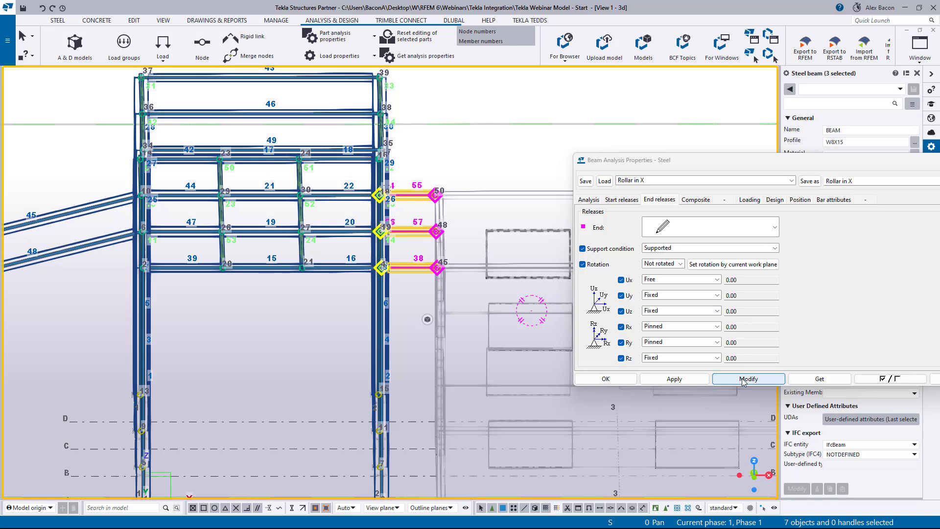
click(606, 379)
click(398, 303)
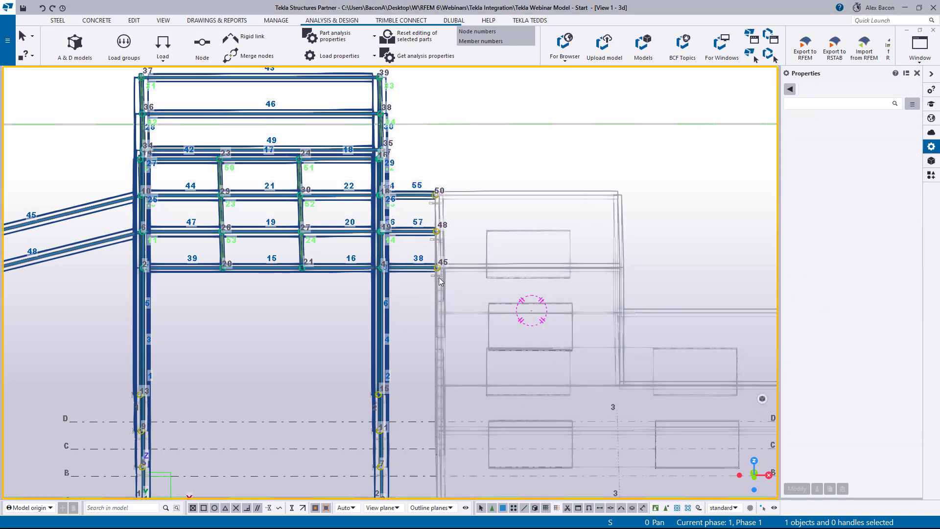
Examine the supports at end nodes 45, 48 and 50 and review the whole analysis model from both sides
scroll(437, 275, up, 5)
scroll(437, 274, up, 2)
scroll(428, 270, down, 5)
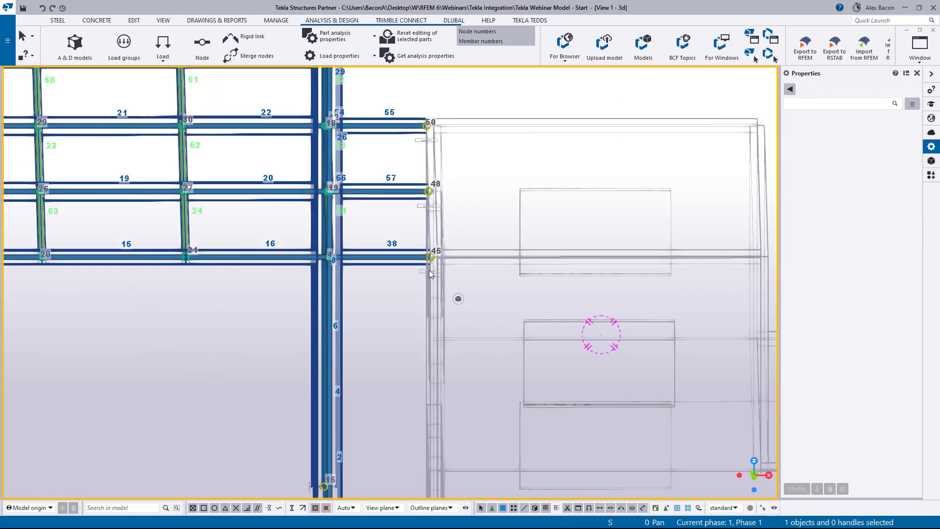
ctrl+middle_drag(427, 275, 431, 312)
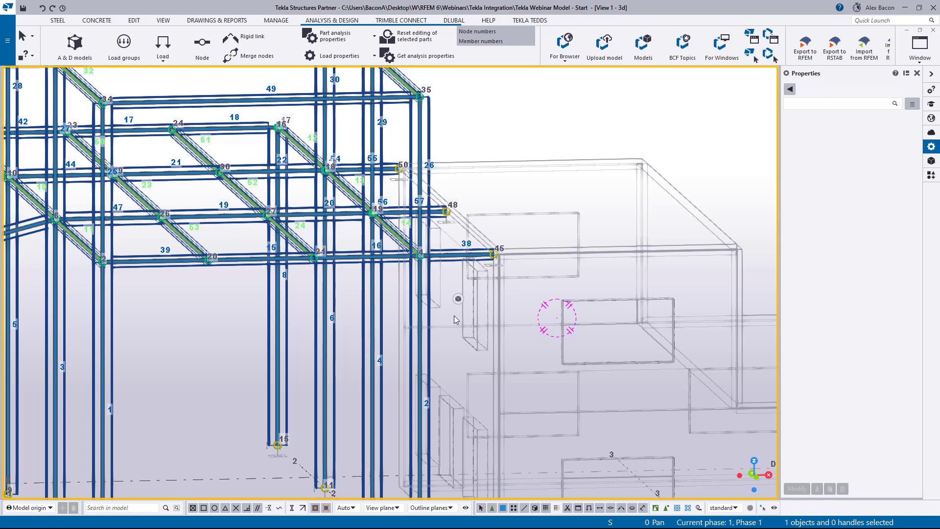
scroll(454, 315, down, 4)
ctrl+middle_drag(303, 267, 373, 316)
scroll(374, 313, down, 2)
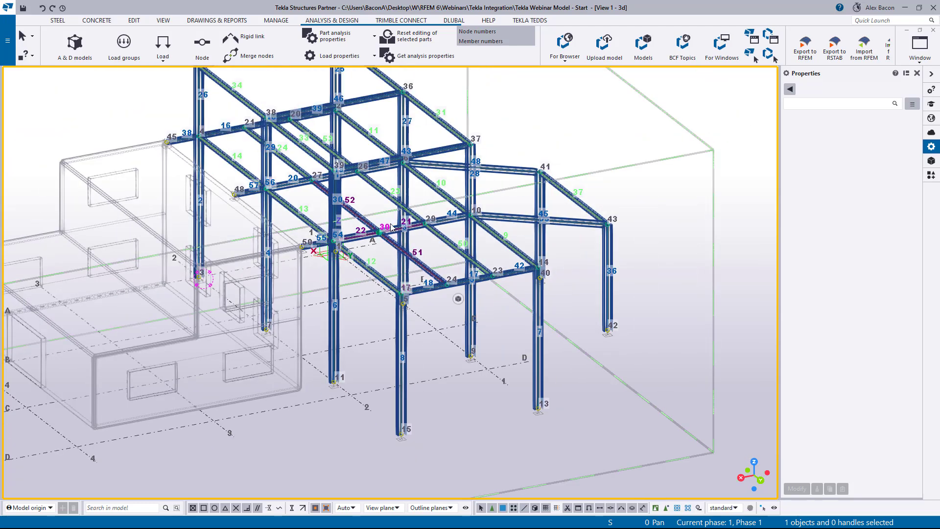
scroll(397, 237, up, 1)
scroll(397, 237, down, 2)
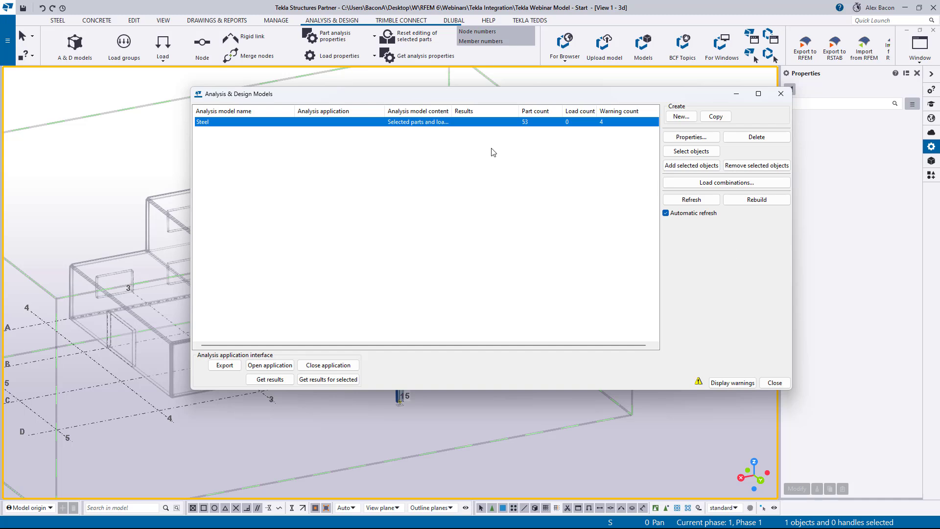
Display the warnings of the Steel analysis model and open their detailed report beside the structure
click(733, 383)
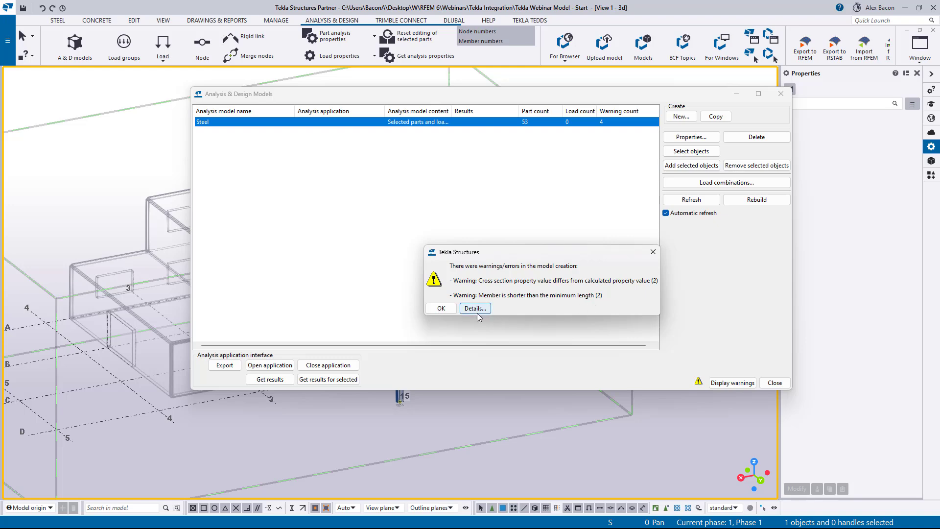
drag(445, 97, 0, 128)
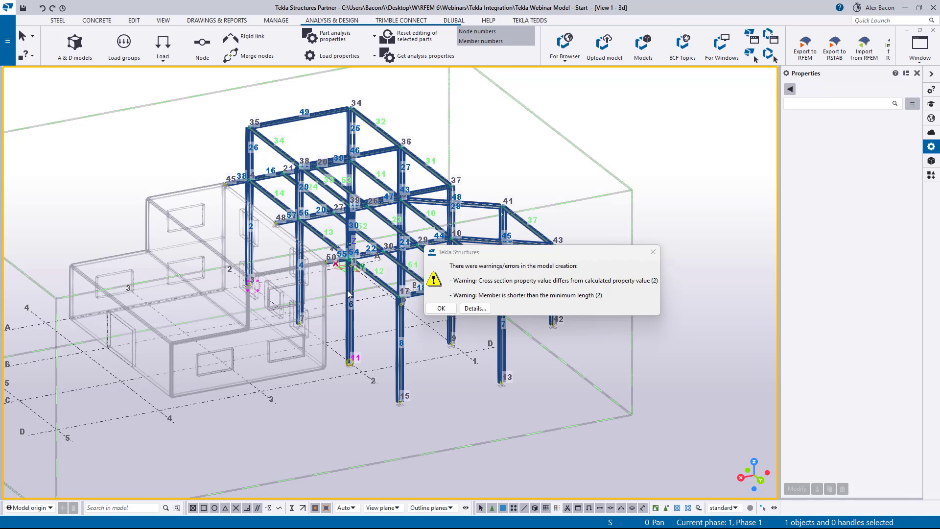
click(475, 308)
drag(448, 118, 618, 107)
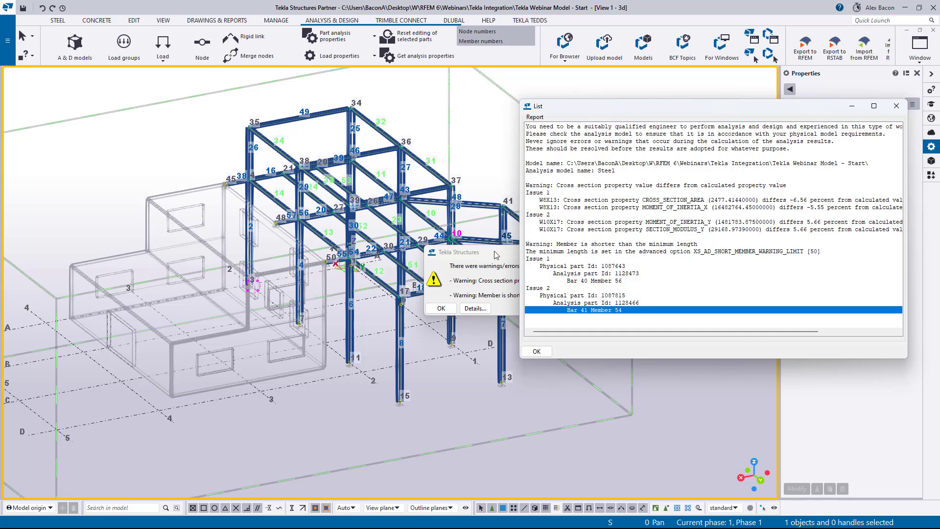
drag(456, 253, 268, 285)
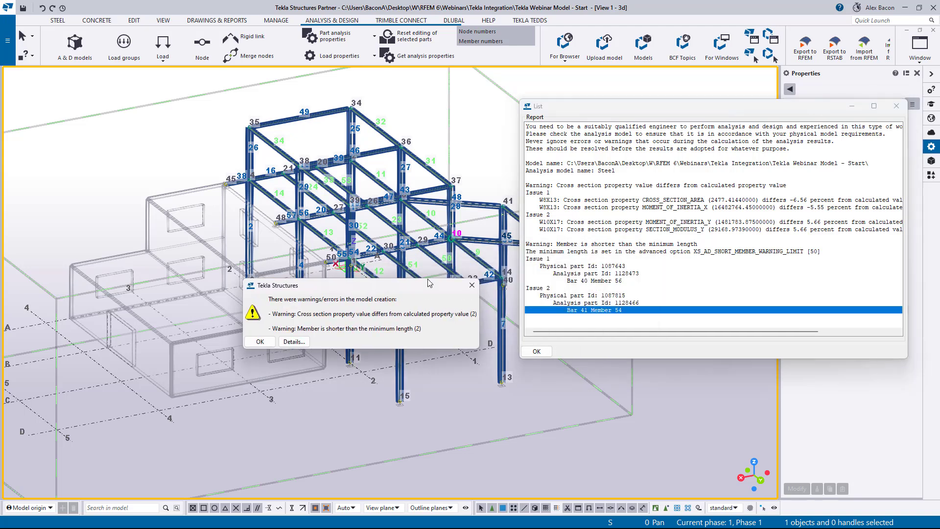
click(474, 289)
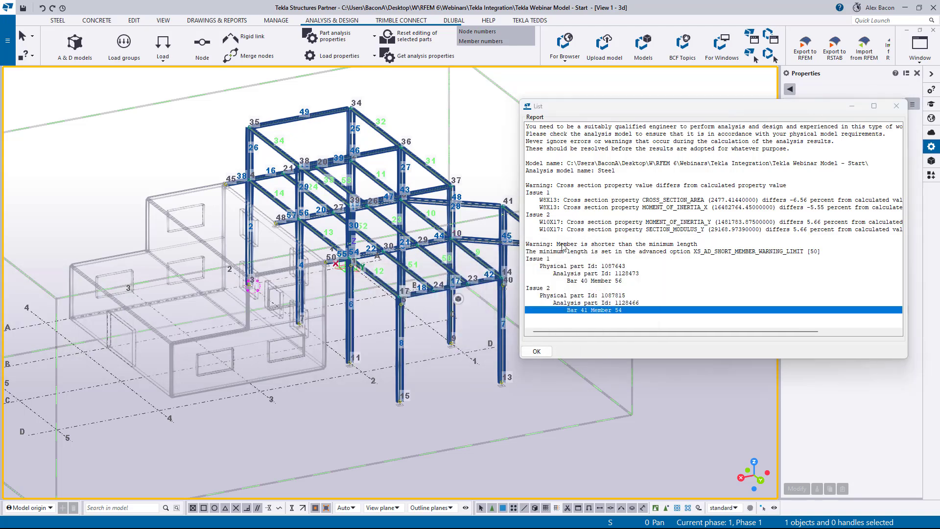
Highlight the analysis parts listed under both short-member warnings to locate them in the model
click(571, 273)
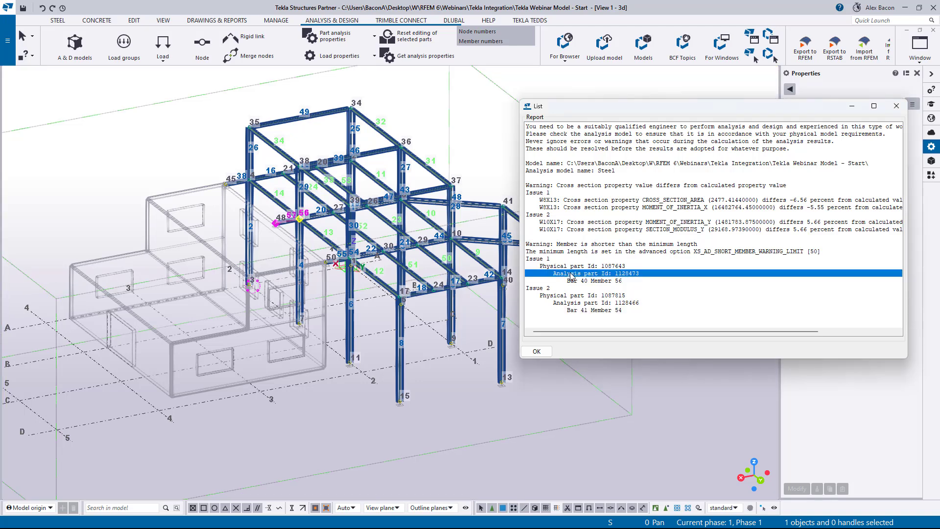
click(583, 304)
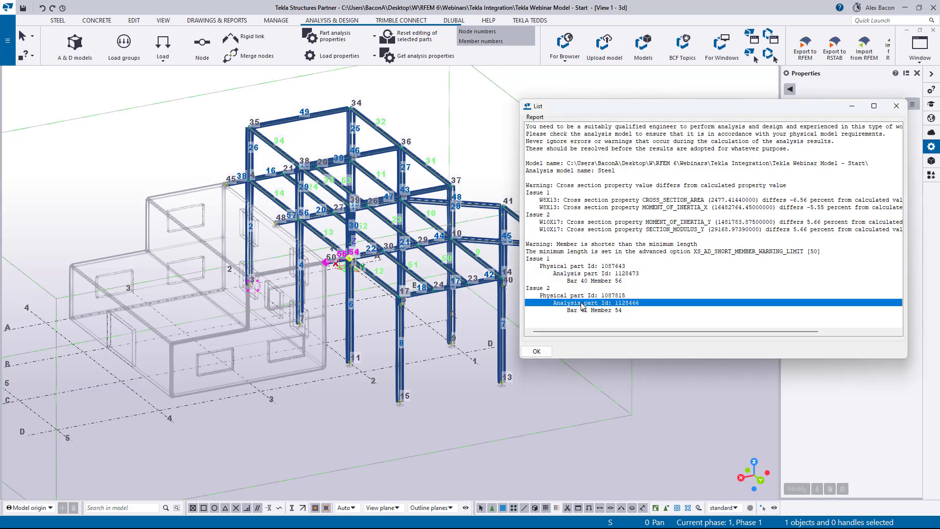
click(588, 274)
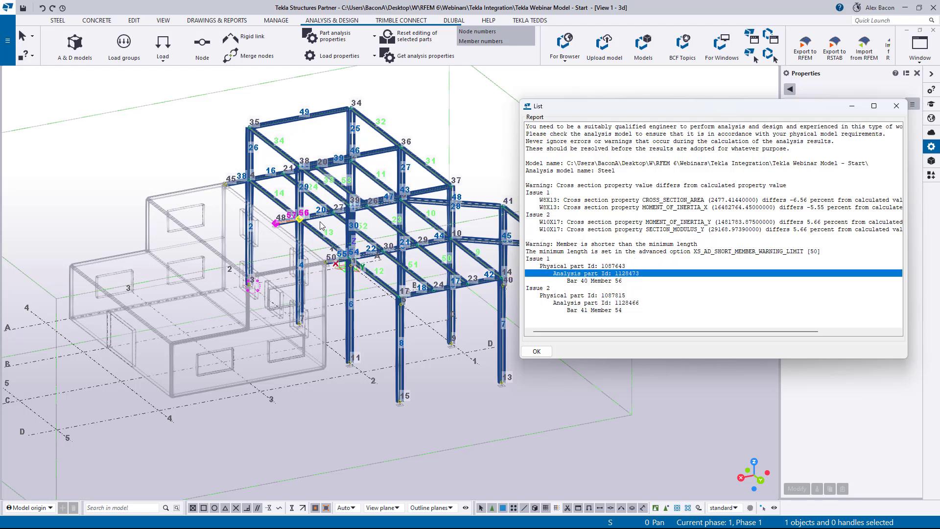
scroll(293, 223, up, 2)
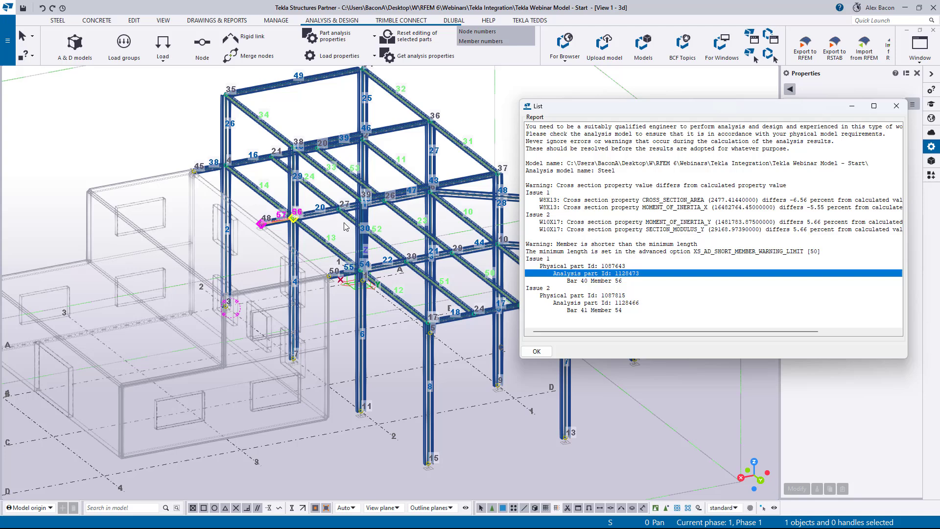
Zoom to the analysis part containing short member 56, examine its nodes at the column joint, and close the warnings report
right_click(590, 275)
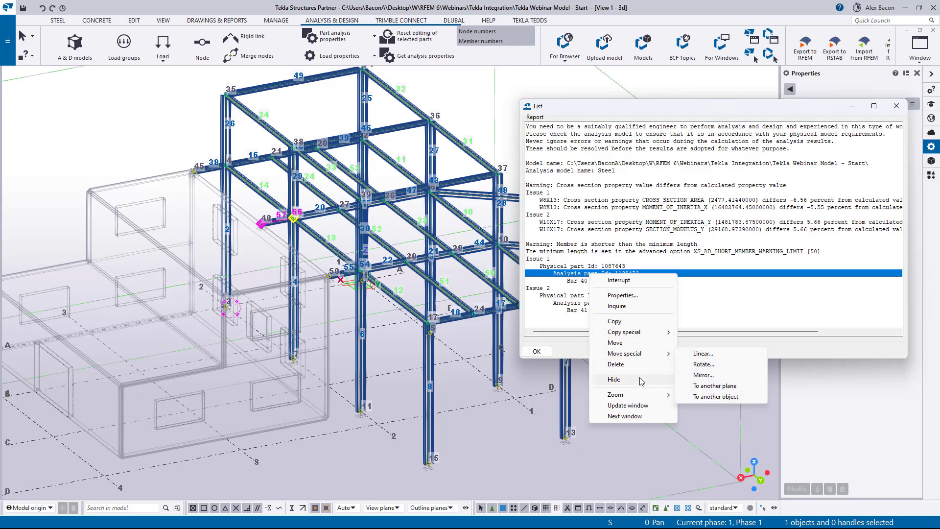
mouse_move(639, 396)
click(707, 395)
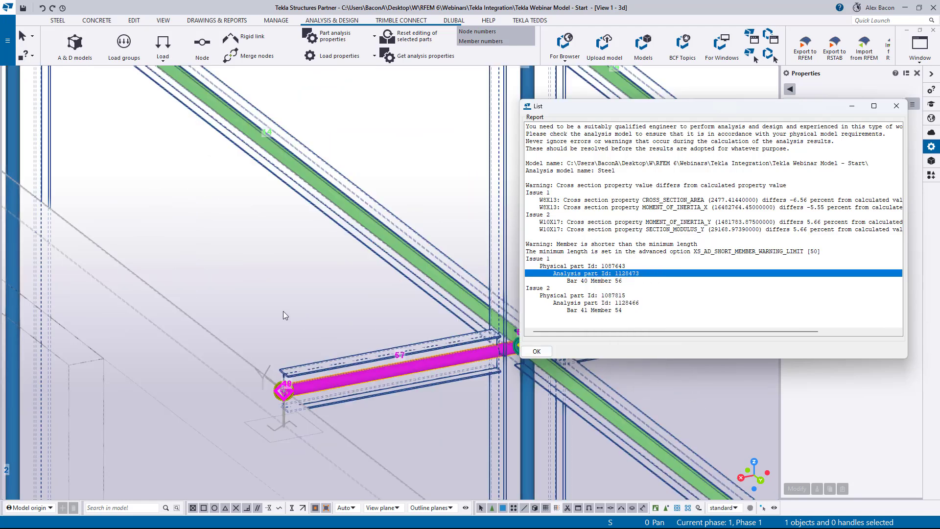
scroll(284, 311, down, 1)
middle_drag(378, 305, 243, 256)
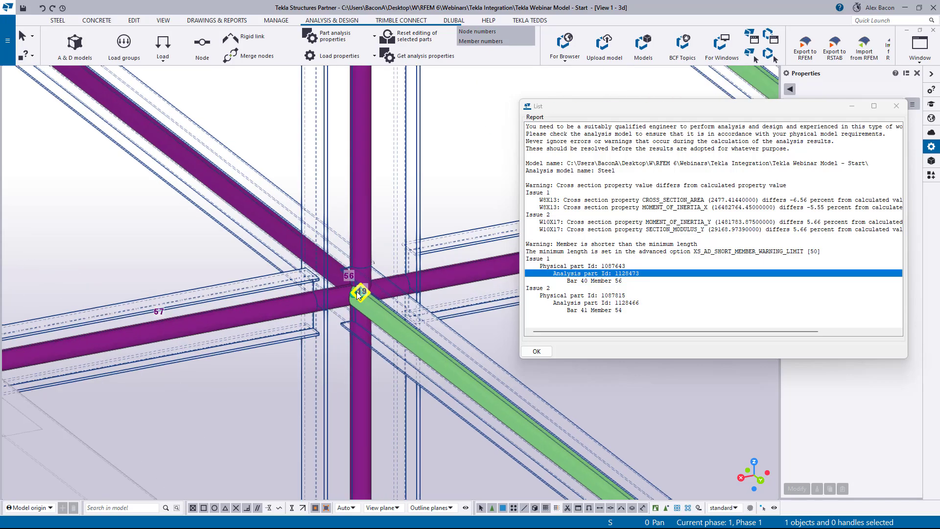
scroll(358, 294, up, 3)
scroll(245, 306, up, 5)
middle_drag(460, 243, 360, 264)
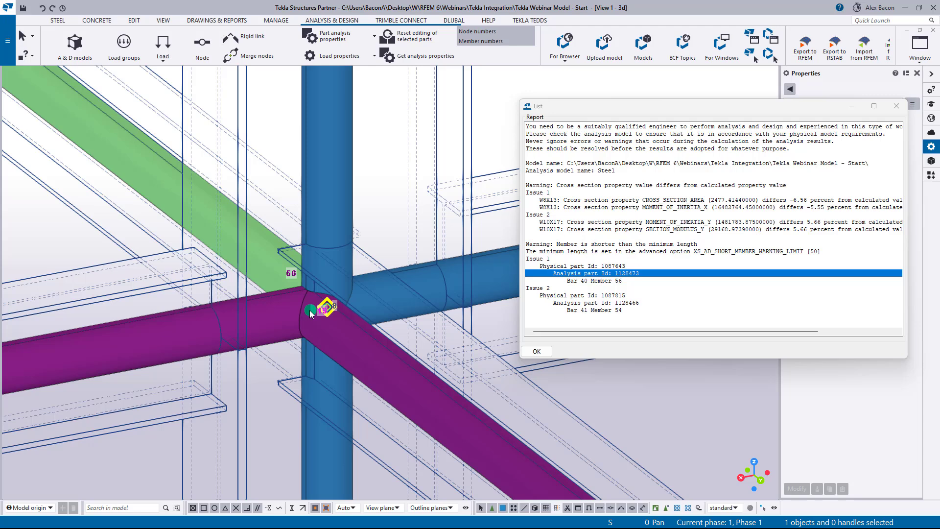
click(896, 106)
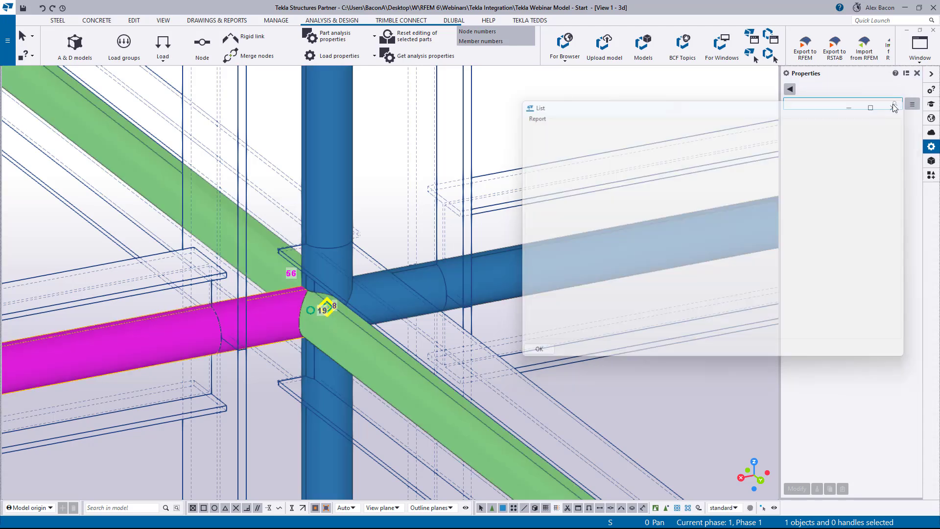
Examine the closely spaced node pairs 8 and 19, 12 and 18, and 16 and 17 at the column joints
click(311, 311)
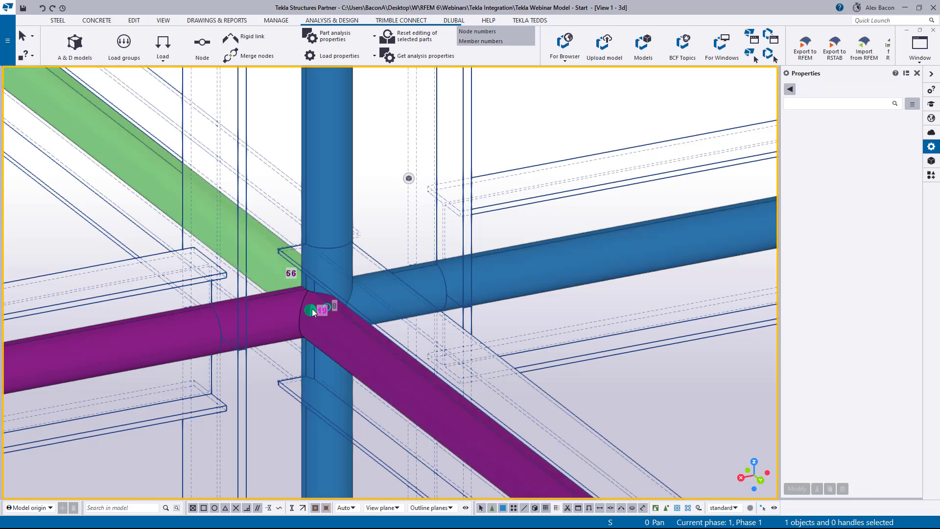
scroll(313, 309, down, 2)
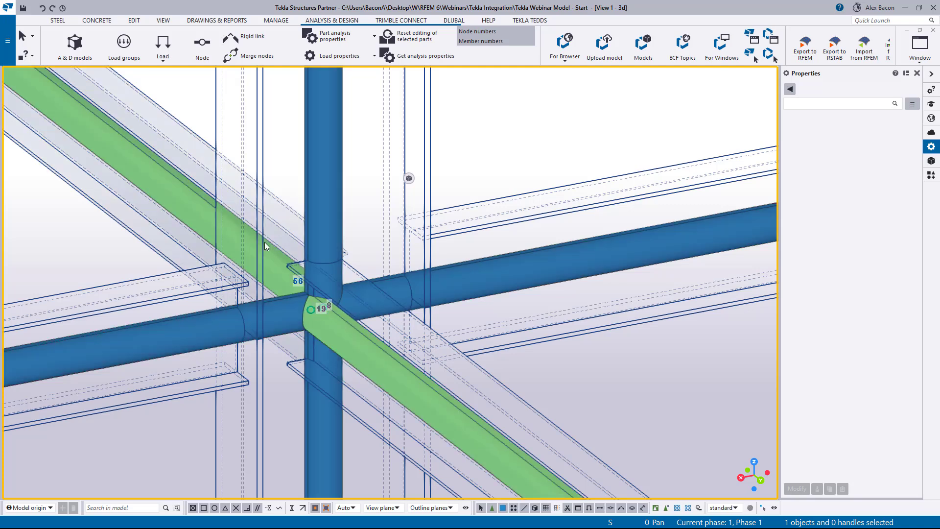
scroll(330, 377, down, 5)
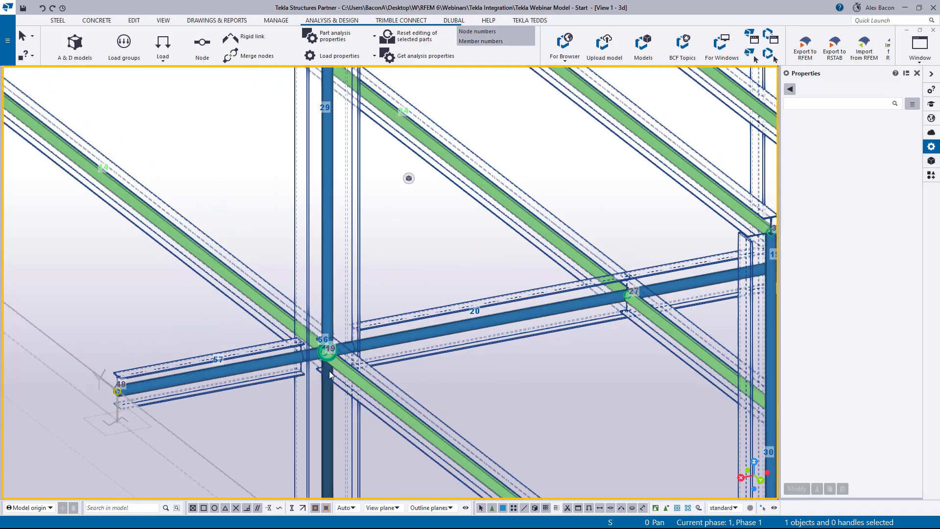
middle_drag(396, 355, 269, 165)
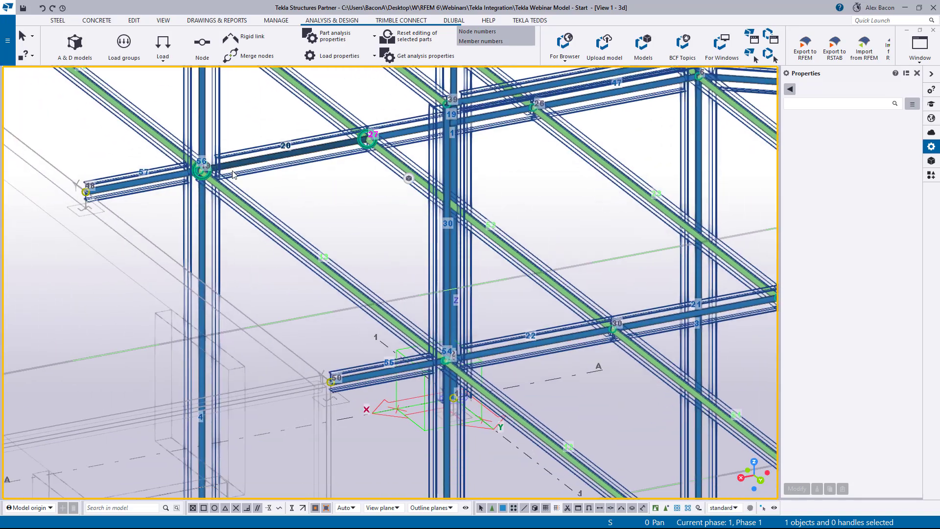
scroll(450, 365, up, 10)
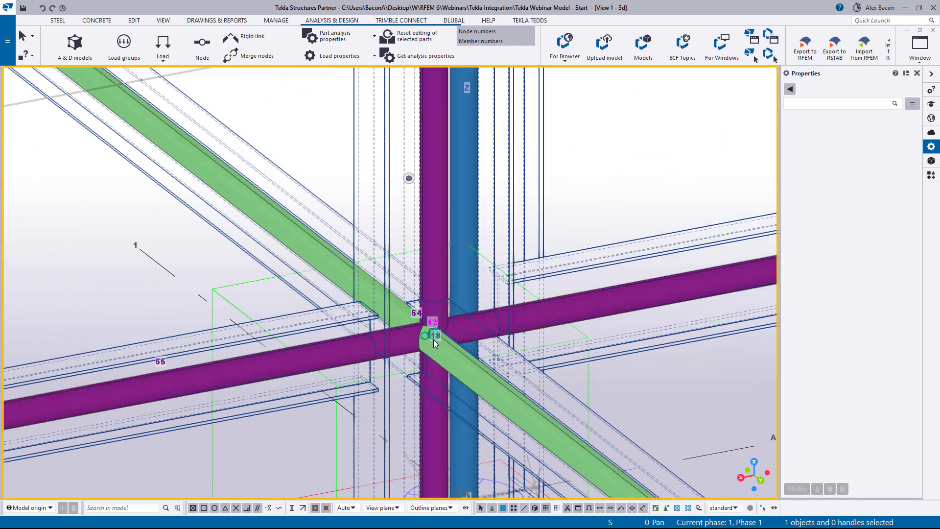
scroll(407, 332, down, 10)
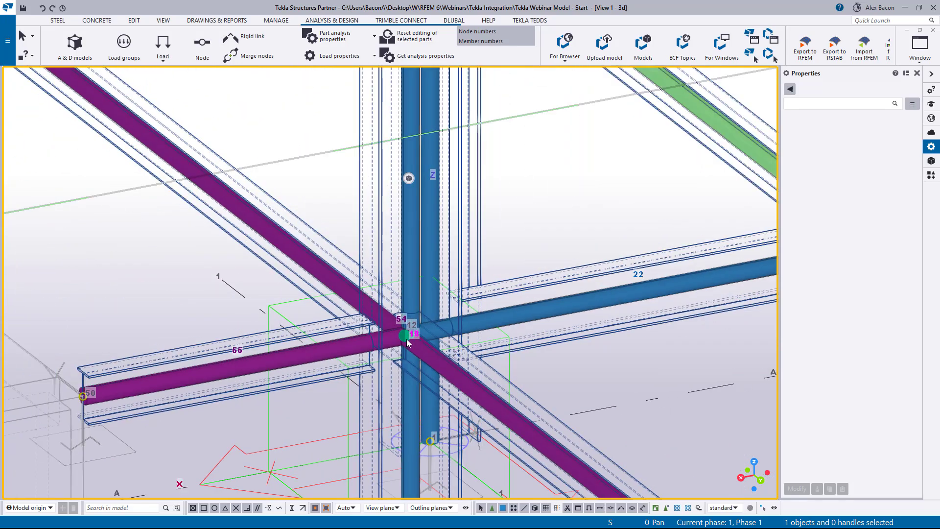
scroll(449, 362, up, 10)
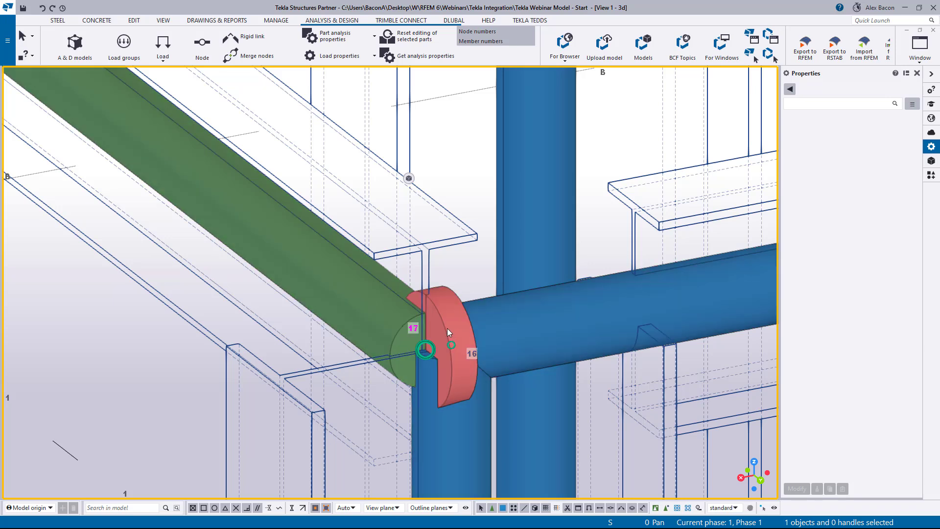
scroll(431, 345, down, 5)
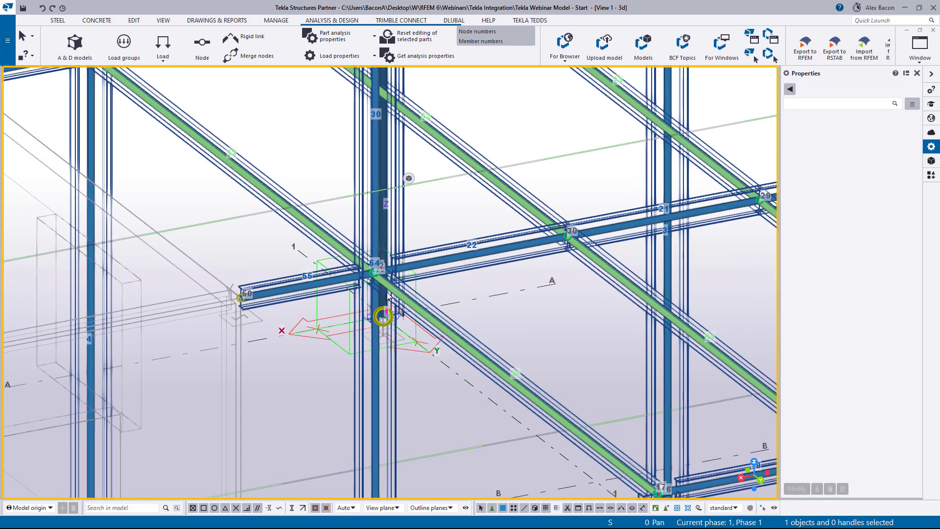
Merge node 18 into node 12 at the column joint, setting the keep axis option to No
scroll(378, 269, up, 5)
scroll(372, 270, up, 3)
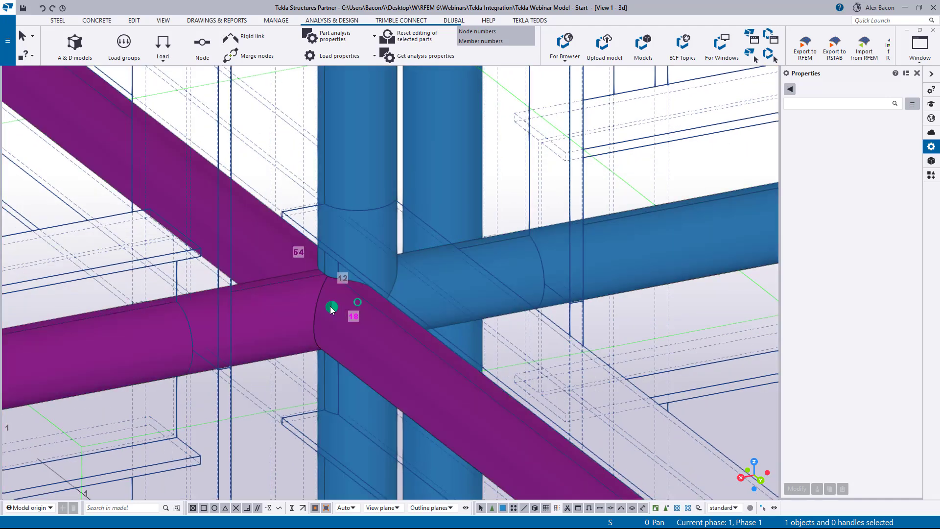
shift+click(358, 302)
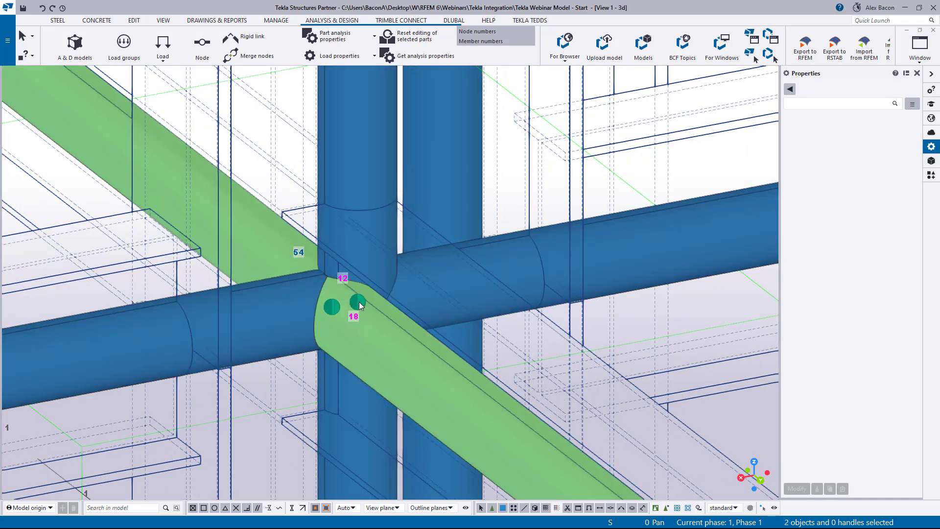
right_click(360, 301)
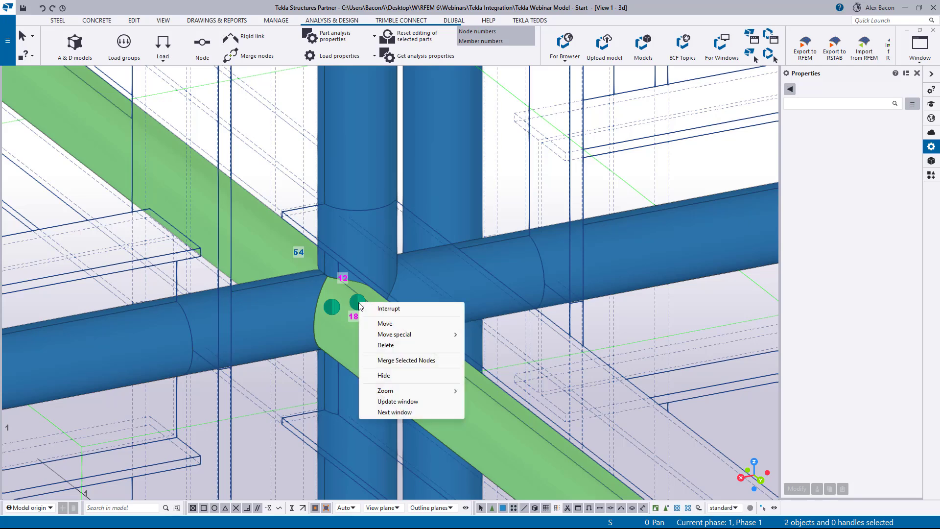
click(404, 361)
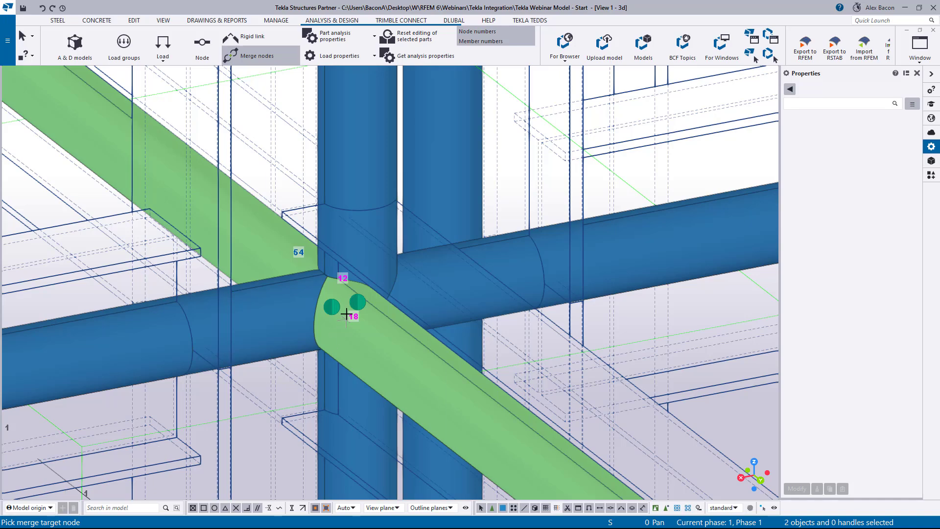
click(358, 302)
click(436, 280)
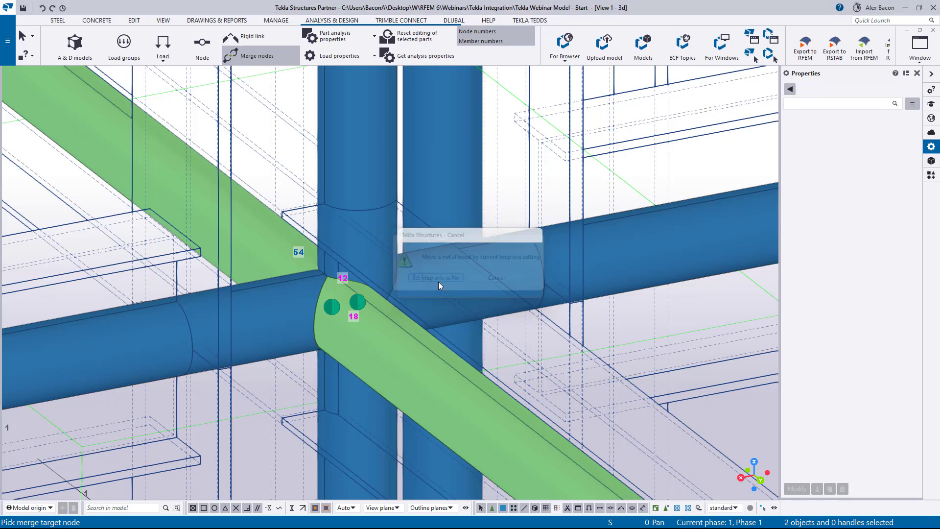
Examine the merged nodes at column joints 8, 12 and 16 and the members meeting there
scroll(357, 302, down, 3)
scroll(358, 302, down, 2)
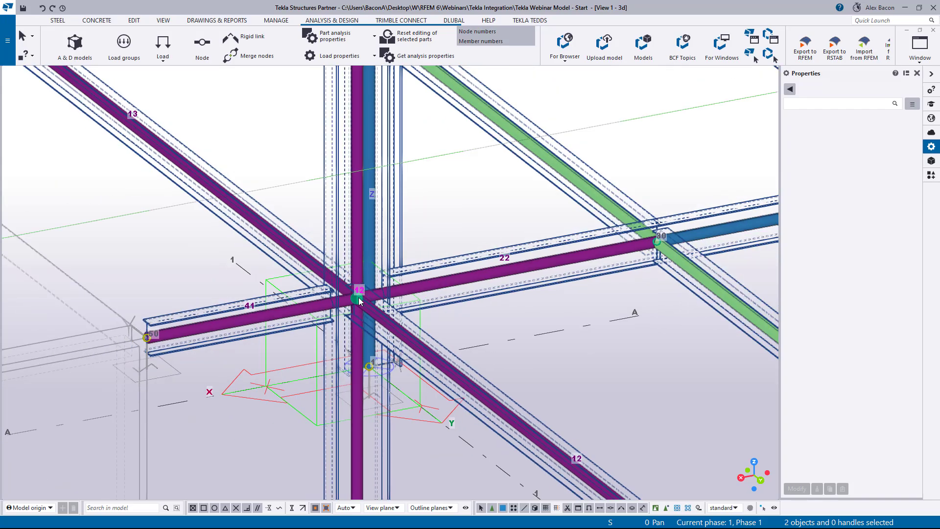
scroll(315, 272, down, 2)
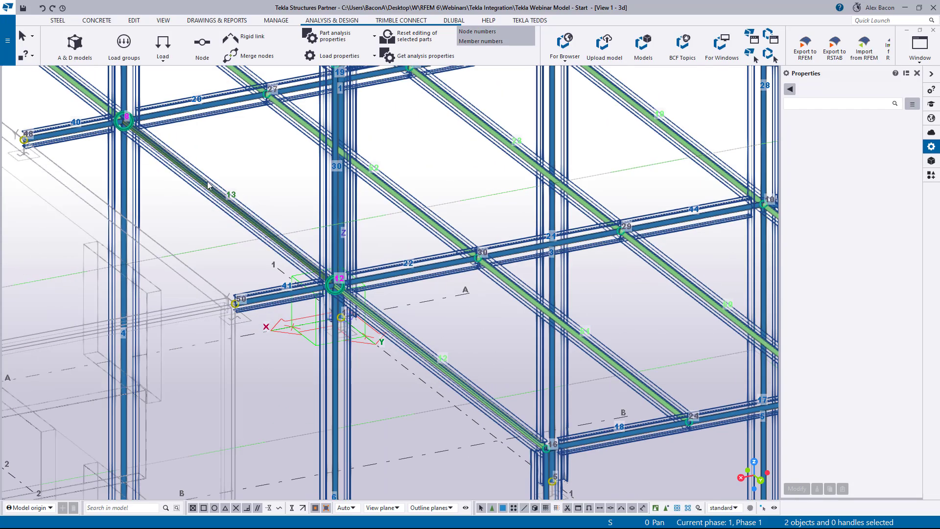
scroll(315, 286, up, 2)
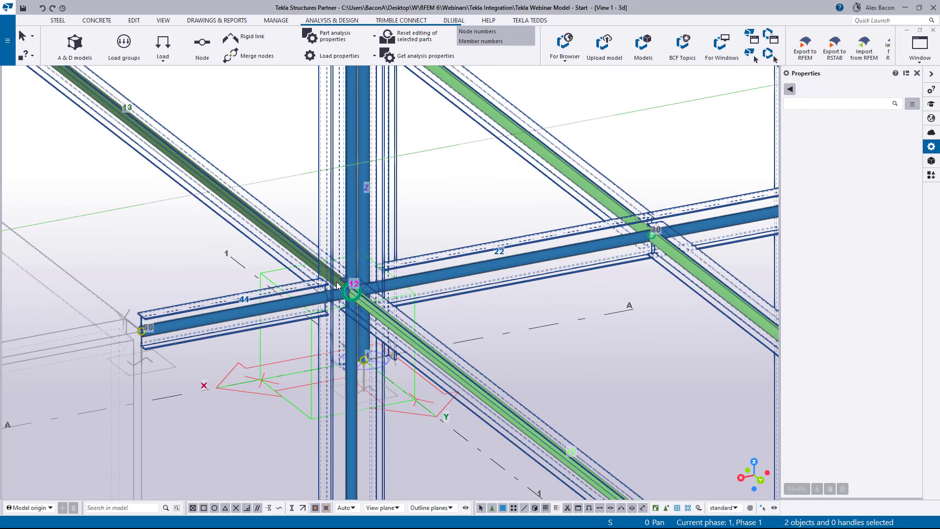
scroll(352, 294, up, 3)
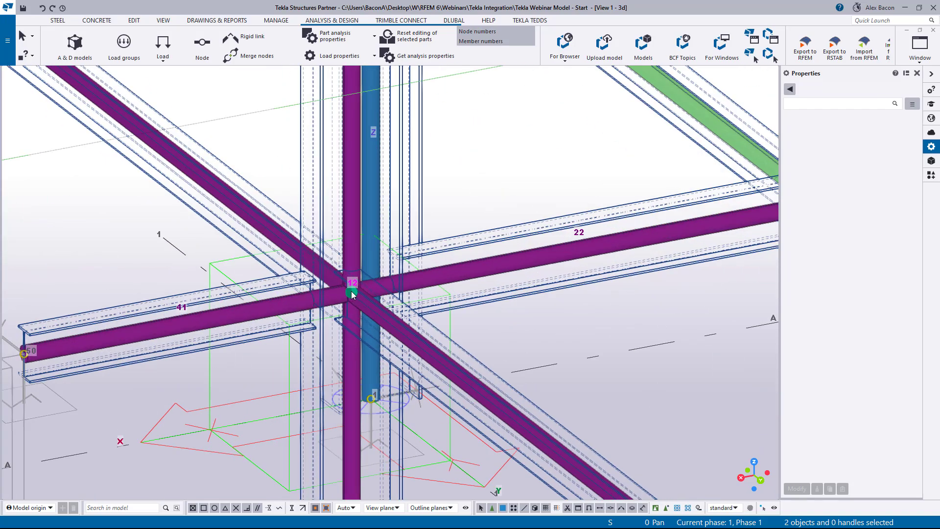
scroll(352, 294, down, 3)
middle_drag(222, 169, 101, 65)
middle_drag(428, 344, 205, 199)
scroll(398, 361, up, 5)
scroll(420, 340, up, 2)
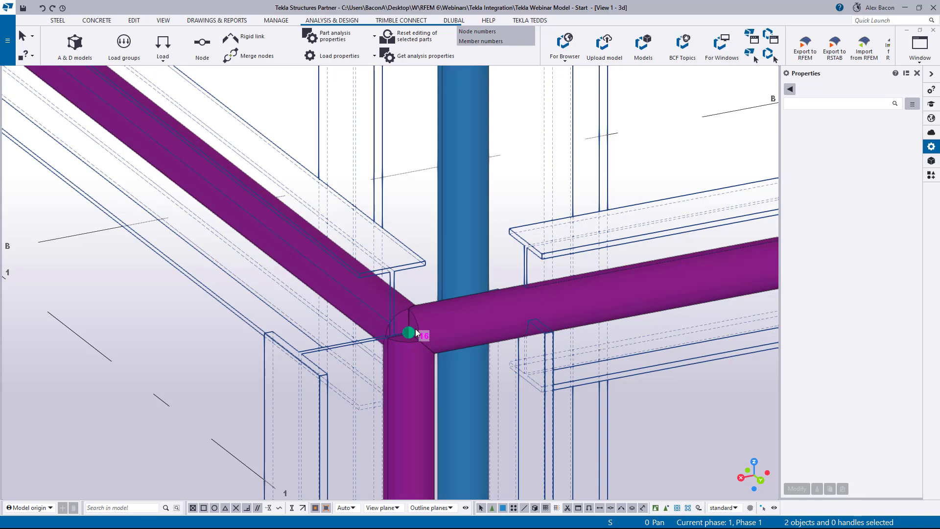
scroll(416, 333, down, 6)
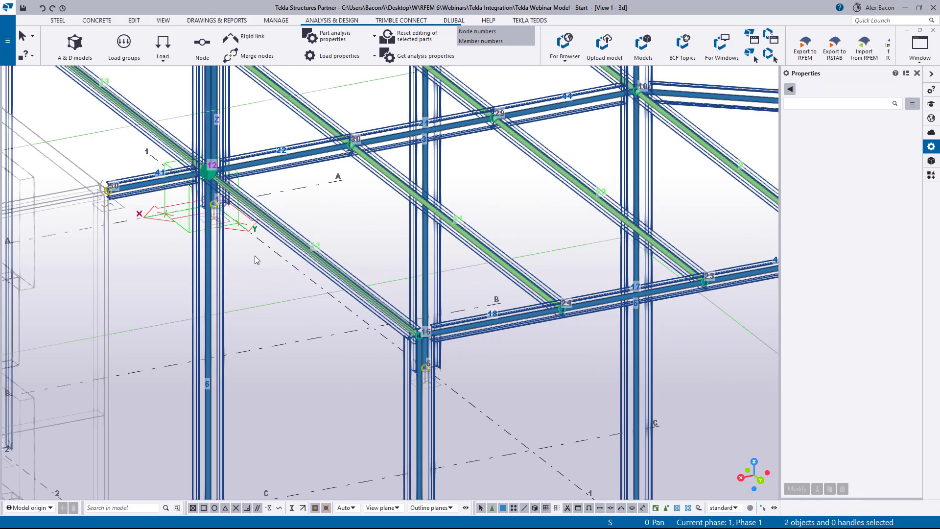
middle_drag(255, 260, 381, 376)
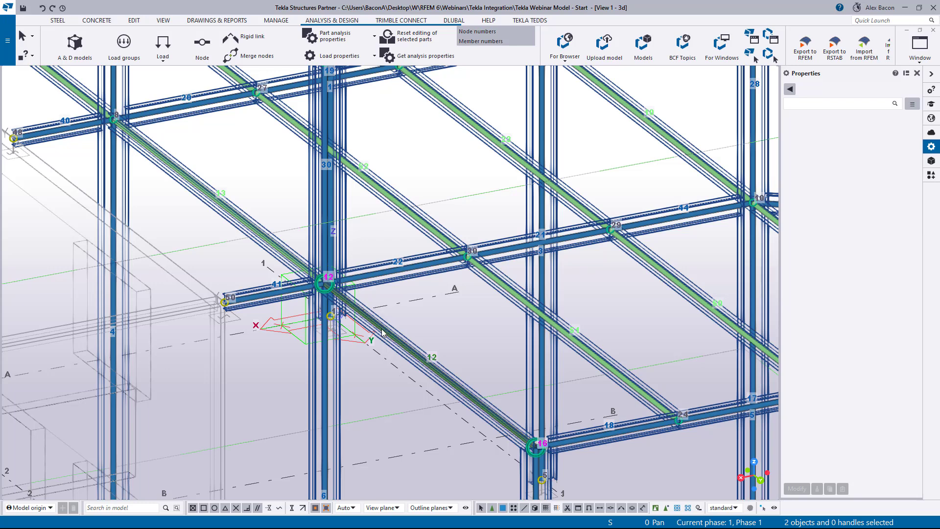
scroll(345, 307, up, 3)
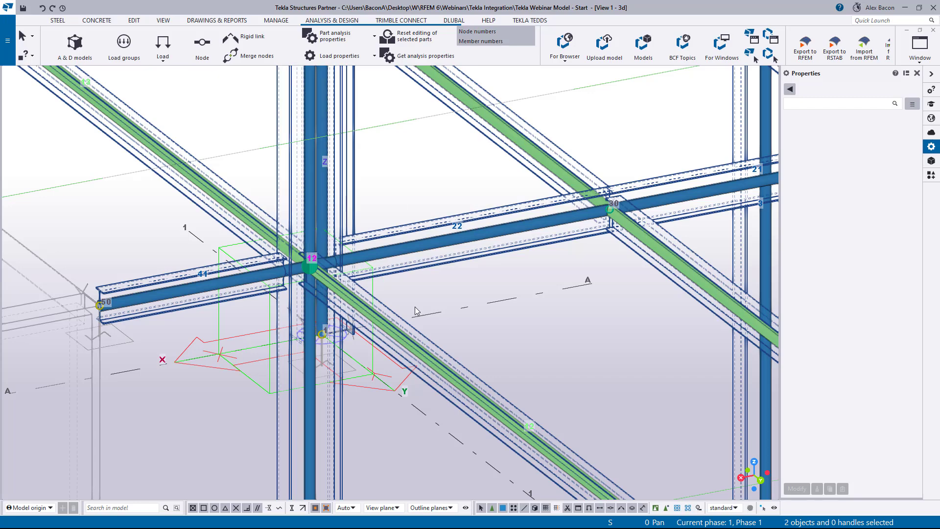
scroll(402, 333, down, 3)
scroll(402, 334, down, 2)
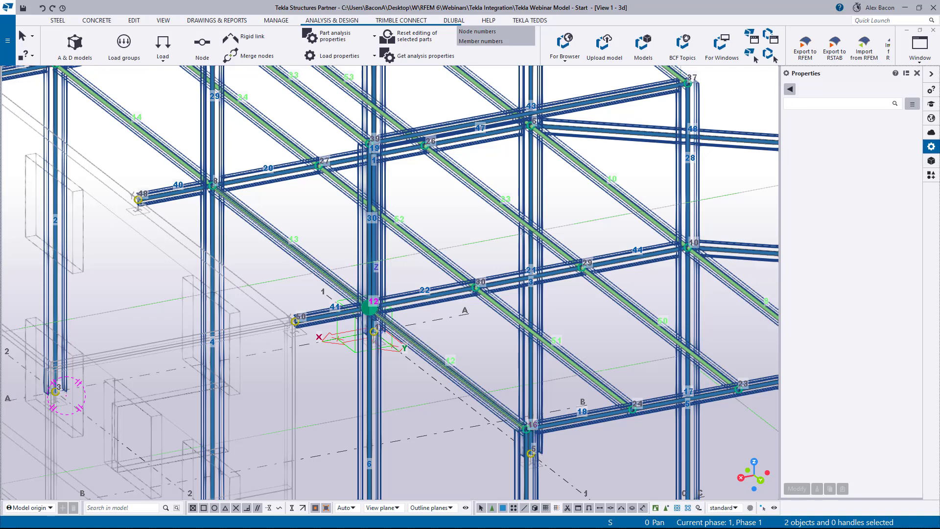
Display the remaining warnings of the Steel analysis model and dismiss the message
drag(0, 68, 532, 118)
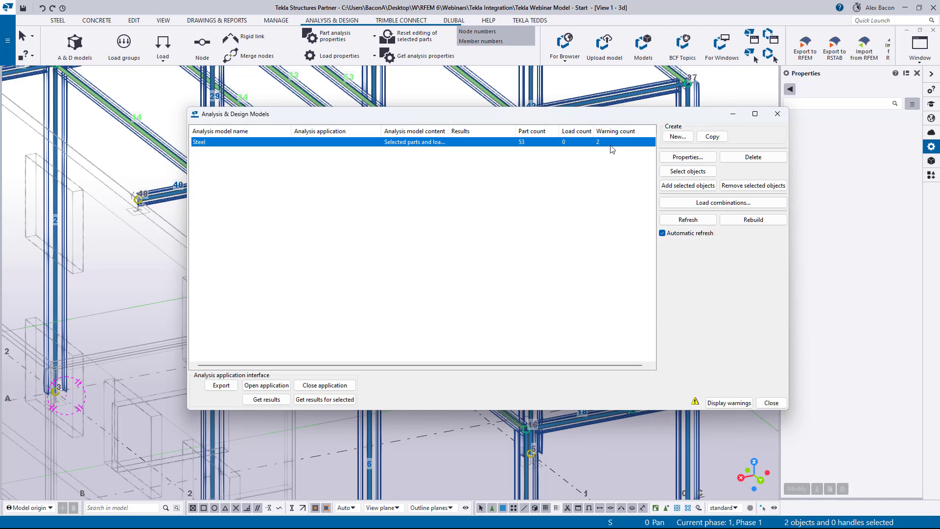
click(574, 145)
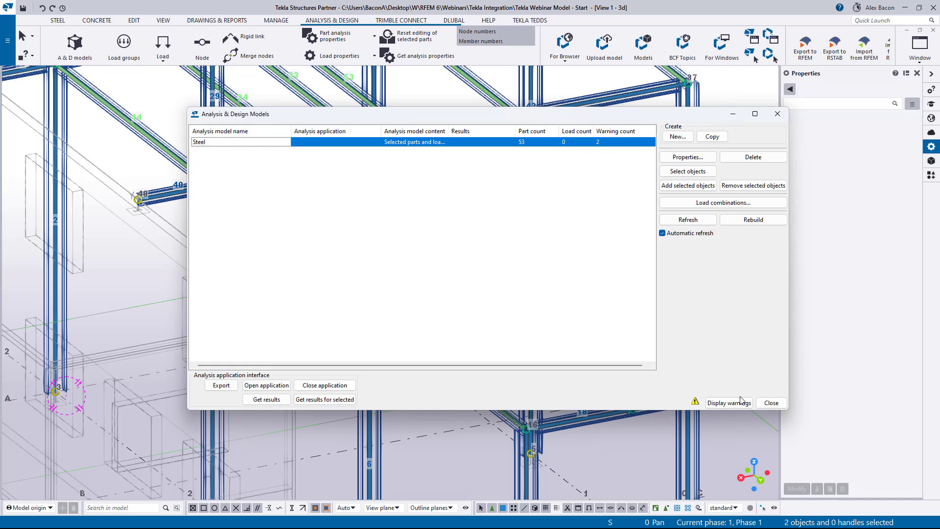
click(739, 402)
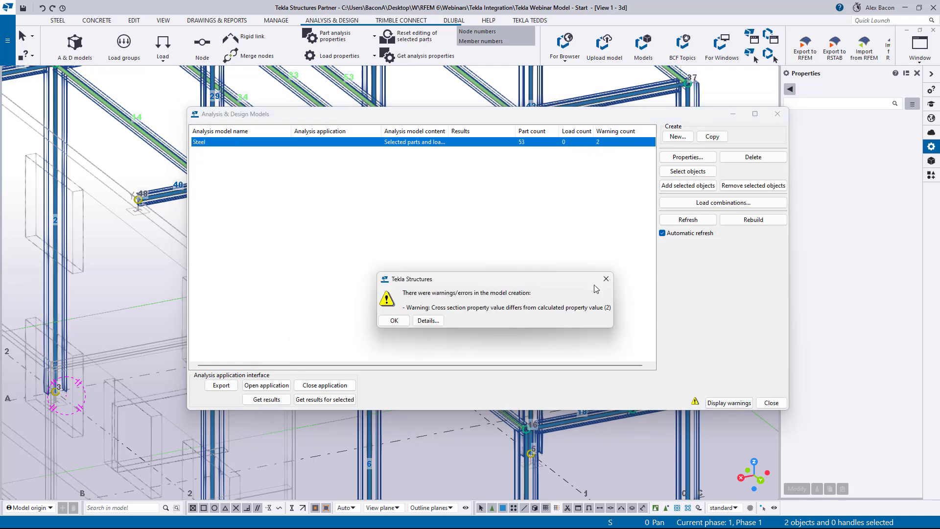
drag(595, 285, 650, 289)
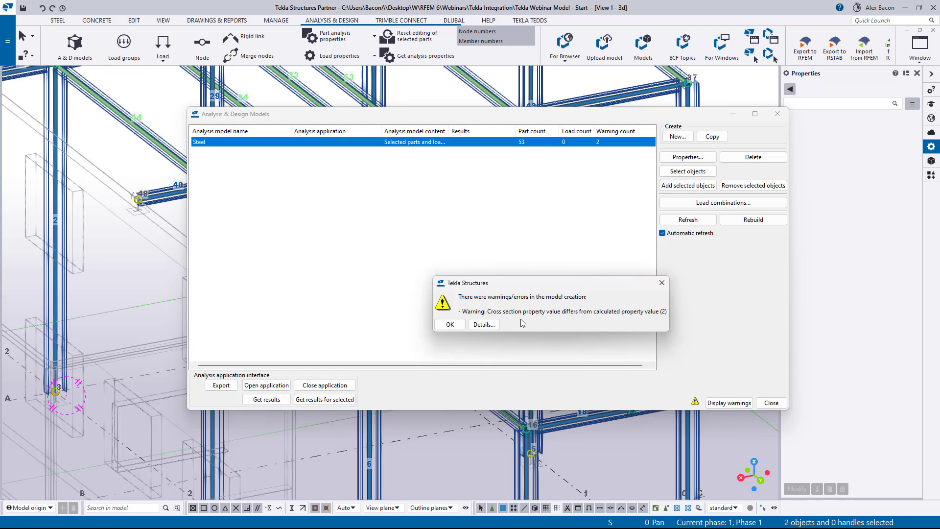
click(452, 327)
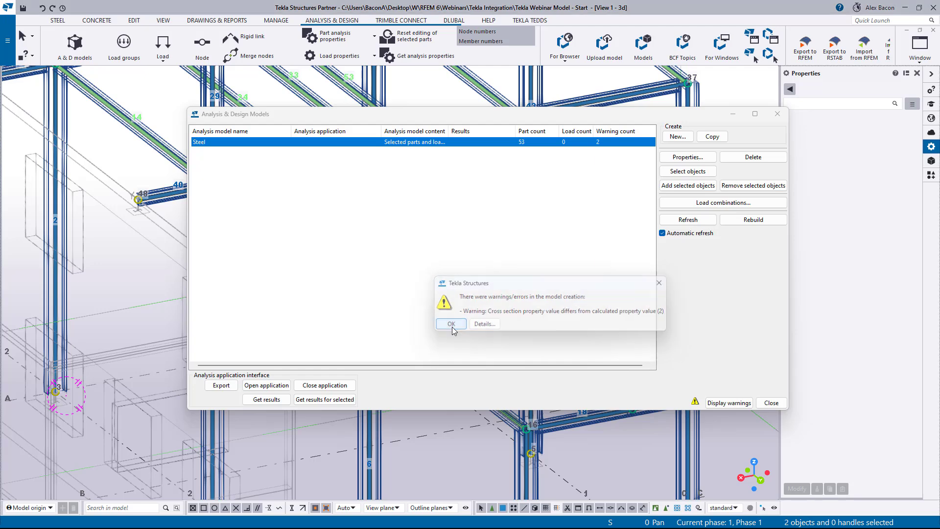
Reselect the Steel analysis model so its members and nodes are displayed over the whole structure
scroll(467, 228, down, 5)
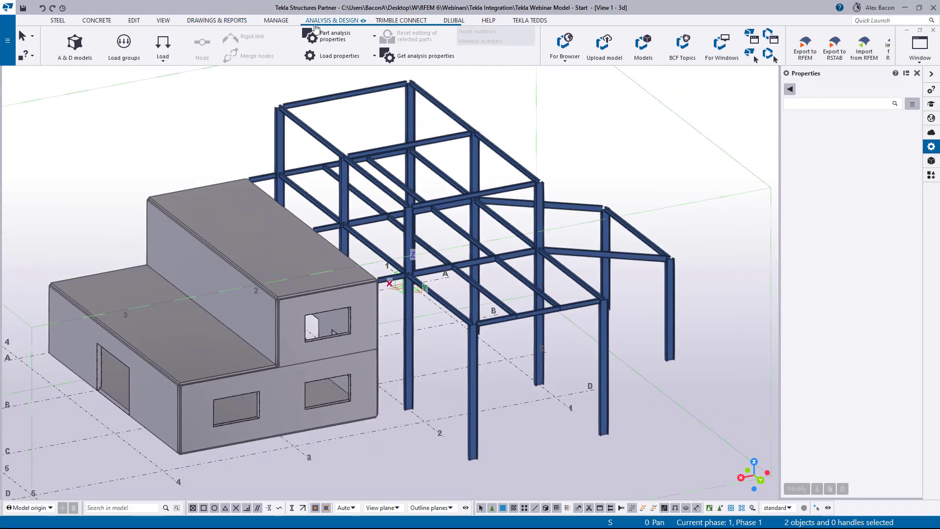
click(74, 43)
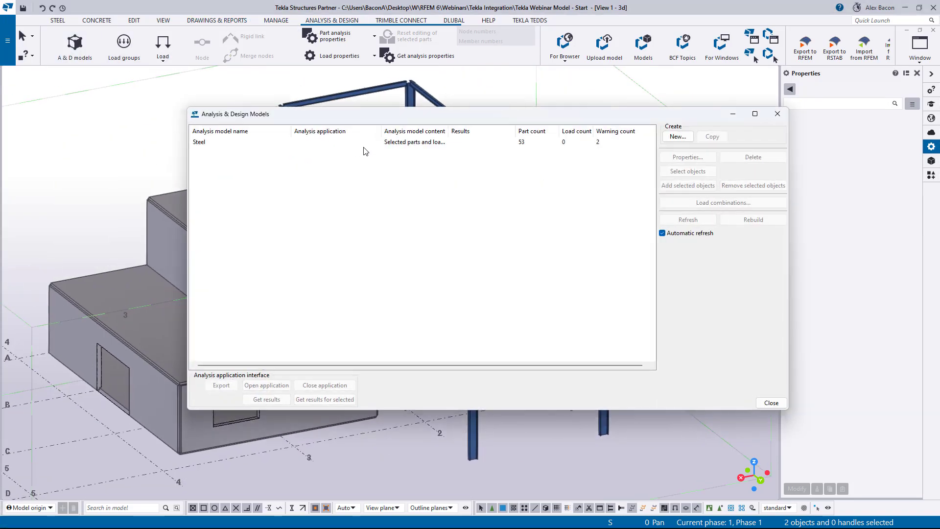
click(357, 143)
drag(372, 114, 0, 118)
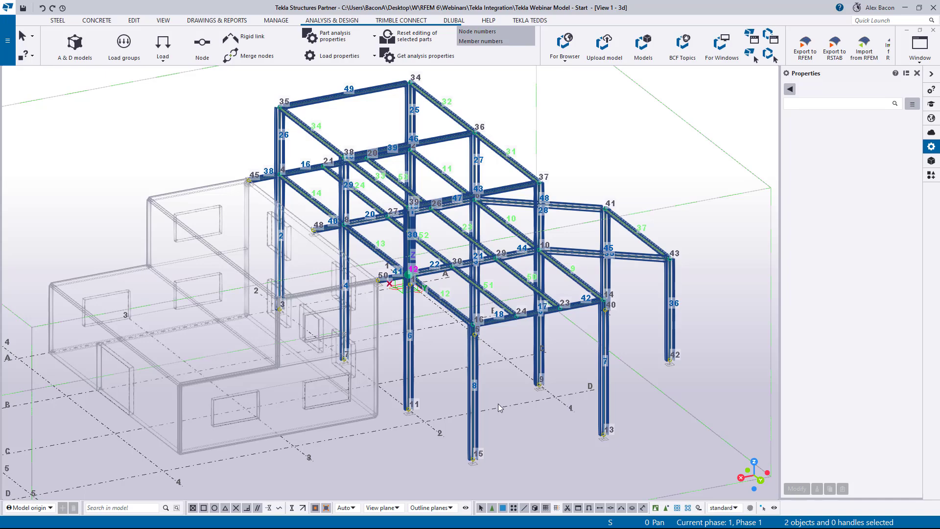
Set the analysis axis position of column member 8 to Top center and check the member's shifted line at its base
scroll(489, 411, up, 4)
middle_drag(501, 393, 480, 352)
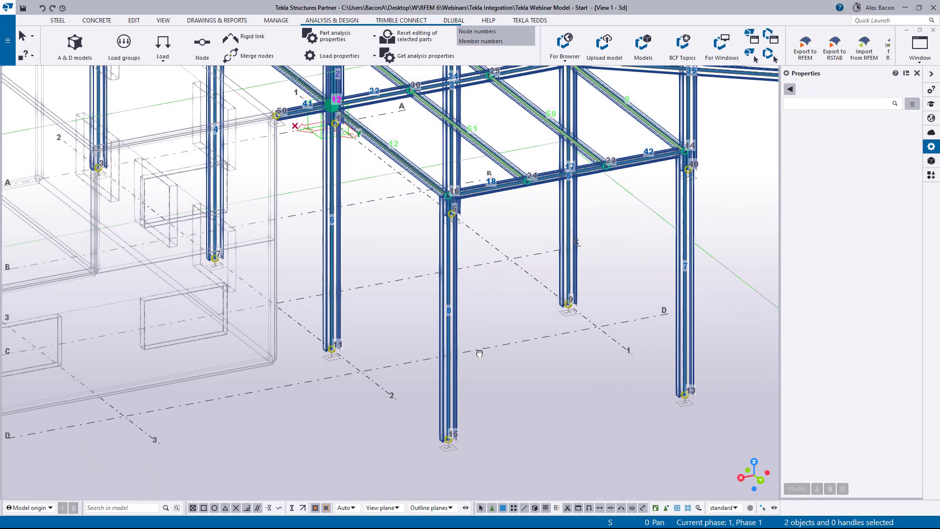
double_click(449, 391)
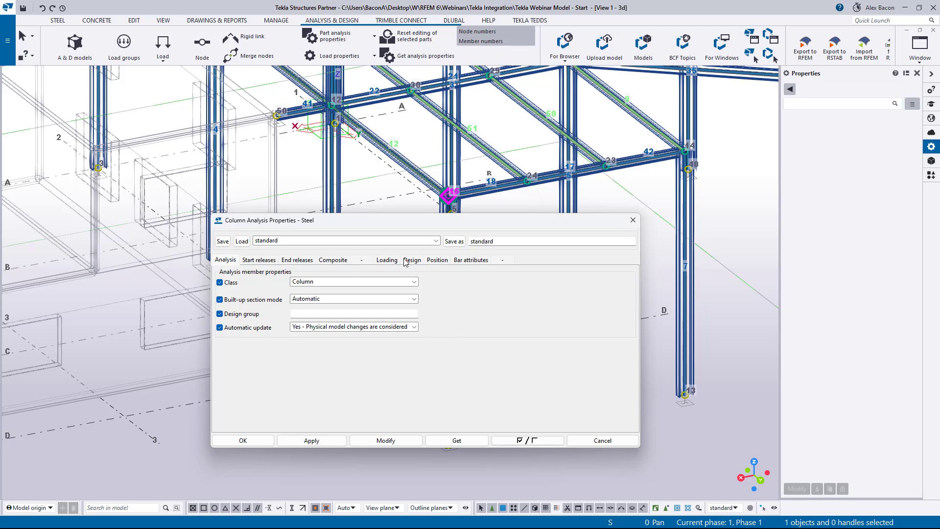
drag(403, 221, 686, 216)
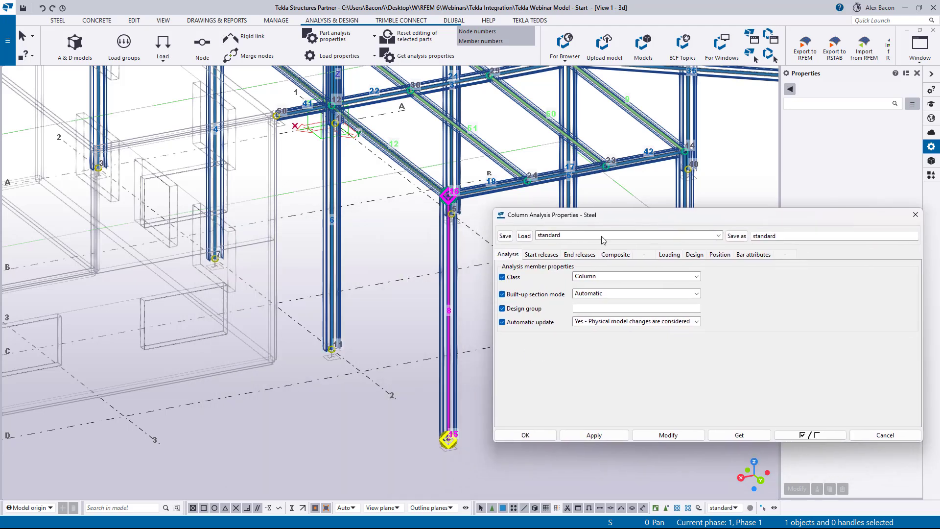
click(719, 256)
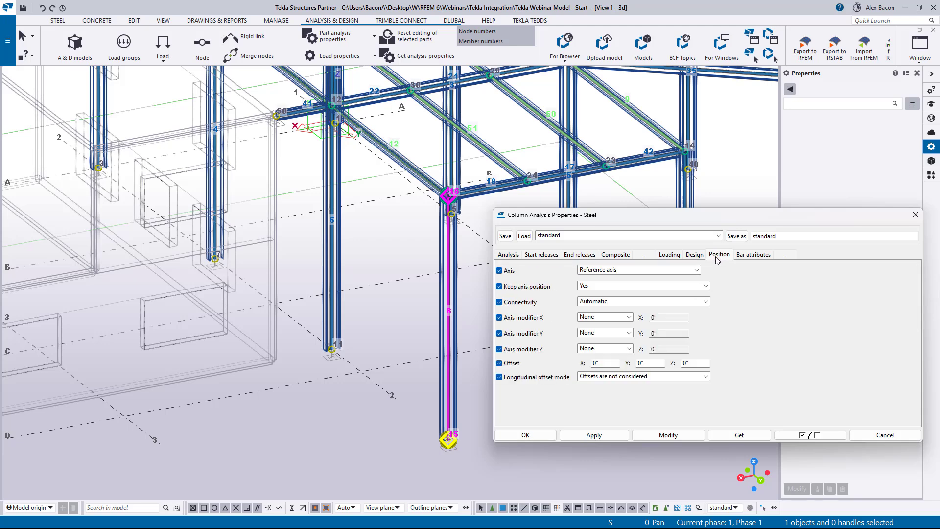
click(602, 271)
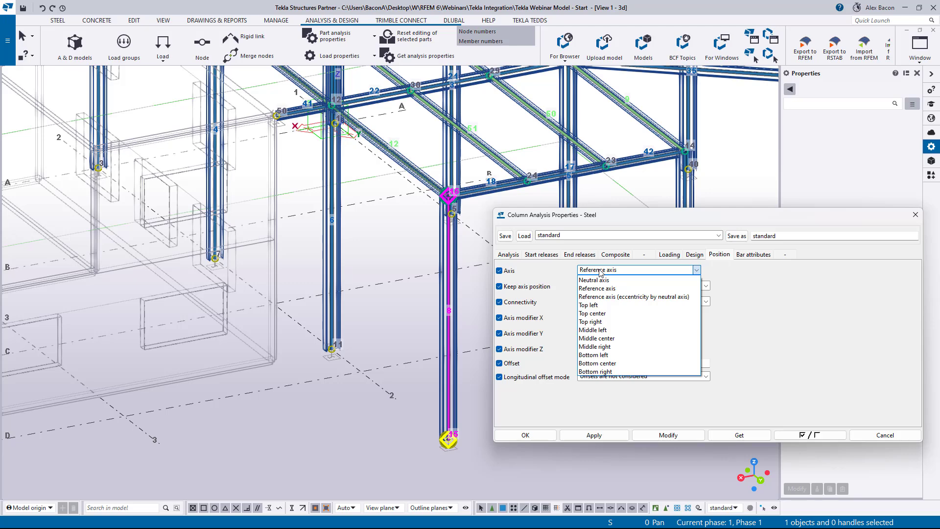
click(602, 314)
click(669, 435)
scroll(438, 447, up, 3)
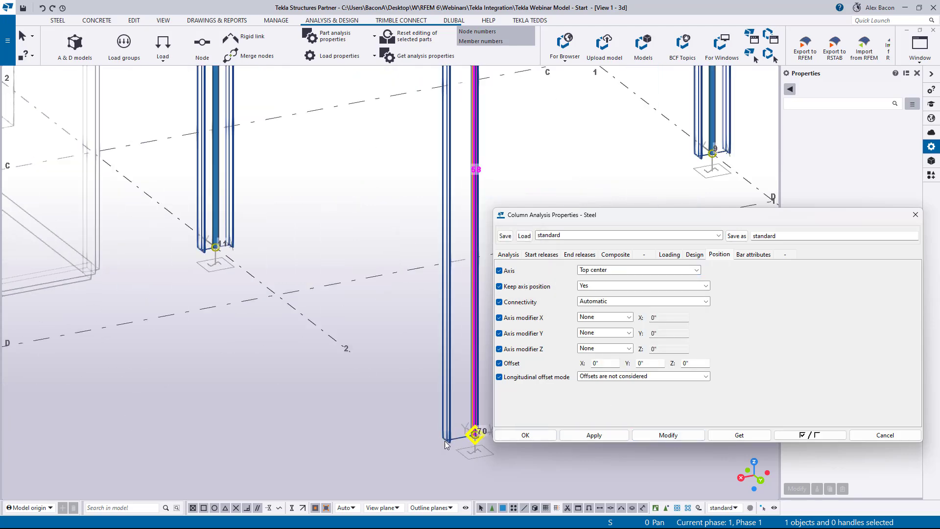
middle_drag(384, 327, 383, 425)
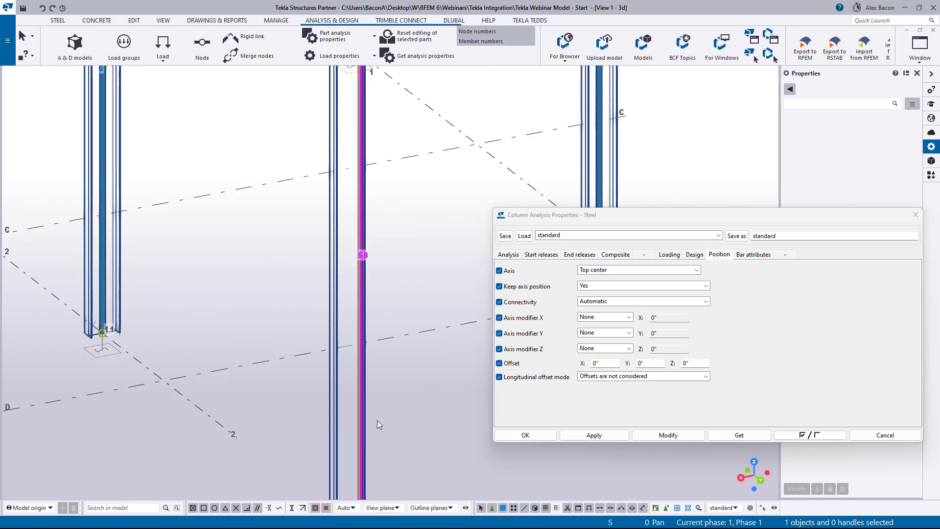
middle_drag(385, 299, 375, 214)
scroll(363, 284, down, 1)
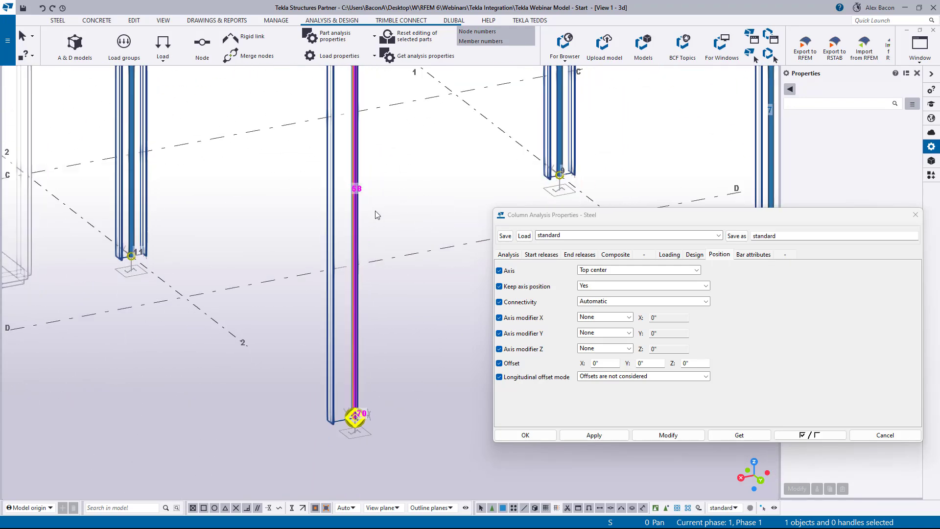
scroll(353, 415, up, 1)
scroll(354, 417, up, 1)
Set the analysis axis of column member 8 back to Reference axis and close its analysis properties
click(620, 271)
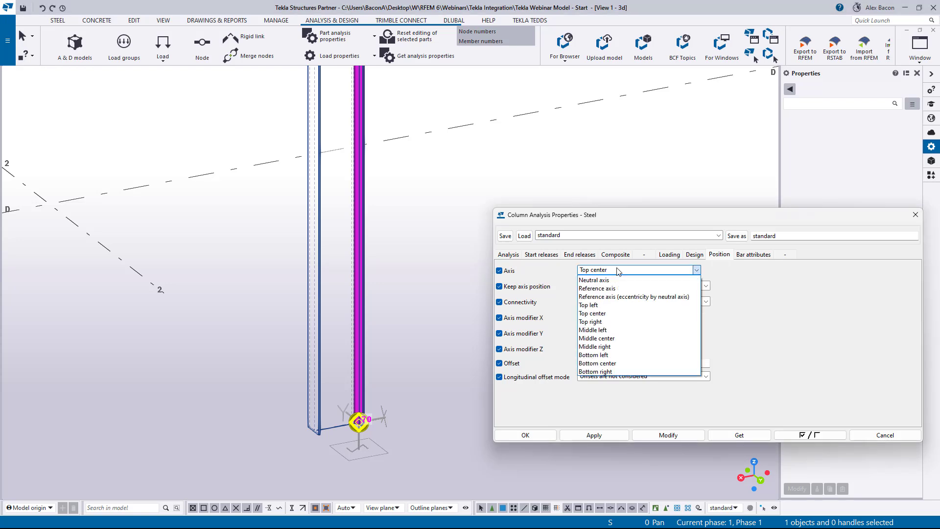
click(619, 288)
click(669, 435)
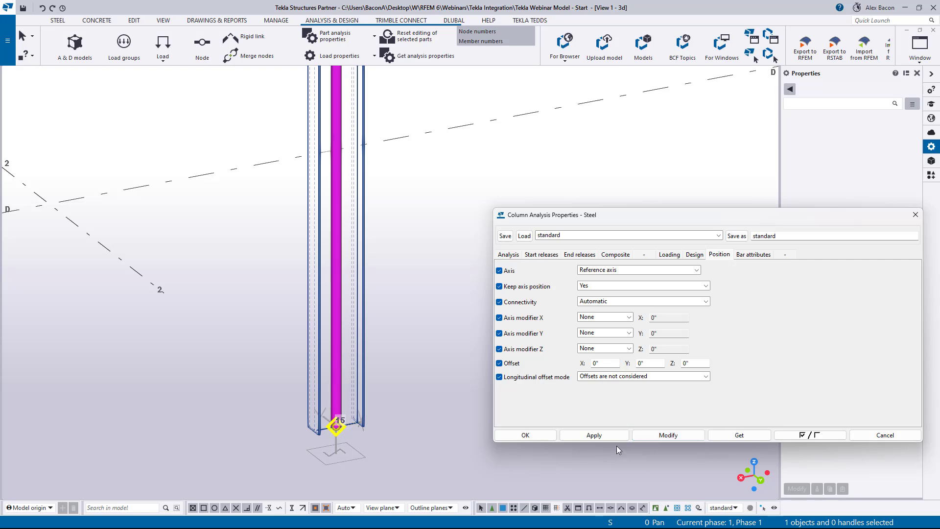
drag(789, 222, 695, 198)
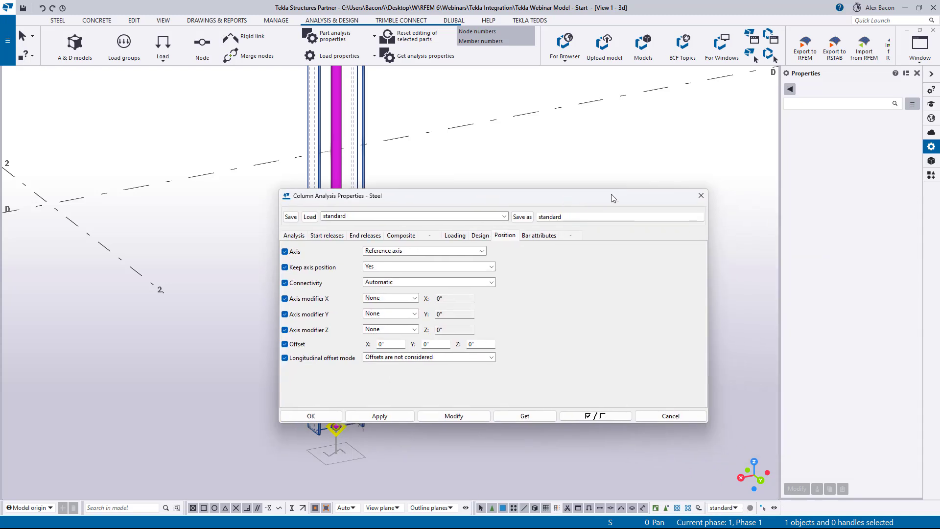
click(701, 196)
Review the profile and material of several steel columns and beams in the physical model
scroll(483, 195, down, 6)
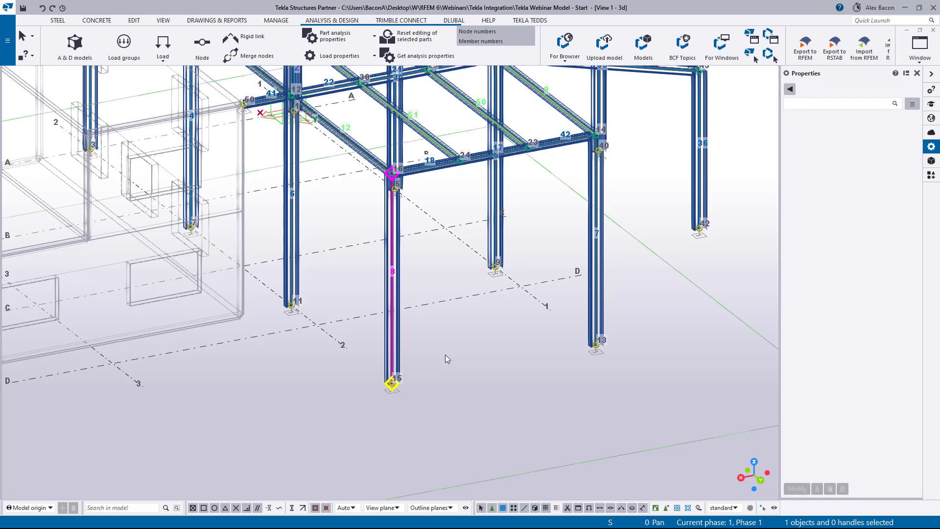
scroll(441, 355, down, 6)
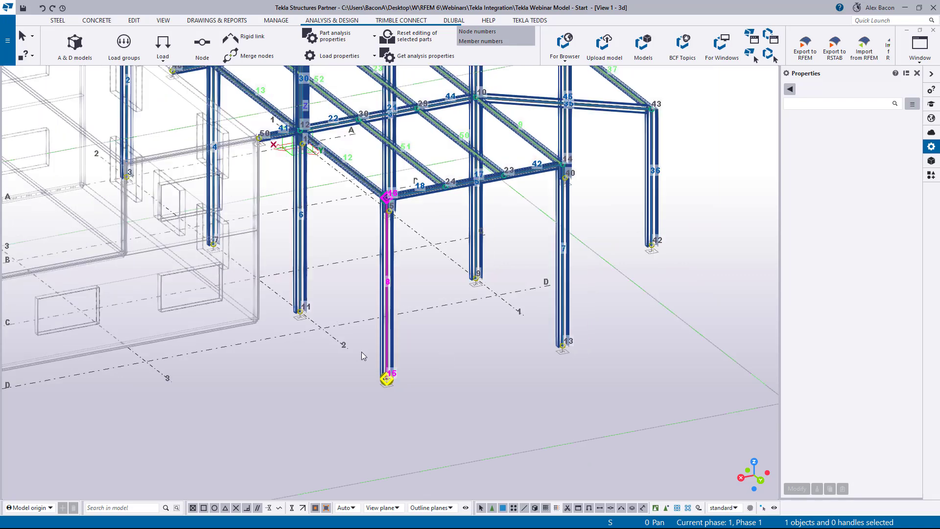
middle_drag(443, 363, 448, 379)
scroll(411, 325, up, 2)
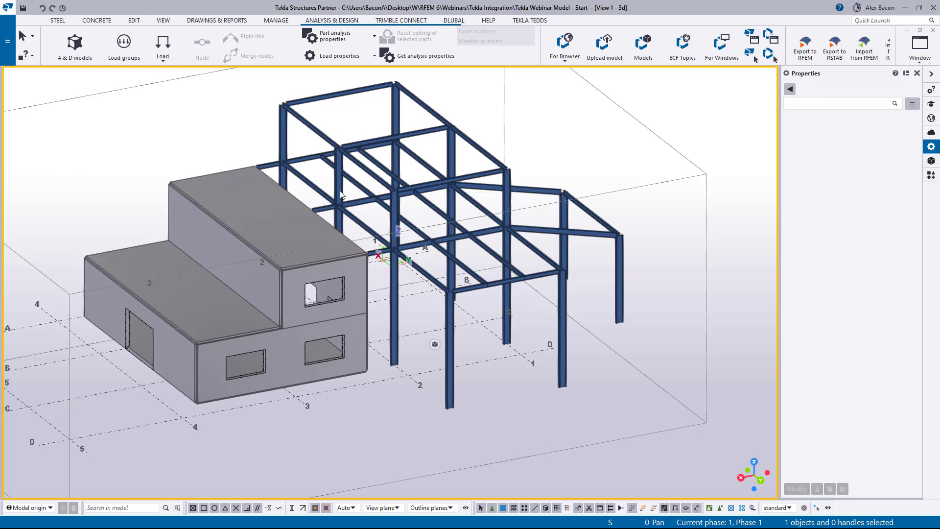
scroll(617, 289, up, 1)
click(618, 289)
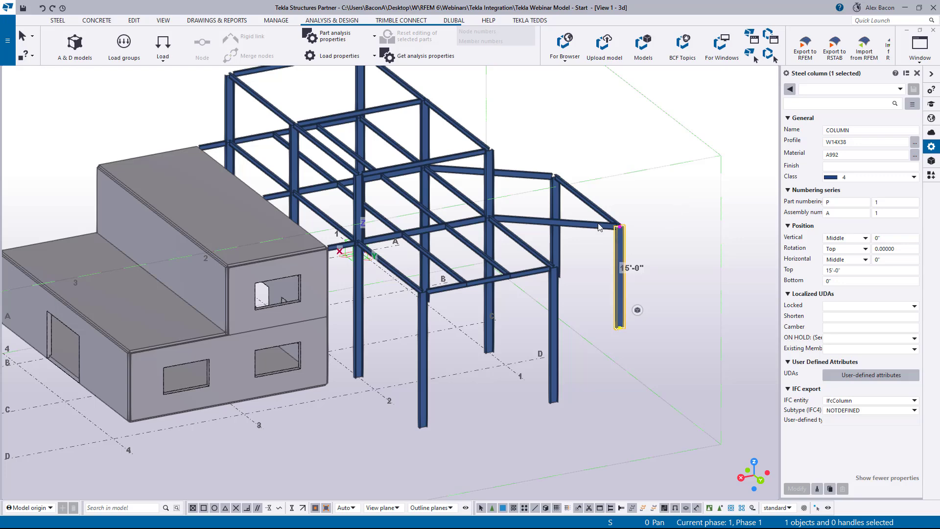
click(851, 142)
click(465, 228)
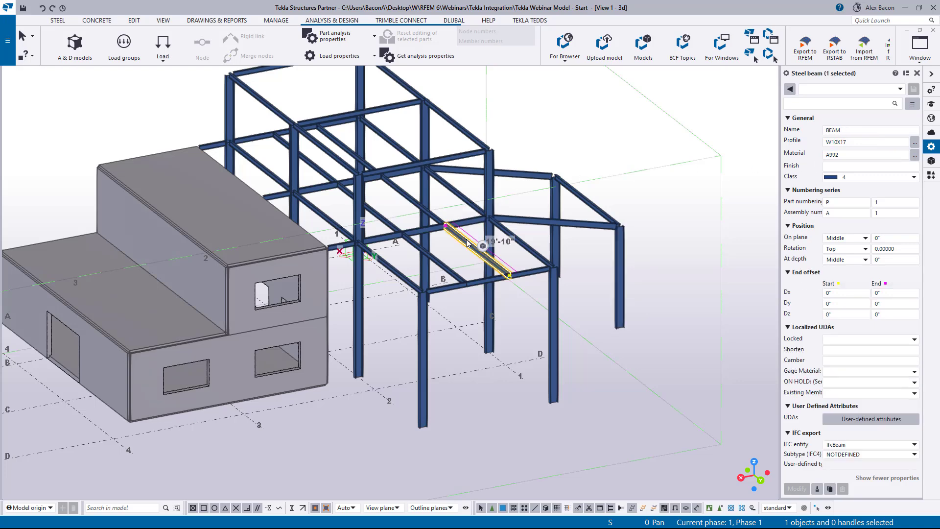
click(490, 238)
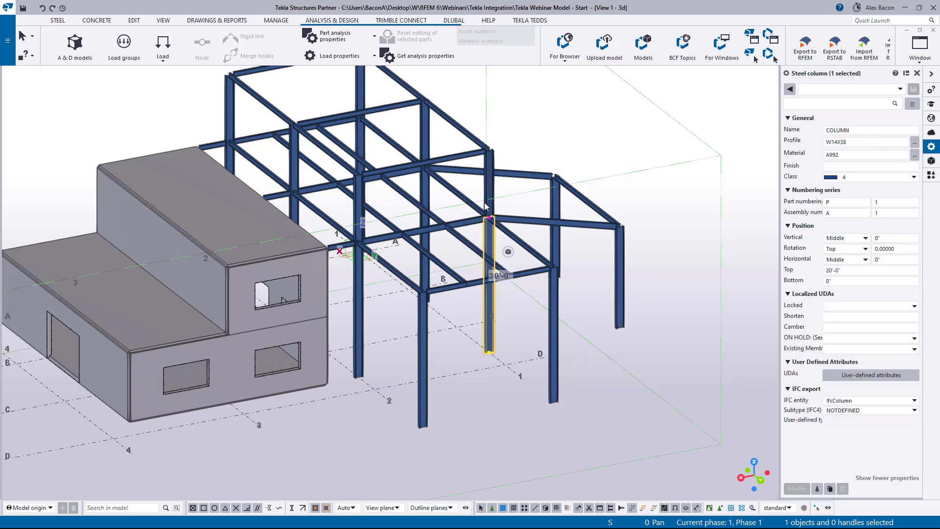
click(416, 164)
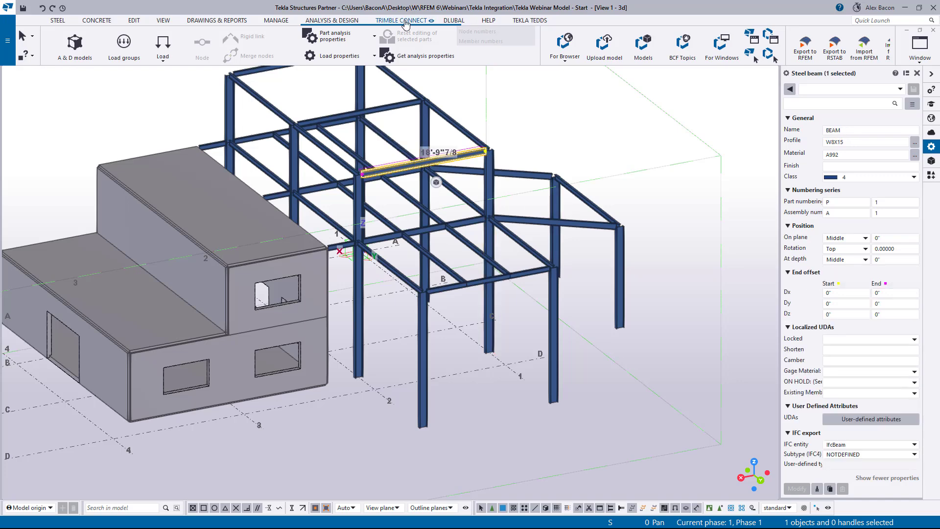
Review the Dlubal conversion tables' RFEM export entries for W sections and the A992 material, and close the tables
click(441, 20)
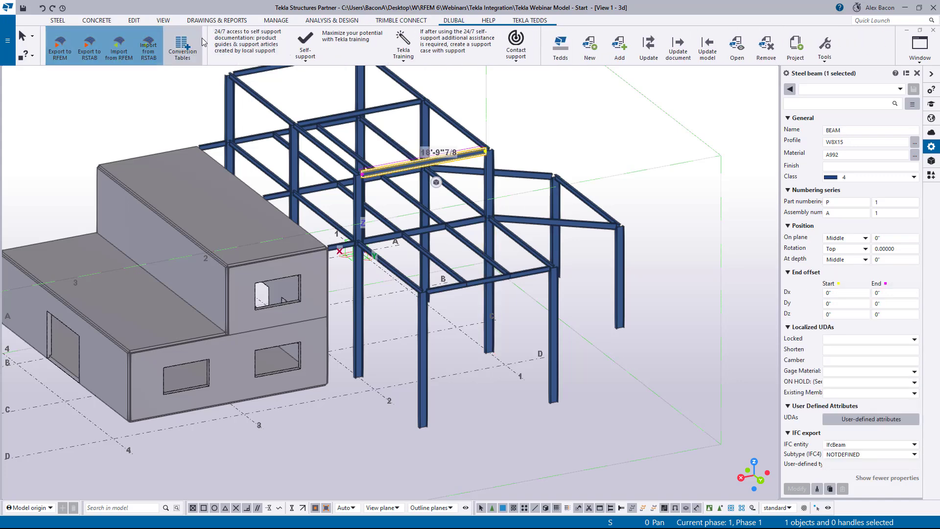
click(183, 45)
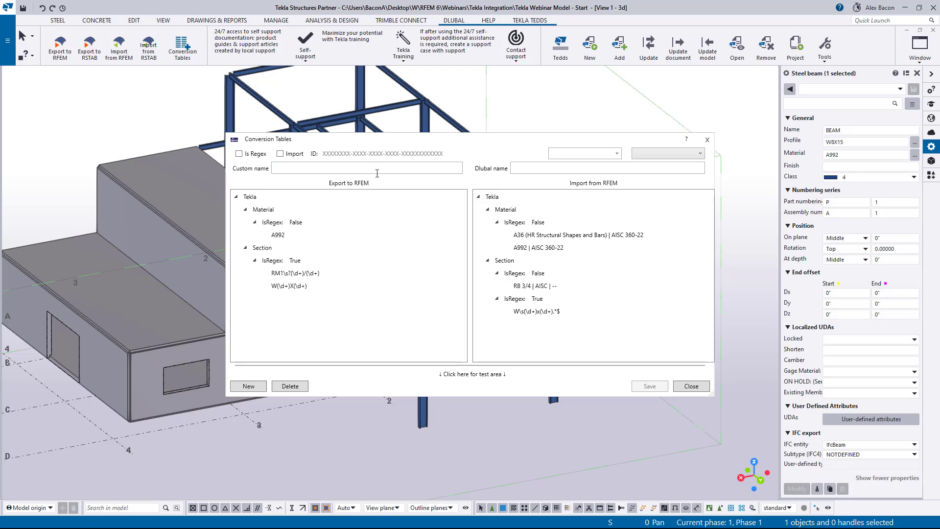
click(296, 287)
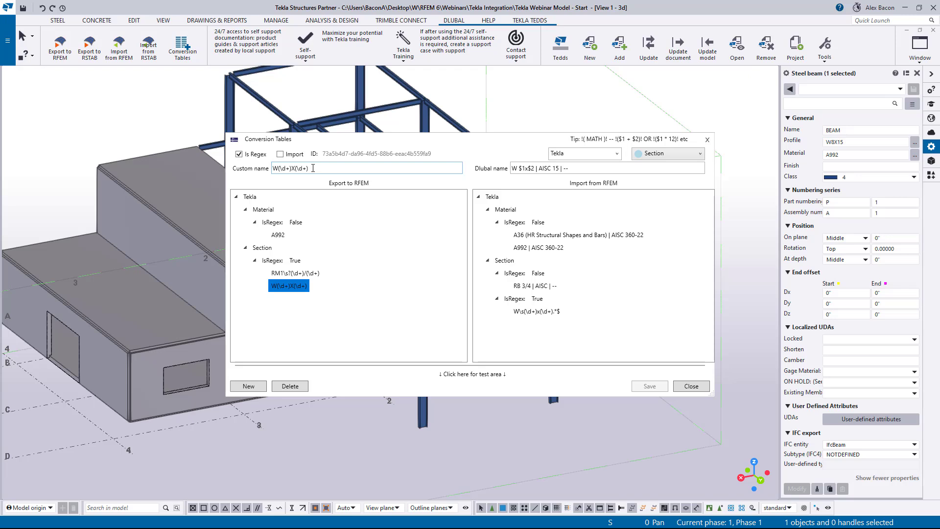
click(277, 235)
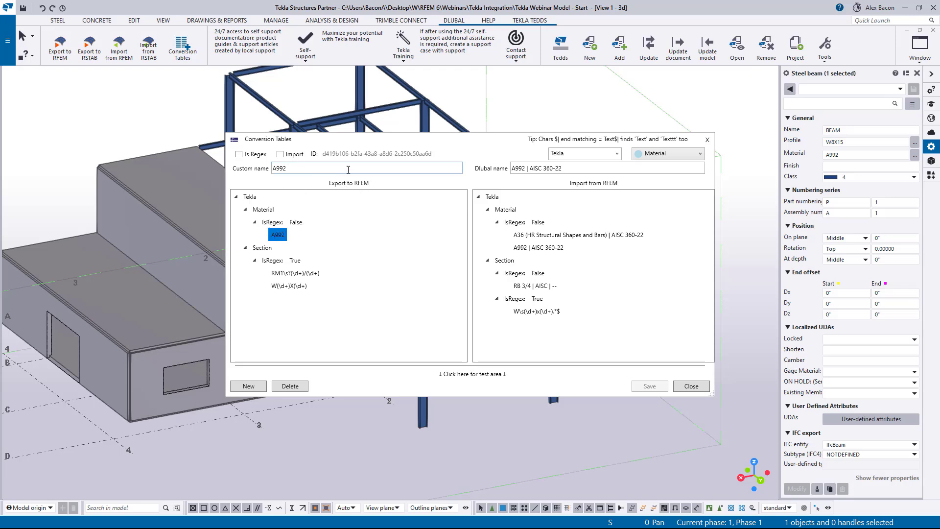
click(708, 140)
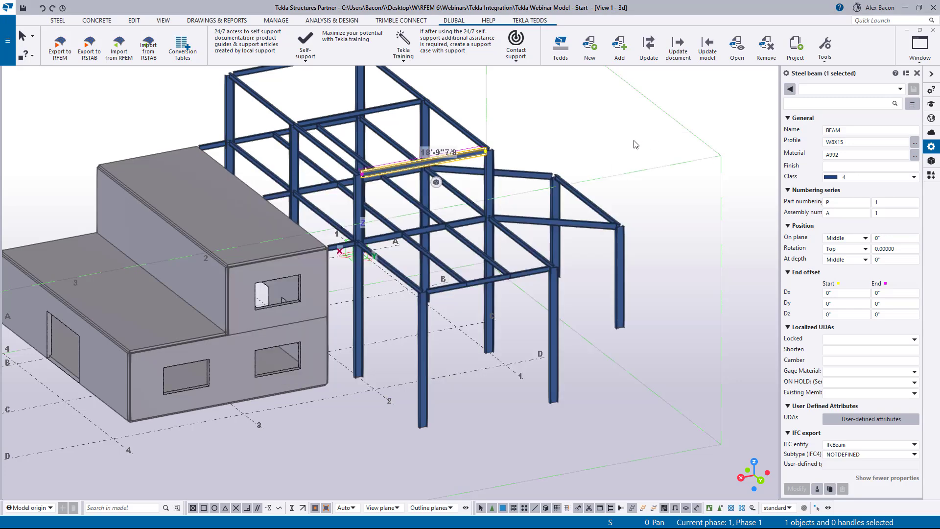
click(608, 144)
scroll(608, 145, down, 2)
middle_drag(608, 154, 611, 179)
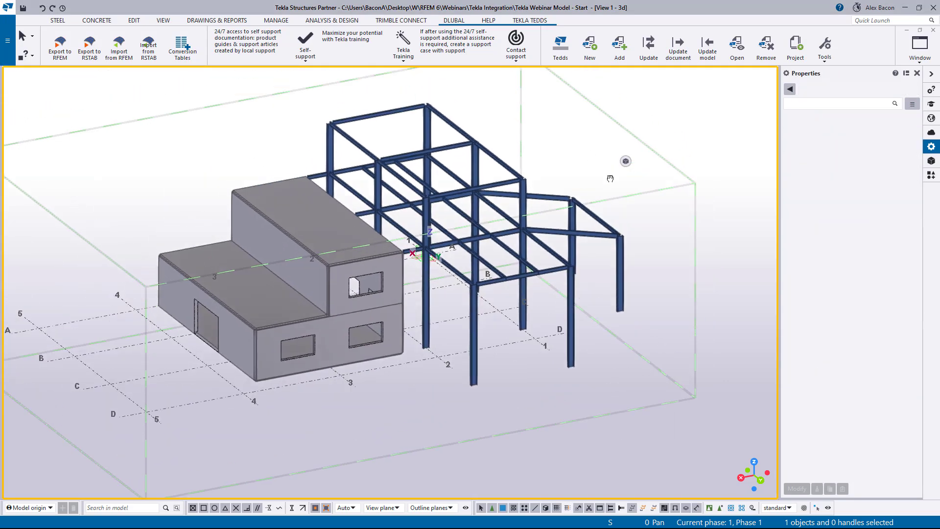
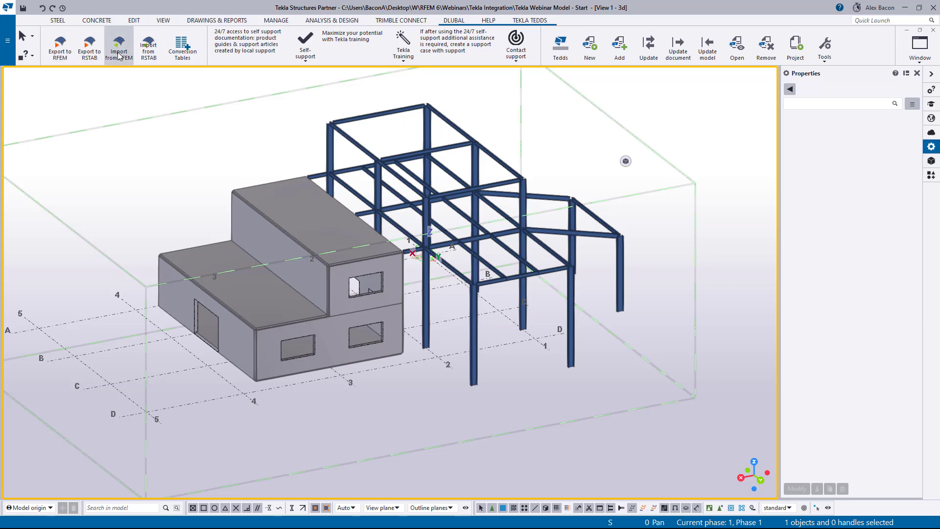
click(59, 53)
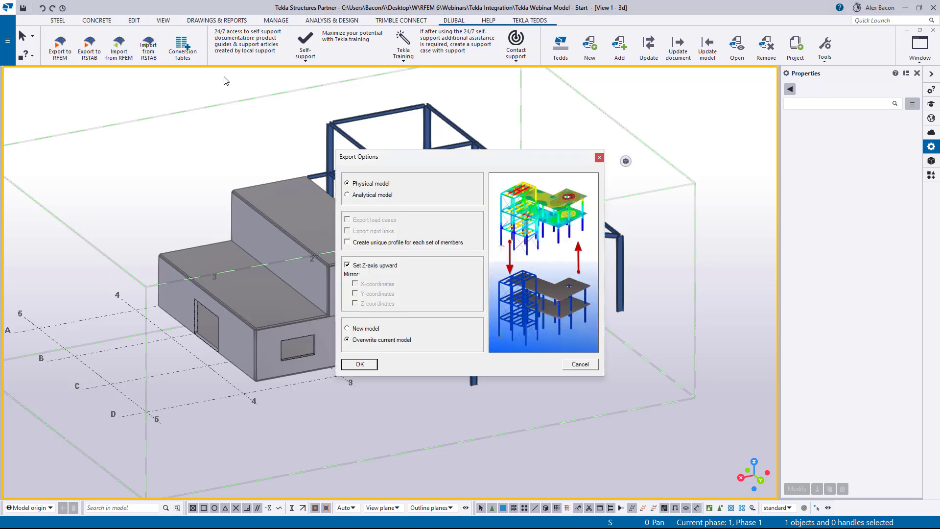
click(598, 157)
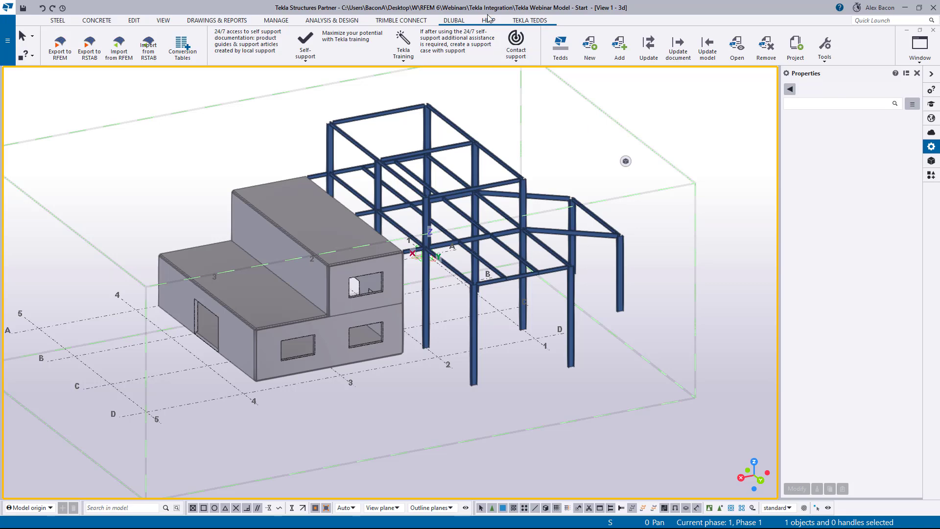
Arrange the Tekla Structures window side by side with the RFEM window holding the Tekla Webinar Integration model
drag(475, 9, 939, 172)
click(149, 128)
scroll(391, 239, down, 2)
middle_drag(354, 239, 245, 244)
click(758, 164)
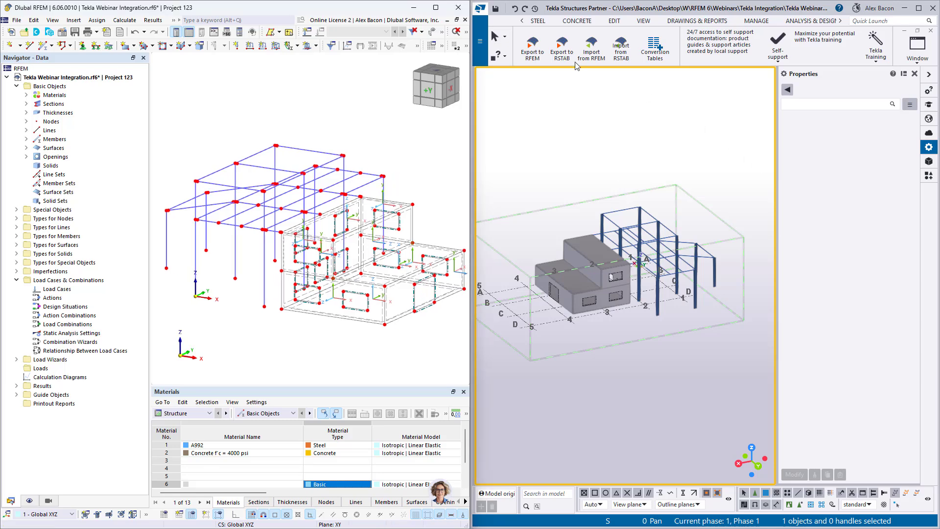
Export the analytical model to RFEM with rigid links and the Z-axis upward, overwriting the current model
click(532, 49)
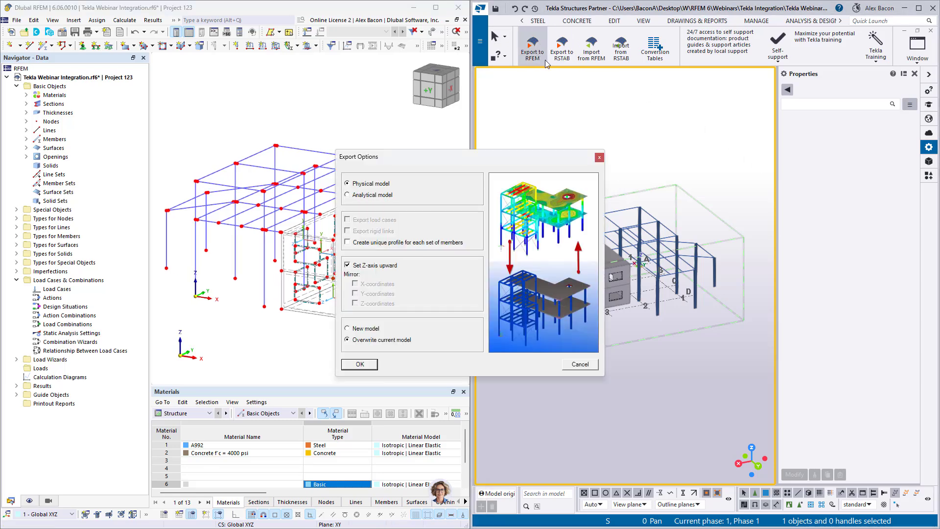
click(390, 195)
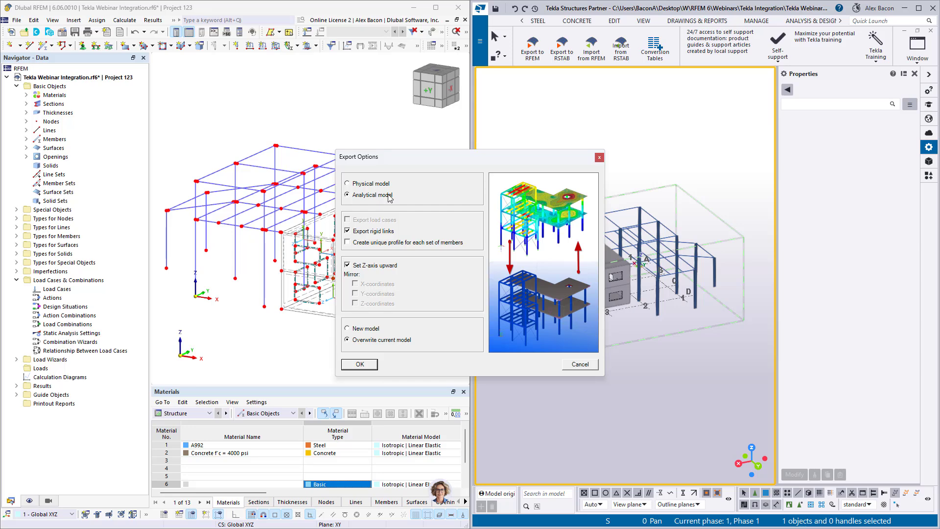
drag(409, 154, 636, 160)
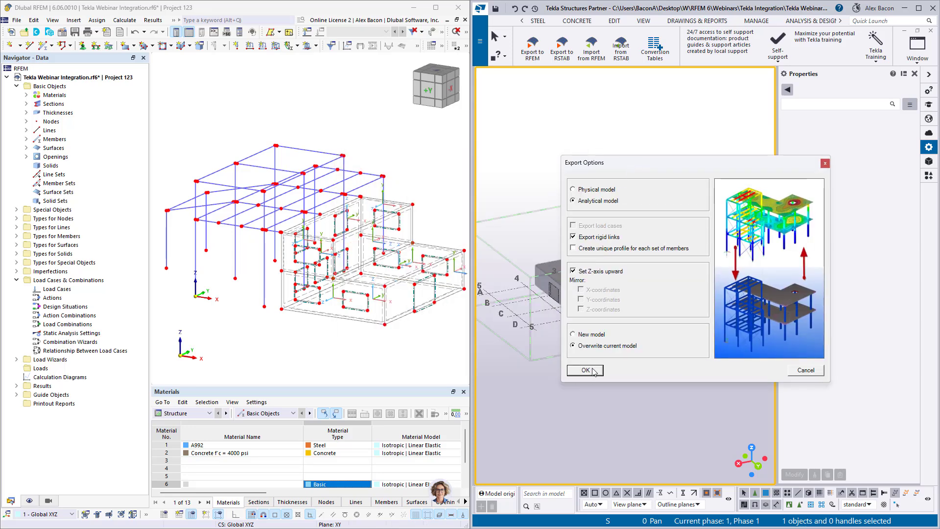
click(586, 370)
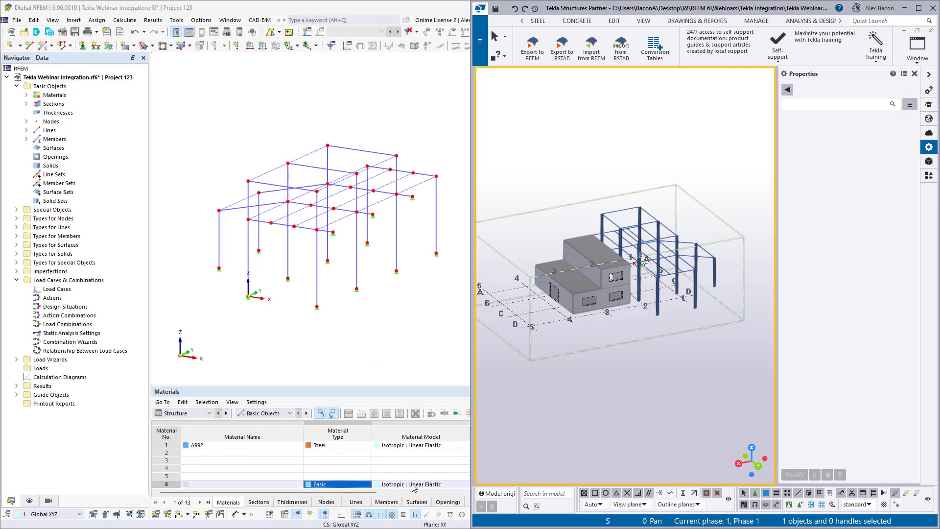
Enlarge the RFEM window to full screen and examine the imported wireframe model's nodes and member connections from both sides
scroll(323, 231, up, 3)
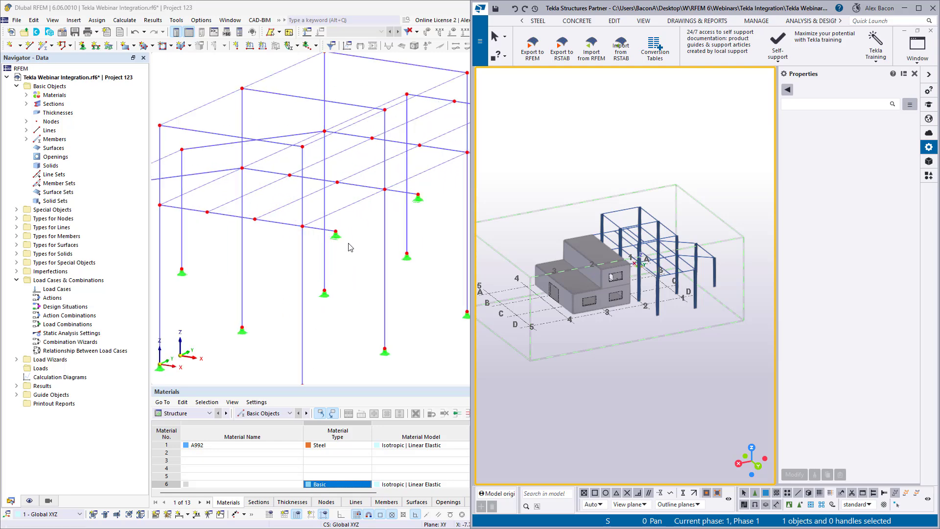
scroll(351, 247, down, 3)
mouse_move(353, 250)
middle_down()
mouse_move(319, 250)
mouse_move(338, 249)
middle_up()
double_click(406, 11)
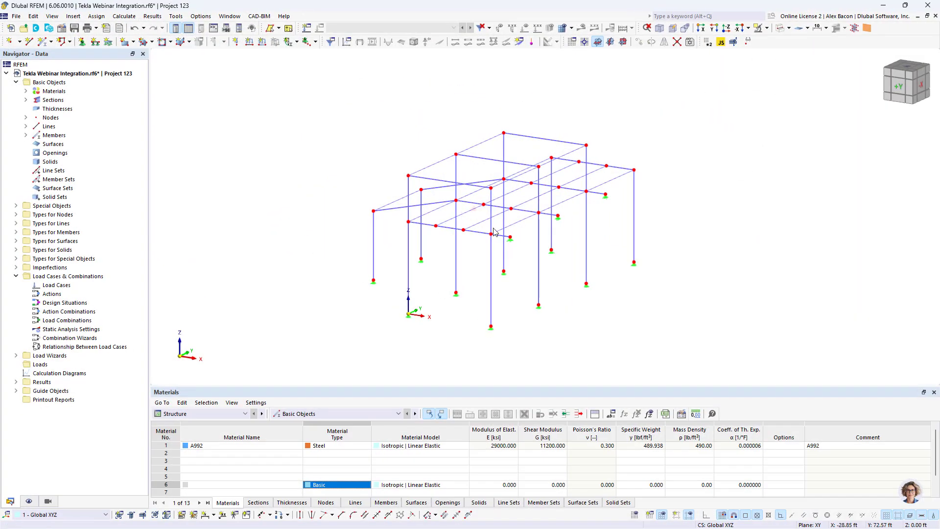
scroll(528, 192, up, 6)
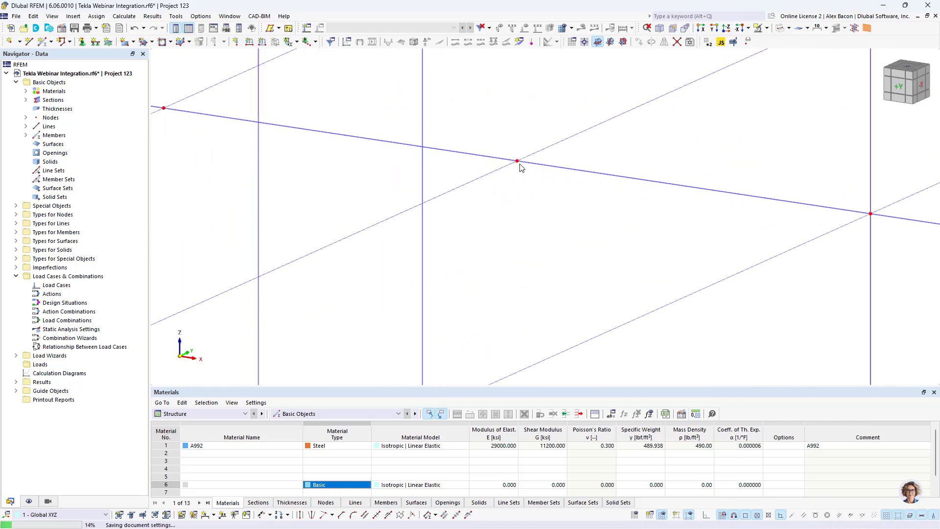
scroll(625, 232, down, 3)
scroll(568, 215, up, 2)
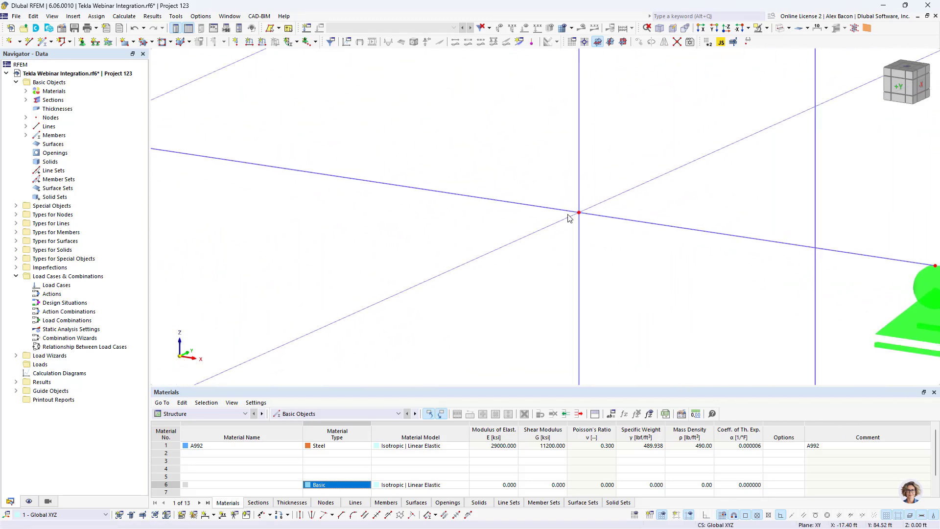
scroll(568, 216, down, 6)
middle_drag(603, 180, 296, 212)
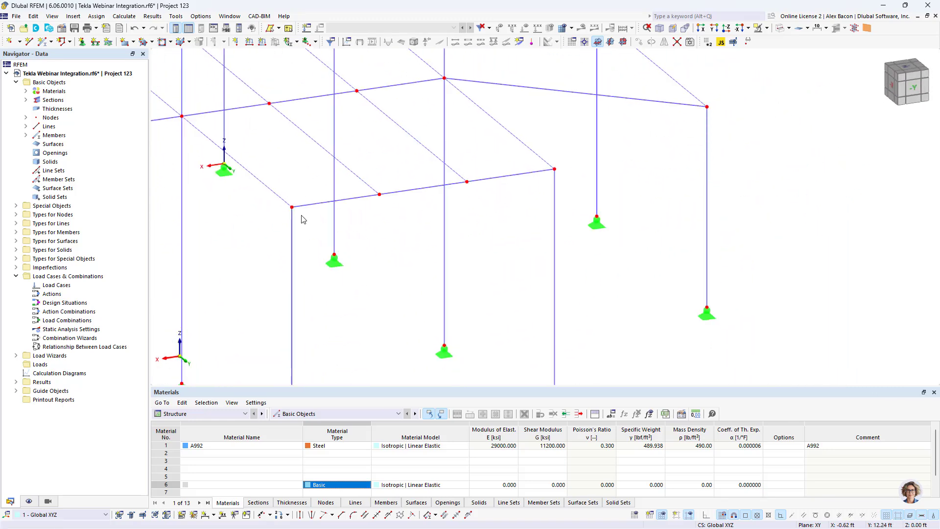
Switch the model display from wireframe to rendered solid members and view the frame from the opposite side
click(781, 29)
scroll(530, 210, down, 5)
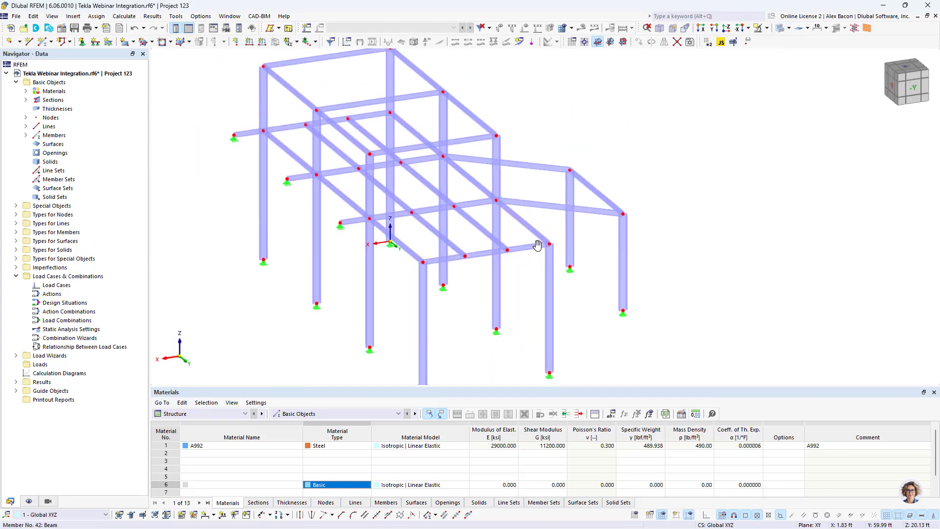
ctrl+middle_drag(530, 211, 794, 221)
scroll(345, 230, up, 5)
scroll(345, 230, down, 6)
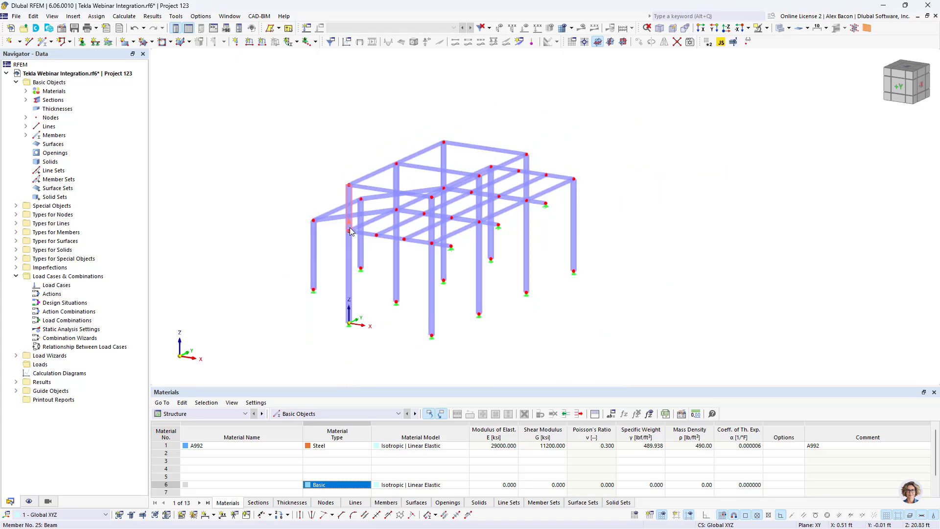
Color the rendered members by their section and compare the frame with the section legend
click(29, 501)
scroll(73, 357, down, 10)
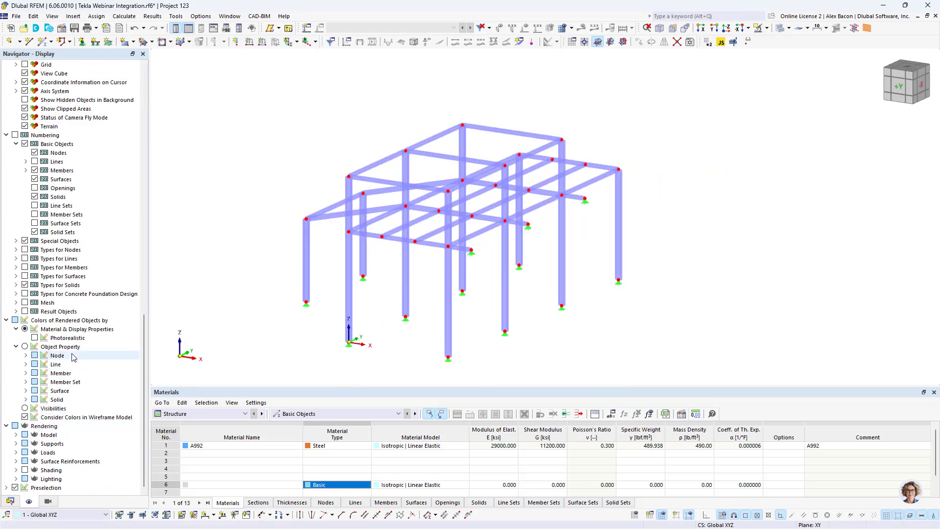
click(26, 373)
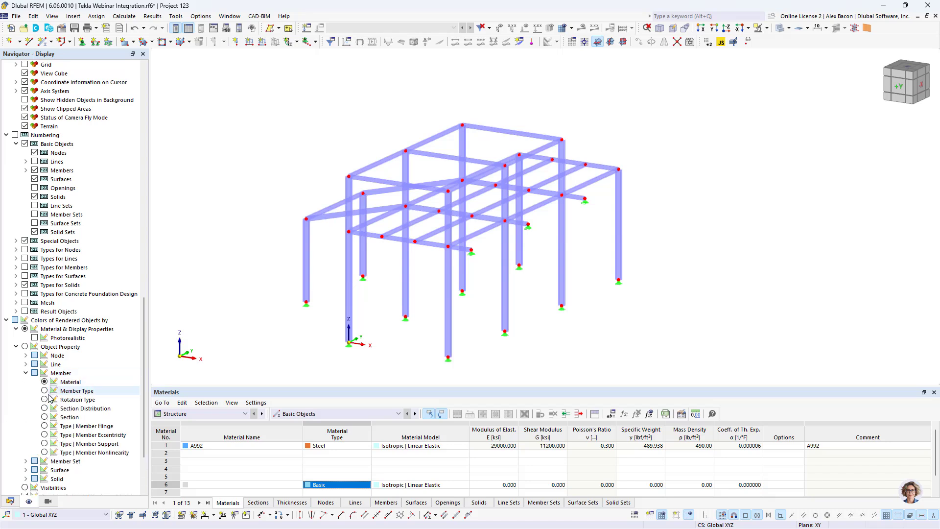
click(45, 418)
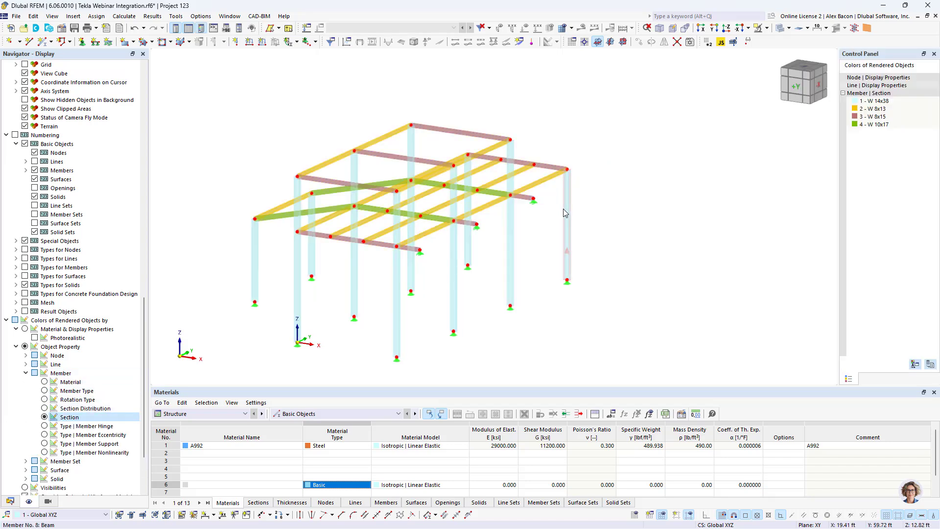
middle_drag(534, 216, 577, 194)
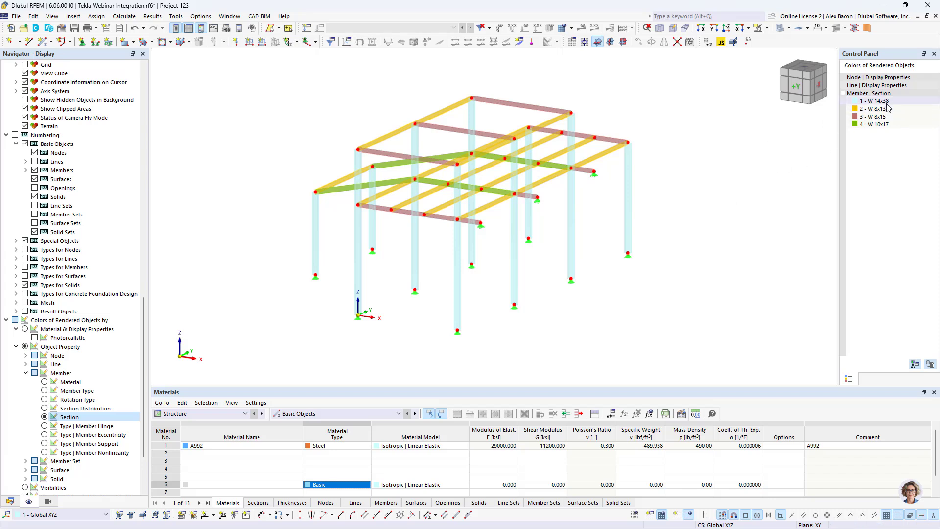
Check the members colored by material, and leave the rendering colored by member type
click(44, 382)
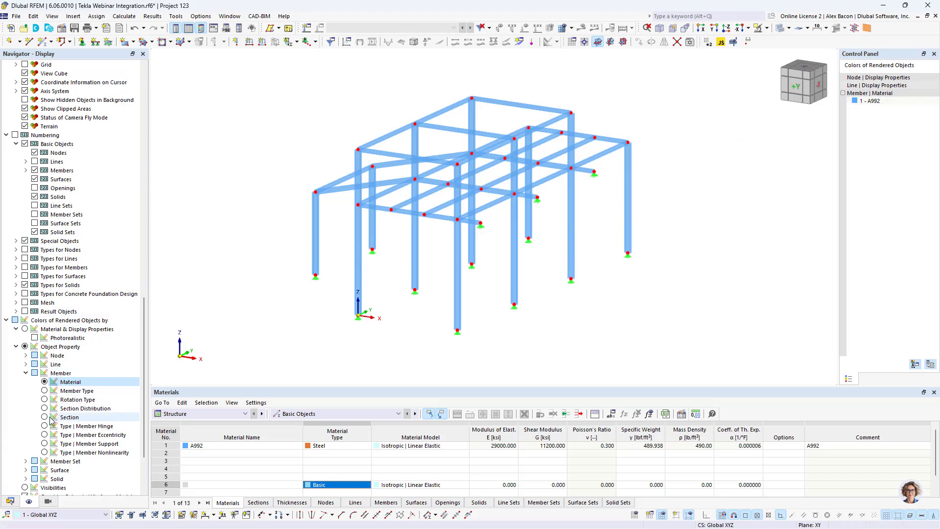
click(44, 391)
ctrl+middle_drag(561, 196, 418, 243)
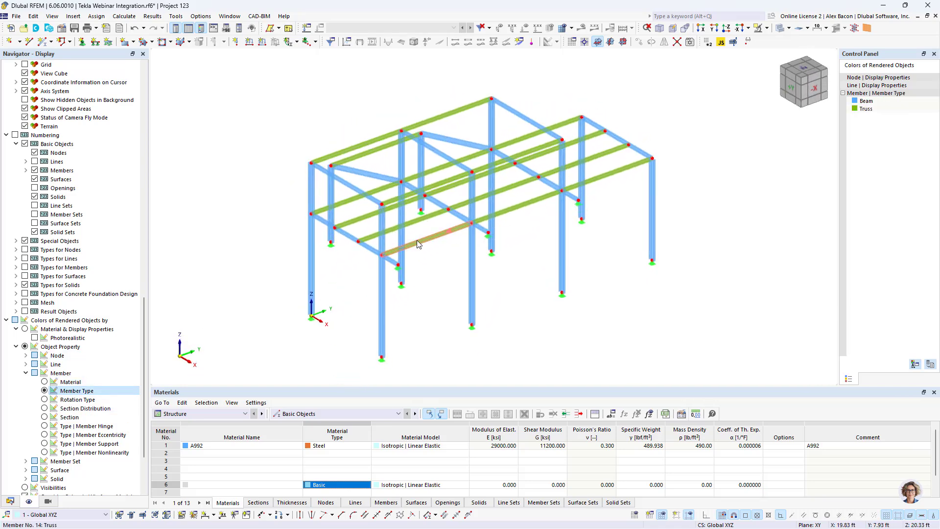
Review the properties of a front truss member between two columns without changing them, and look over the other truss members
double_click(416, 240)
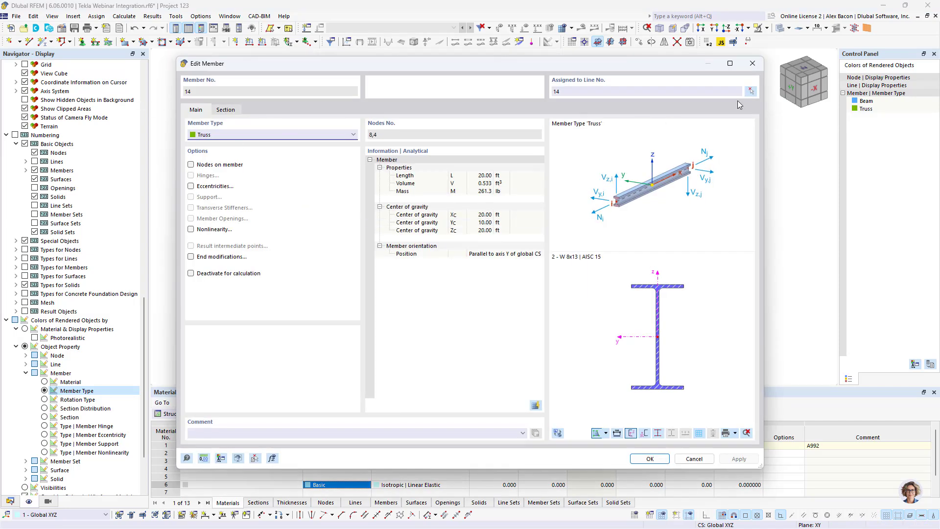
click(754, 64)
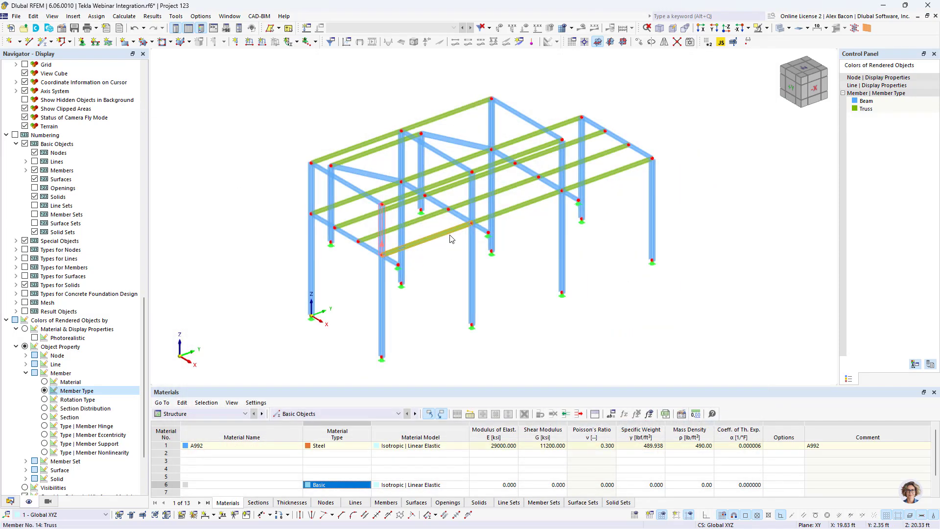
scroll(453, 246, up, 5)
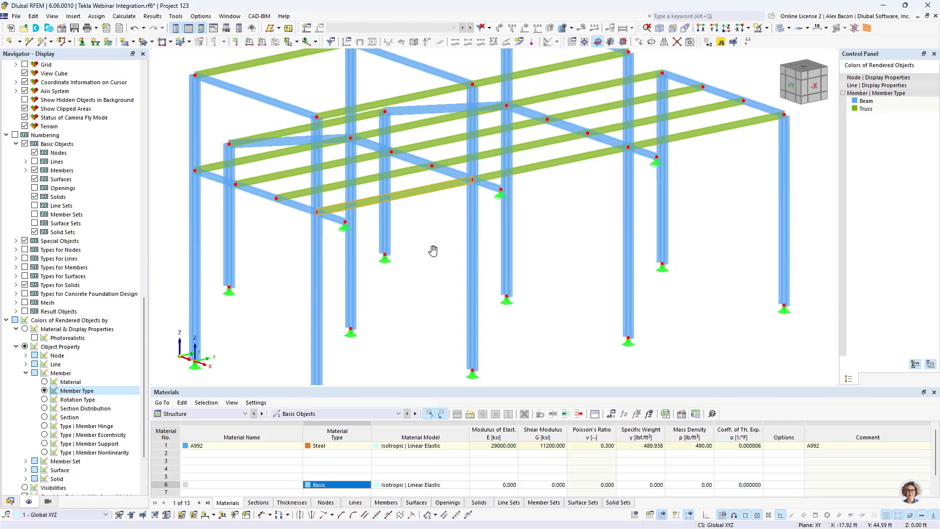
scroll(441, 182, down, 3)
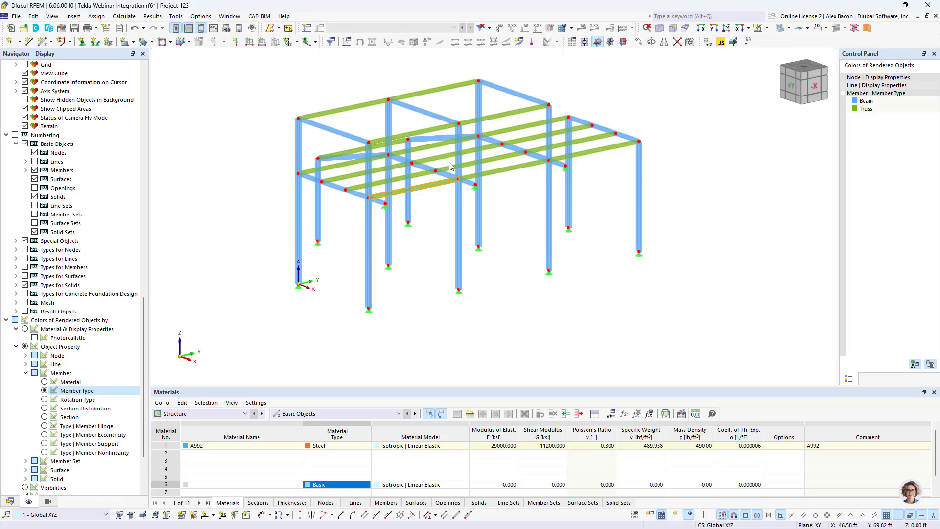
Inspect the support at the front column's base and the nodal support conditions at beam-end node 35, leaving them unchanged
scroll(390, 318, up, 8)
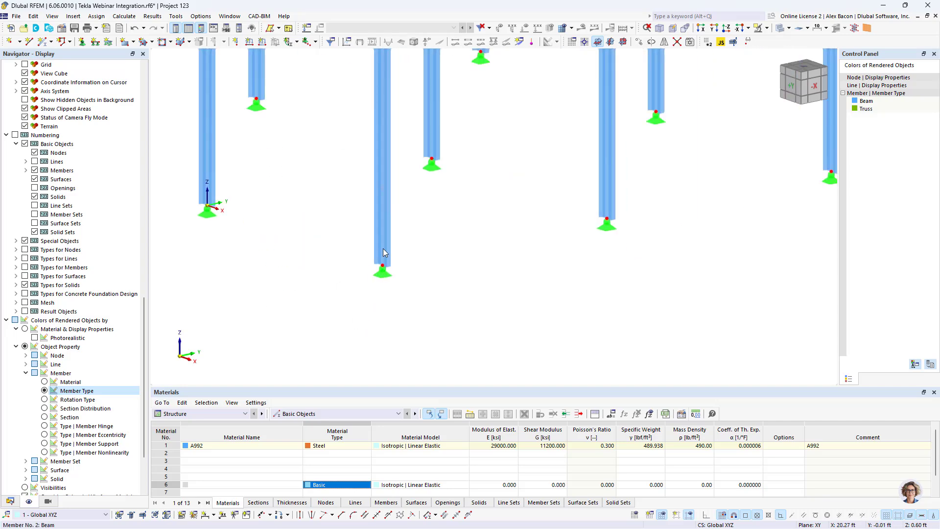
click(385, 319)
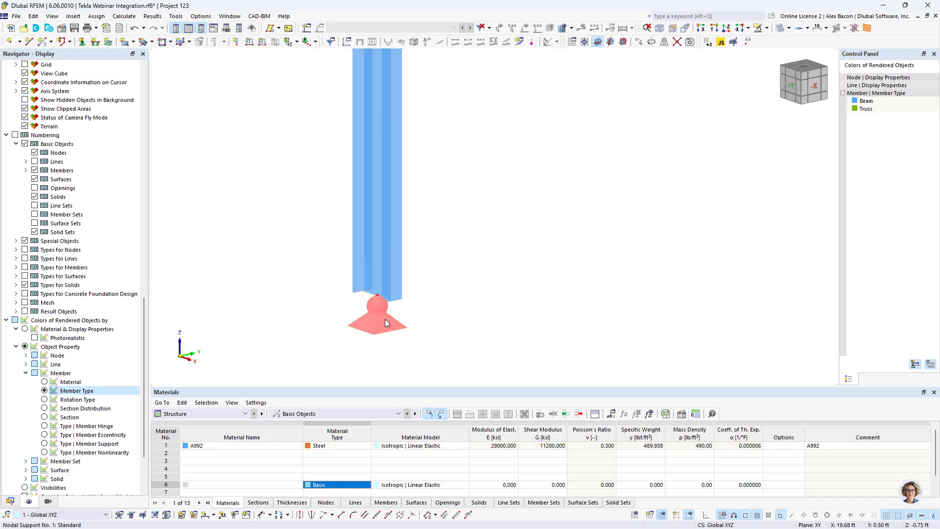
scroll(385, 319, down, 8)
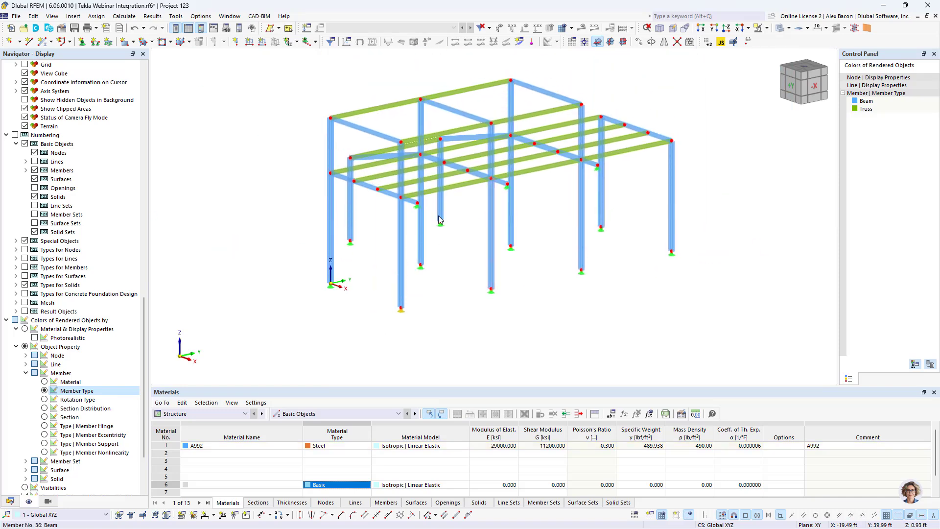
scroll(416, 197, up, 8)
double_click(383, 198)
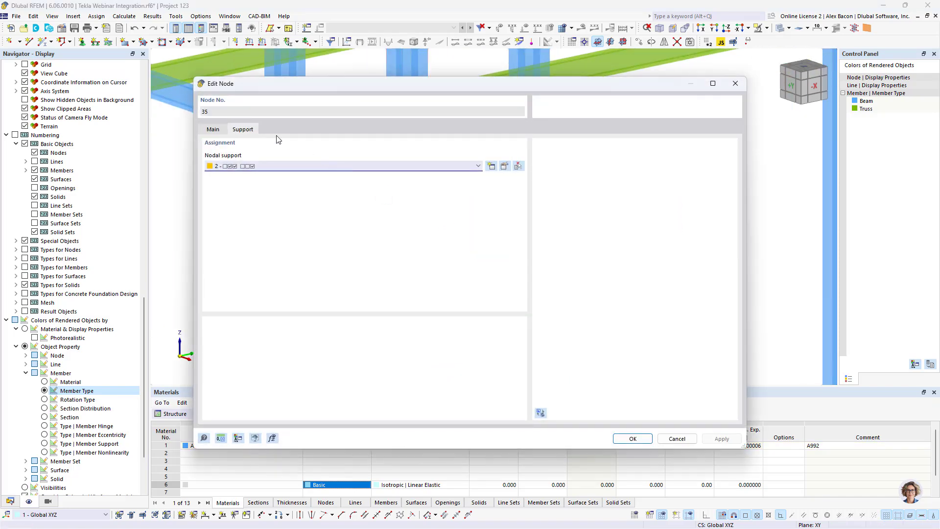
click(505, 167)
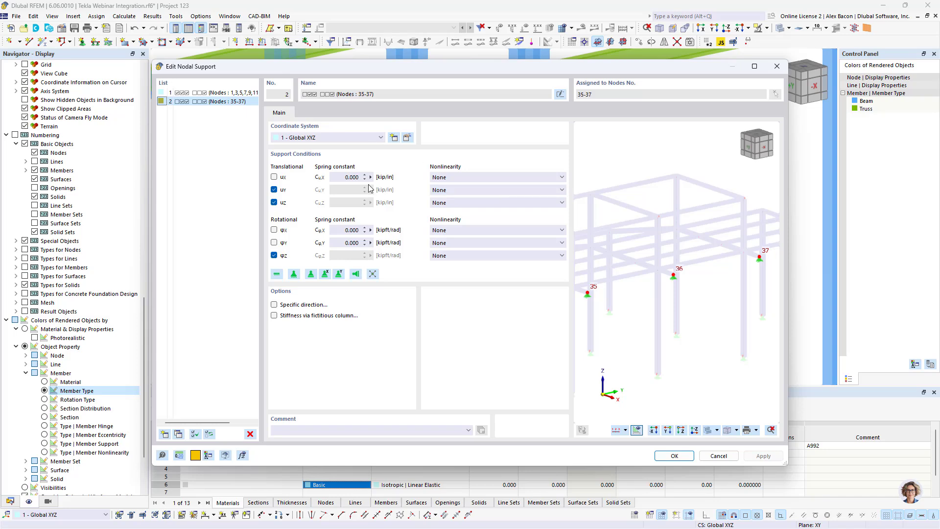
click(777, 66)
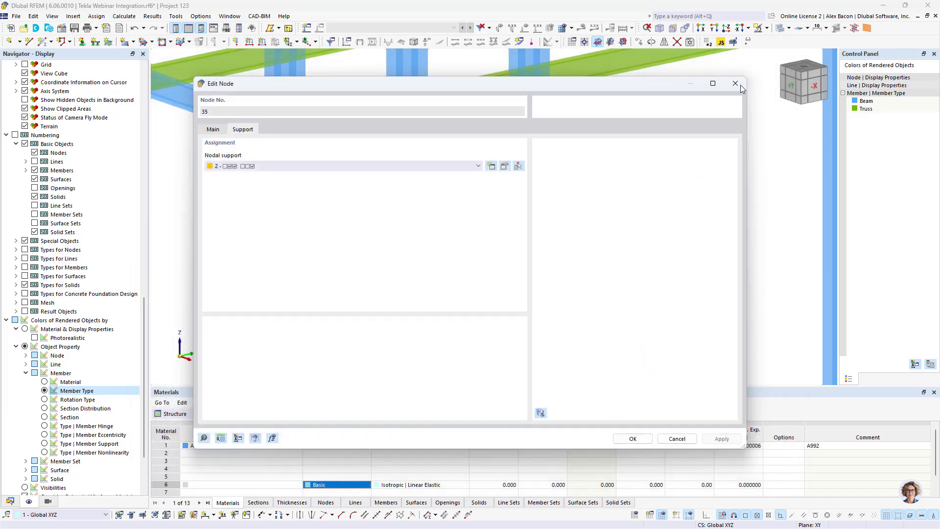
key(Escape)
scroll(644, 154, down, 4)
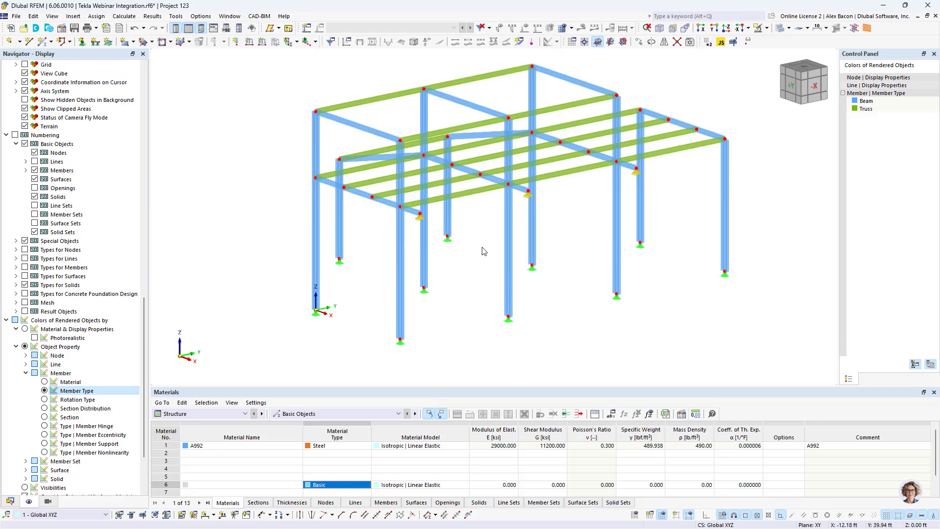
View the frame from its other side and start a new member with the member type Tension
ctrl+middle_drag(483, 250, 645, 292)
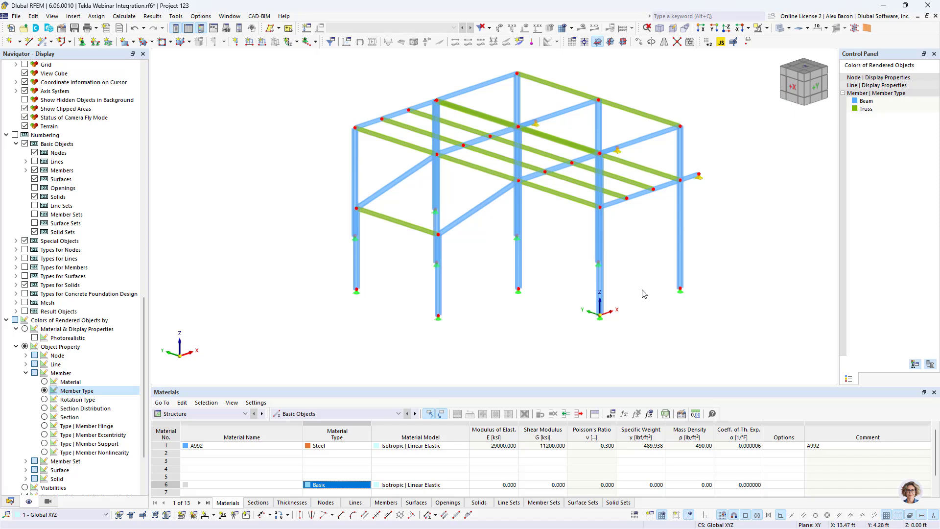
click(44, 42)
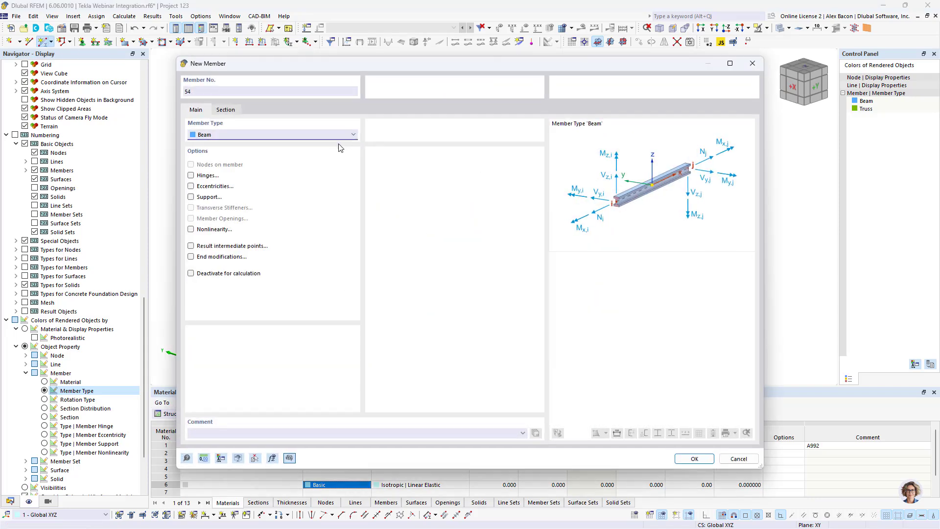
click(239, 135)
click(260, 182)
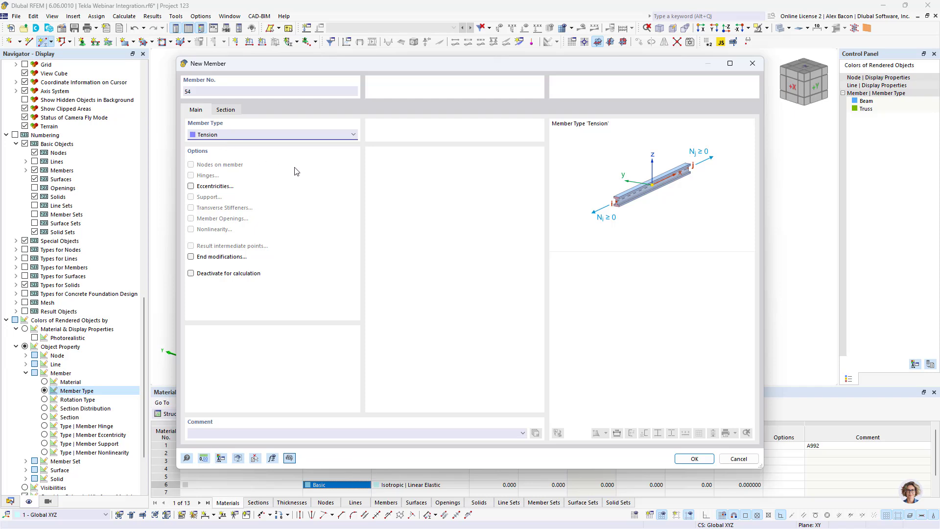
Choose the standardized AISC round bar RB 3/4 from the section library for the new tension member
click(226, 110)
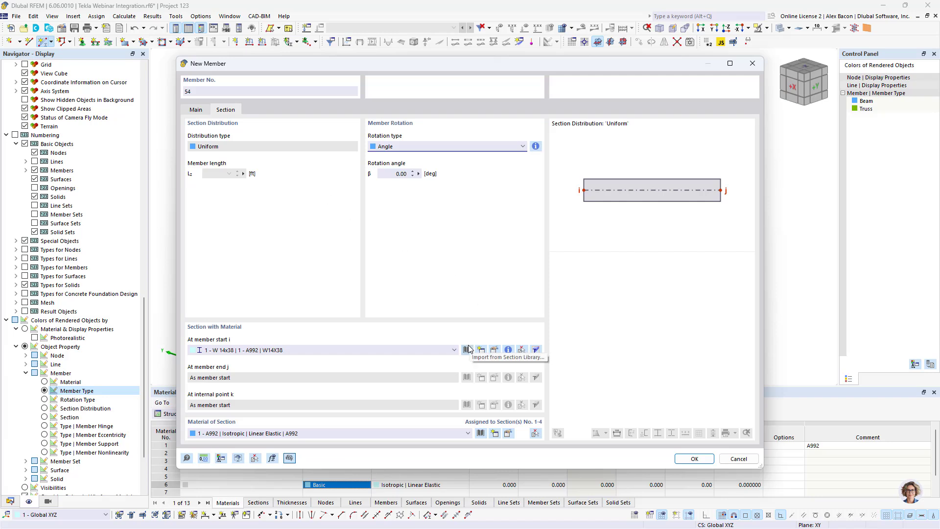
click(467, 349)
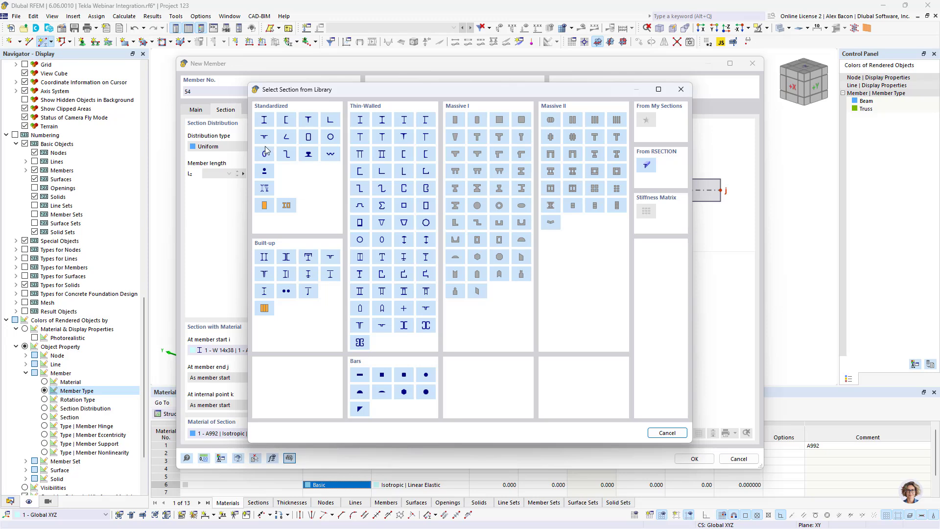
click(265, 172)
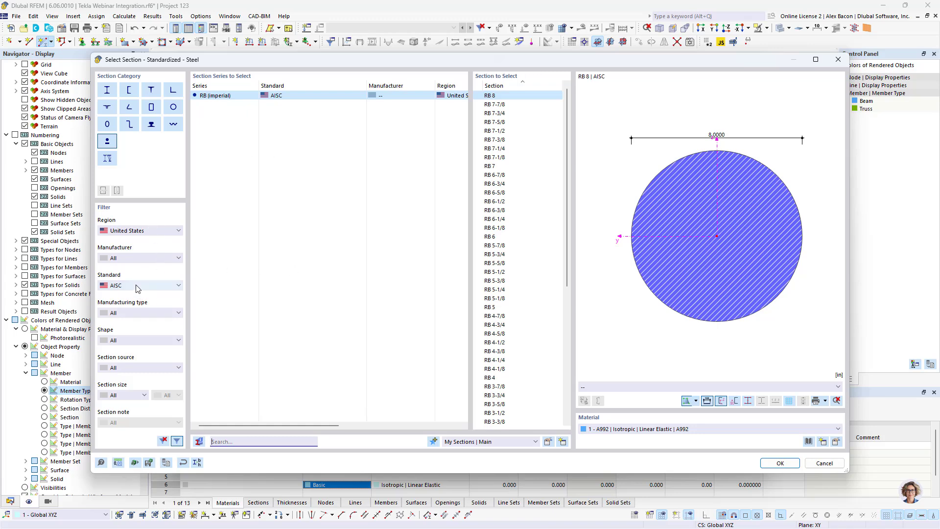
scroll(542, 317, down, 6)
scroll(542, 317, down, 2)
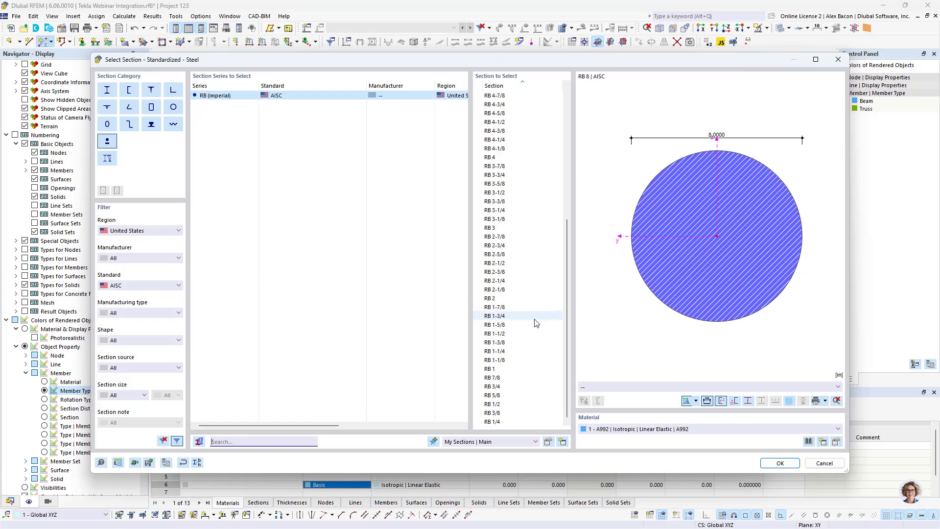
click(506, 386)
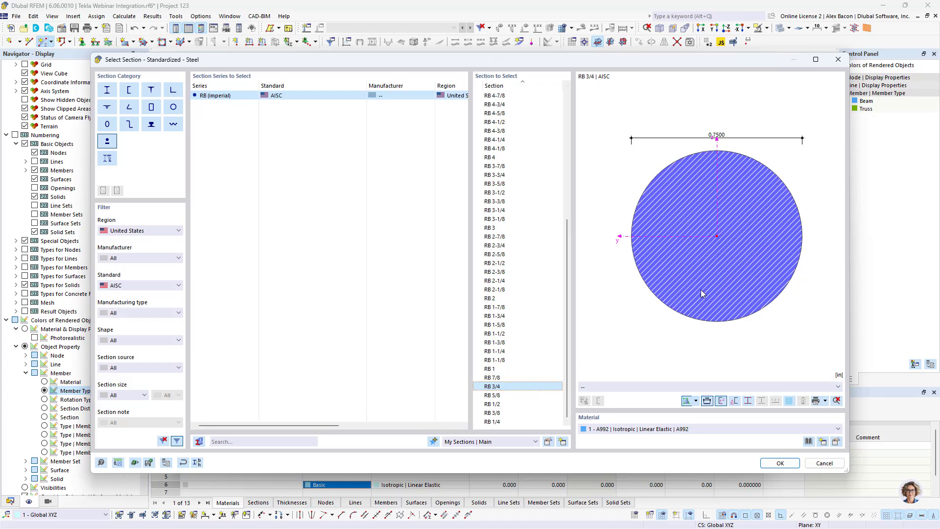
Assign the material A36 (HR Structural Shapes and Bars) from the imperial steel library to the round bar section
click(808, 441)
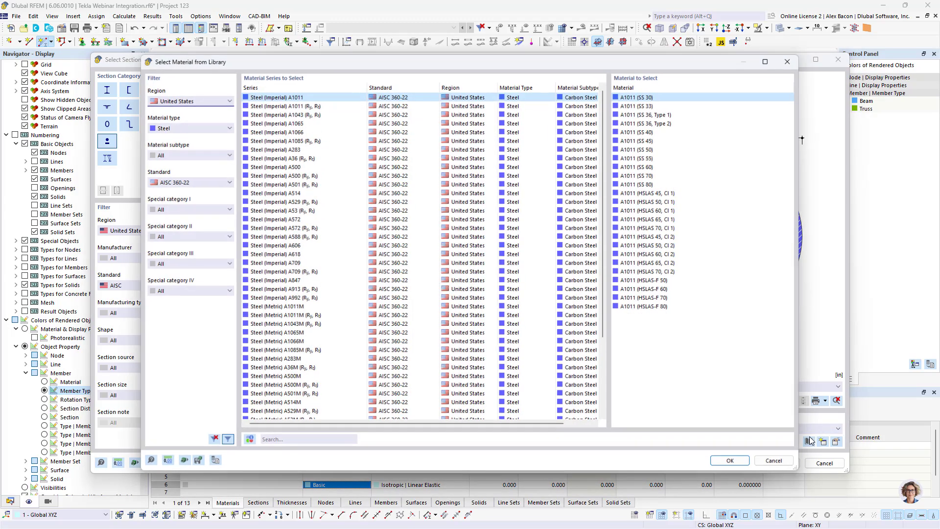
click(310, 159)
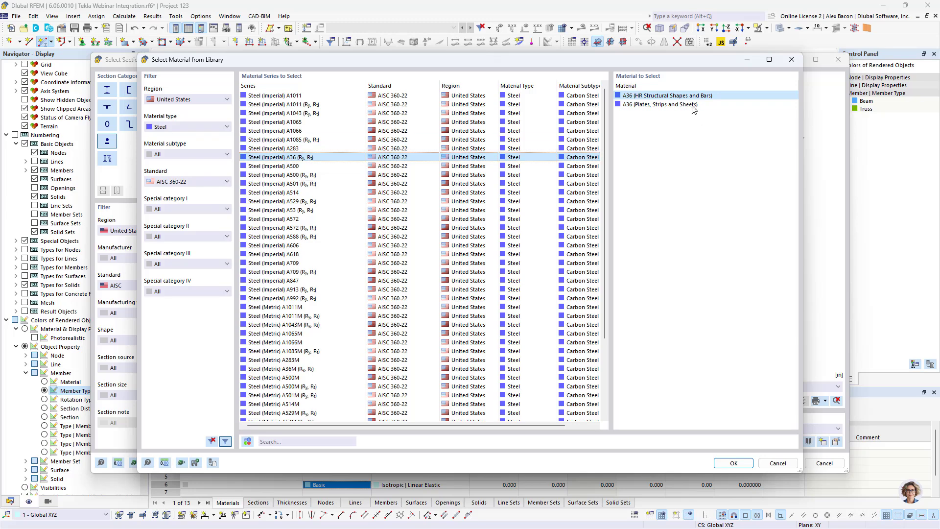
click(738, 463)
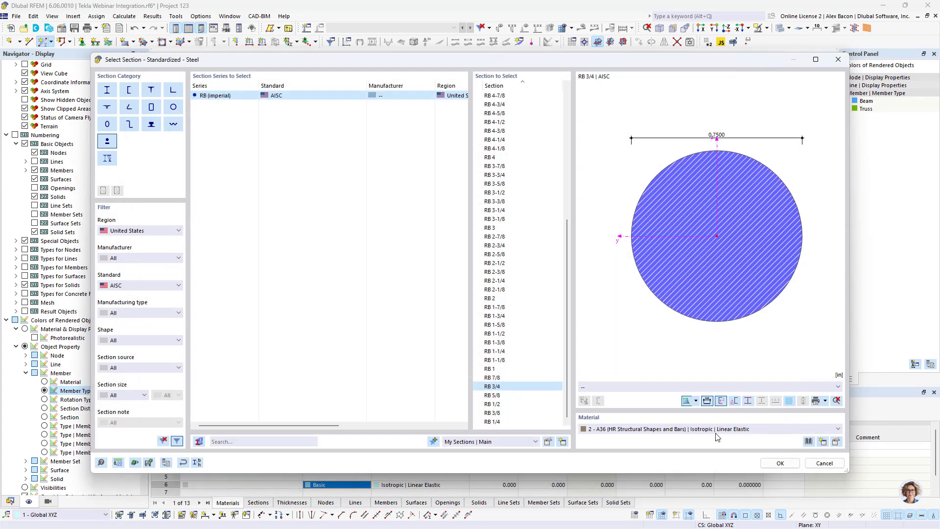
Accept the RB 3/4 tension member definition and place two crossing diagonals between the short outer columns, each from column base to opposite column top
click(769, 464)
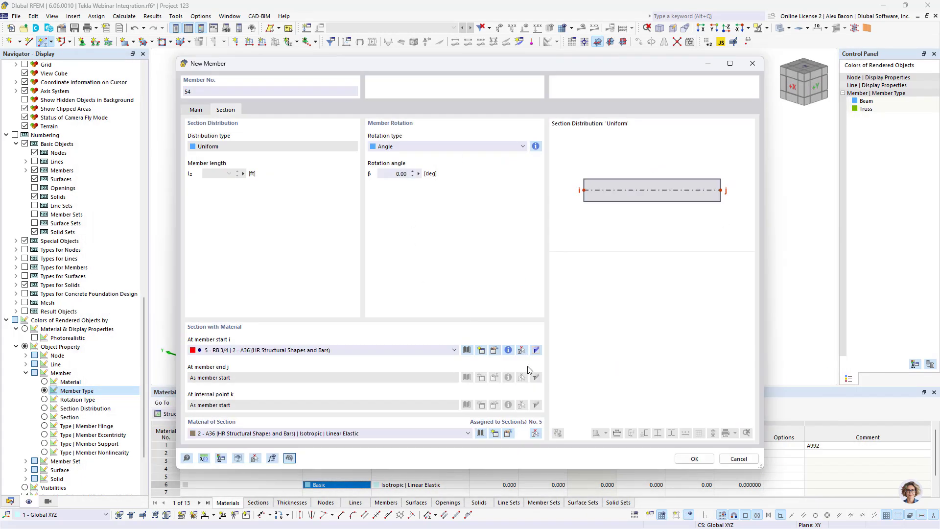
click(678, 458)
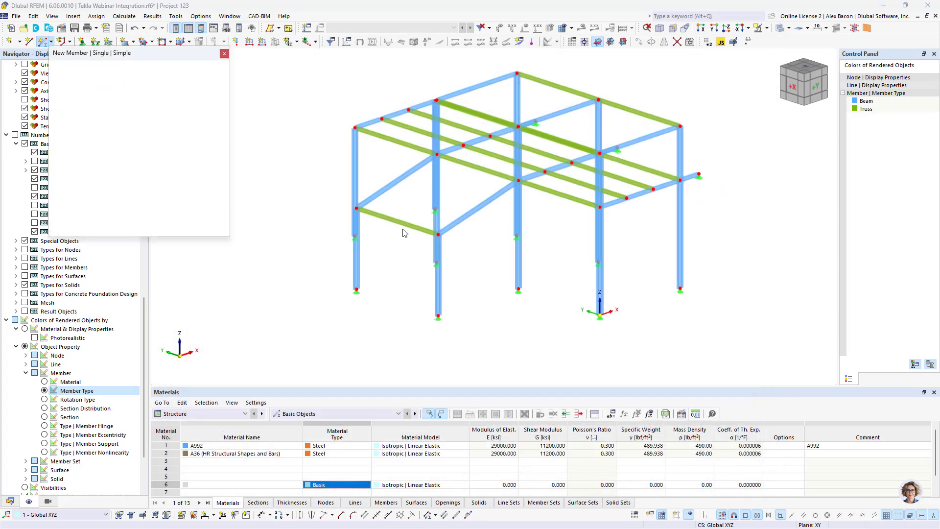
scroll(394, 265, up, 5)
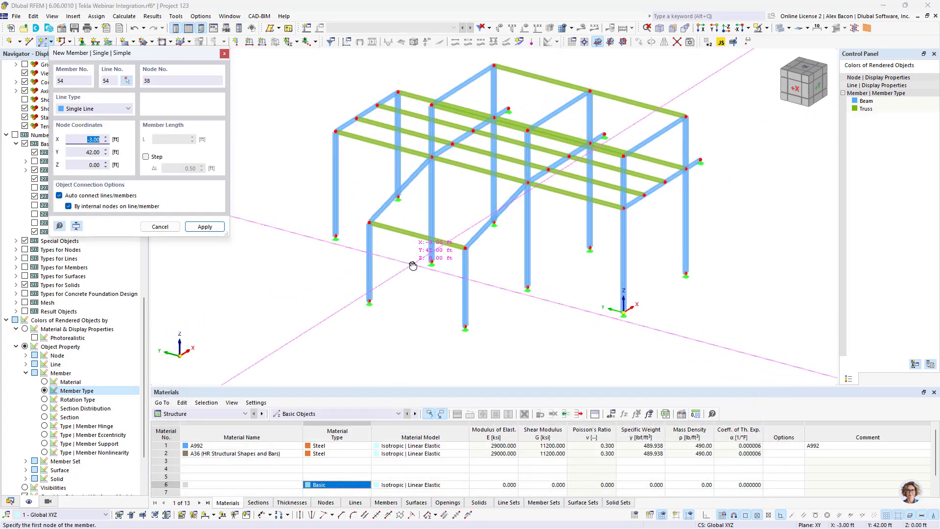
click(357, 294)
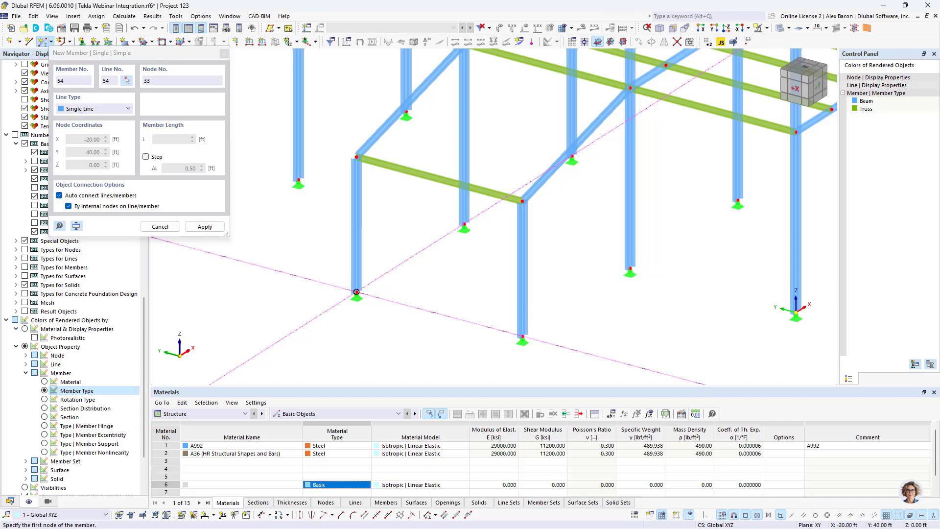
click(530, 202)
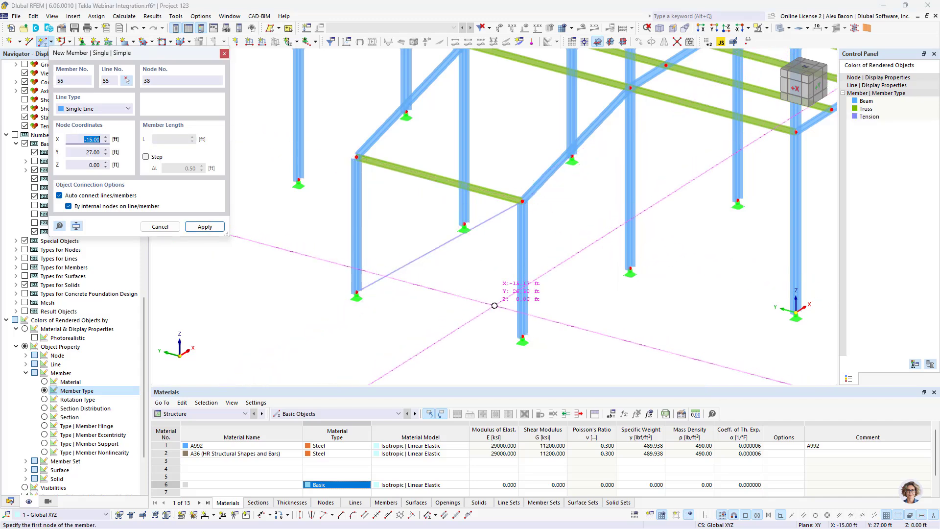
click(522, 336)
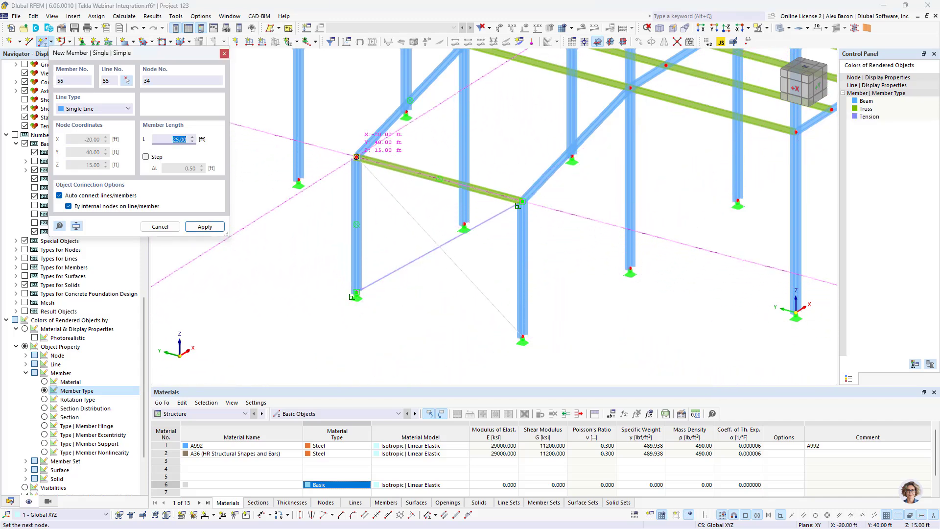
click(370, 165)
middle_drag(456, 124, 403, 204)
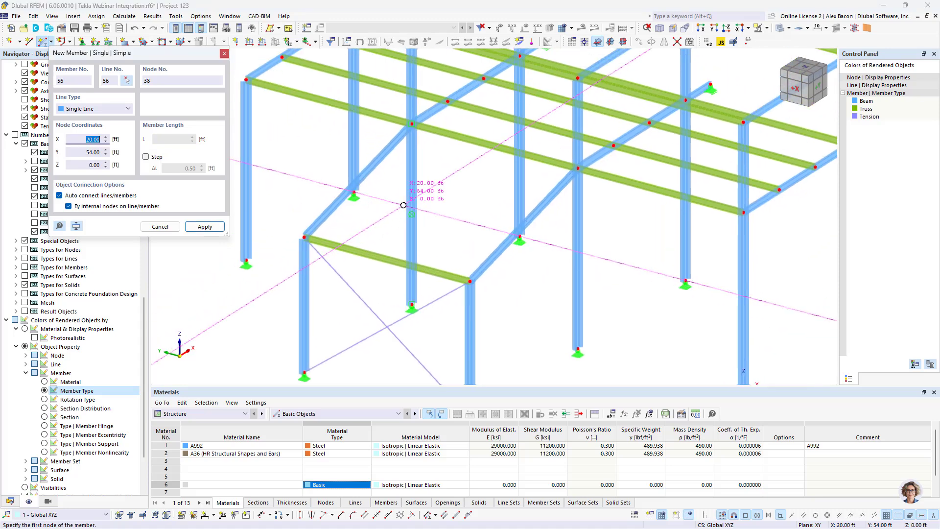
Draw two crossing tension members corner to corner across the sloped roof bay between X = -20 ft and X = 0
click(304, 237)
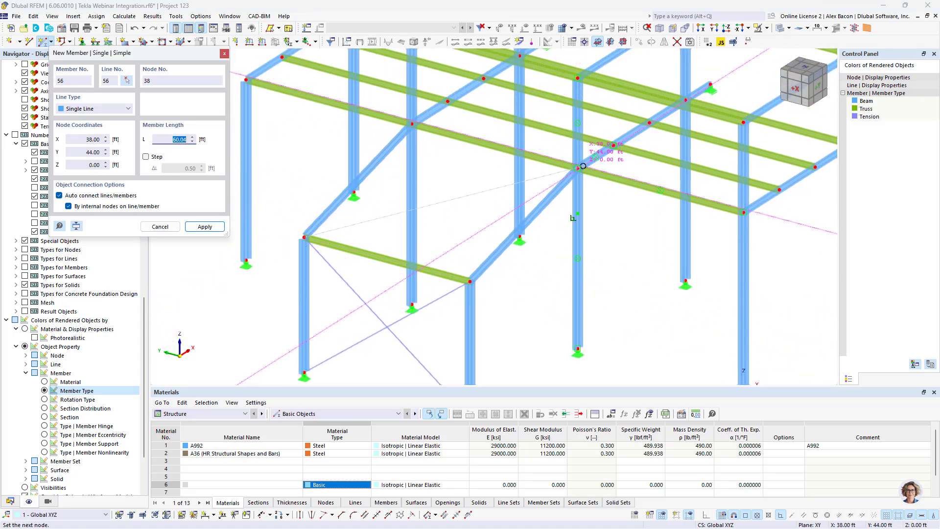
click(578, 168)
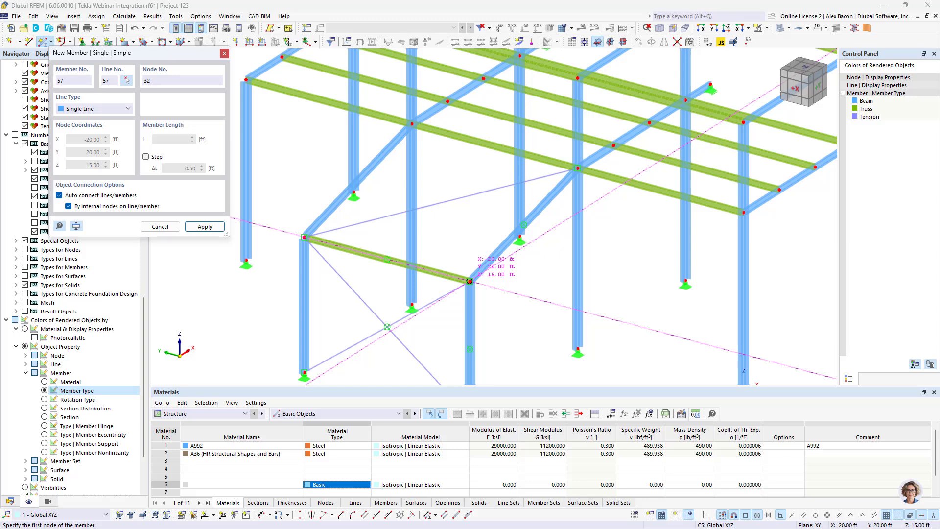
click(469, 281)
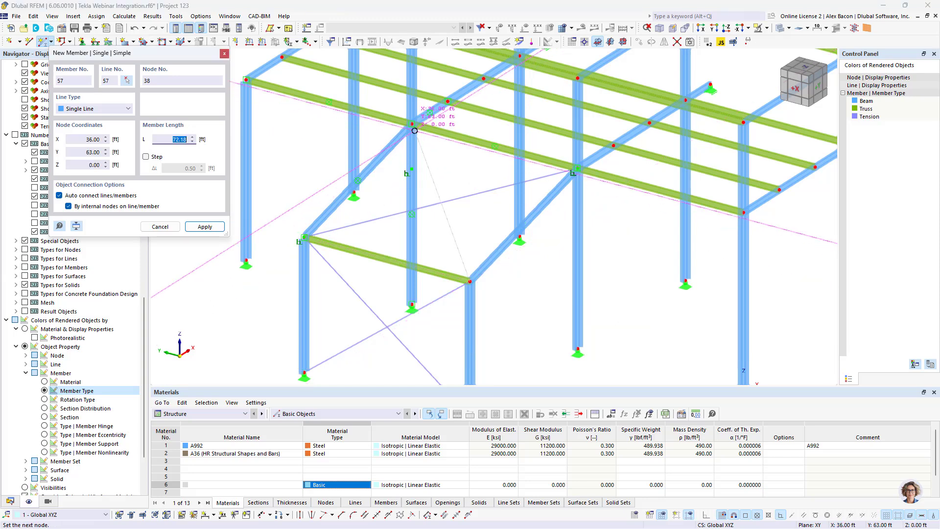
click(413, 125)
Draw two crossing tension members across the adjoining flat roof bay, between Y = 20 ft and Y = 40 ft
scroll(415, 131, down, 1)
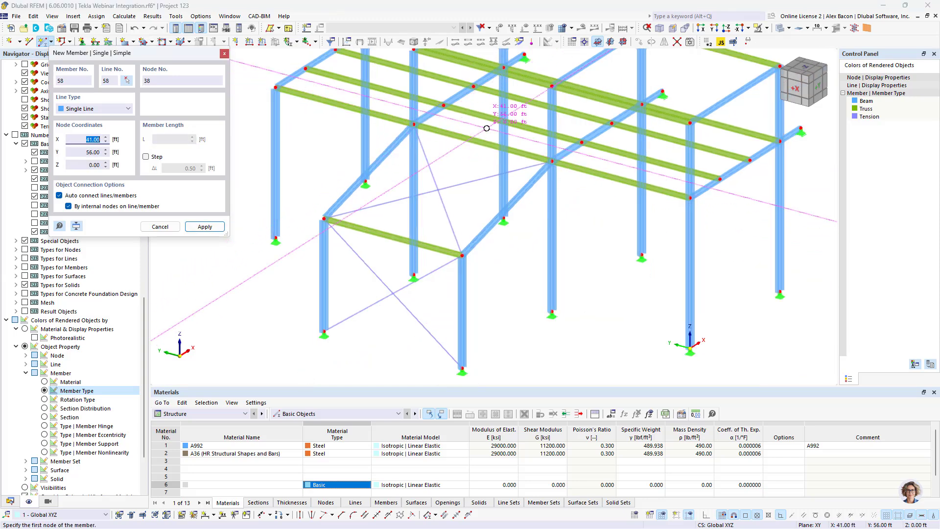
ctrl+middle_drag(487, 128, 414, 259)
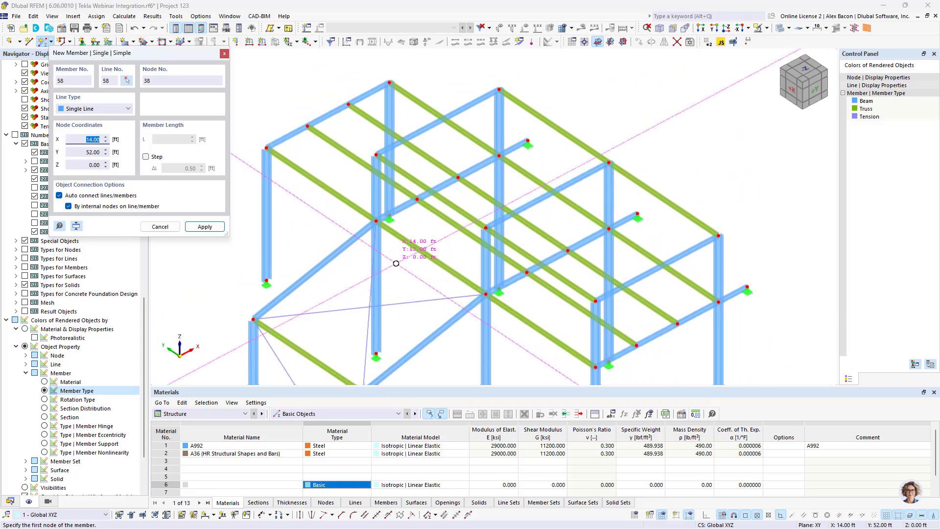
click(376, 221)
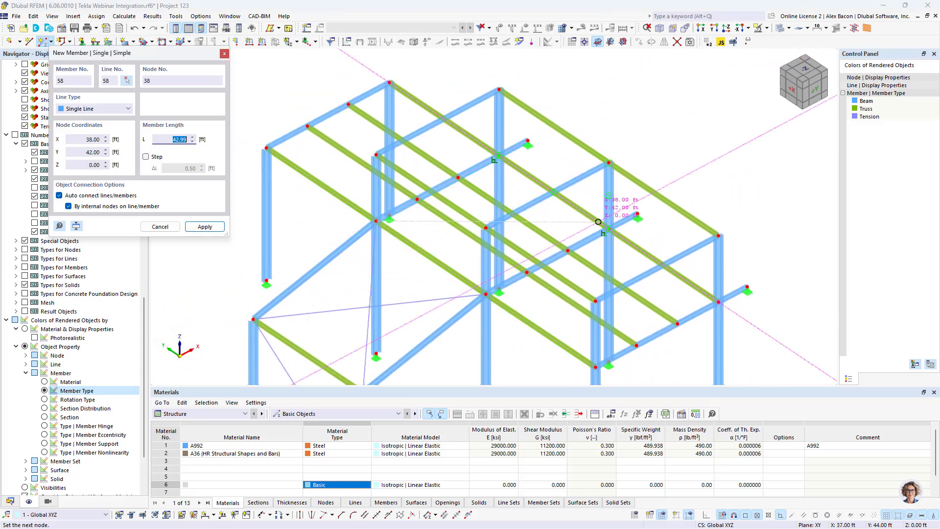
click(609, 229)
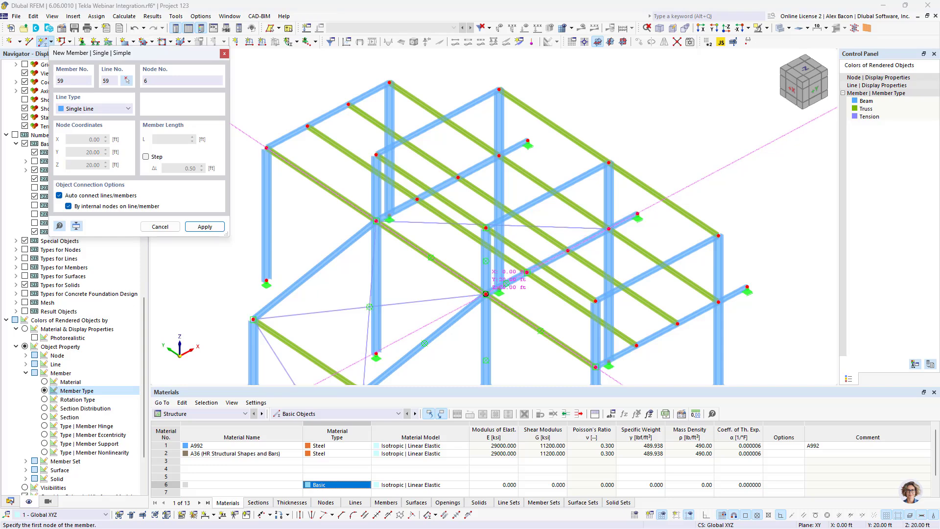
click(485, 289)
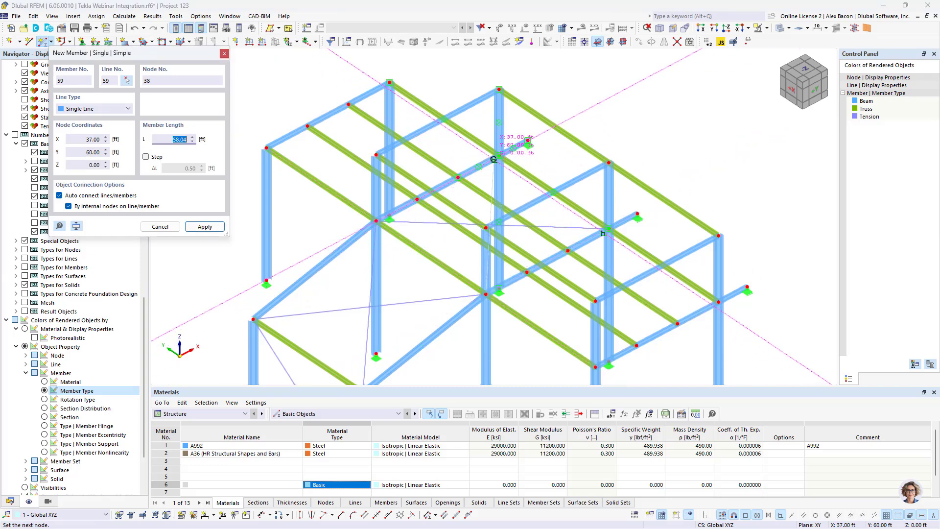
click(499, 155)
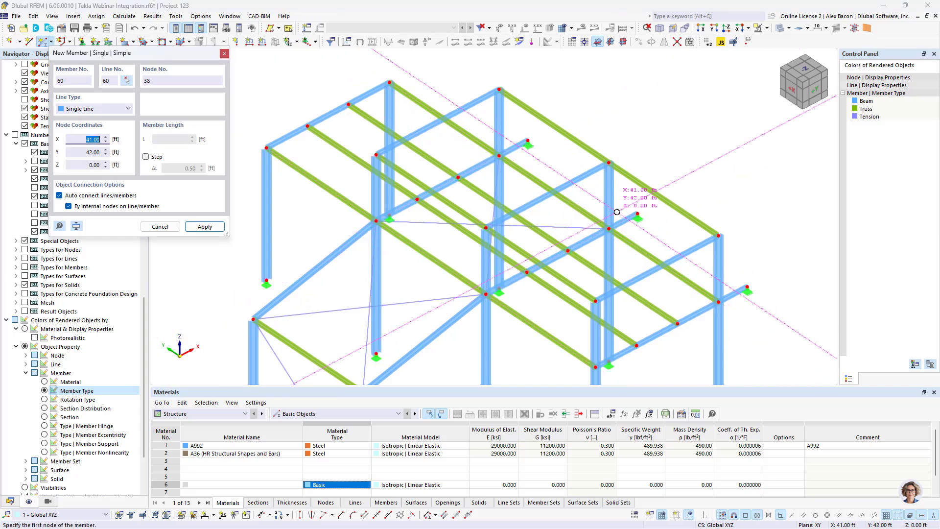
Cross-brace the wall bay at X = 20 ft between Y = 20 ft and Y = 40 ft with two tension members
ctrl+middle_drag(625, 211, 363, 137)
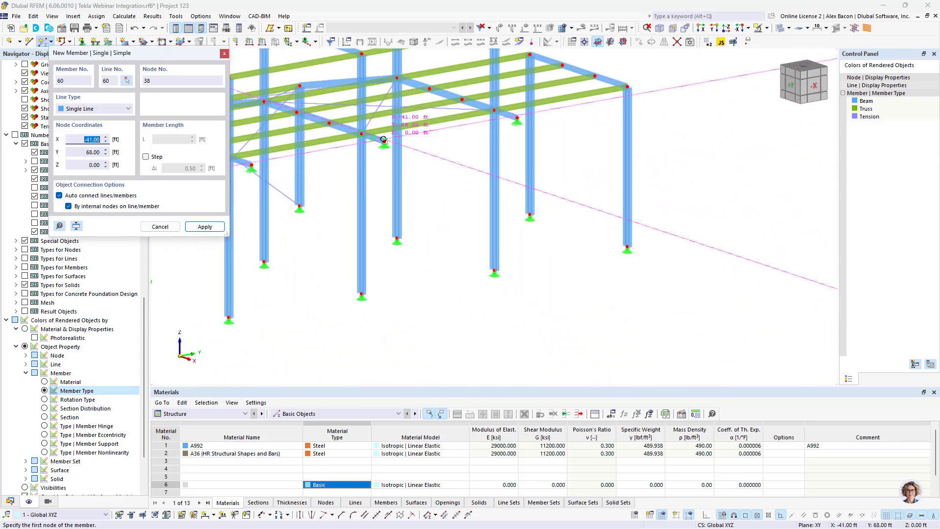
click(362, 134)
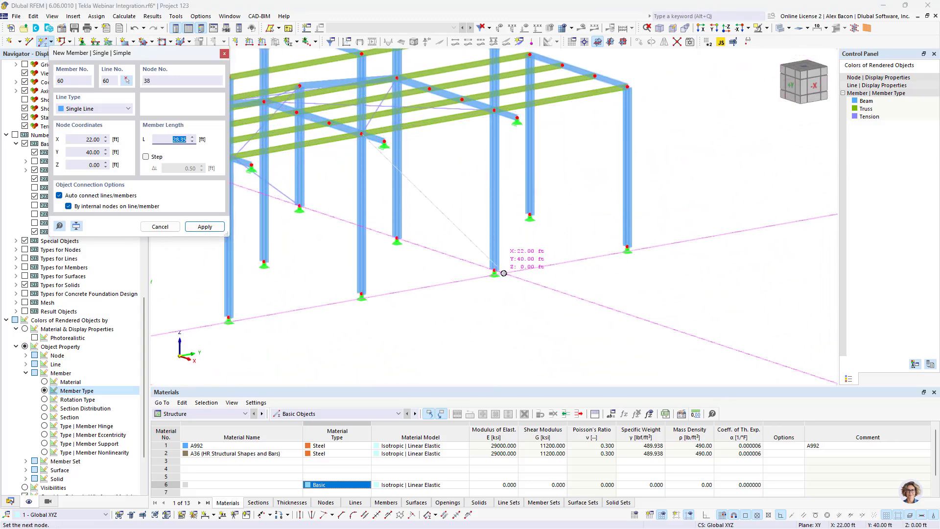
click(495, 269)
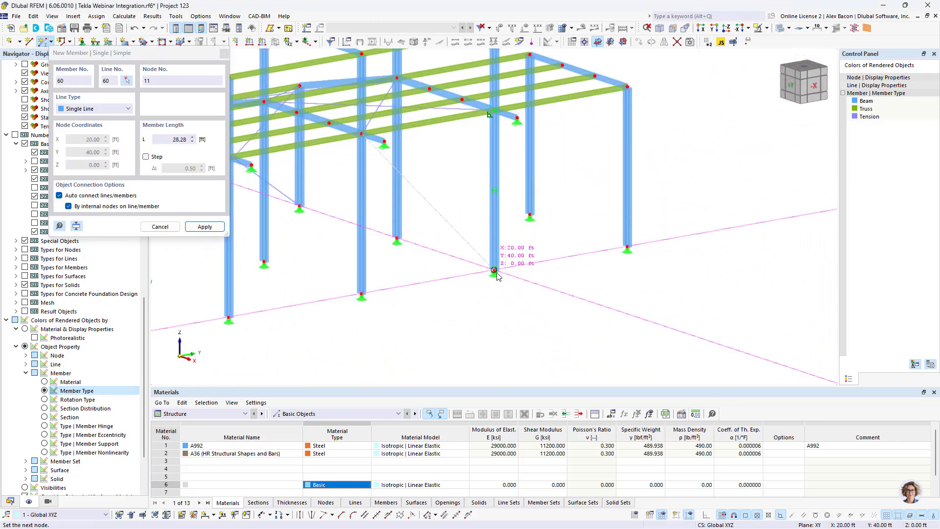
click(362, 294)
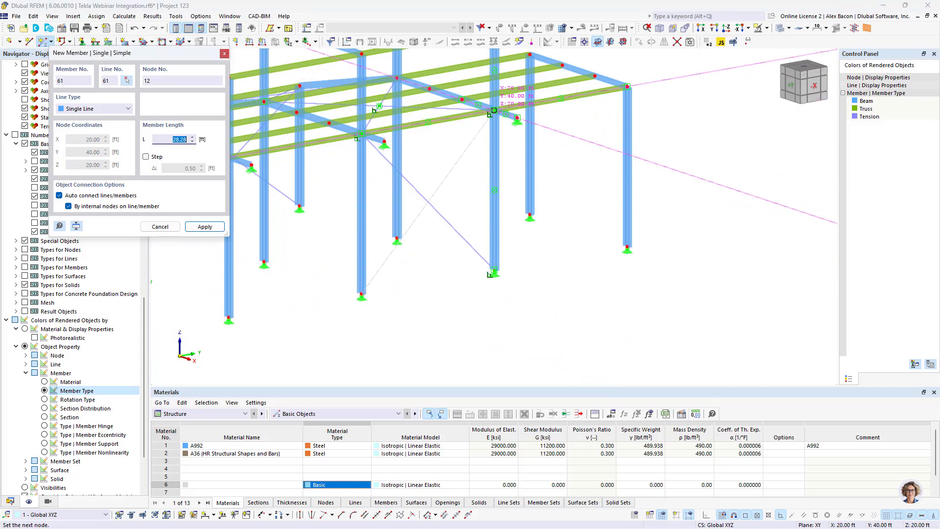
click(494, 110)
key(Escape)
Color the rendered members by section instead of member type and view the whole frame
scroll(452, 201, down, 5)
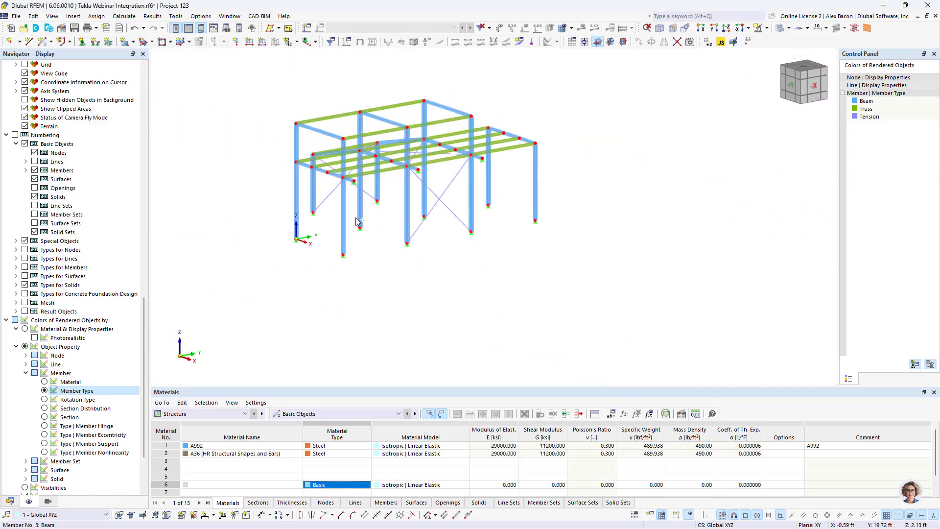
ctrl+middle_drag(359, 222, 580, 239)
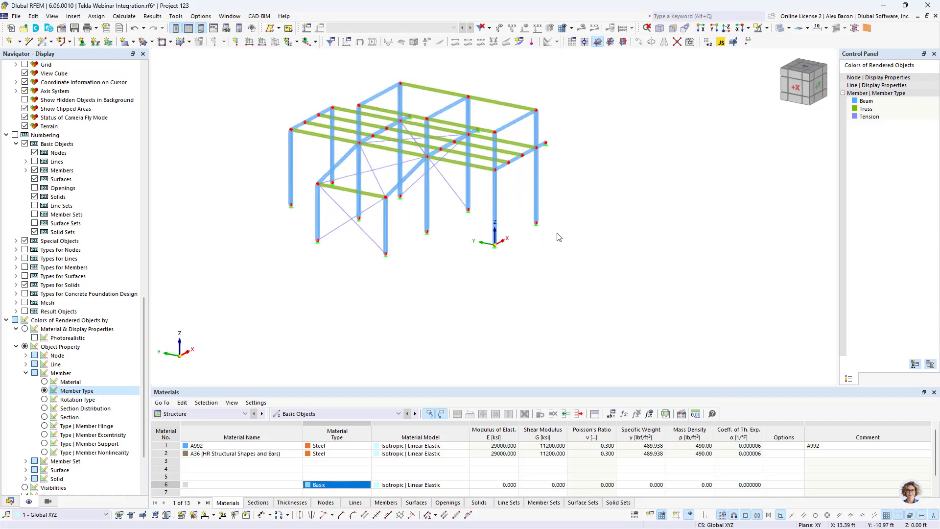
scroll(331, 238, up, 3)
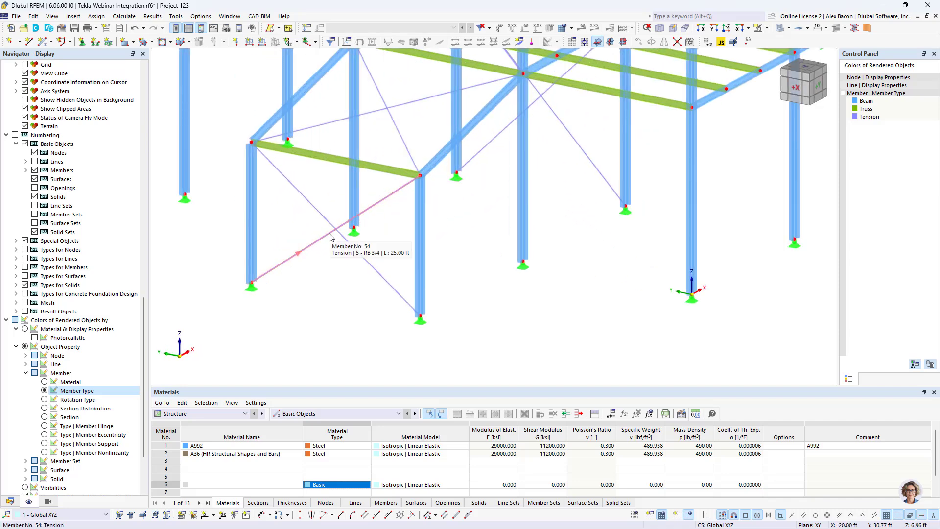
click(44, 417)
scroll(425, 233, down, 5)
middle_drag(425, 232, 429, 265)
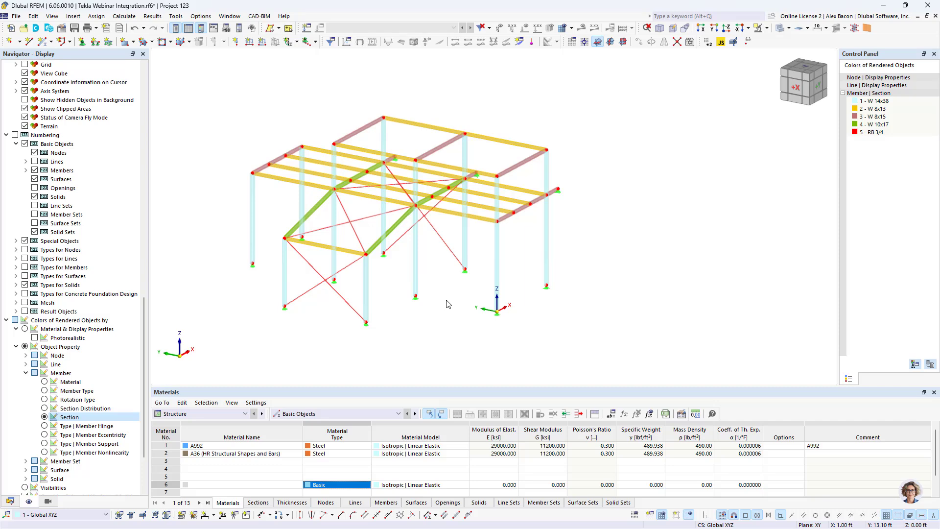
Open the model's base data and examine the add-ons and the standard groups for load case classification and combinations
click(8, 501)
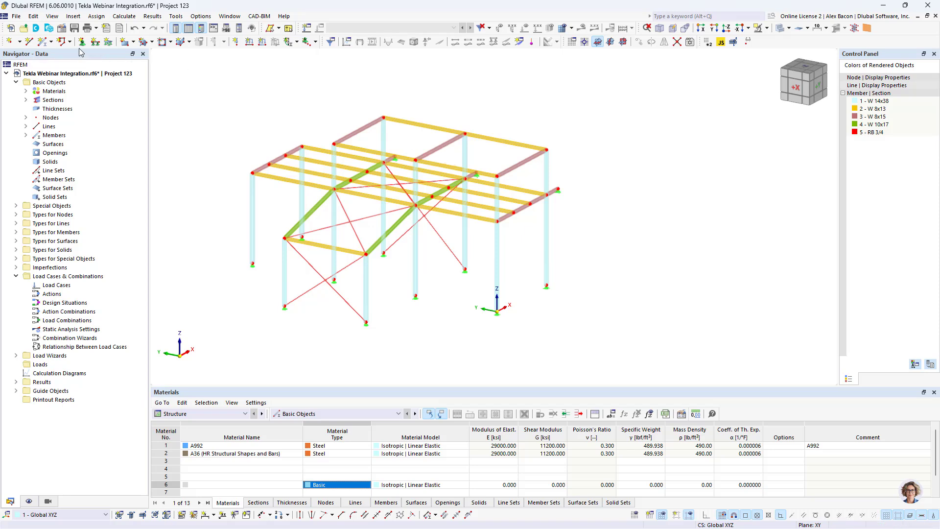
click(62, 30)
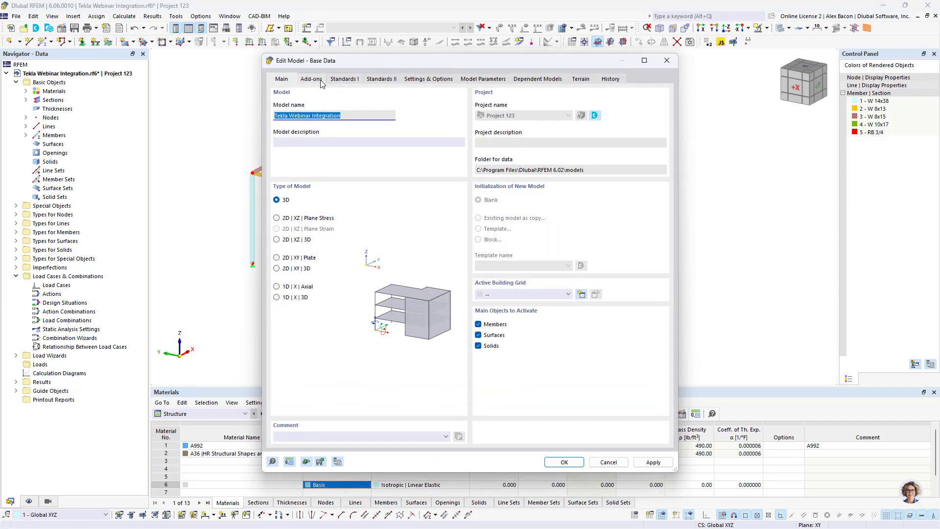
click(344, 81)
click(312, 79)
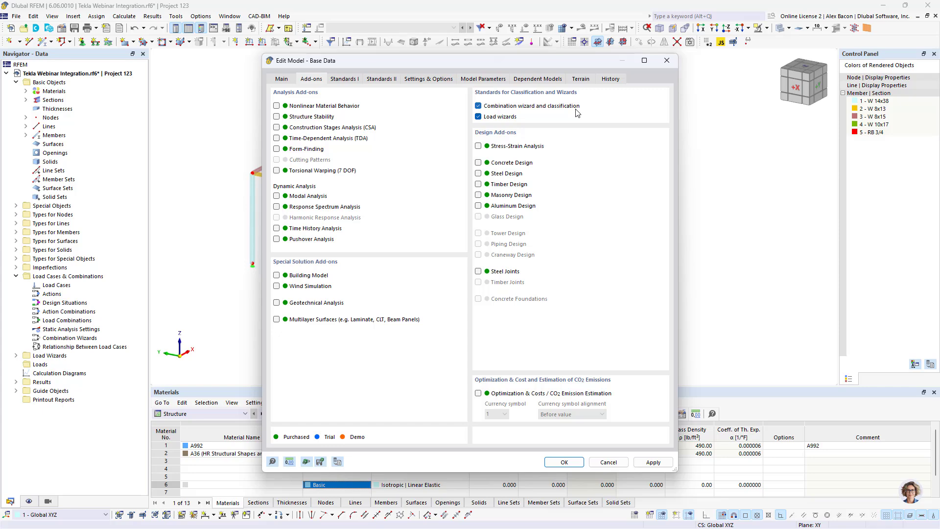
click(352, 79)
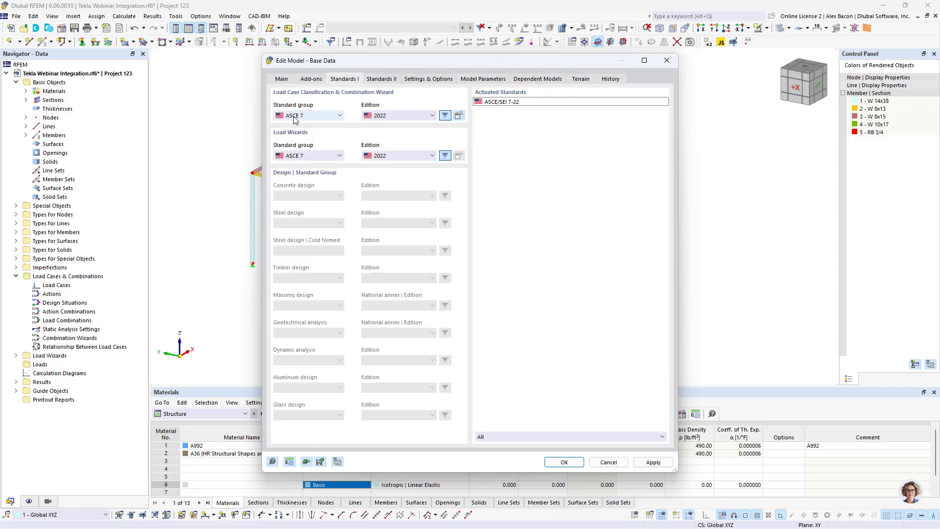
click(323, 117)
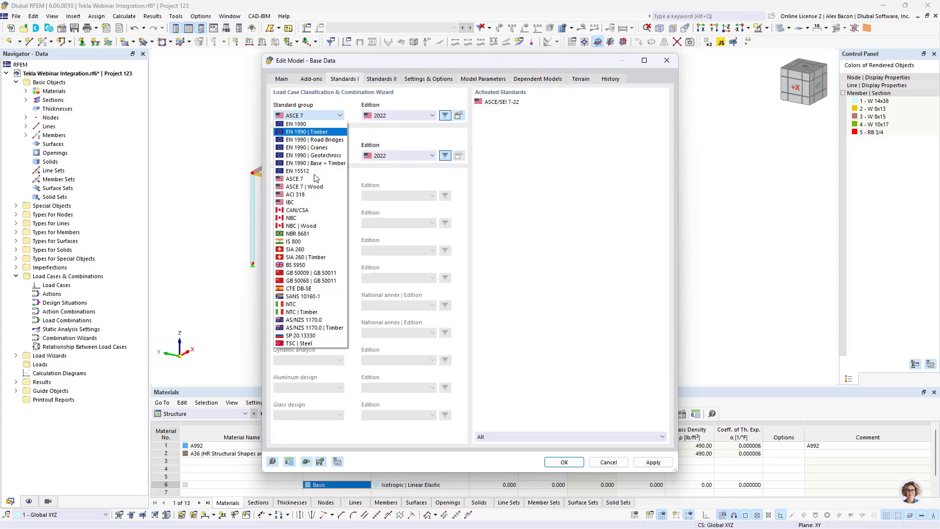
click(323, 117)
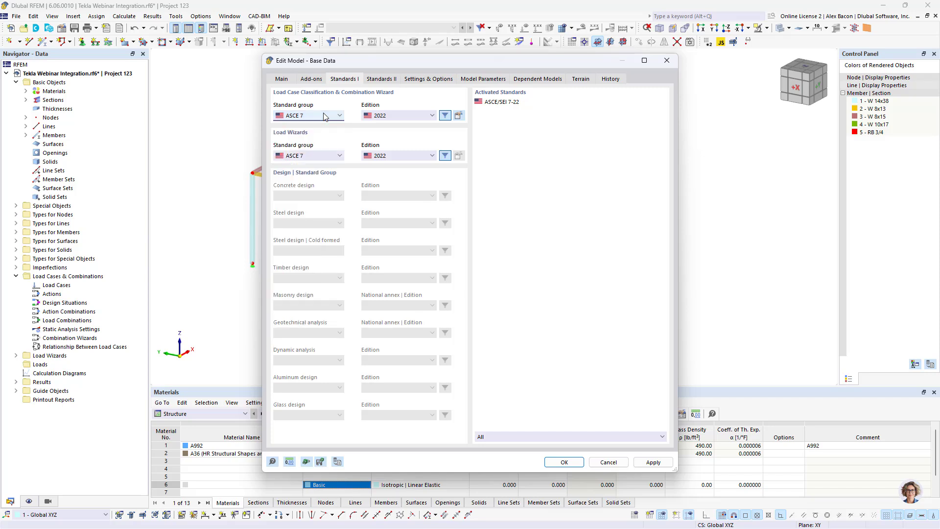
Examine the load wizards add-on and its available standard groups, keeping ASCE 7 2022, and accept the base data
click(312, 79)
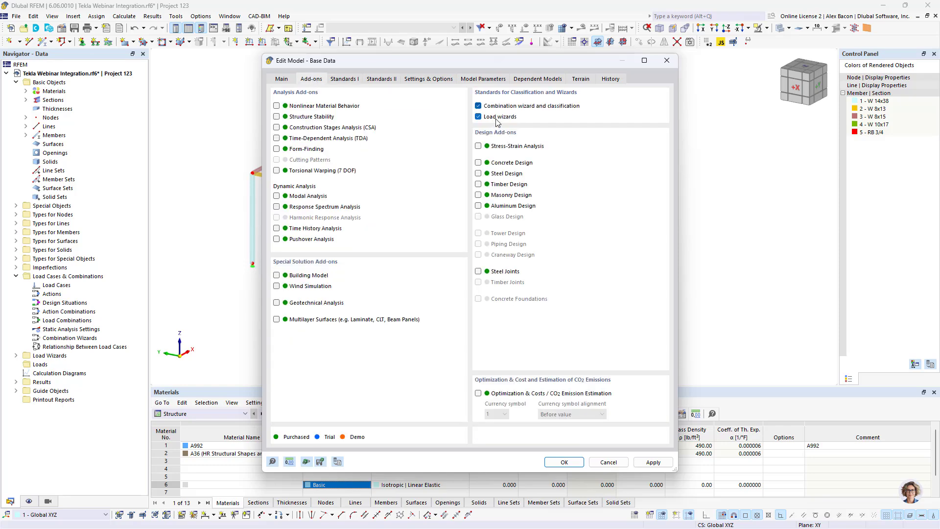
click(344, 80)
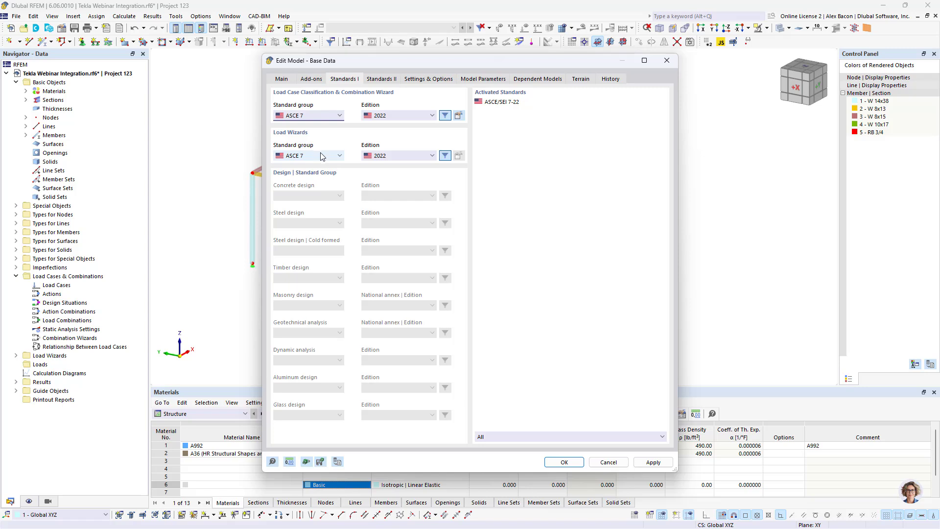
click(300, 159)
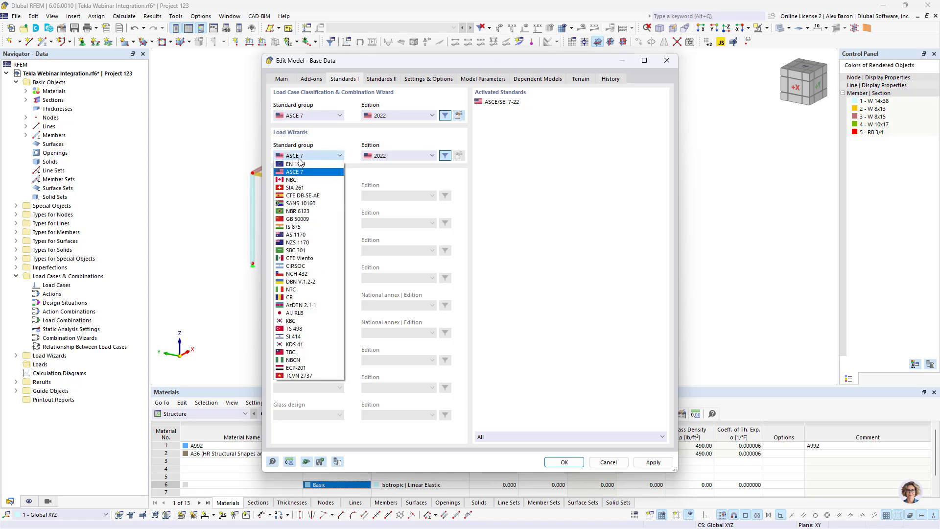
click(300, 157)
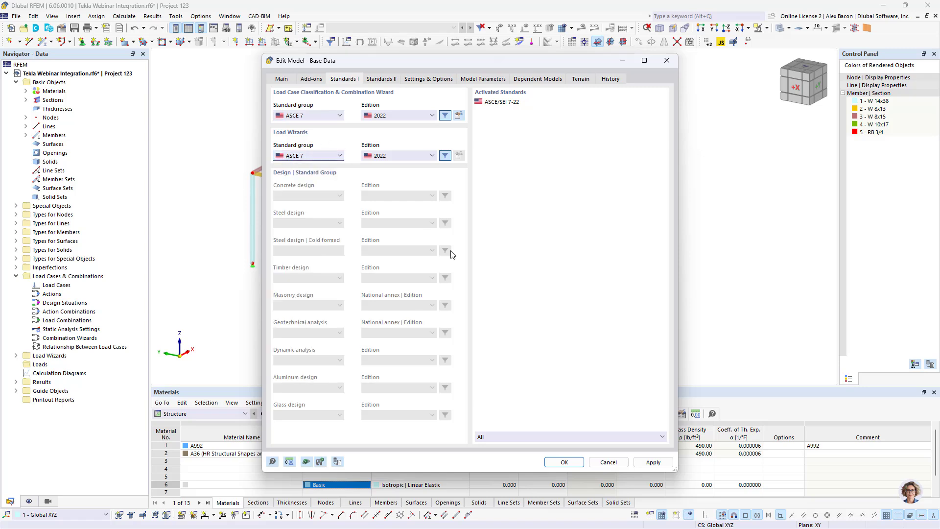
click(564, 462)
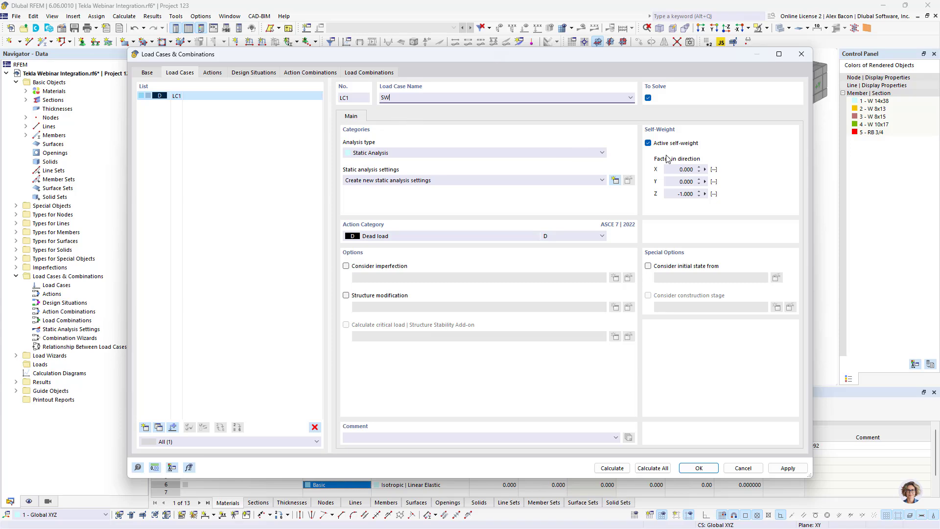
Create geometrically linear static analysis settings with the Newton-Raphson method for load case LC1 SW
click(405, 185)
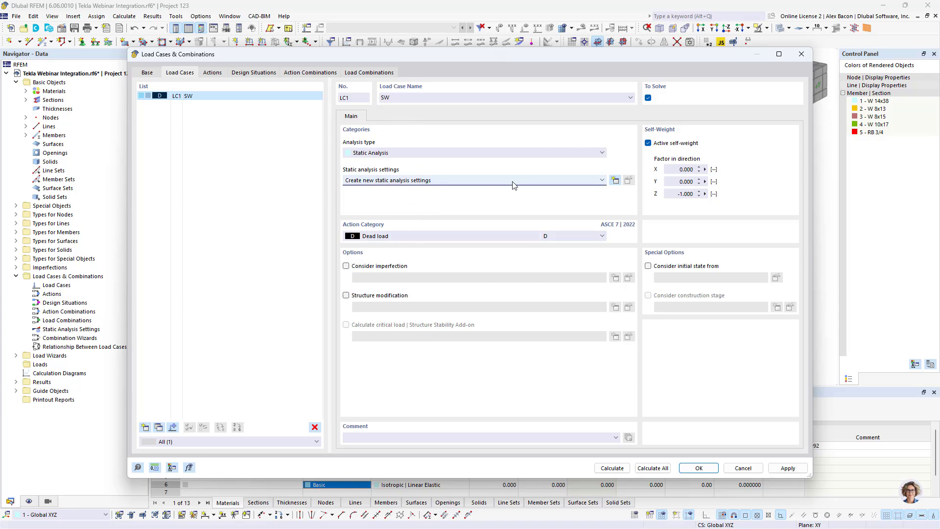
click(615, 181)
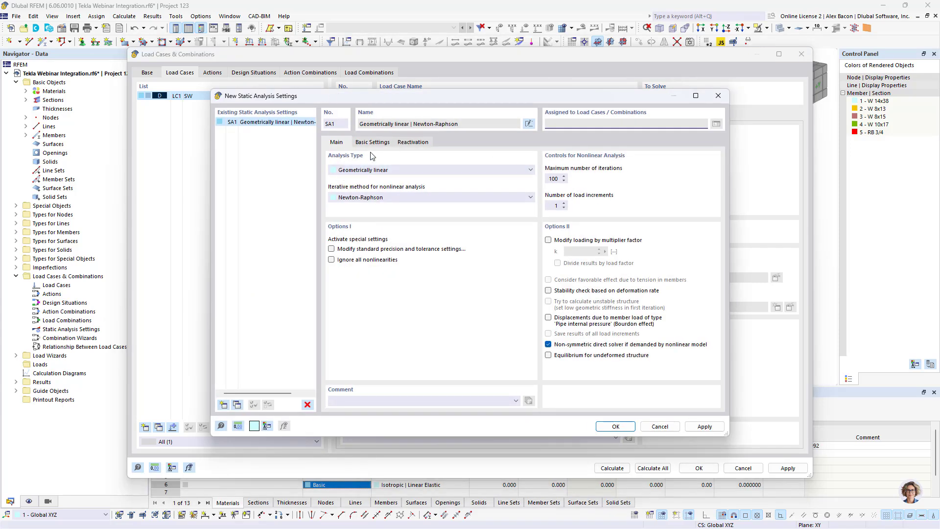
click(396, 174)
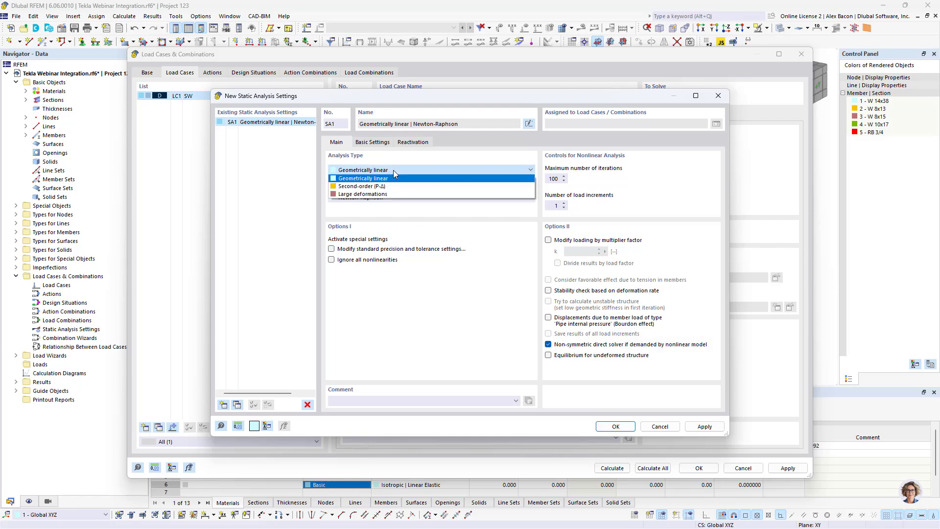
click(409, 178)
click(616, 426)
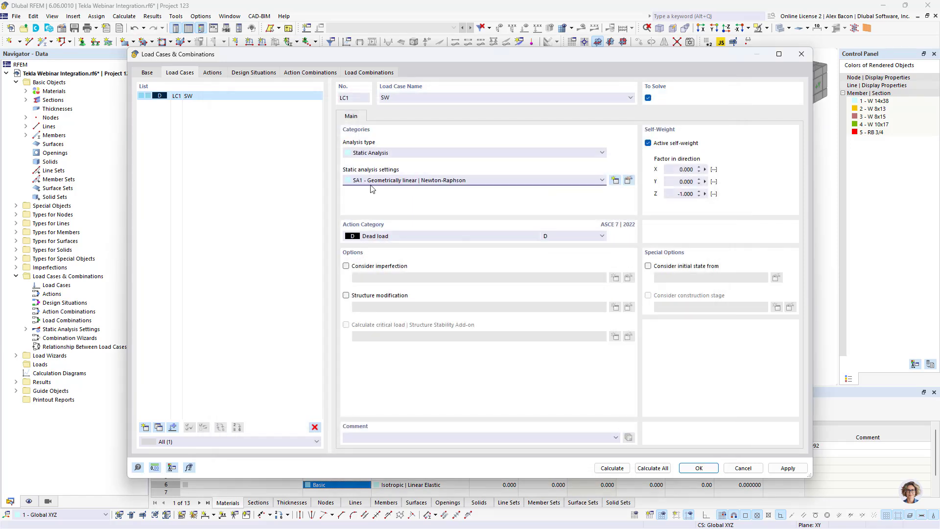
Add load cases LC2 and LC3, name LC2 "Live" and assign it the Live load action category
click(145, 428)
click(145, 427)
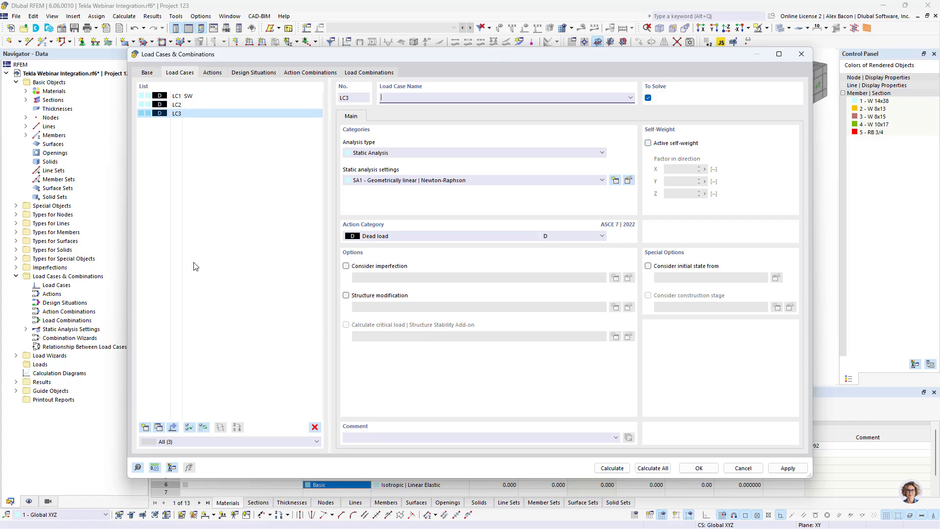
click(206, 104)
click(432, 95)
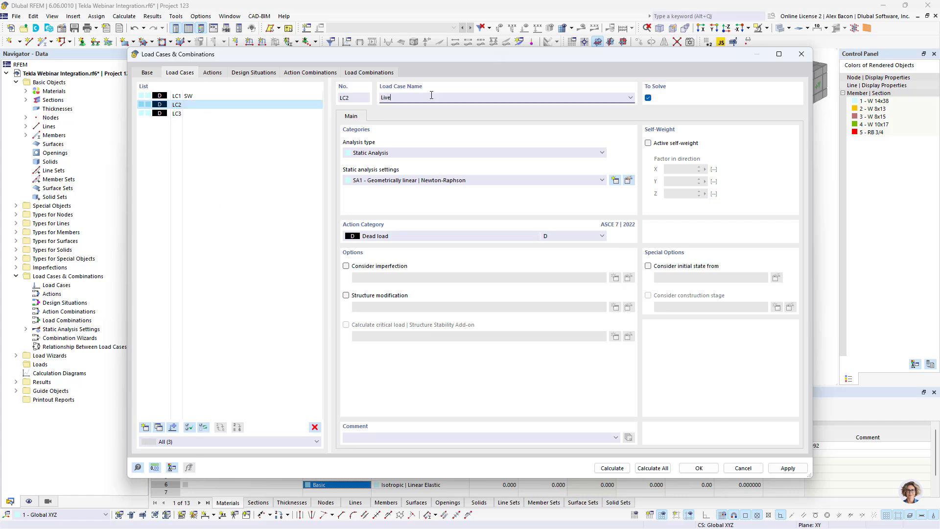
click(400, 237)
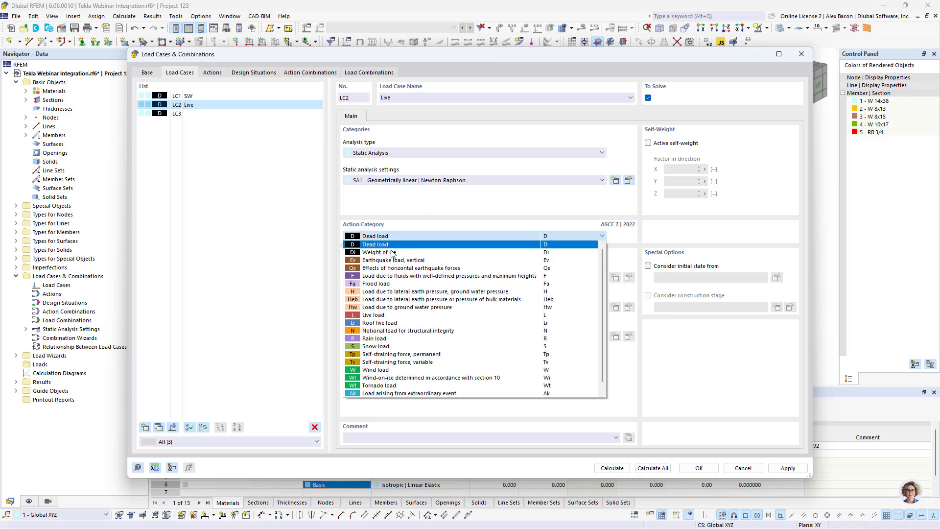
click(381, 315)
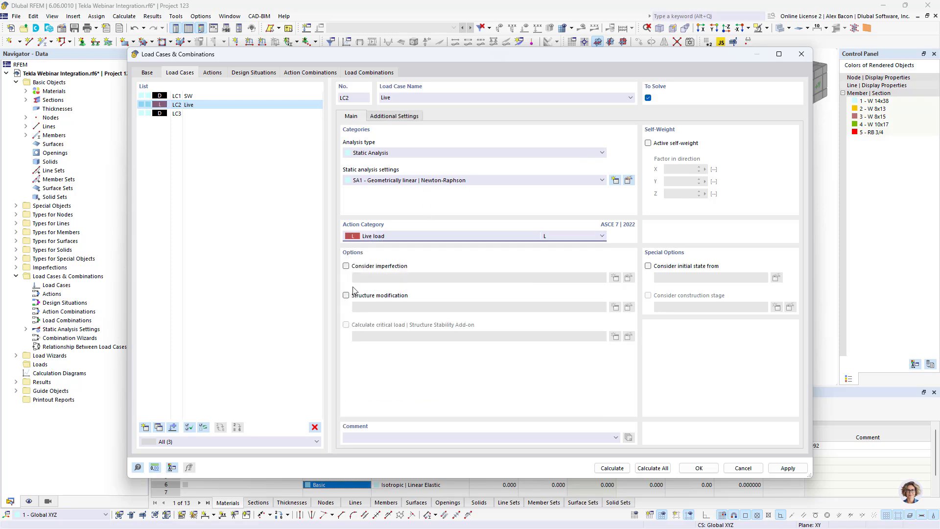
Assign LC3 the Snow load action category, name it "Snow", check the actions and apply the load cases
click(197, 114)
click(401, 237)
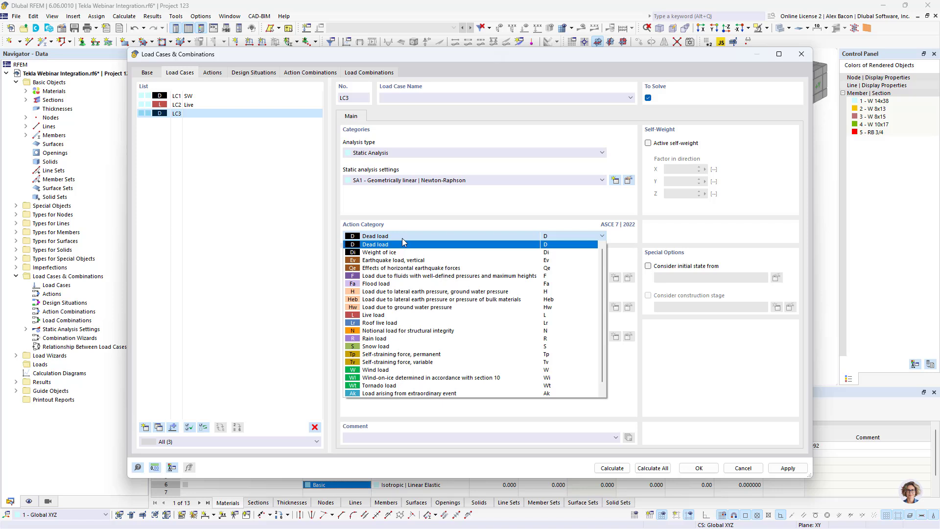
click(380, 347)
click(435, 99)
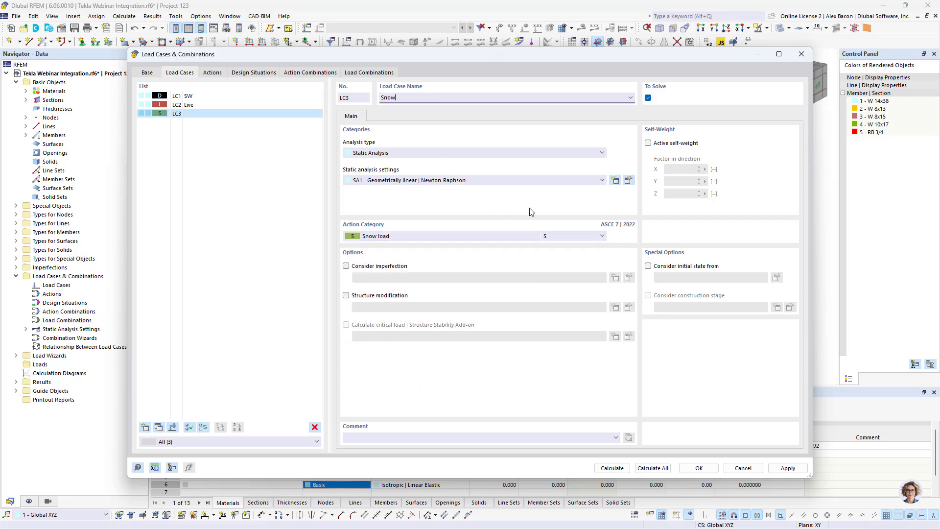
click(218, 75)
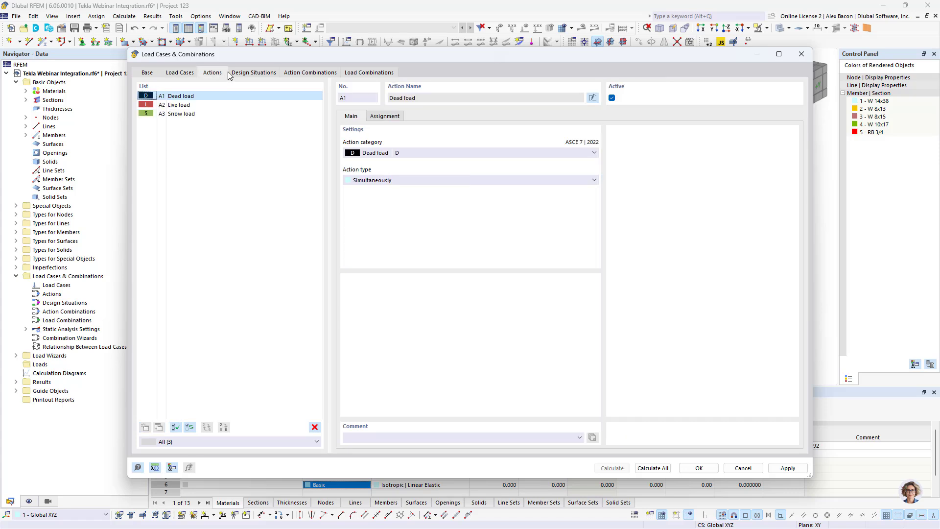
click(188, 73)
click(786, 469)
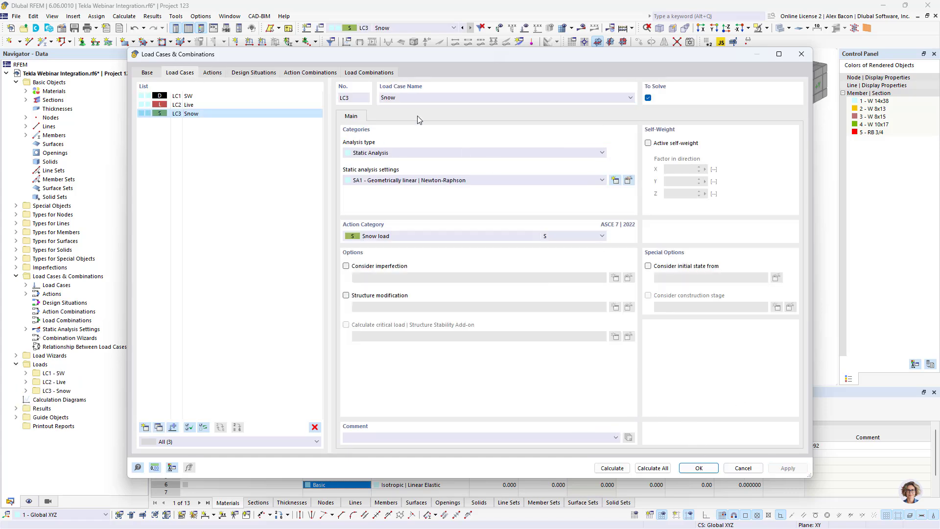
Create a design situation of type Section 2.3 (LRFD), 1. to 5
click(268, 75)
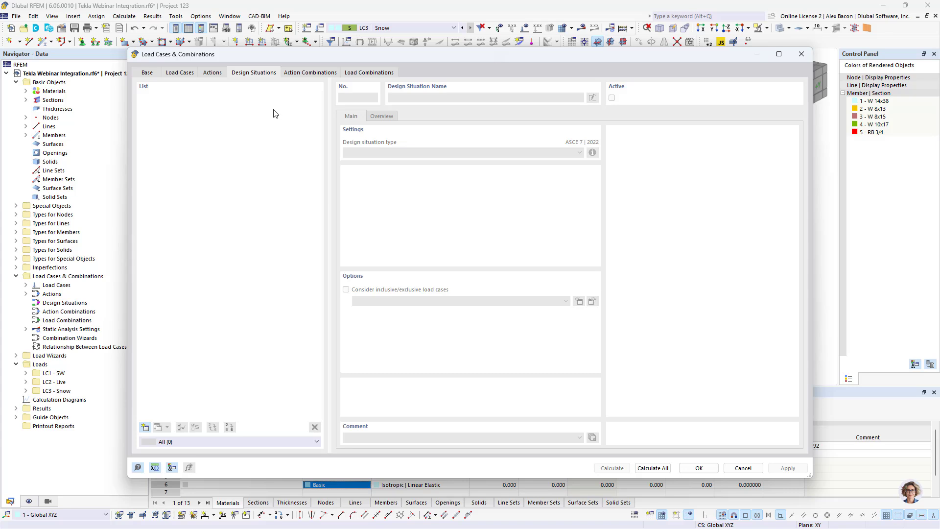
click(145, 429)
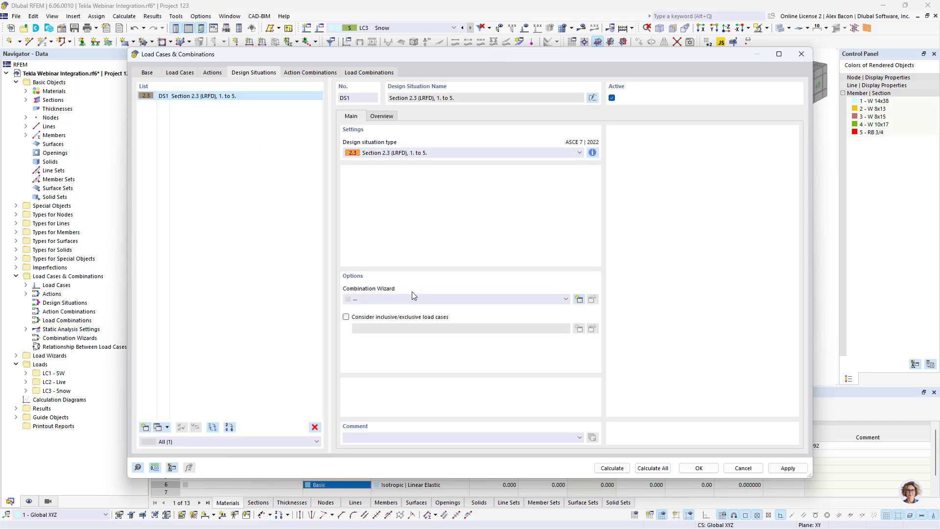
click(417, 153)
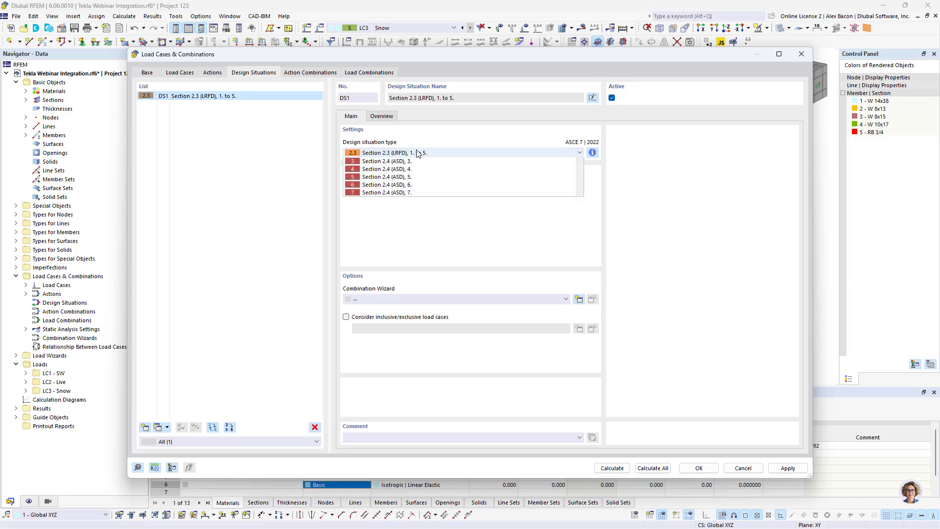
click(426, 160)
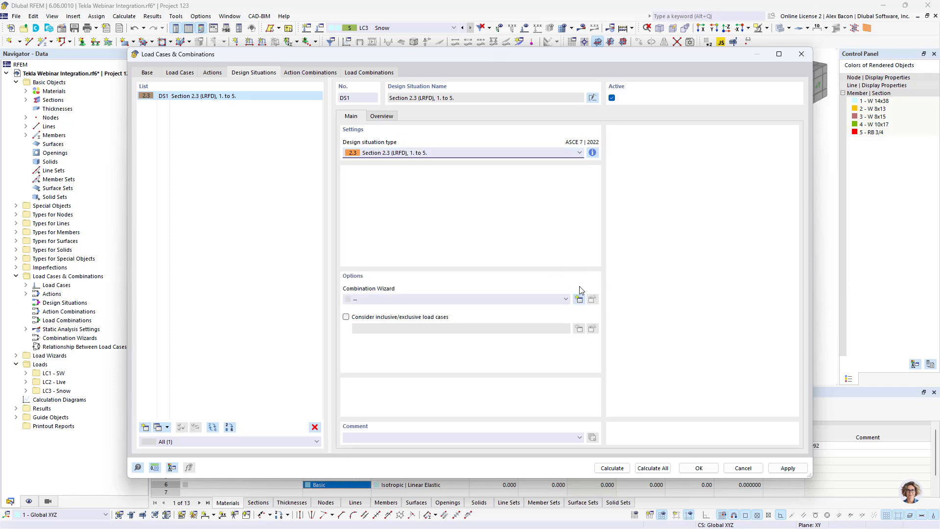
Create a combination wizard for the LRFD design situation that generates load combinations with new second-order (P-Δ) Newton-Raphson static analysis settings
click(579, 300)
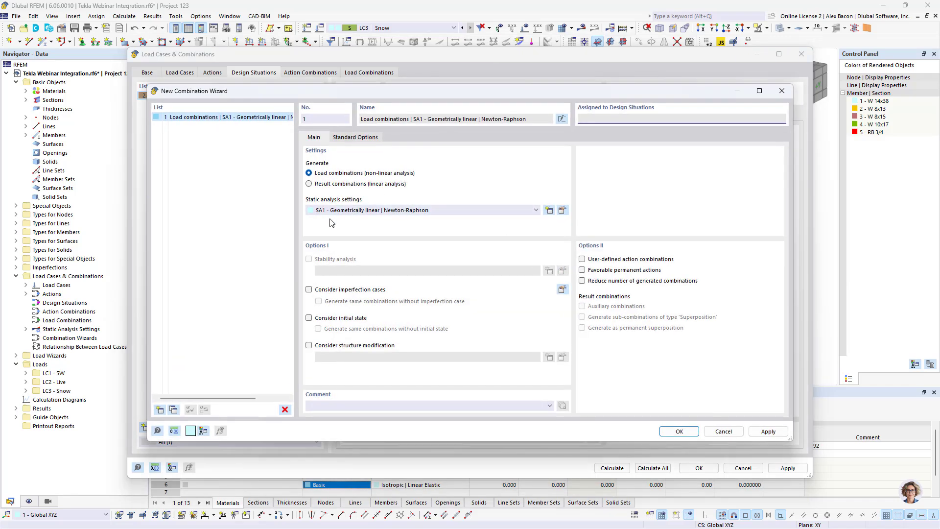
click(357, 211)
click(358, 228)
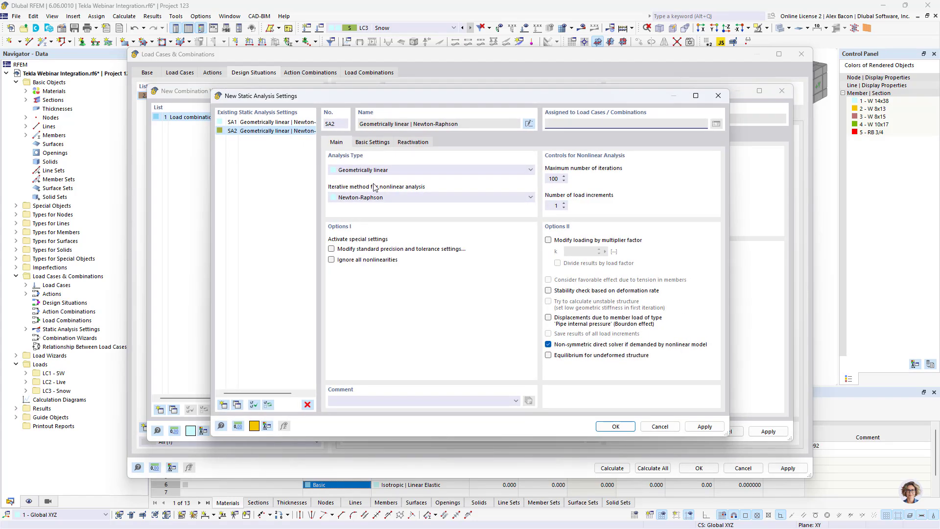
click(375, 185)
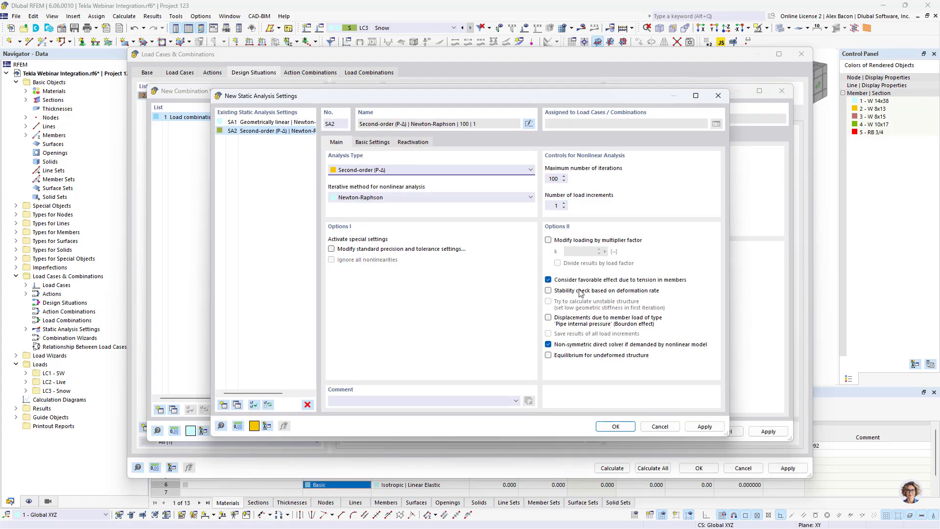
click(616, 427)
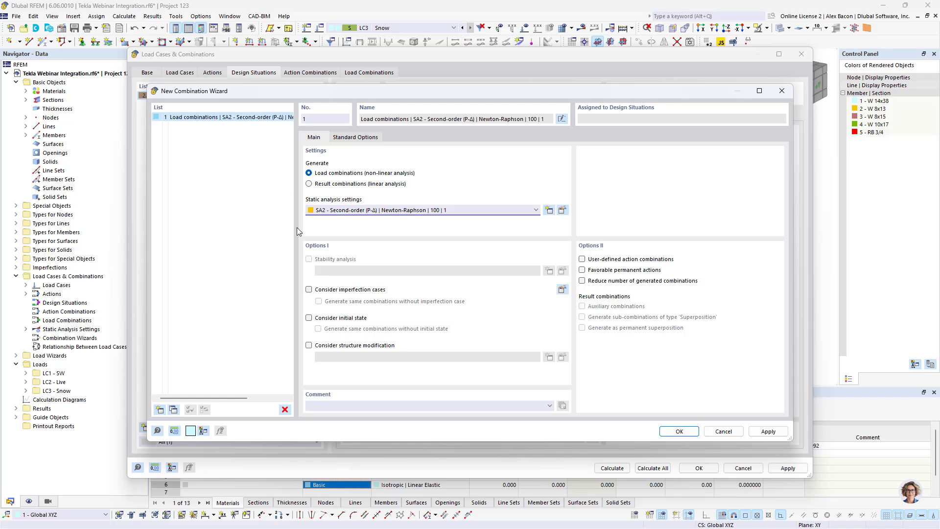
click(681, 432)
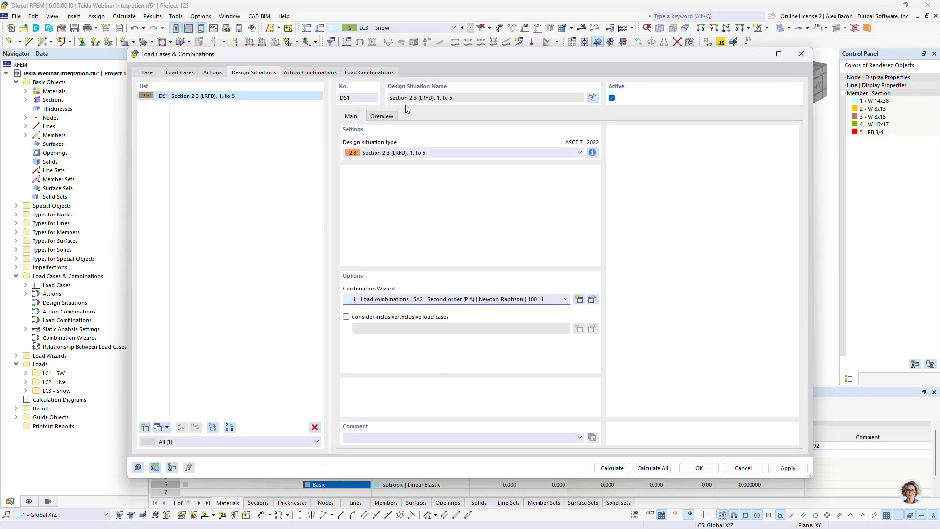
Examine the LRFD combination rules and the generated action and load combinations, and accept the load cases and combinations
click(592, 153)
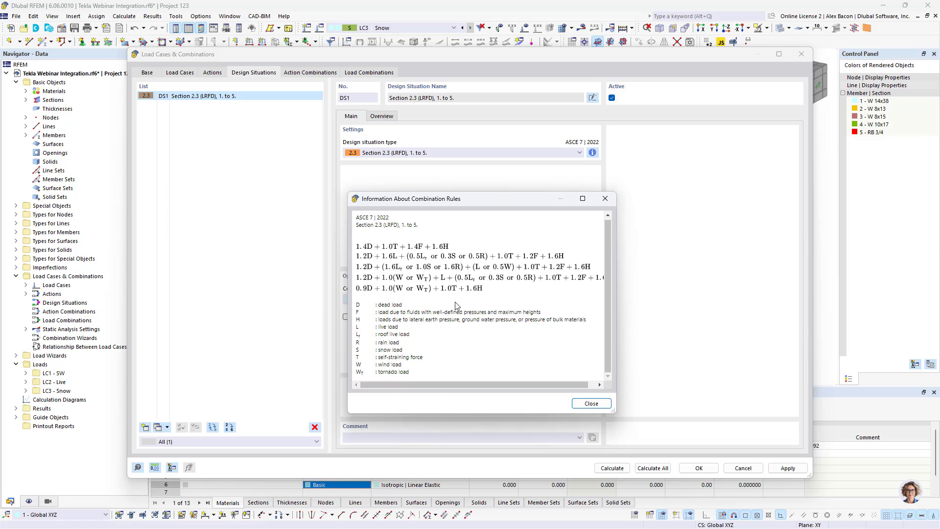
click(606, 199)
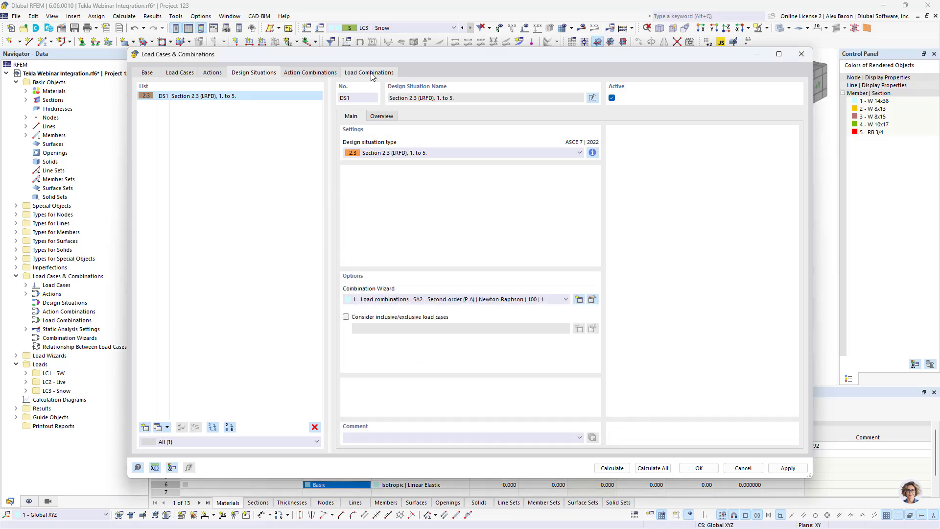
click(371, 73)
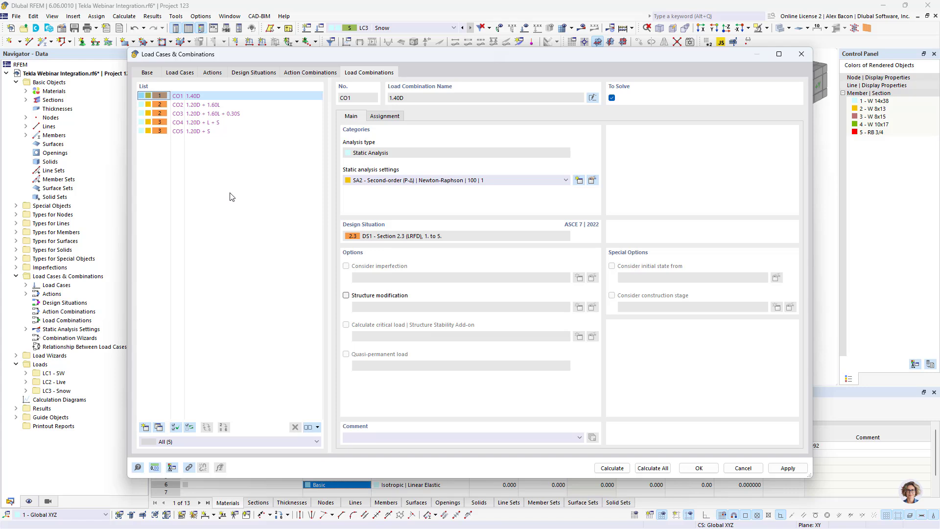
click(310, 73)
click(386, 118)
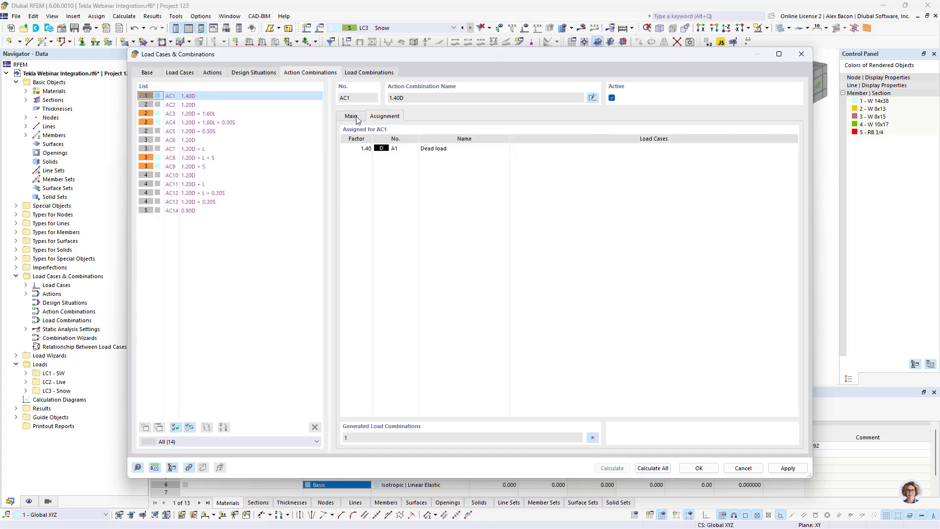
click(356, 118)
click(263, 72)
click(369, 119)
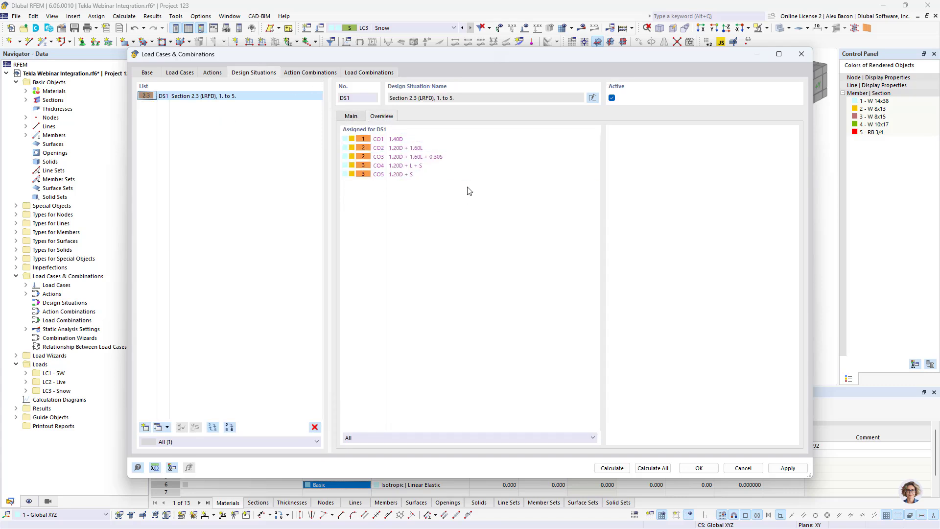
click(699, 468)
Make LC2 Live current and start a Member Loads from Area Load wizard with a uniform -0.100 ksf load in the global Z direction
click(387, 28)
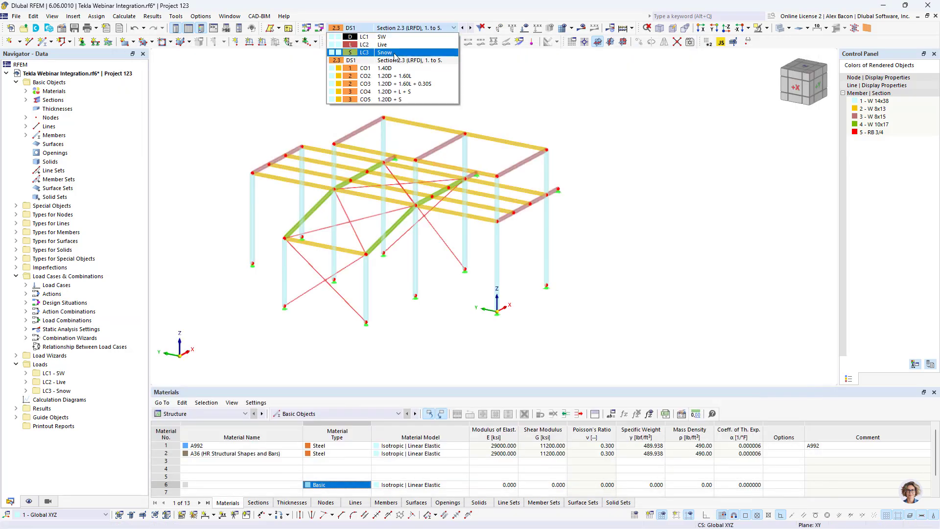
click(392, 47)
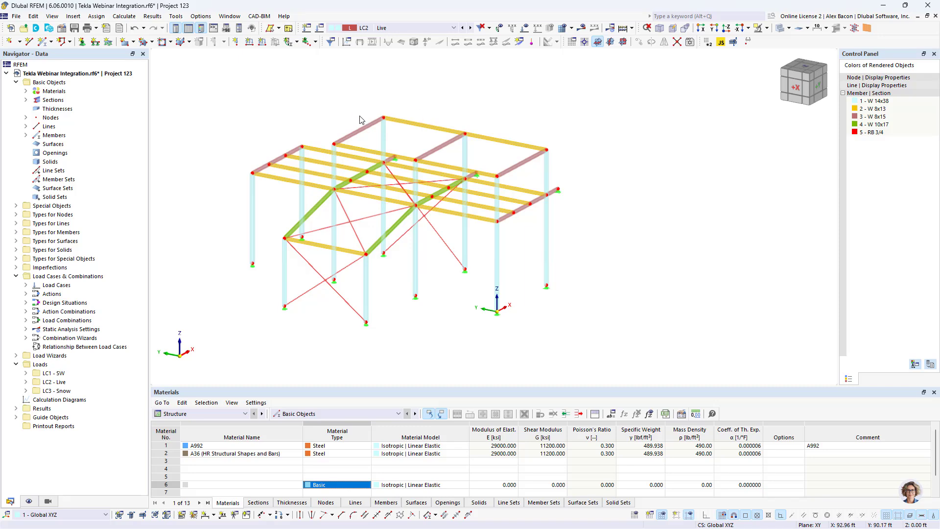
ctrl+middle_drag(343, 104, 472, 183)
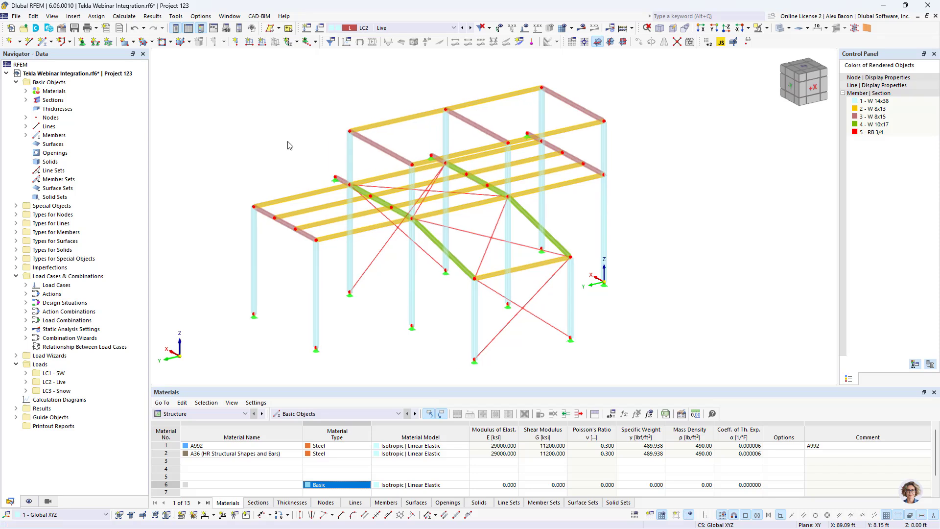
click(73, 16)
mouse_move(124, 136)
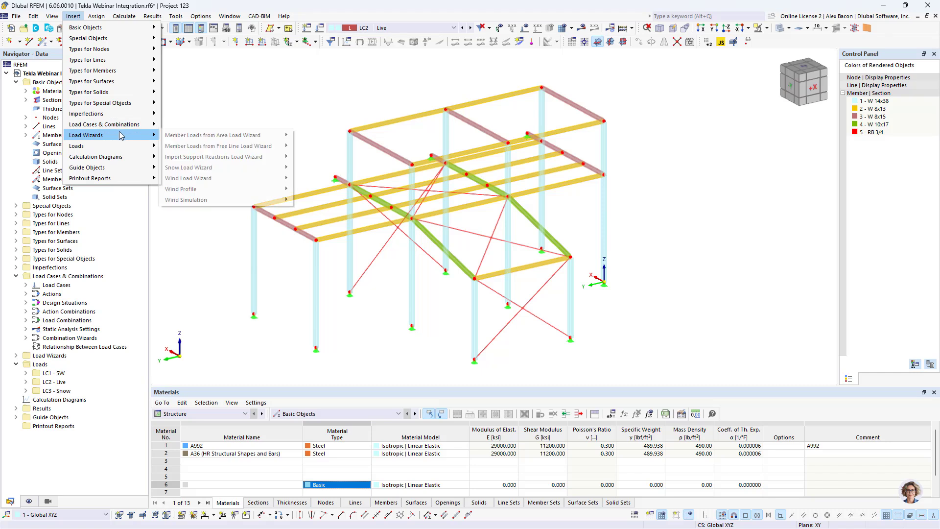
mouse_move(204, 141)
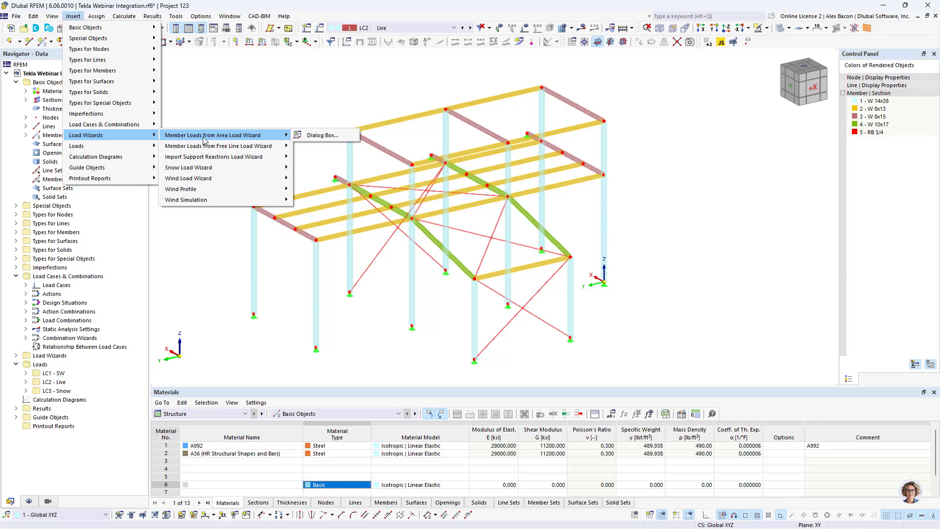
click(324, 135)
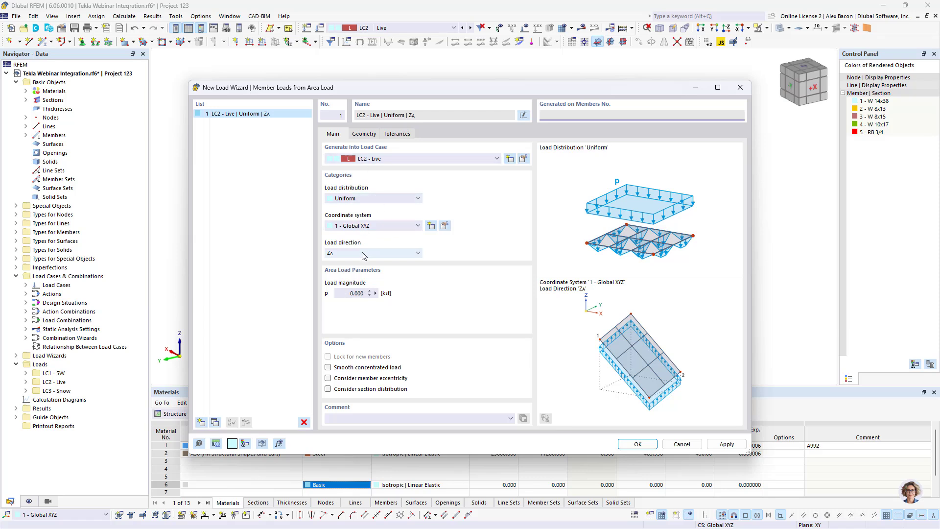
click(345, 292)
key(BackSpace)
Define the area load plane on the elevated floor by corner nodes 10, 12, 4 and 2
click(364, 134)
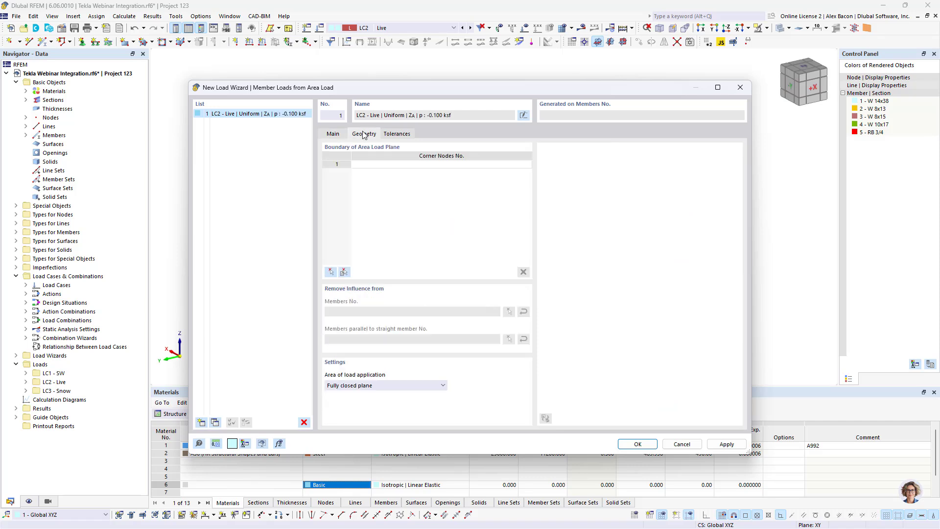
click(331, 272)
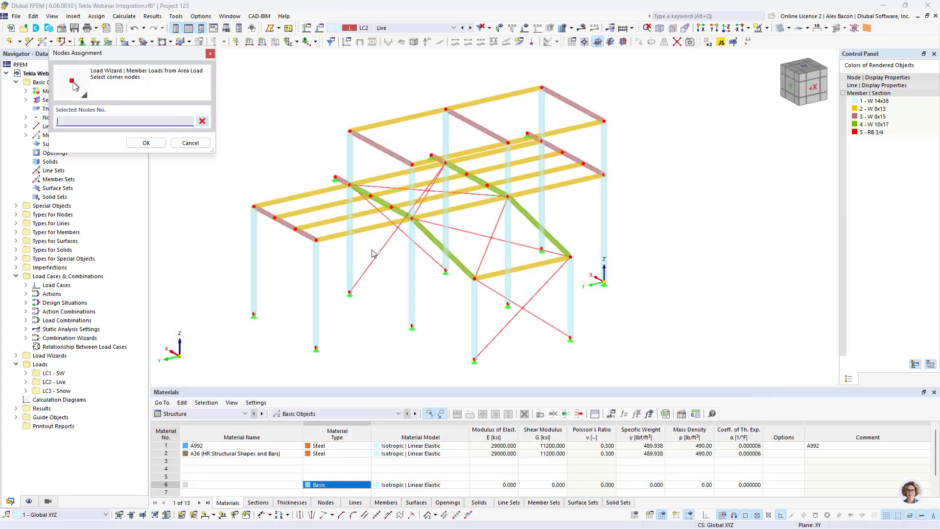
click(412, 219)
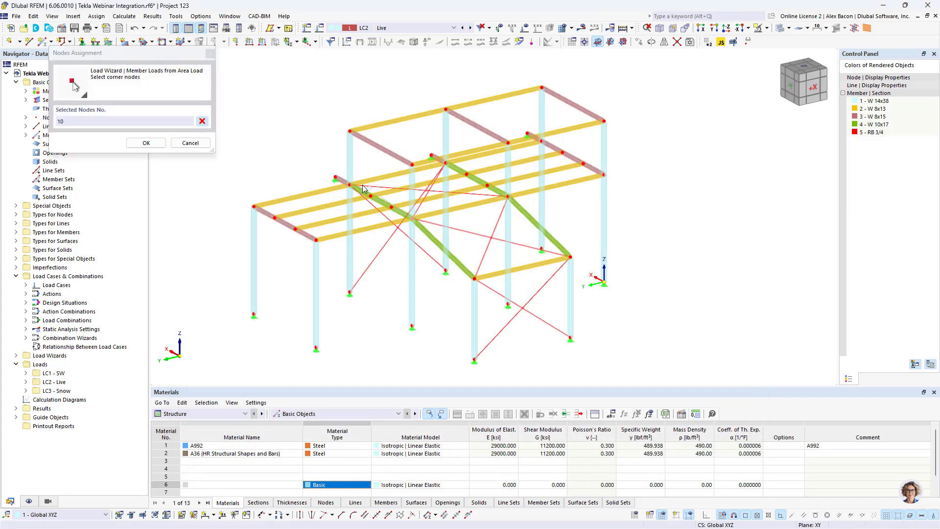
click(350, 185)
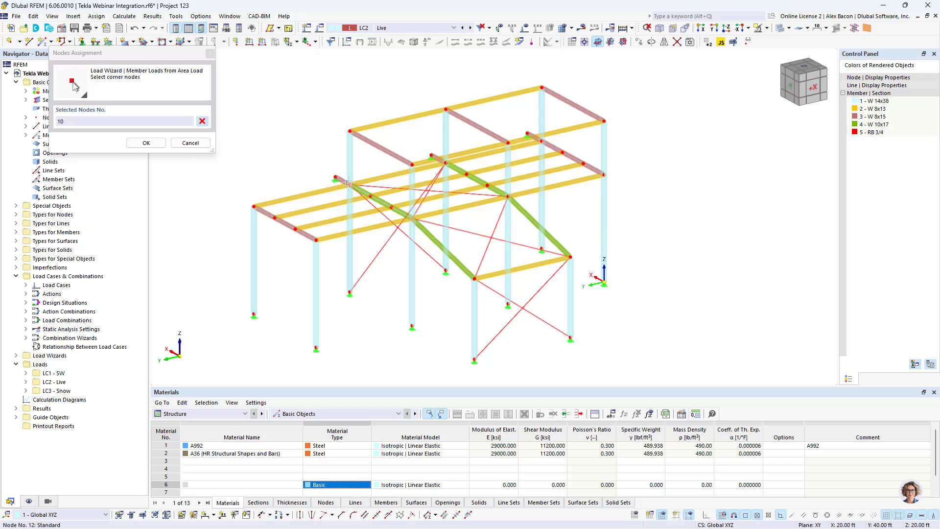
click(542, 140)
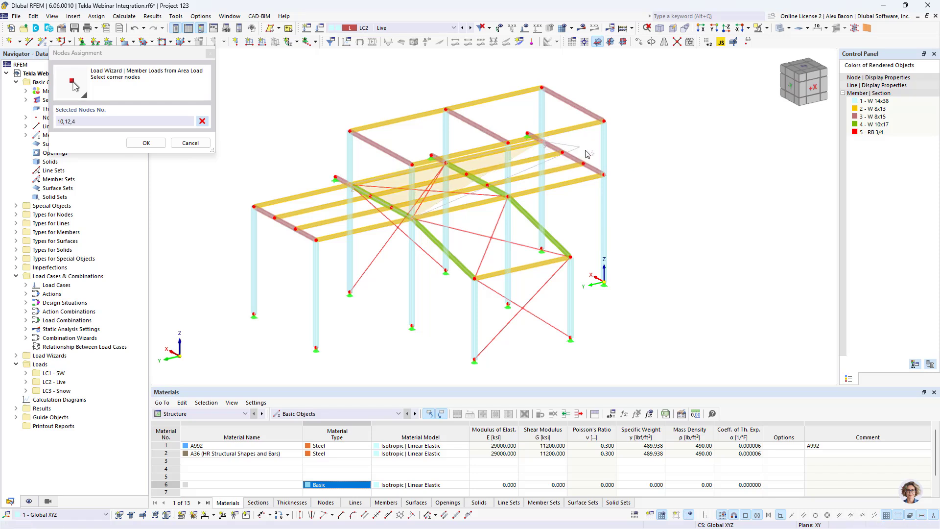
click(603, 175)
key(Return)
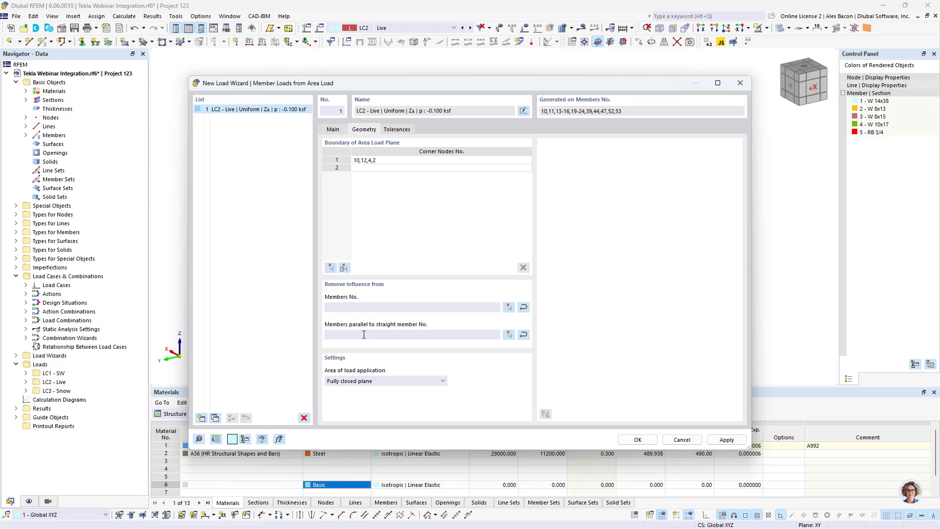
Exclude members parallel to member 44, the sloped girder at the floor edge, from the live area load and create the load
click(509, 334)
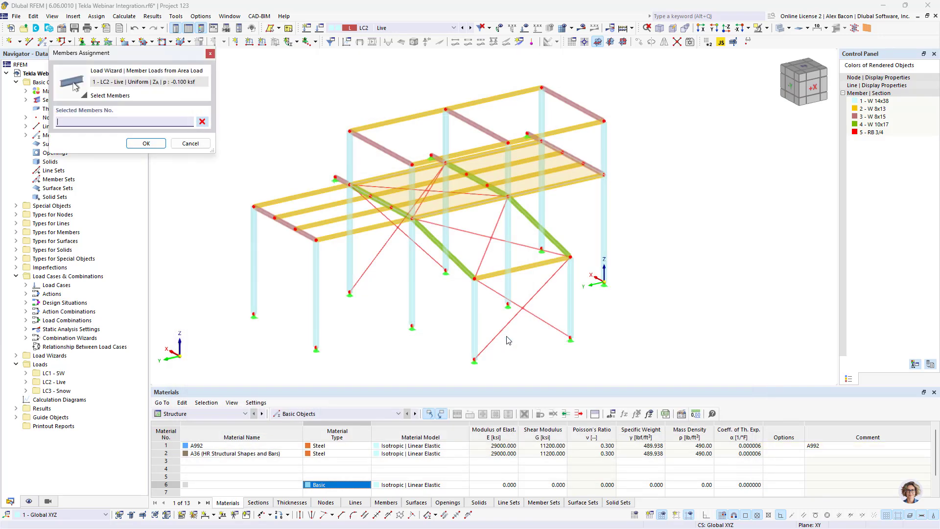
scroll(403, 217, up, 6)
click(396, 208)
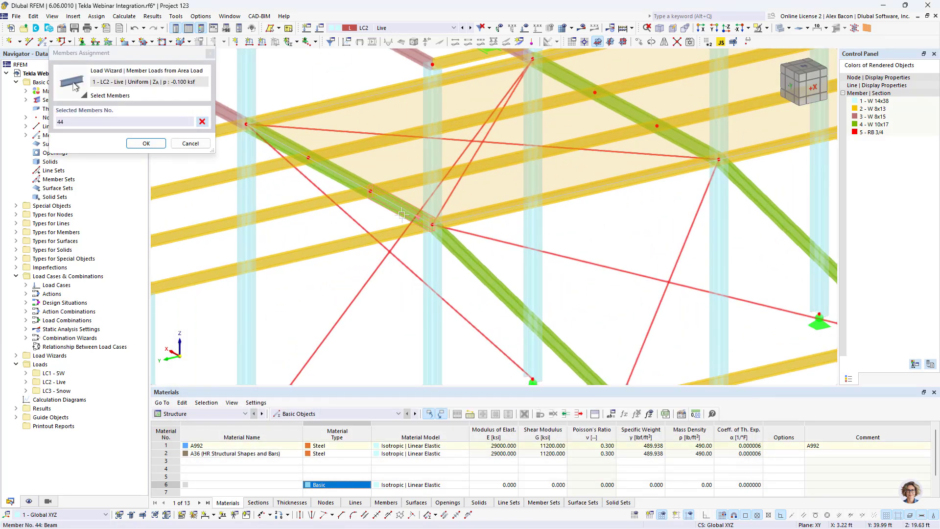
click(146, 143)
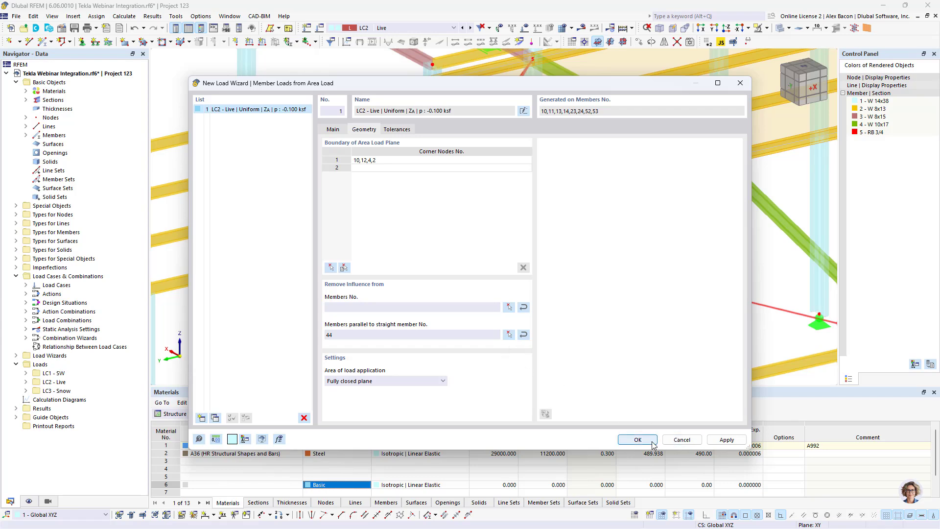
click(638, 440)
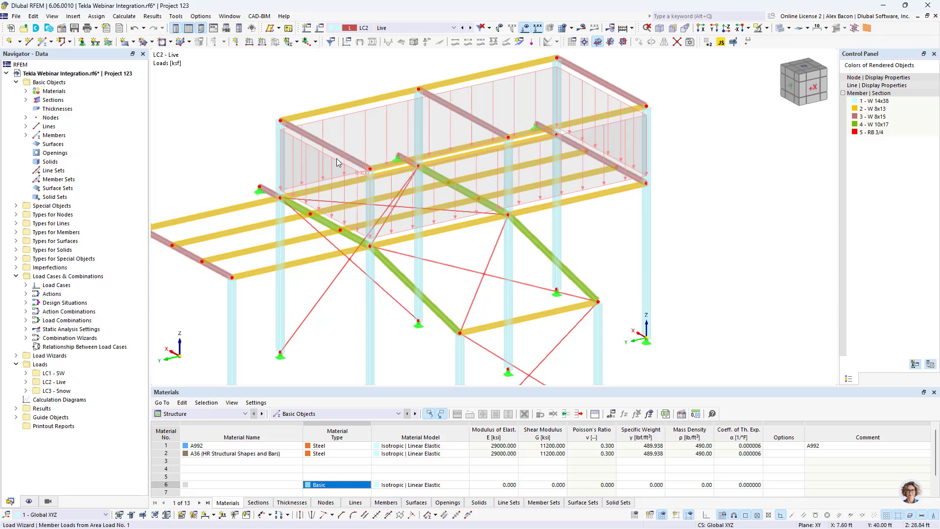
Display the member loads generated from the live area load separately and reduce the display size of their load vectors
right_click(337, 162)
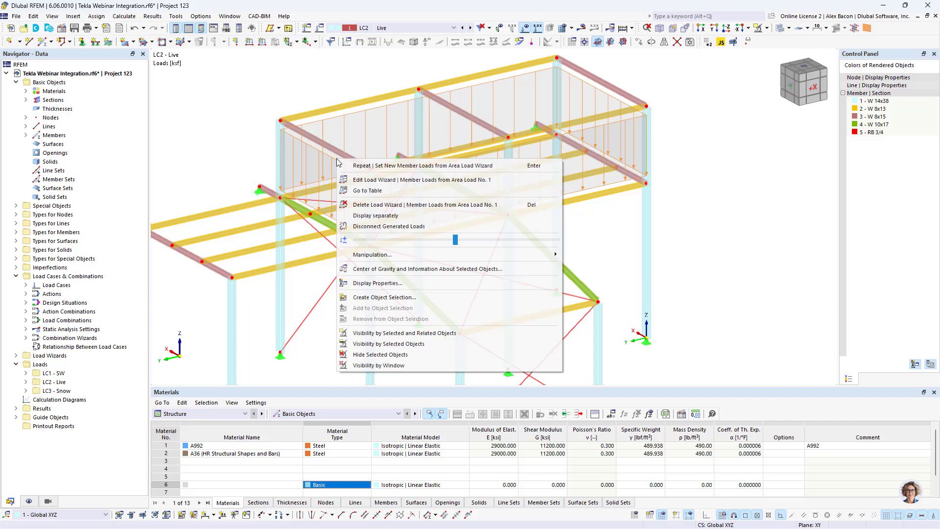
click(396, 215)
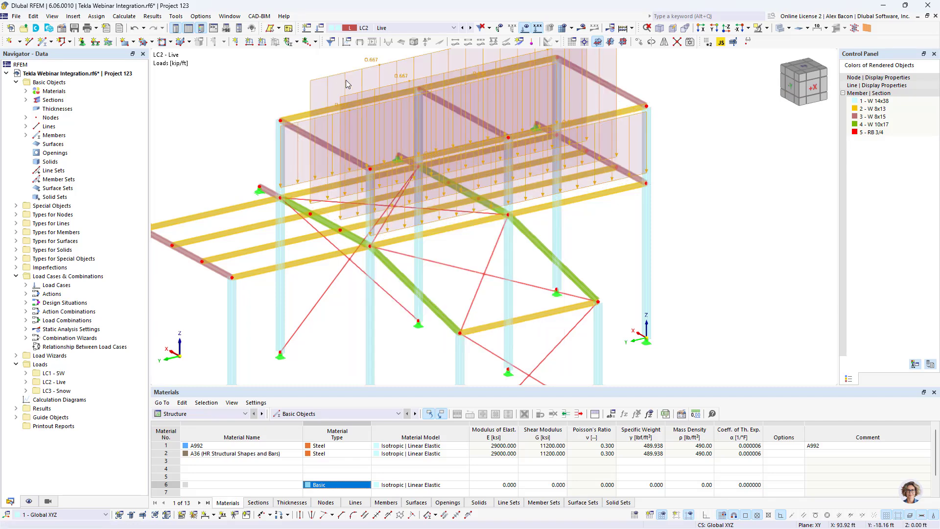
scroll(332, 79, down, 2)
right_click(347, 129)
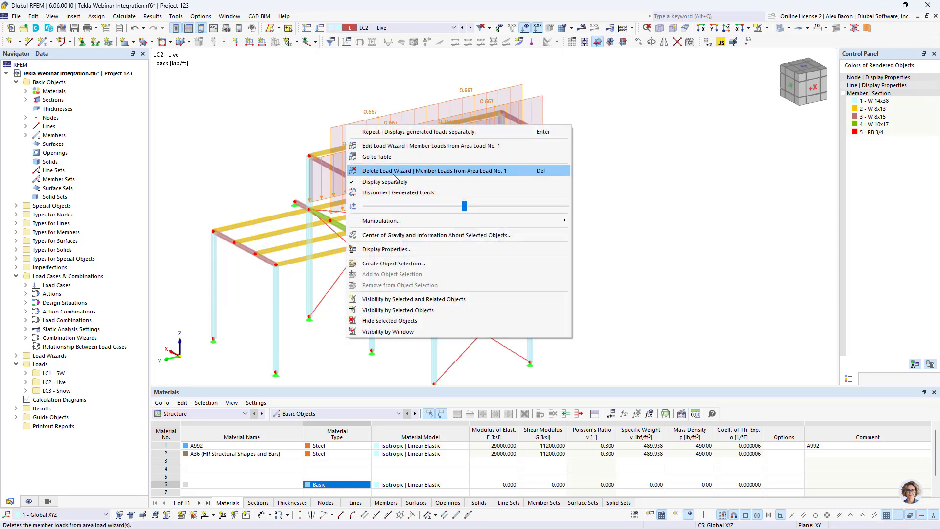
click(468, 216)
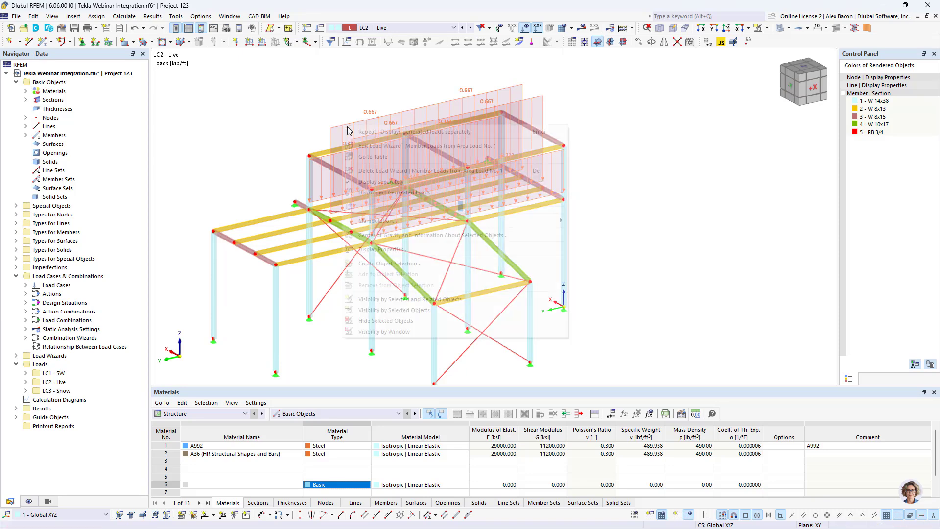
right_click(343, 126)
click(377, 193)
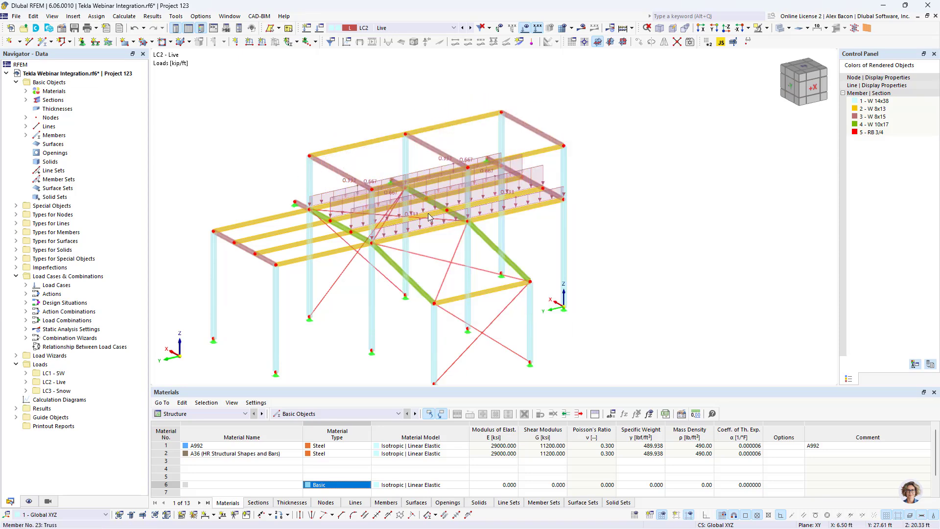
Examine the generated line loads on the floor beams, and switch the display back to the area load
ctrl+middle_drag(470, 216, 428, 217)
scroll(344, 224, up, 5)
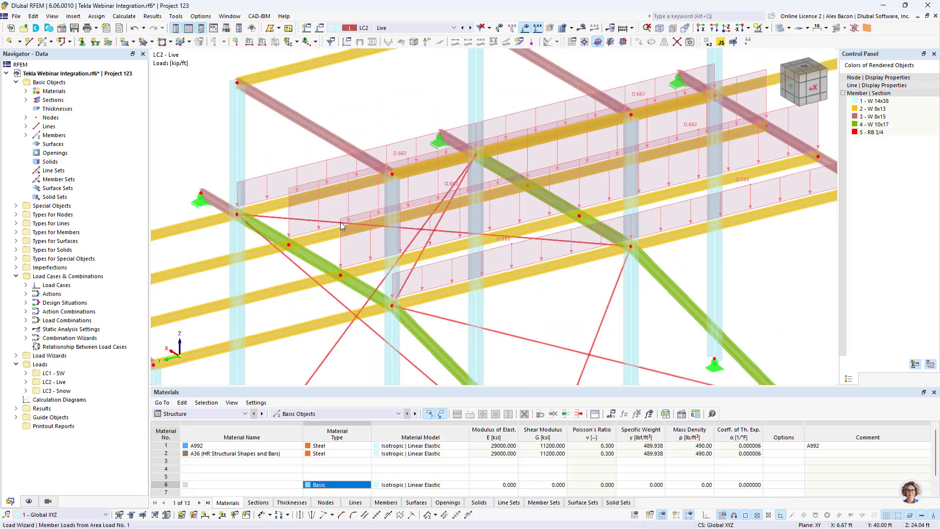
right_click(340, 222)
click(402, 288)
scroll(401, 287, down, 3)
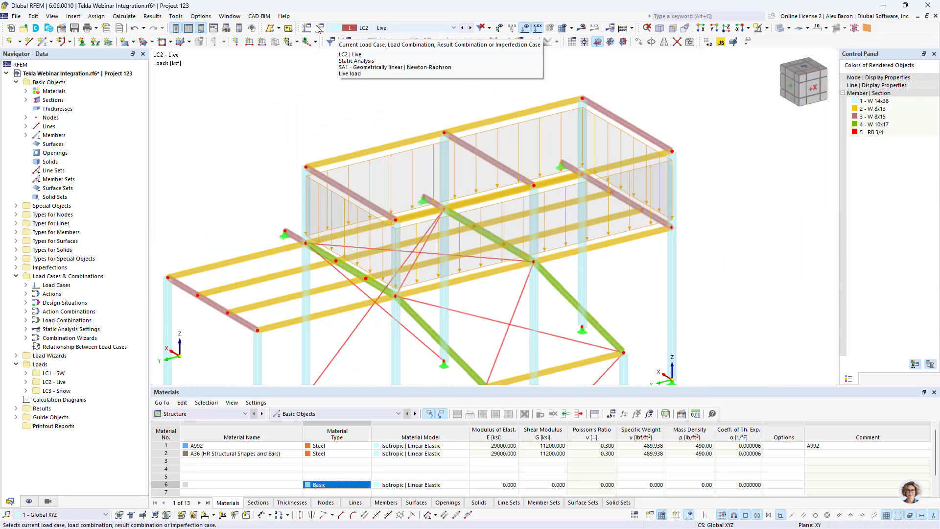
Make LC3 Snow the current load case and start a new Snow Load wizard
click(468, 29)
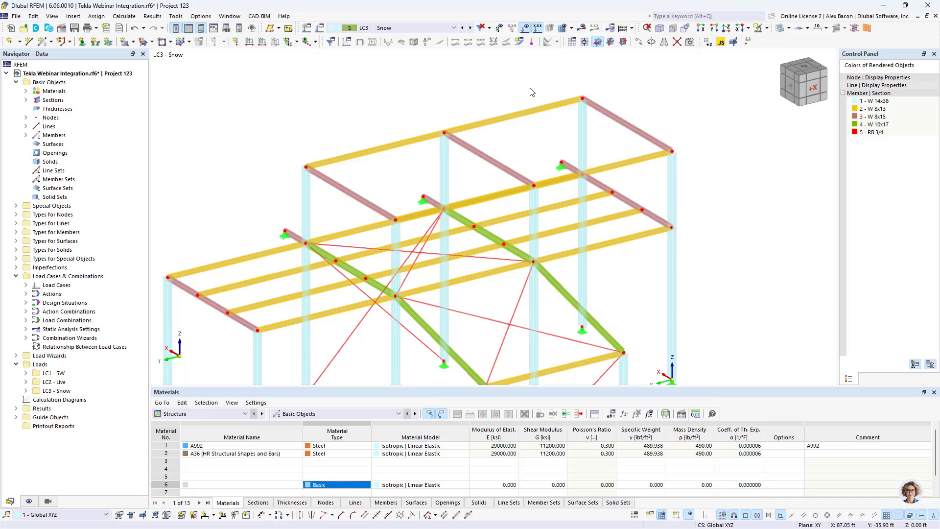
click(18, 357)
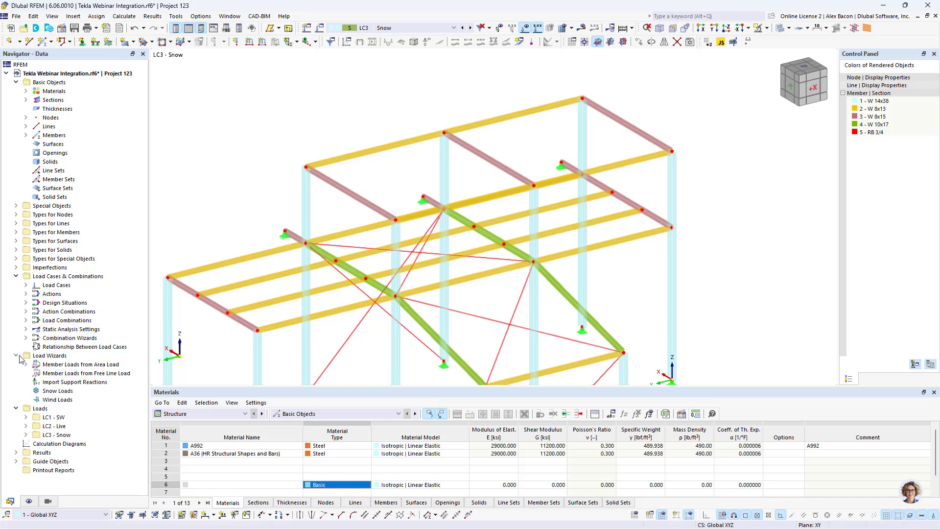
right_click(78, 401)
click(66, 395)
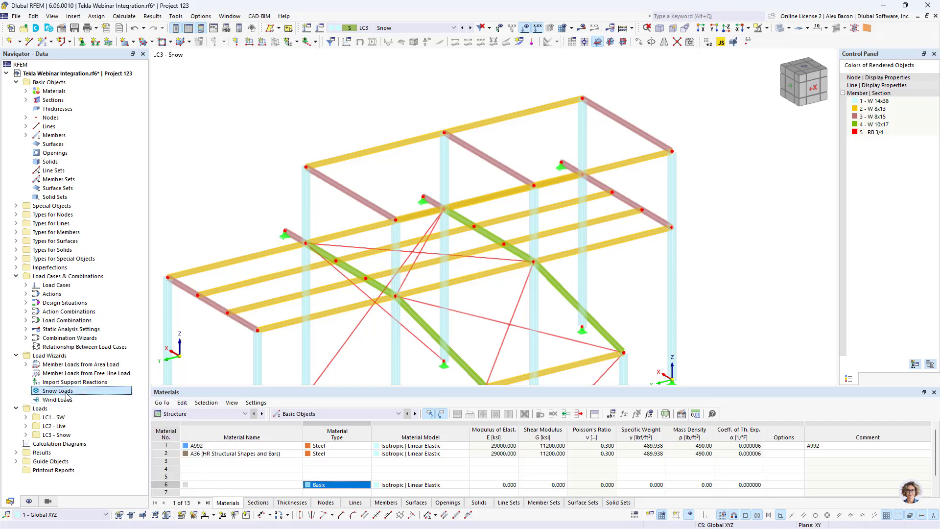
right_click(66, 395)
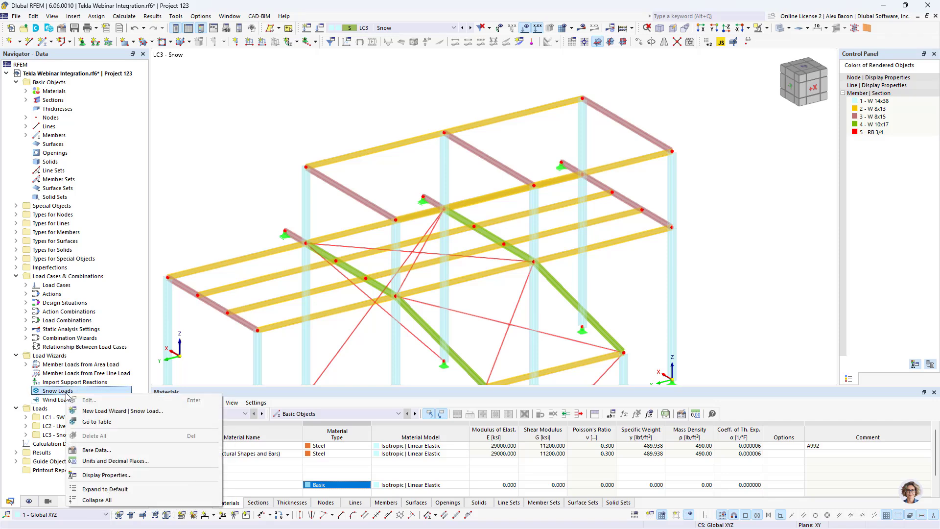
click(99, 411)
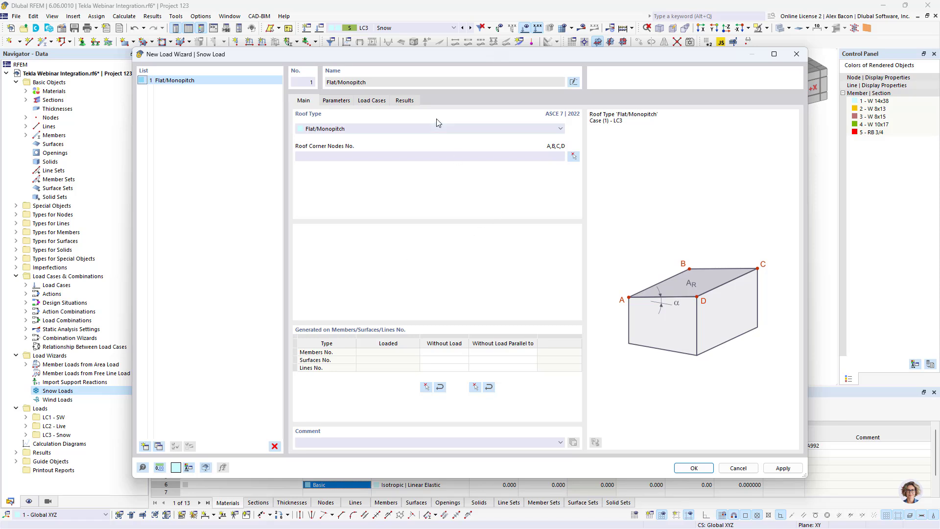
Keep the snow load's roof type as Flat/Monopitch and name the wizard entry Roof 1
click(338, 131)
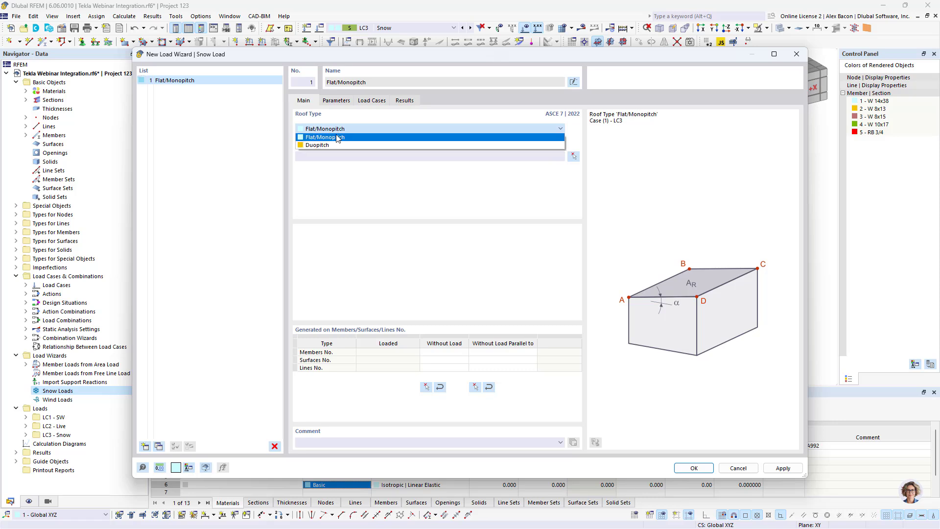
click(338, 138)
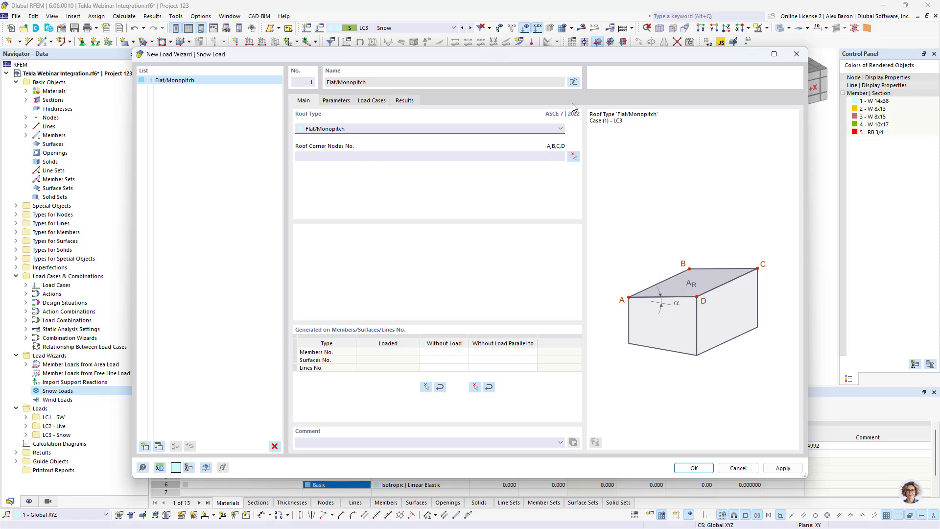
click(571, 82)
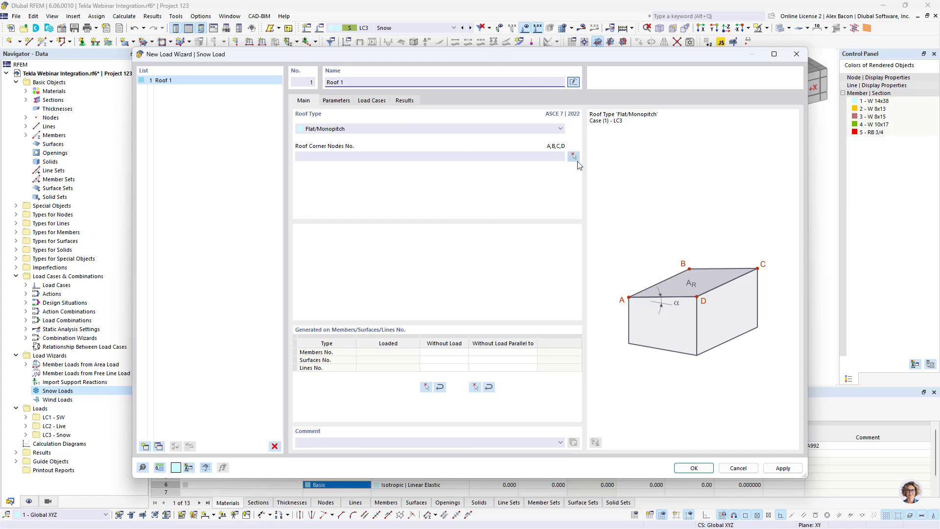
Define the snow-loaded roof area by corner nodes 12, 10, 2 and 4 in the model
click(575, 158)
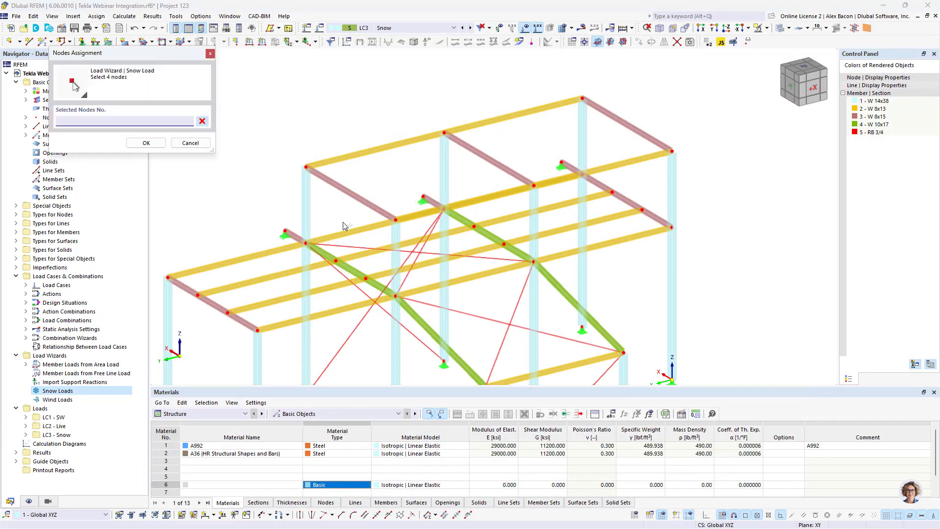
click(307, 243)
click(396, 296)
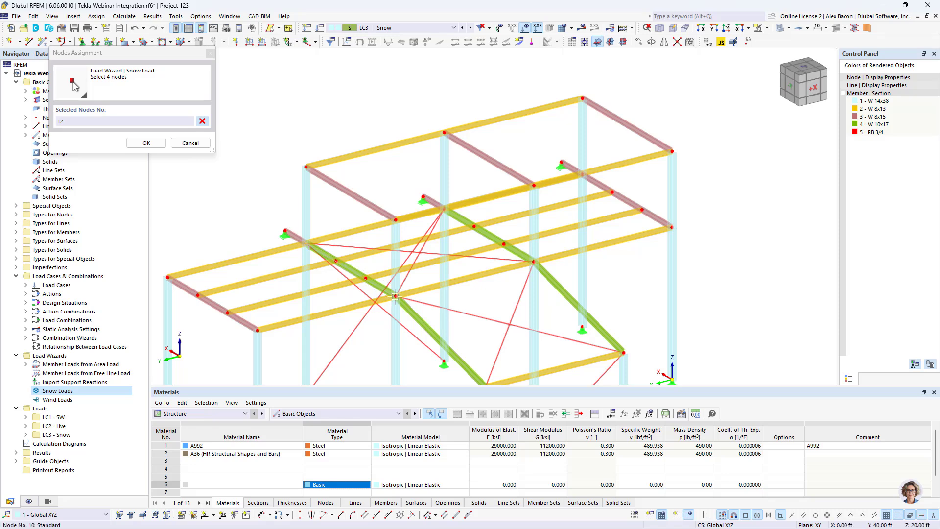
click(672, 228)
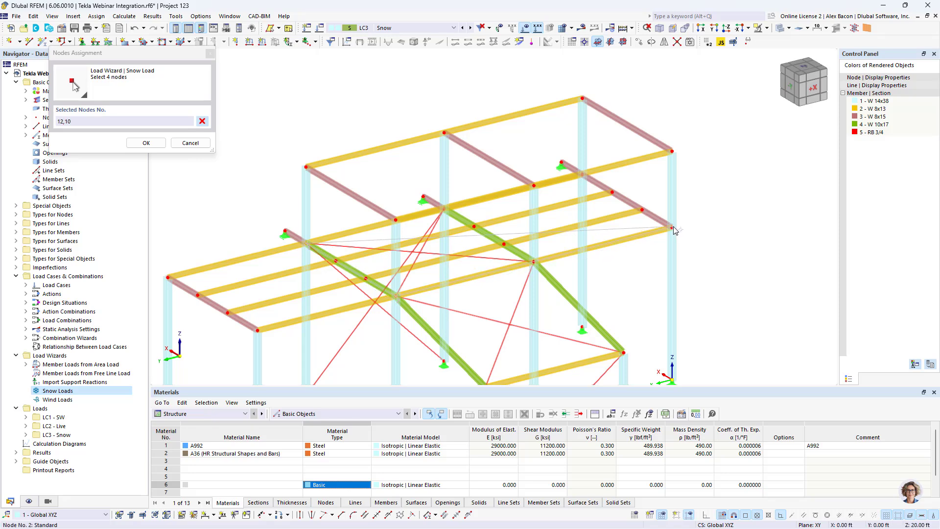
click(583, 174)
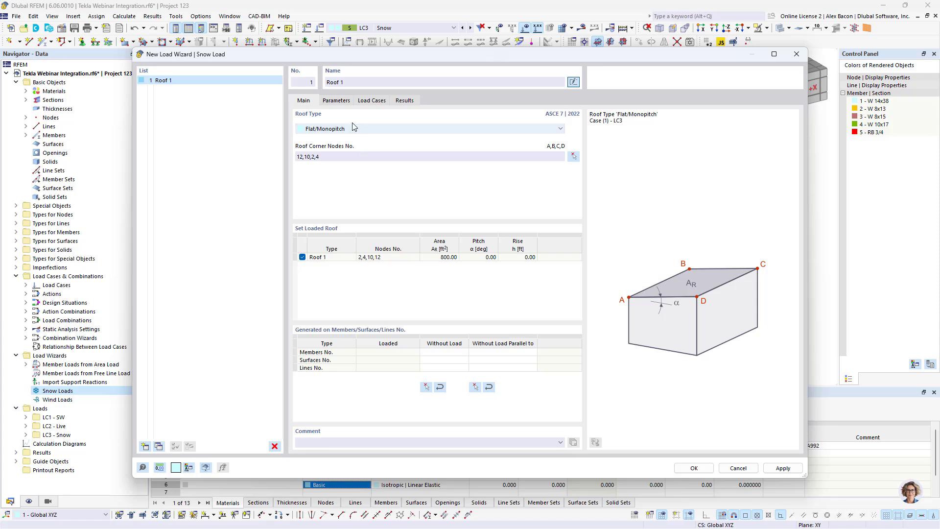
Try the User-defined definition type in the snow load parameters, and return it to Map and parameters
click(336, 101)
click(304, 100)
click(338, 101)
click(490, 143)
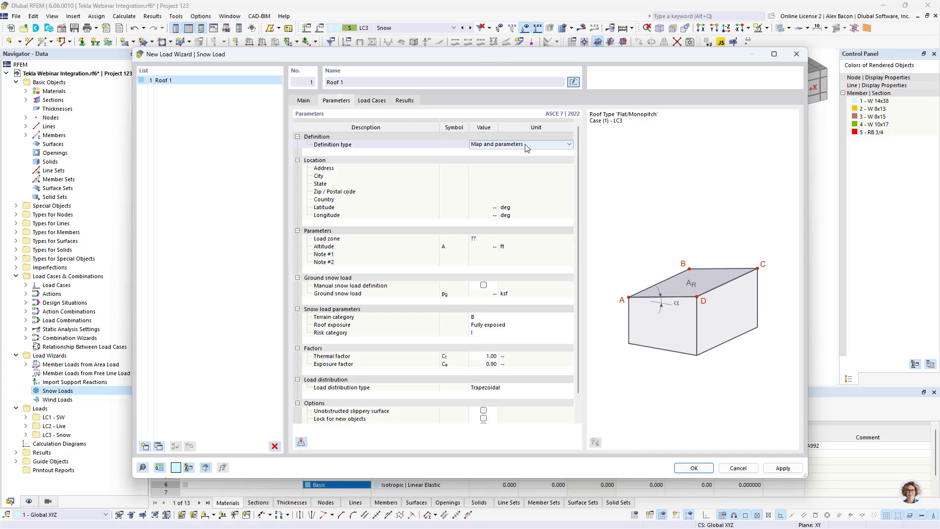
click(527, 146)
click(515, 159)
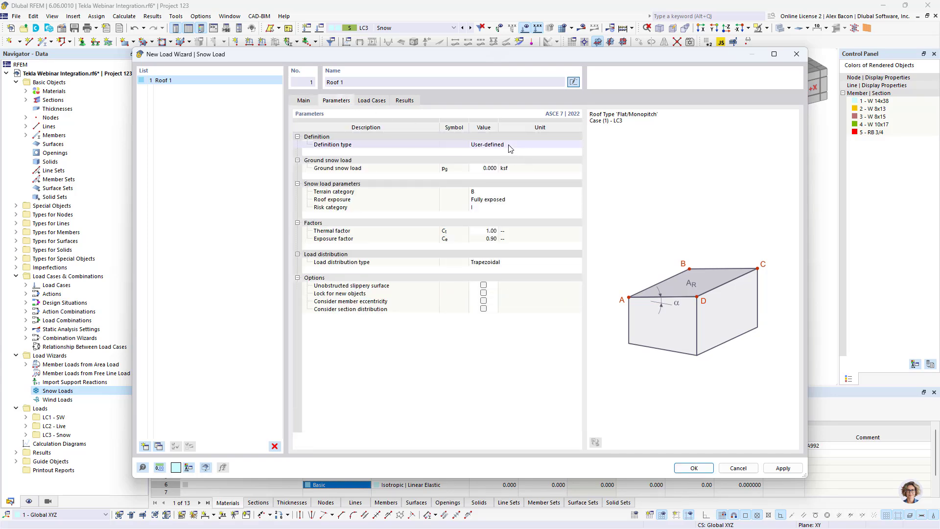
click(514, 145)
click(524, 144)
click(515, 151)
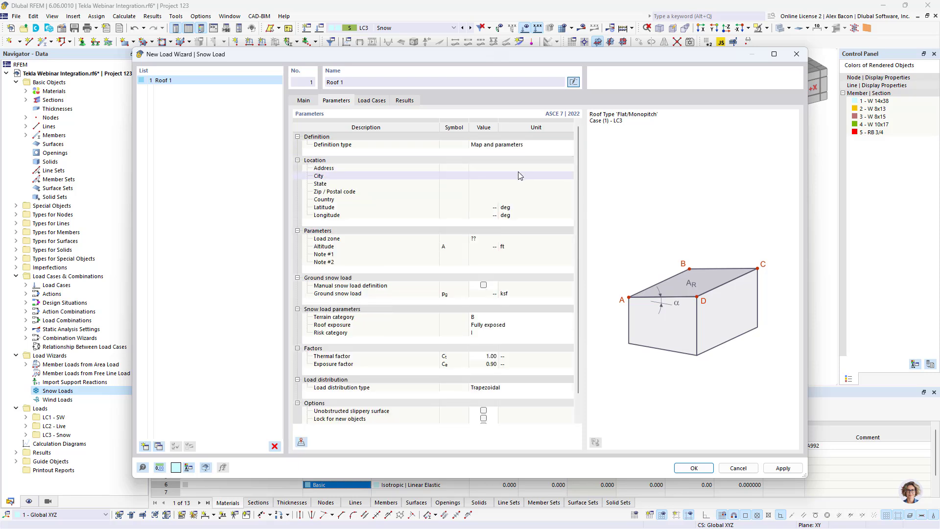
Import the ground snow load and site parameters for Philadelphia, PA, USA from the ASCE/SEI 7-22 snow load map
click(301, 443)
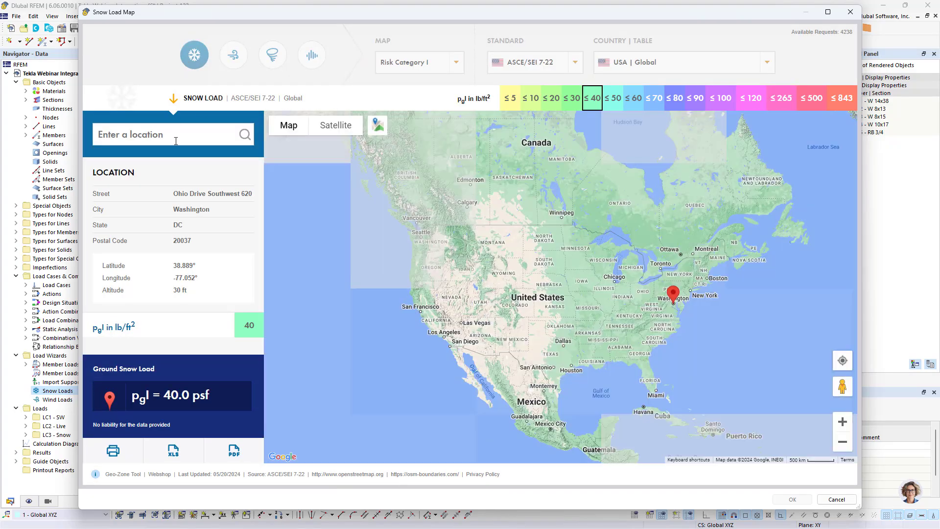
click(177, 136)
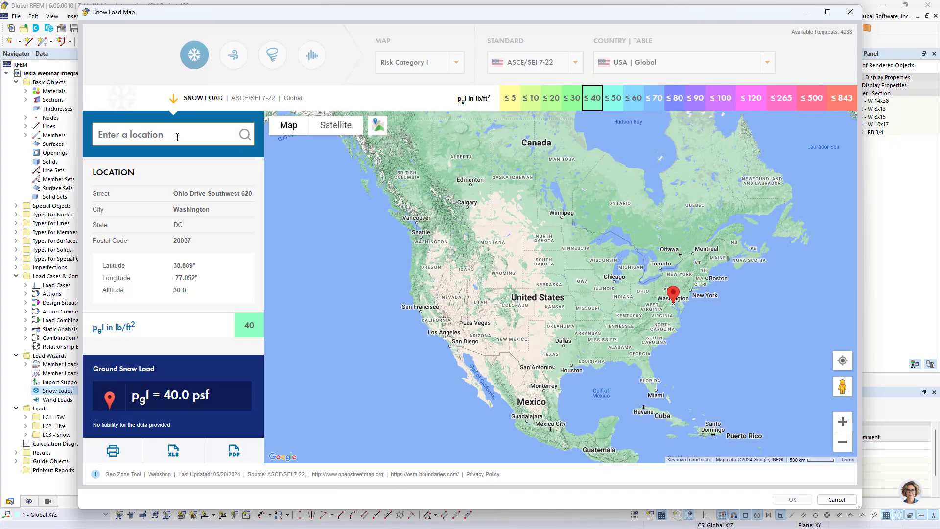
text(Philadelphia)
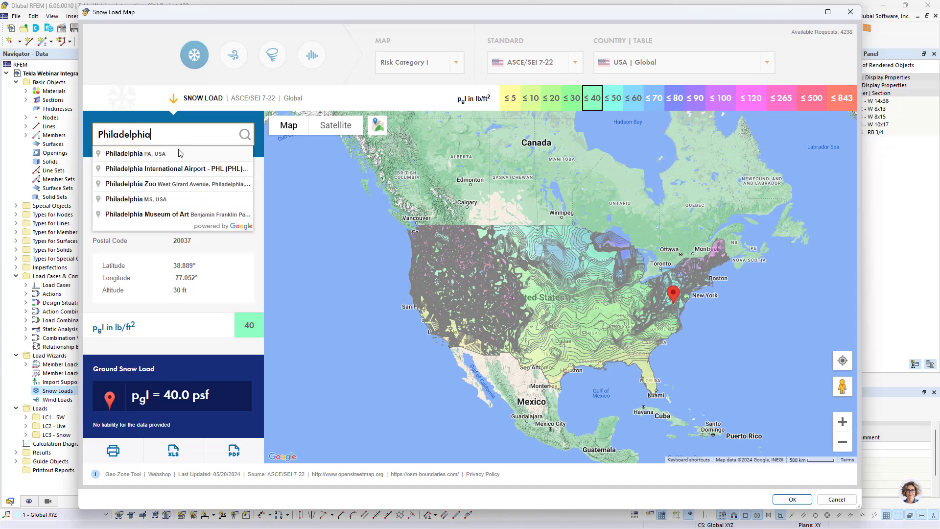
click(179, 154)
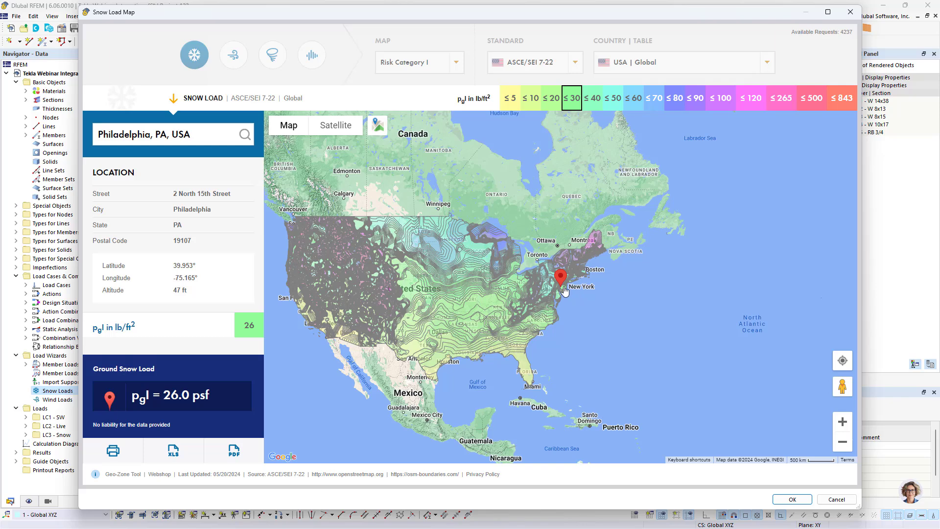
scroll(561, 285, up, 2)
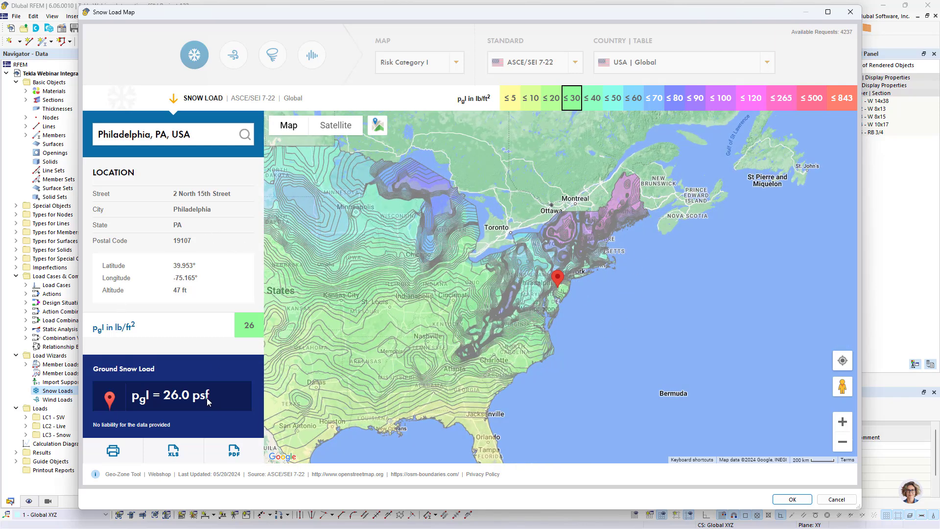
drag(208, 400, 124, 408)
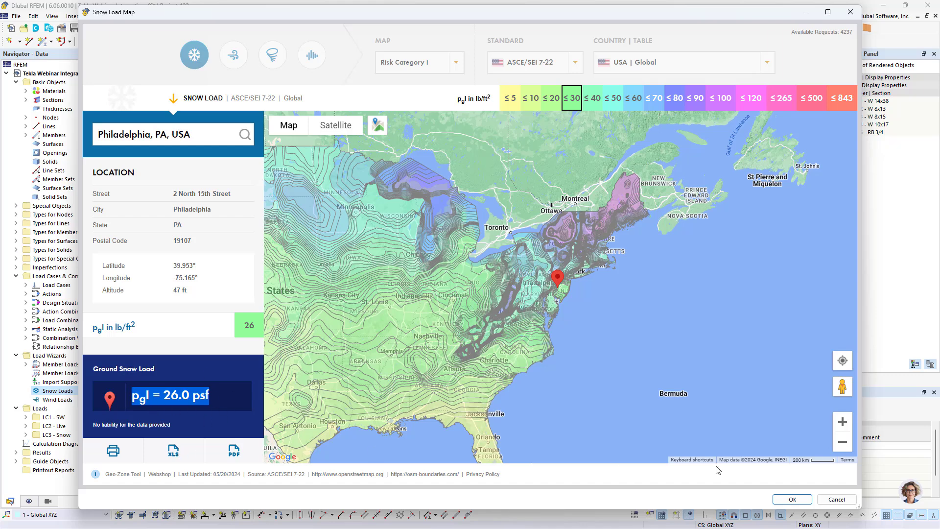
click(792, 499)
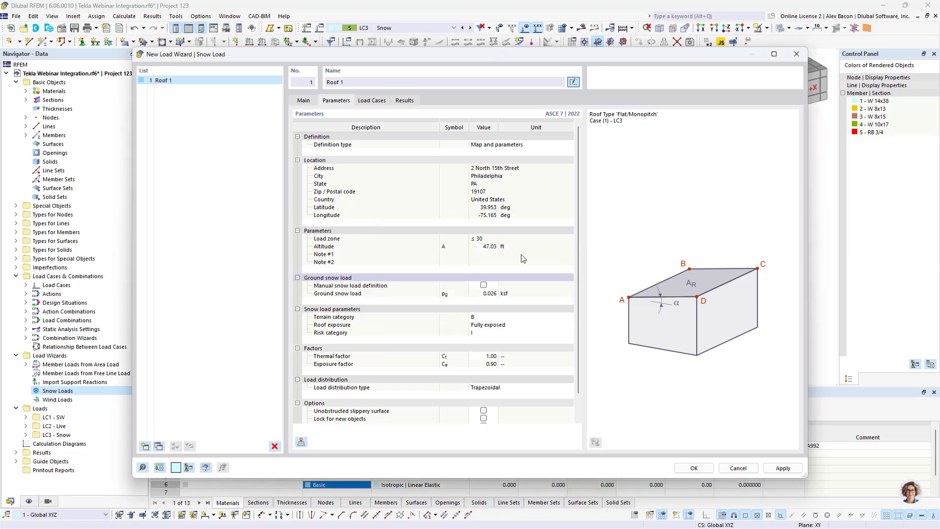
Review Roof 1's imported snow load parameters, load case assignment and generated snow load results
scroll(434, 274, down, 1)
scroll(436, 329, up, 1)
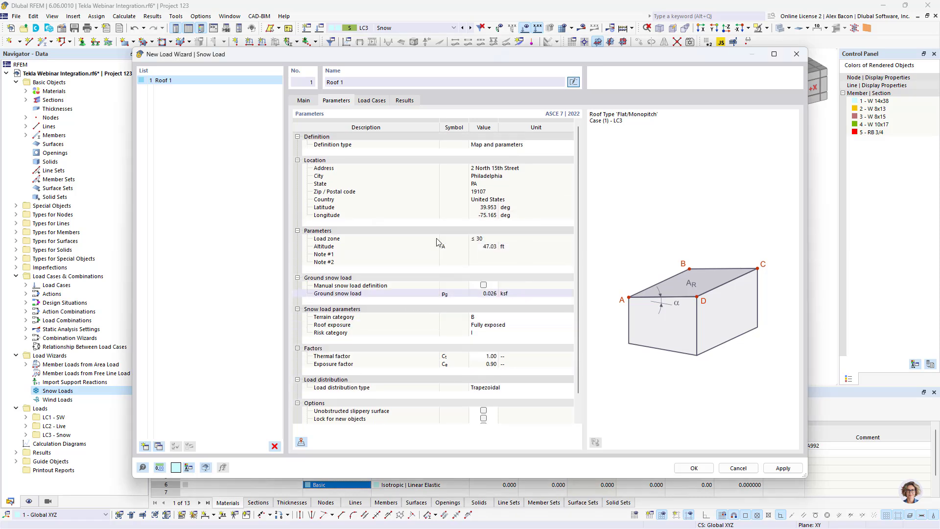
click(379, 102)
click(404, 100)
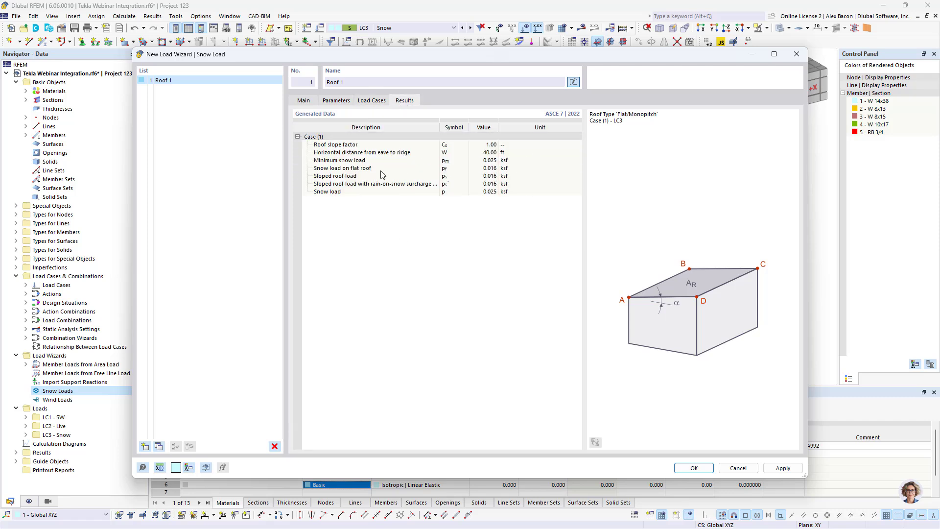
Duplicate the Roof 1 snow load wizard entry twice and rename the copies Roof 2 and Roof 3
click(303, 101)
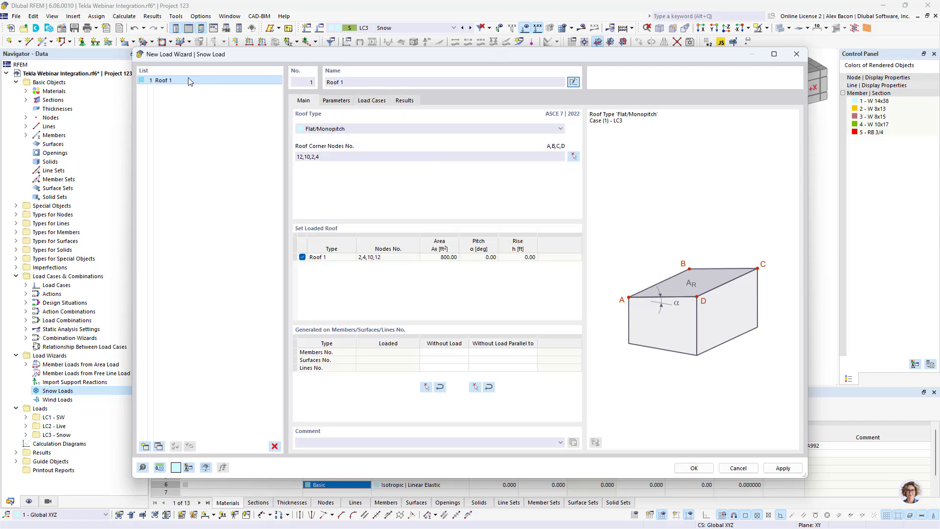
click(159, 446)
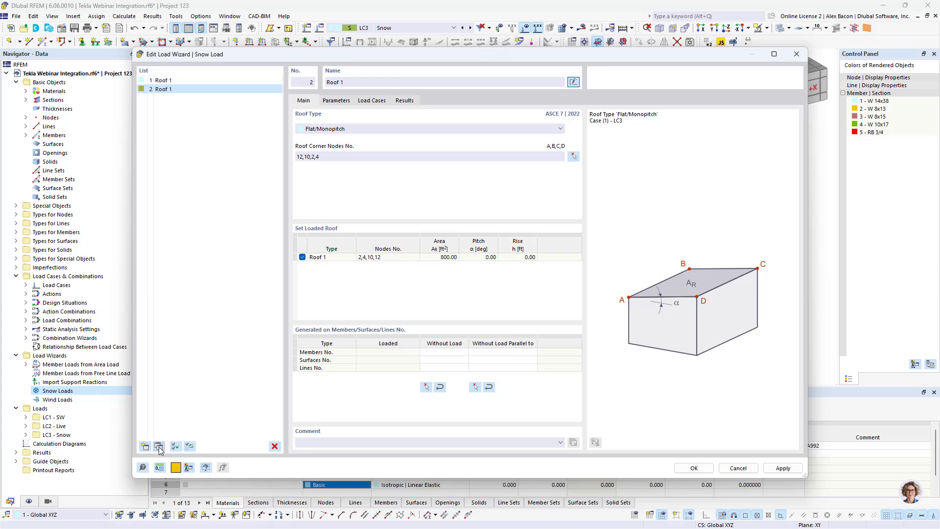
click(158, 446)
click(166, 90)
click(353, 82)
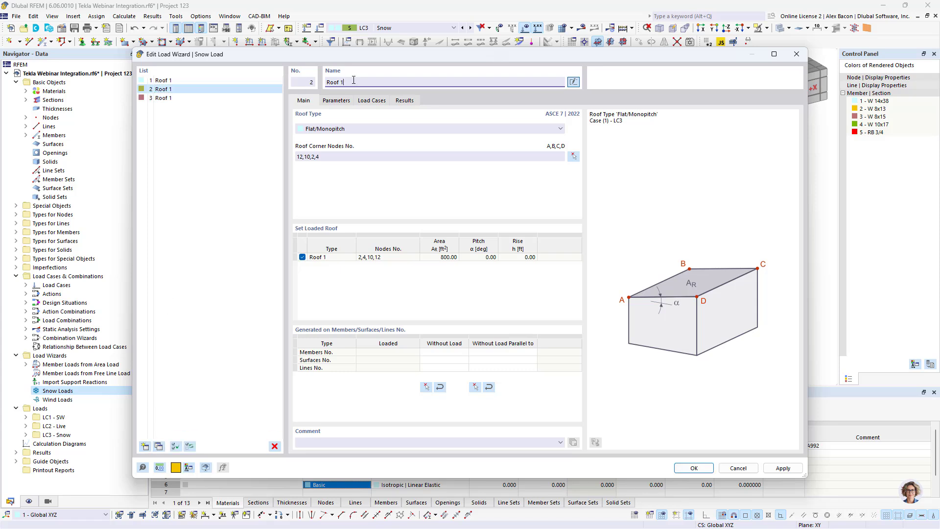
click(161, 98)
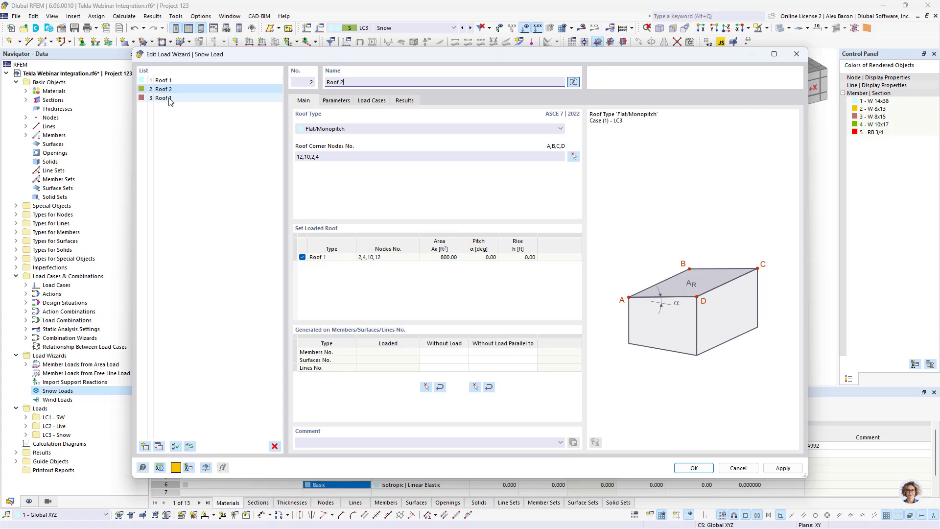
click(373, 82)
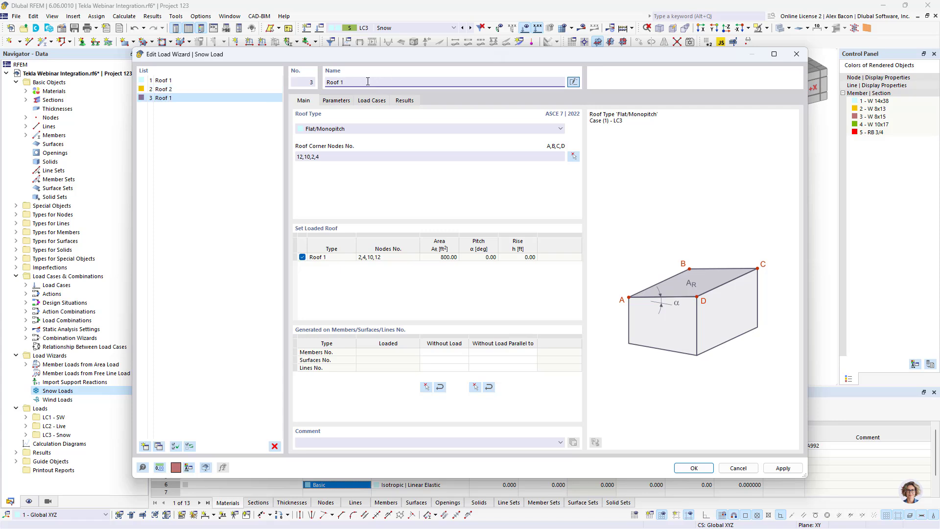
text(3)
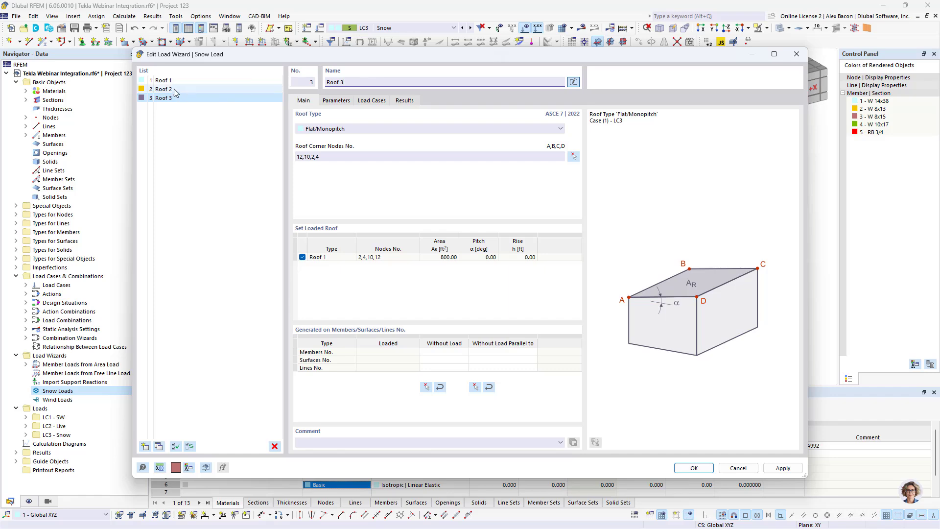
Redefine Roof 2's corners by picking nodes 14, 16, 12 and 10 on the low roof extension in the model
click(177, 91)
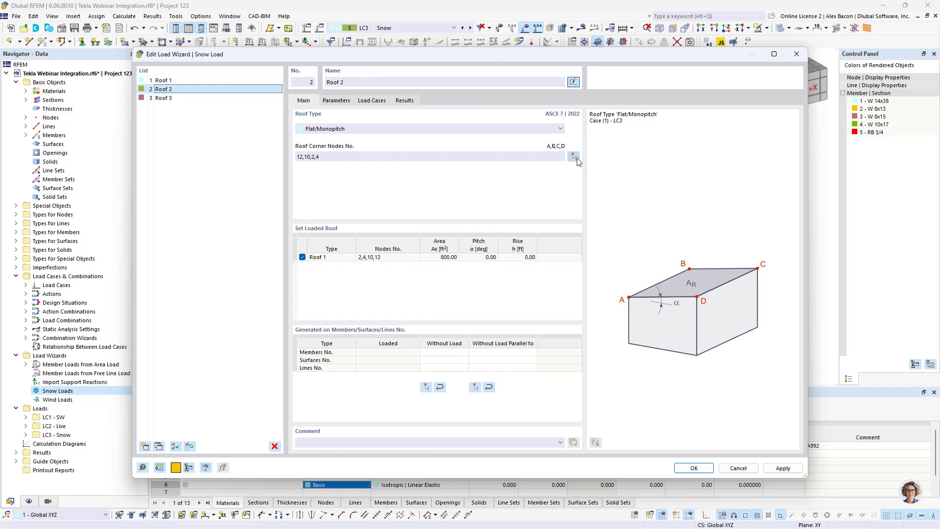
click(574, 156)
middle_drag(404, 258, 422, 208)
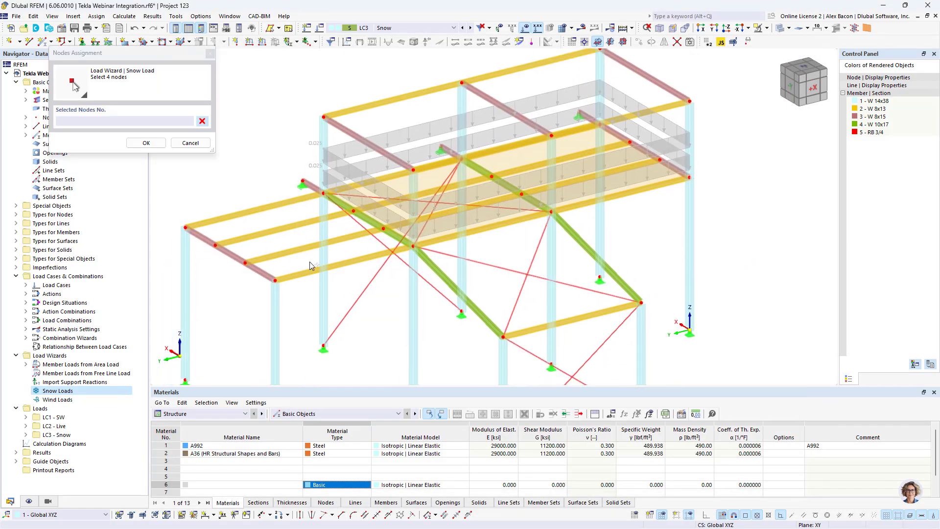
click(275, 281)
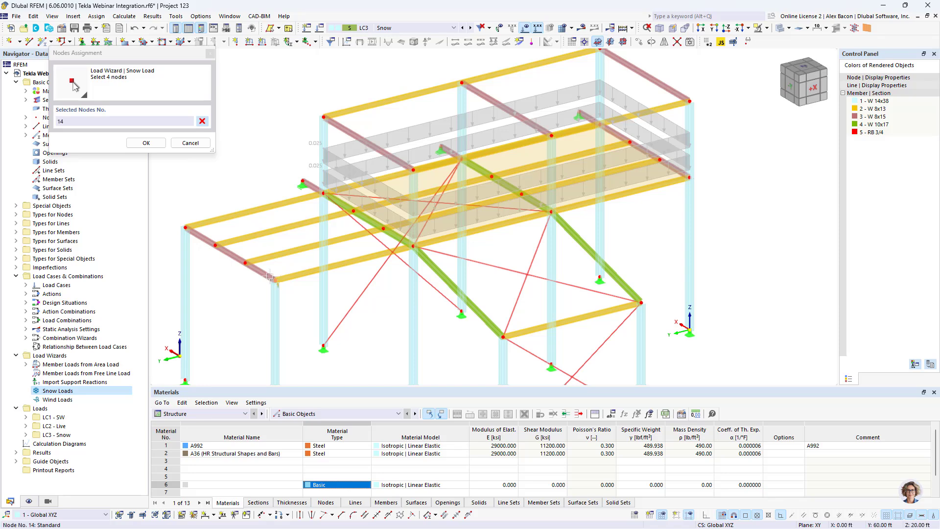
click(187, 228)
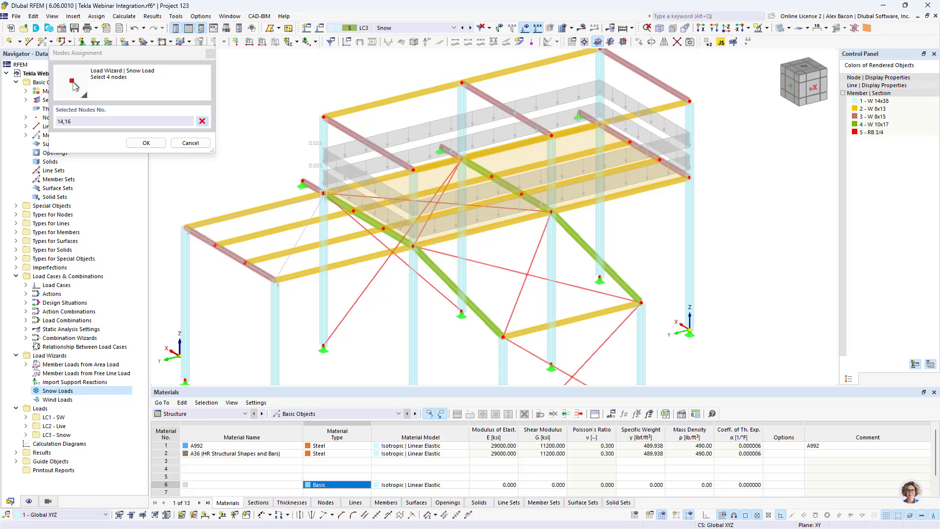
click(323, 194)
click(413, 246)
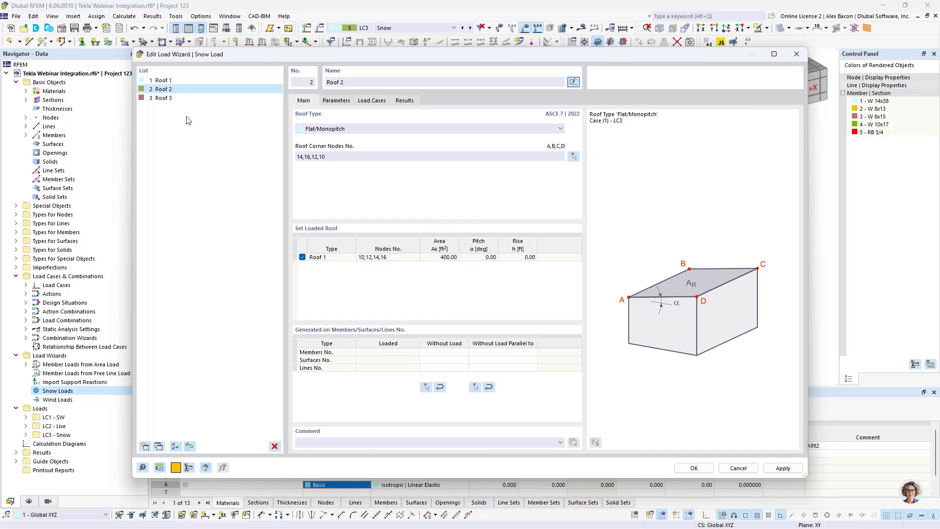
Redefine Roof 3's corners by picking nodes 10, 6, 32 and 34 on the sloped roof, and confirm the snow load wizard
click(185, 99)
click(573, 156)
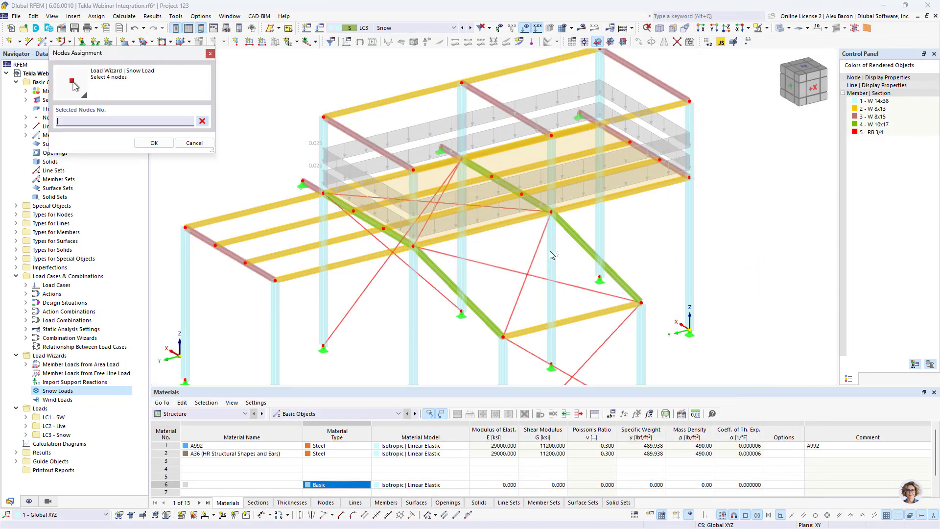
click(413, 247)
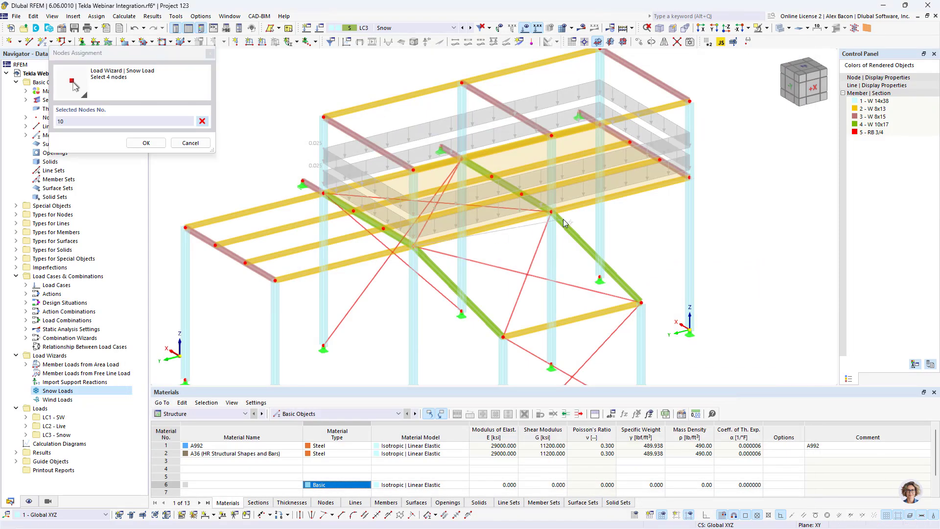
click(552, 212)
click(642, 302)
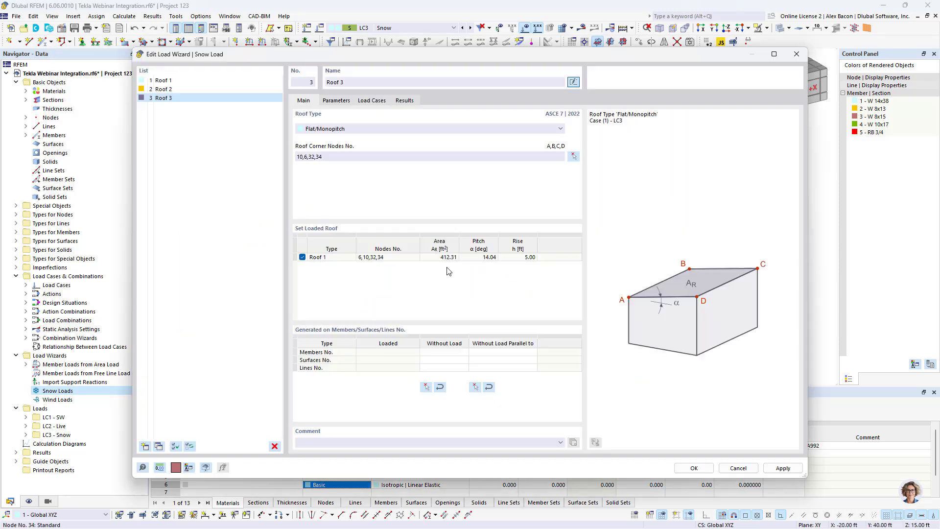
click(503, 337)
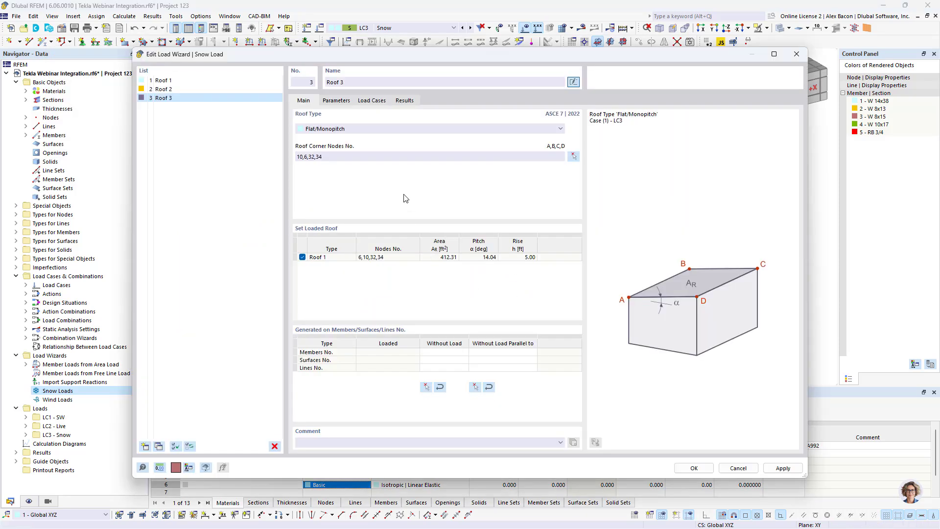
click(691, 469)
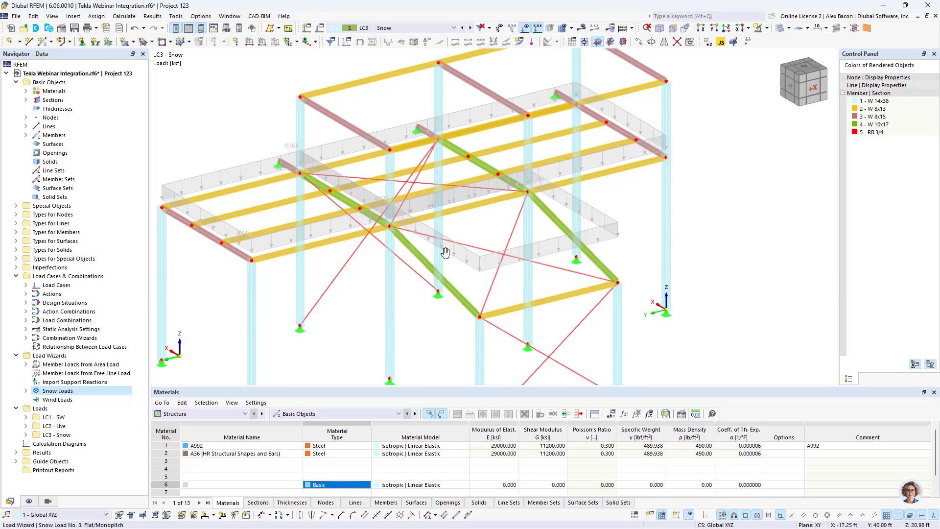
Display the snow wizard's generated member loads separately to inspect them, and return to the area load display
scroll(445, 252, down, 2)
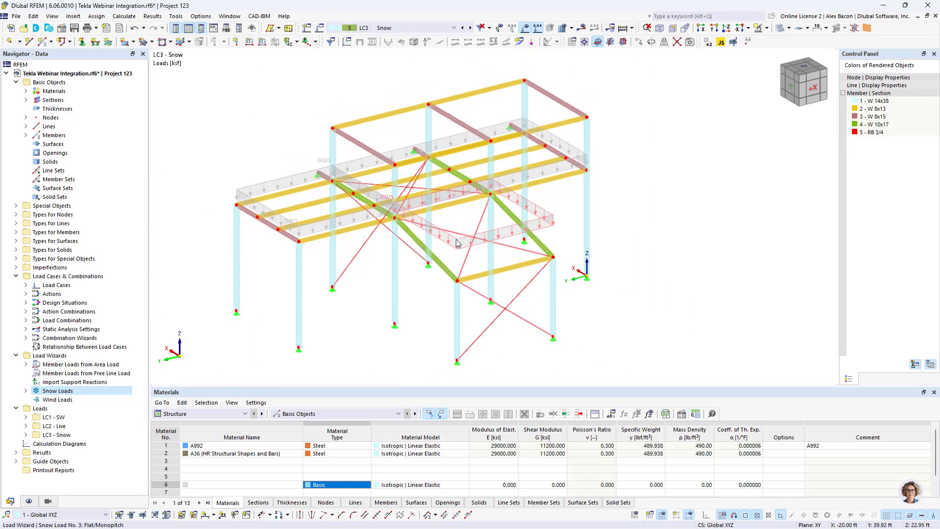
right_click(456, 242)
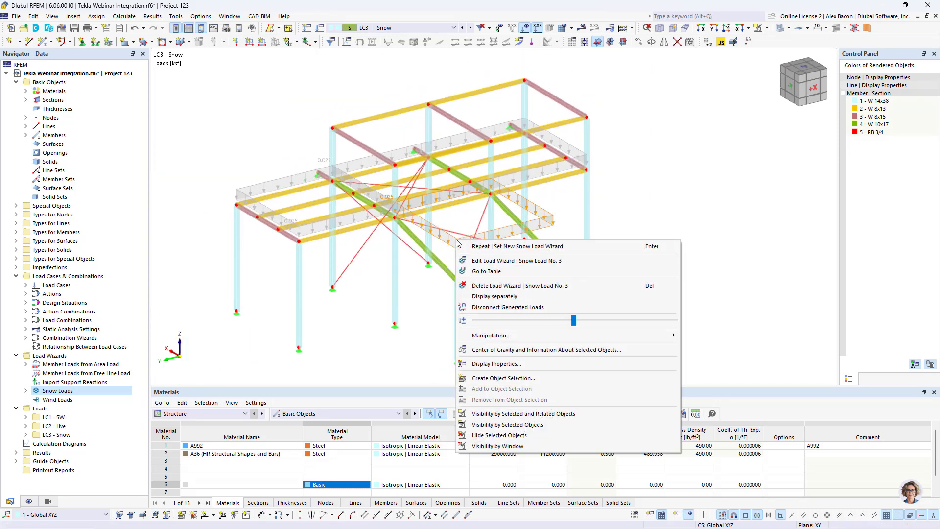
click(500, 296)
ctrl+middle_drag(464, 202, 458, 221)
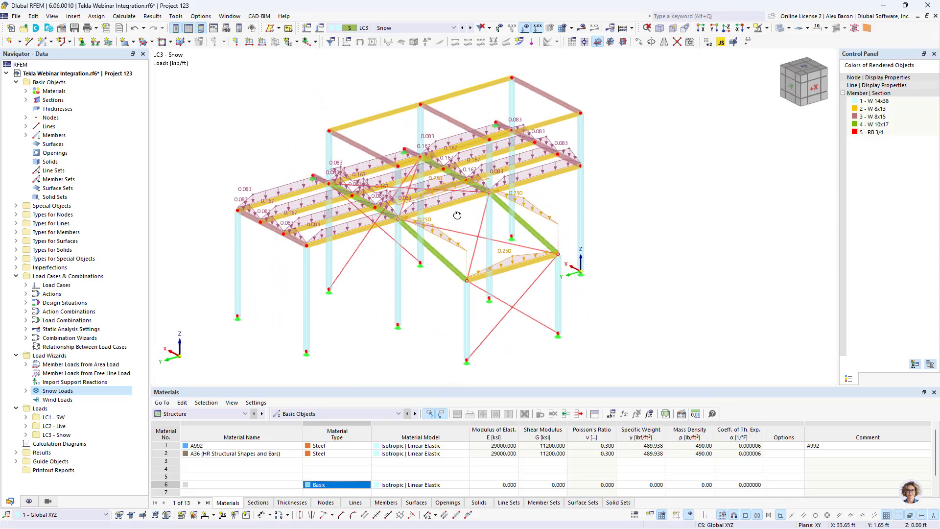
scroll(459, 247, up, 2)
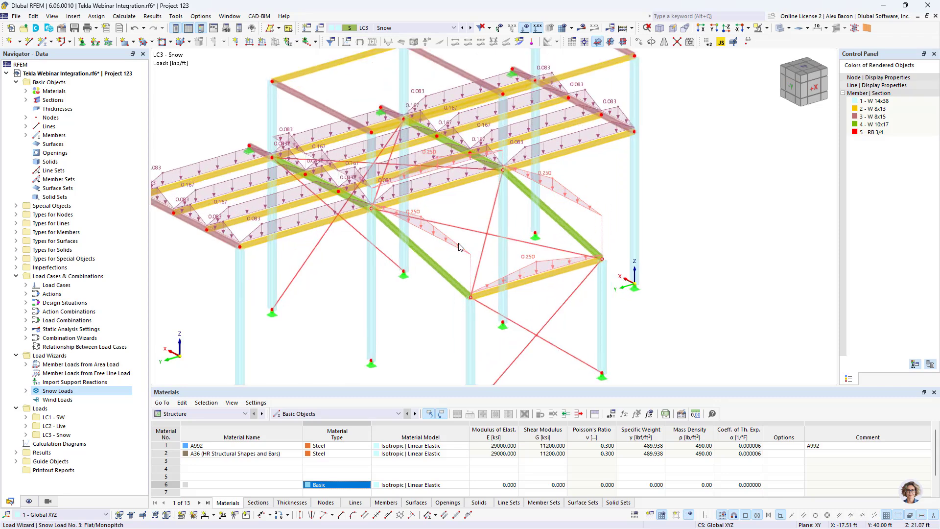
right_click(459, 248)
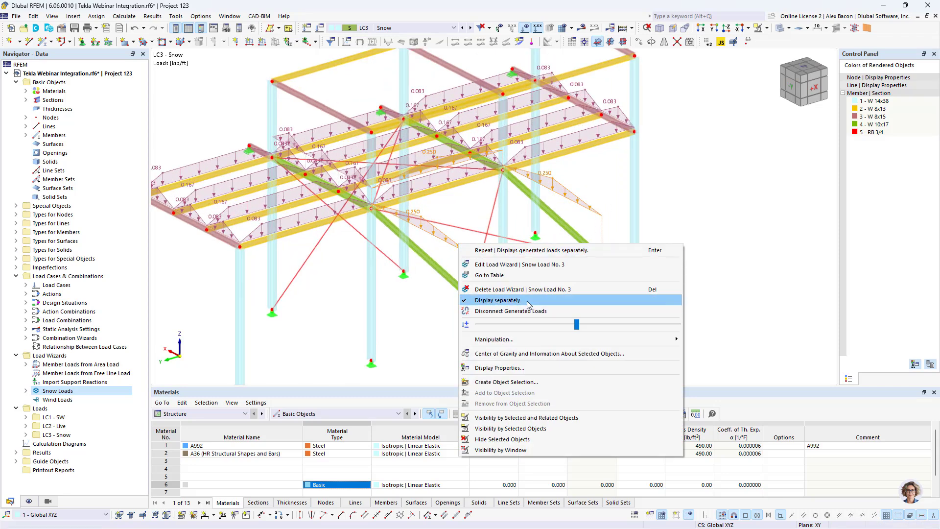
click(488, 300)
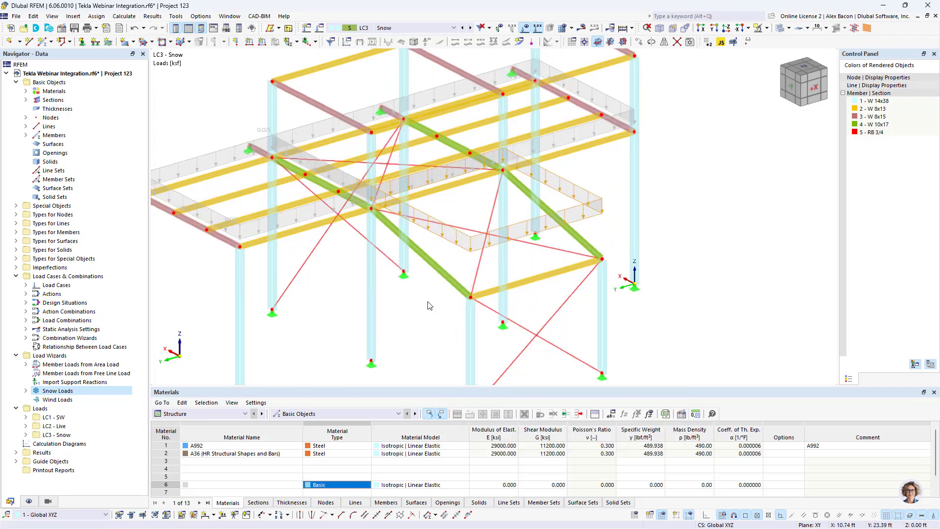
scroll(429, 303, down, 5)
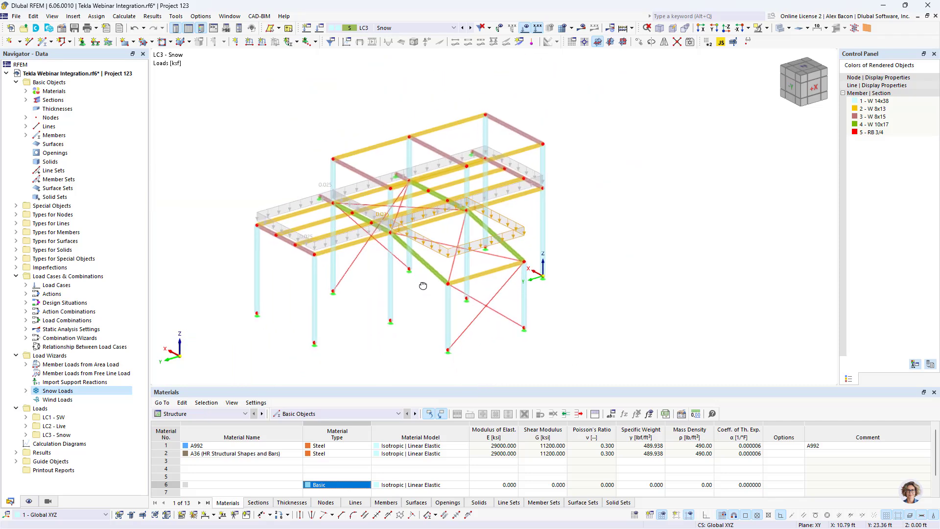
Switch to load case LC1 SW and activate the Steel Design add-on in the model's base data
click(462, 28)
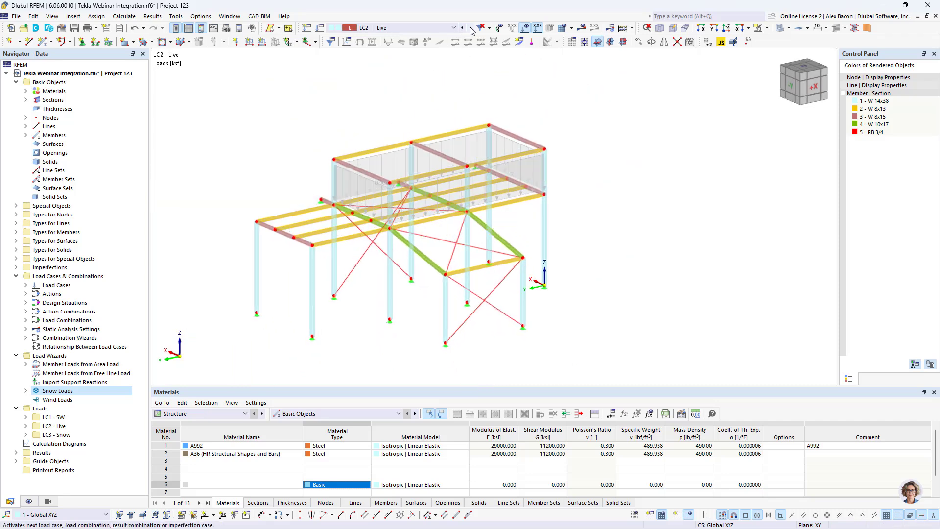
click(463, 28)
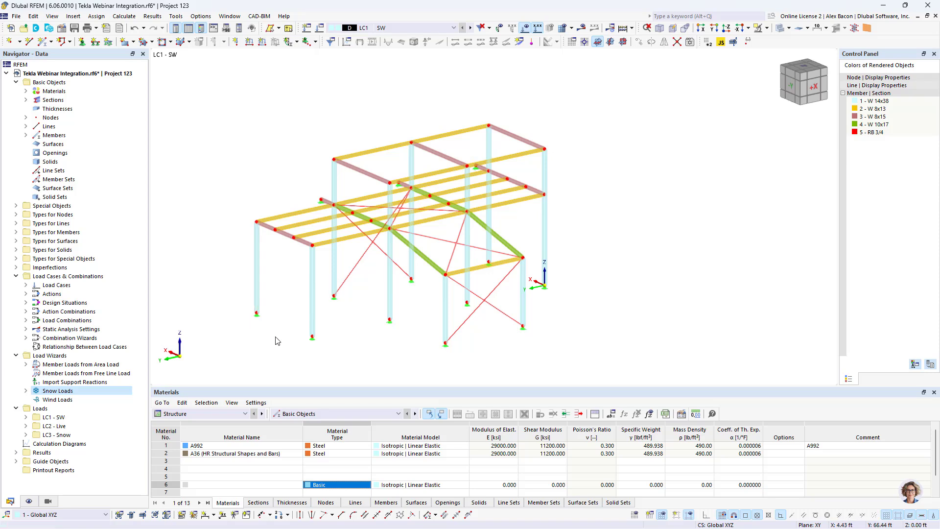
click(67, 33)
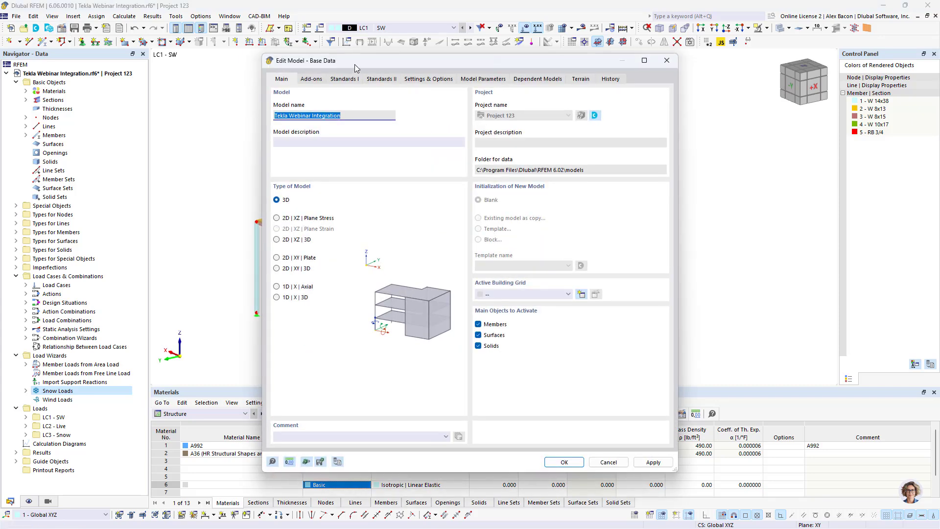
click(306, 79)
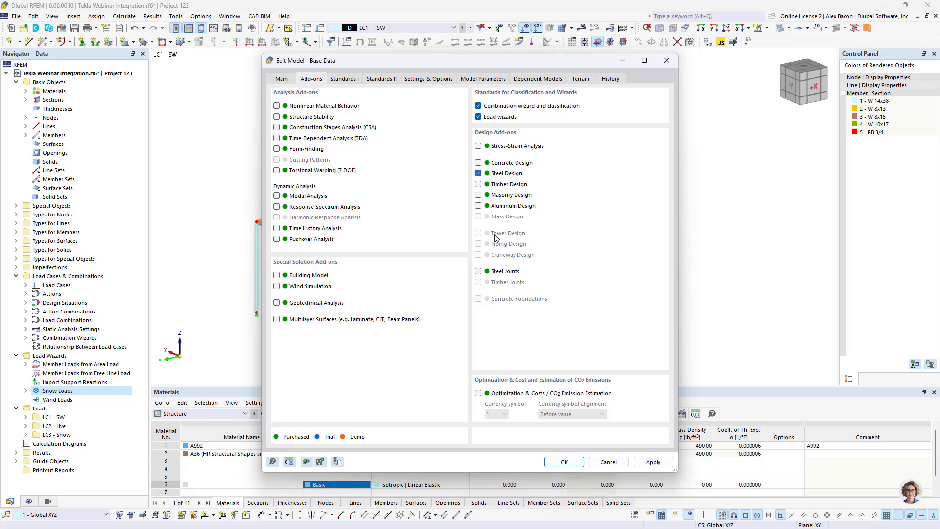
click(563, 462)
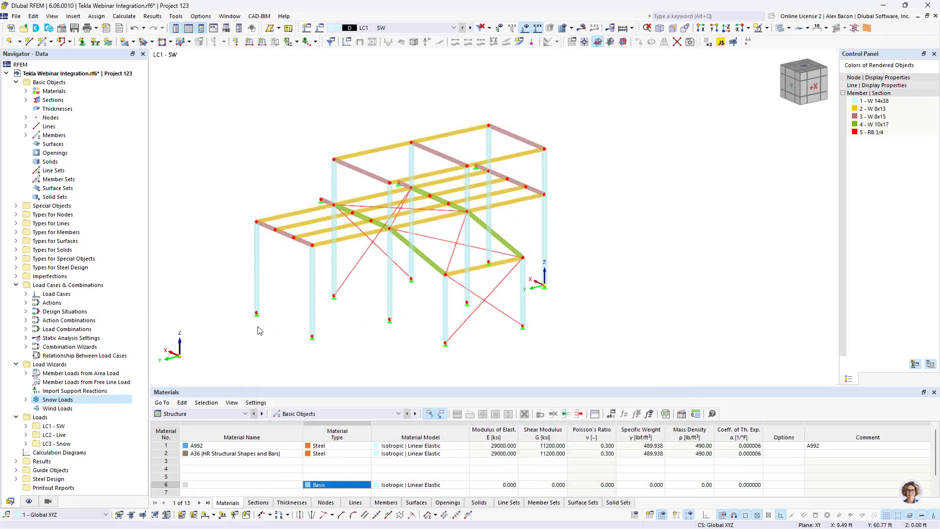
Turn off Perform stability design in the Default strength configuration of the AISC 360 steel design
double_click(19, 479)
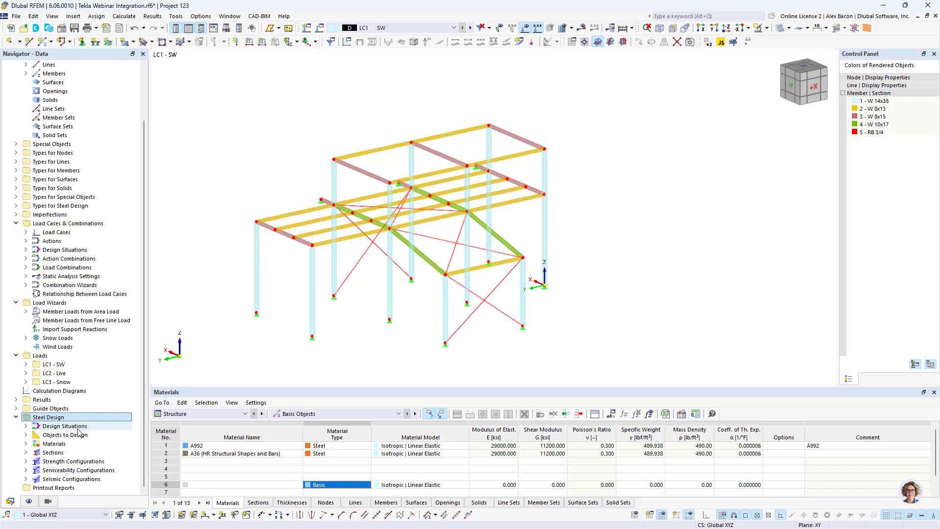
right_click(75, 462)
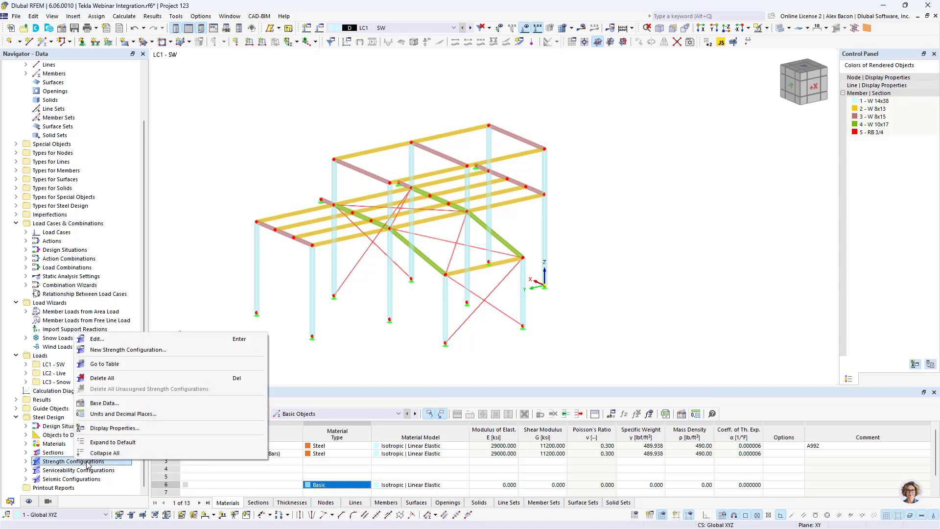
click(98, 338)
click(284, 106)
click(283, 106)
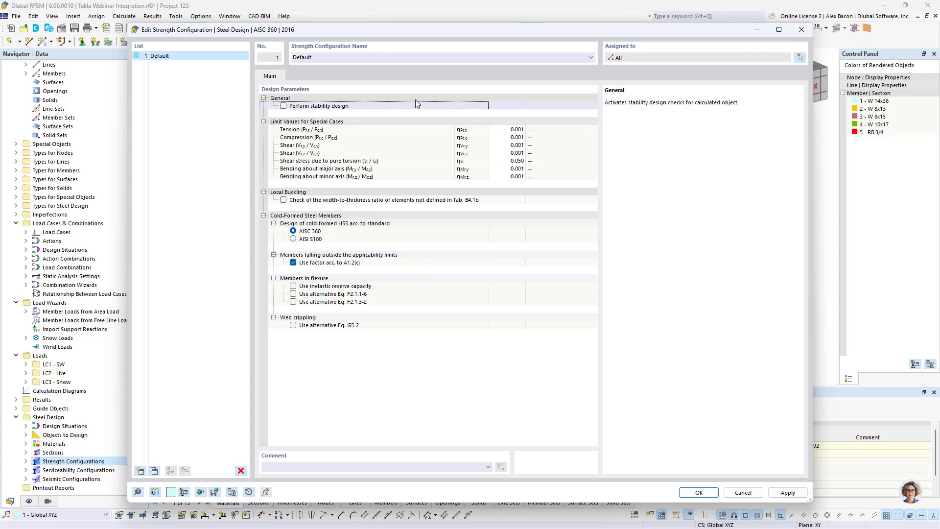
click(698, 492)
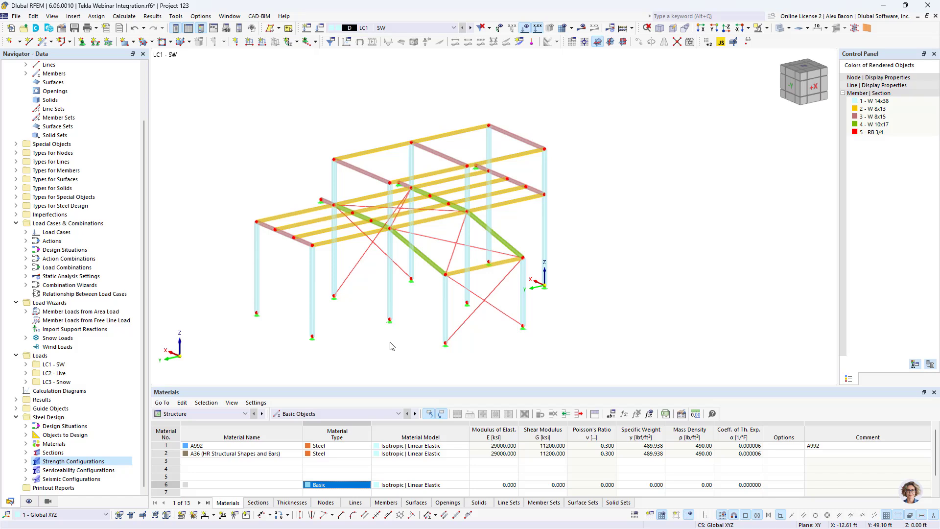
Enlarge the table area, switch it to Steel Design, and review the design situations and objects to design
scroll(392, 347, up, 2)
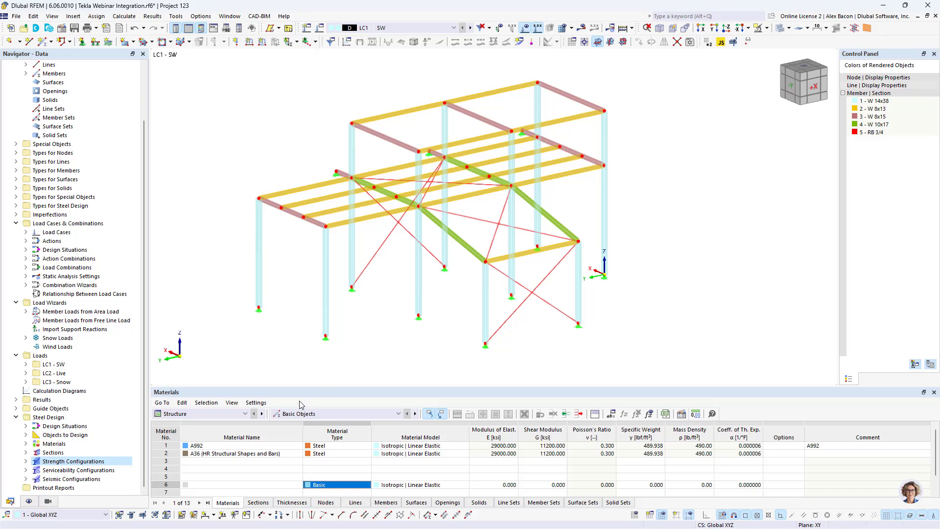
drag(223, 387, 223, 354)
click(206, 381)
click(207, 429)
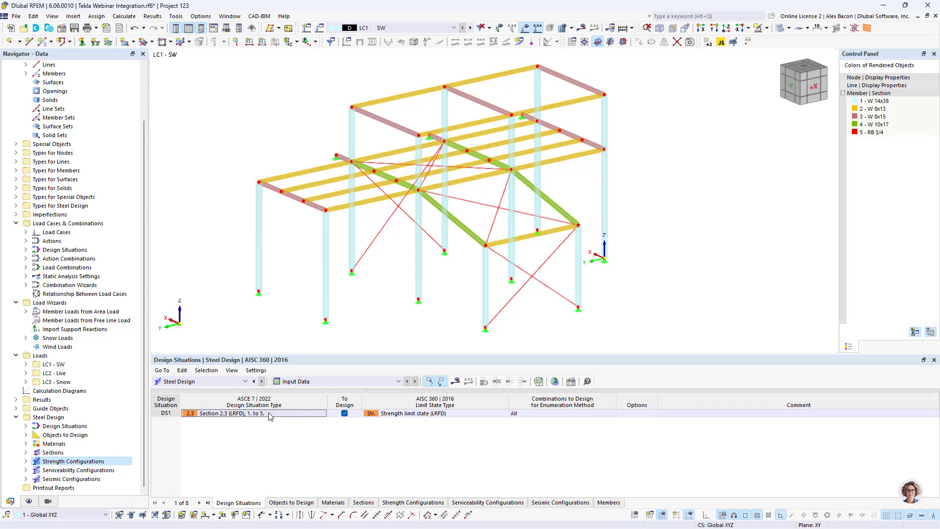
click(289, 503)
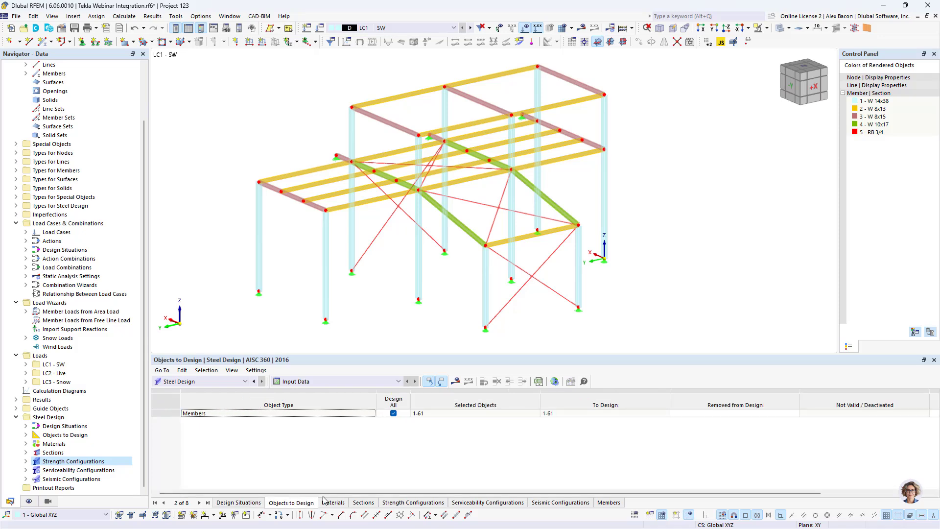
Review the members selected for steel design, the design materials and sections, and return to the design situations
click(451, 414)
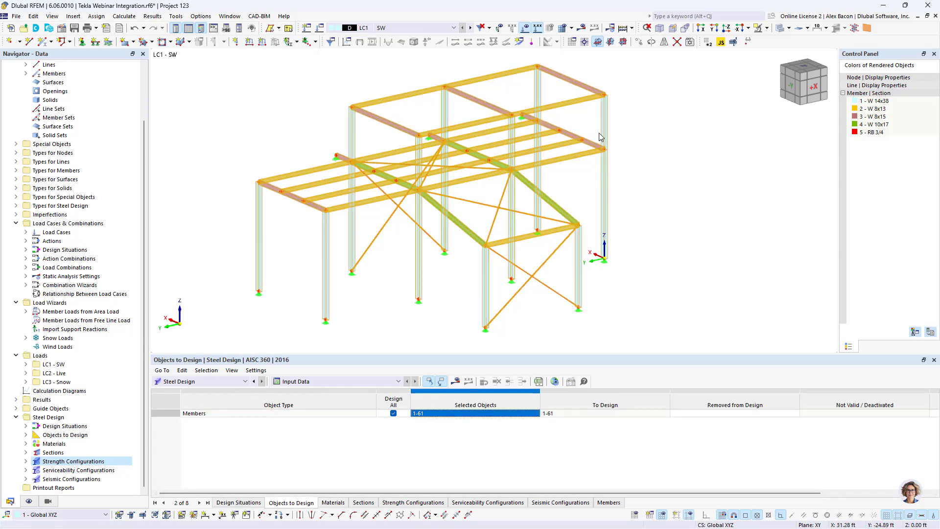
click(332, 503)
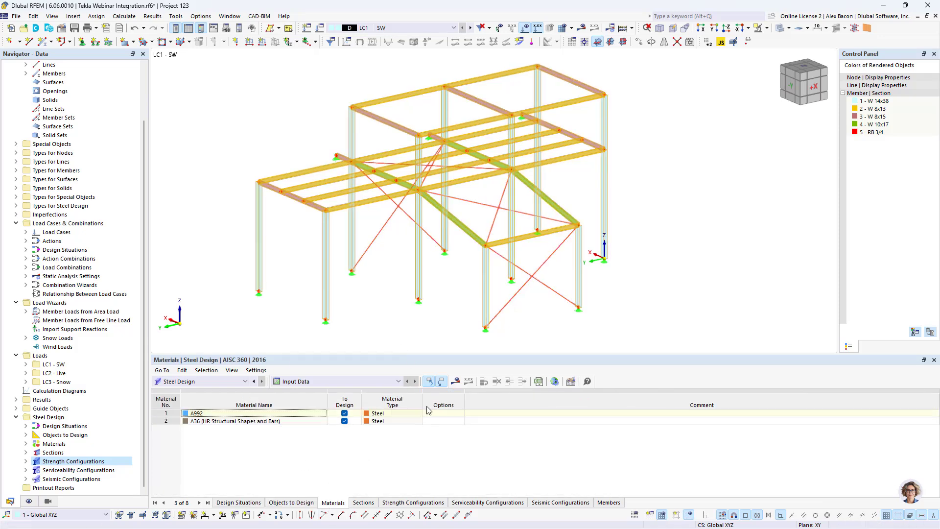
click(364, 503)
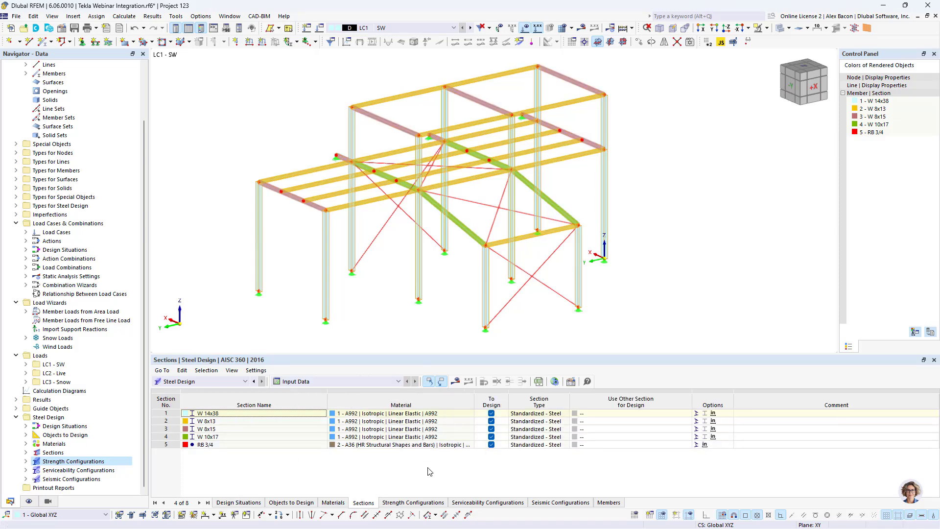
click(250, 502)
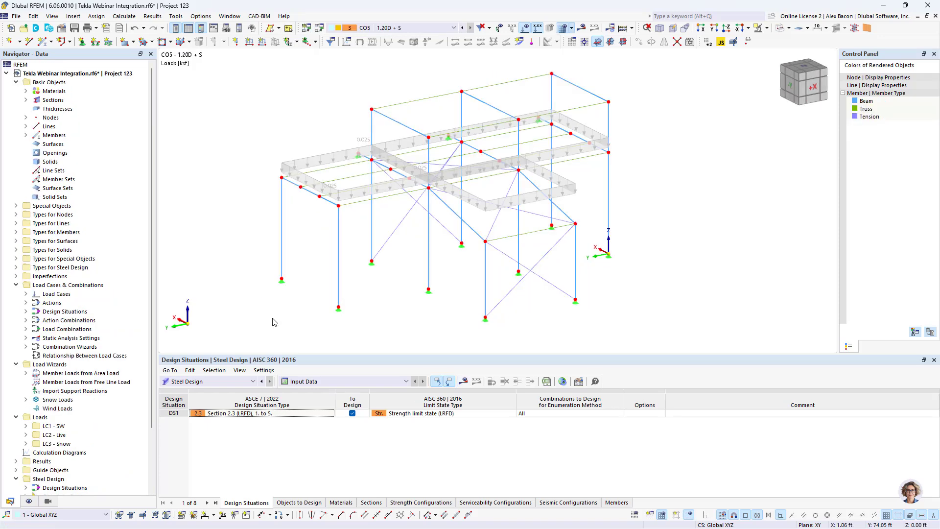
Redefine the snow load wizard's Roof 1 on the upper roof with corner nodes 28, 30, 26 and 25
double_click(391, 145)
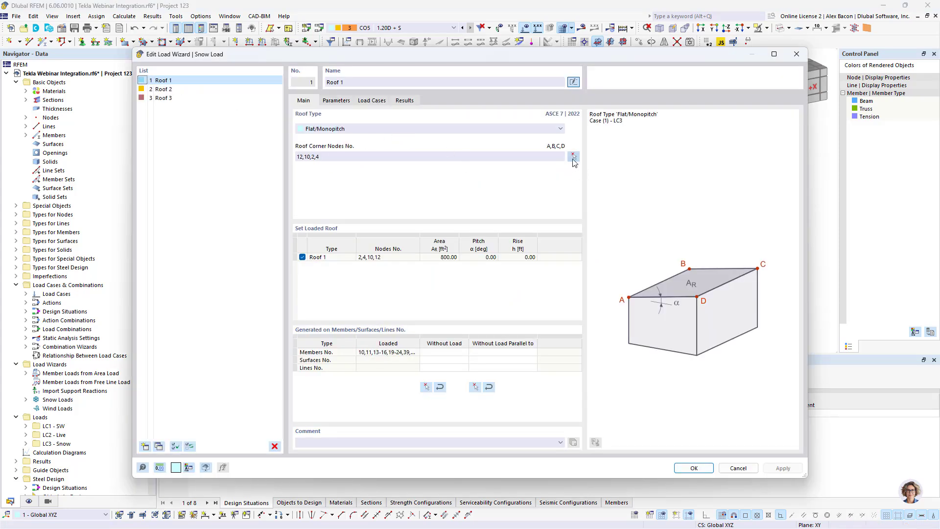
click(573, 157)
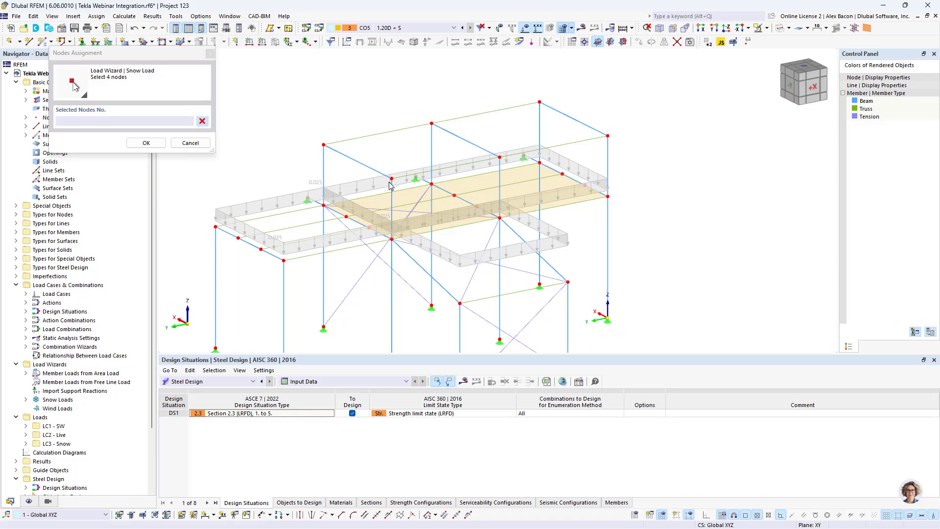
click(392, 180)
click(323, 145)
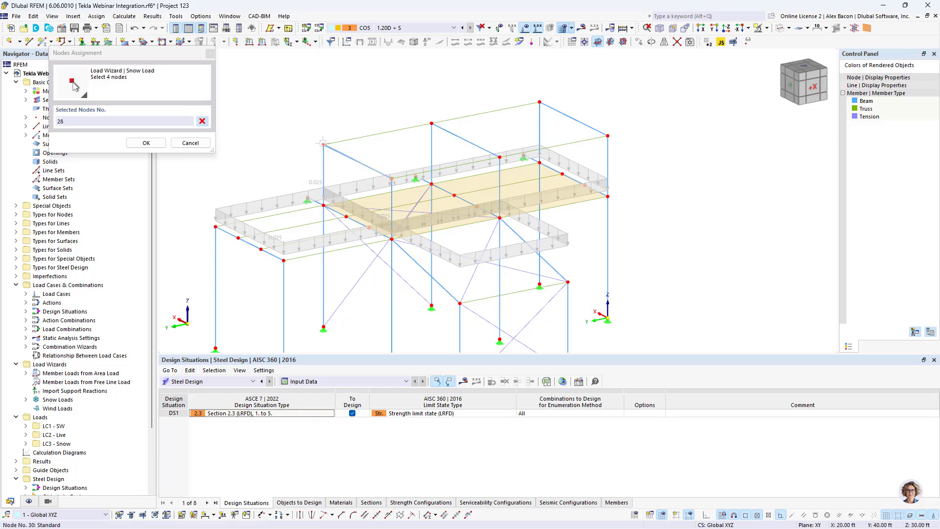
click(539, 102)
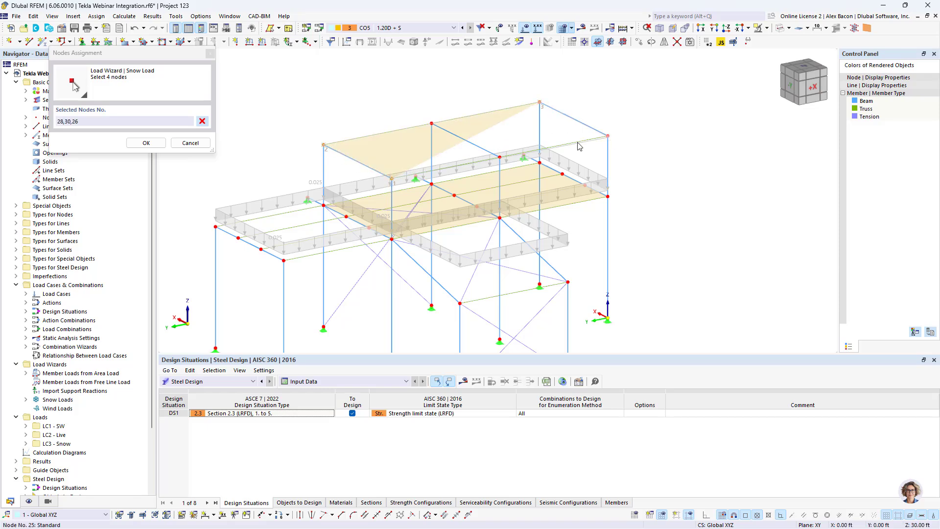
click(608, 136)
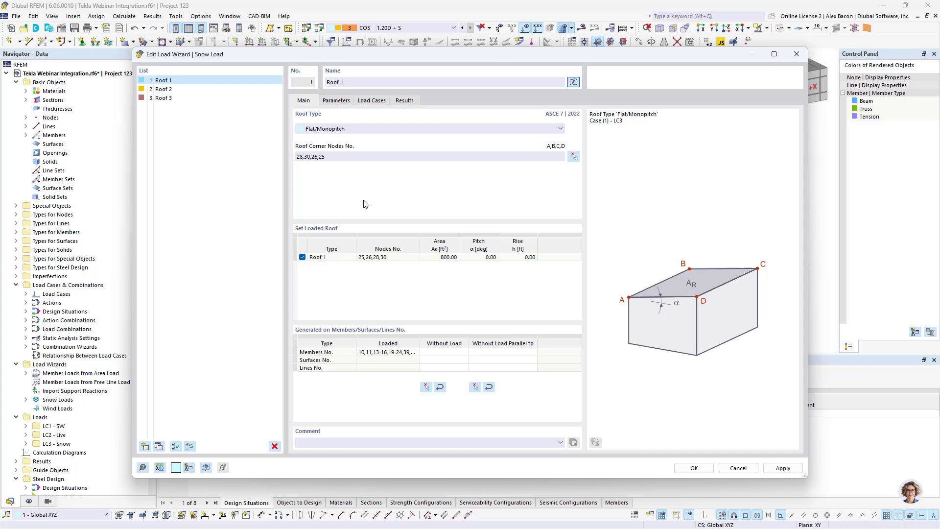
click(685, 468)
click(510, 318)
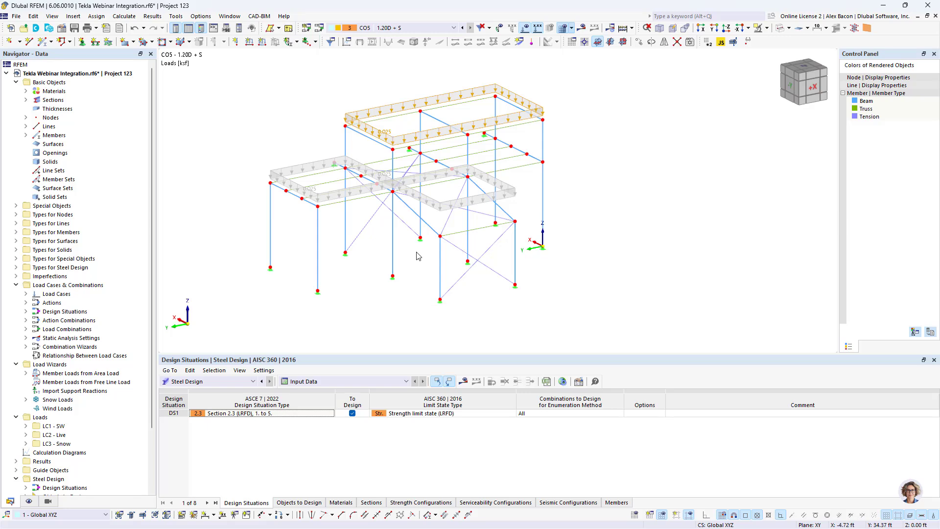
Calculate and display the steel design check ratios on the members, and hide the load display
click(465, 383)
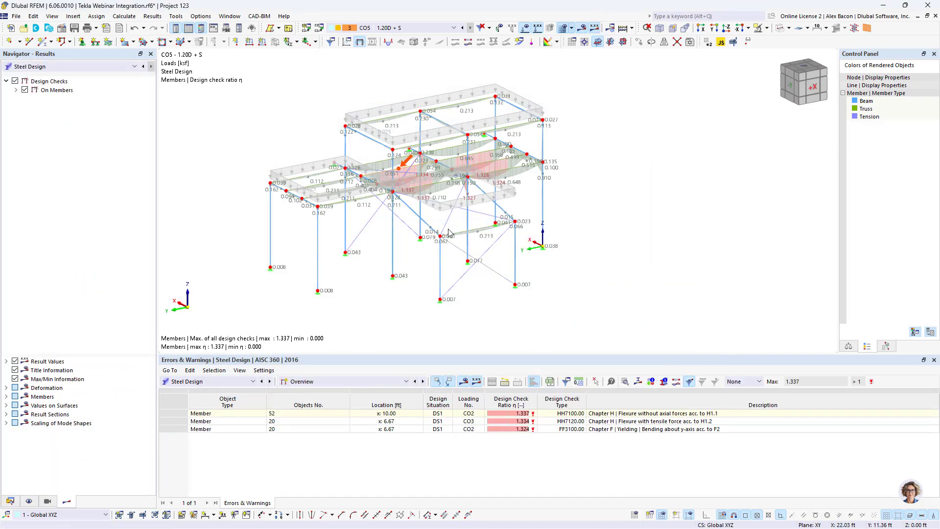
scroll(450, 231, up, 2)
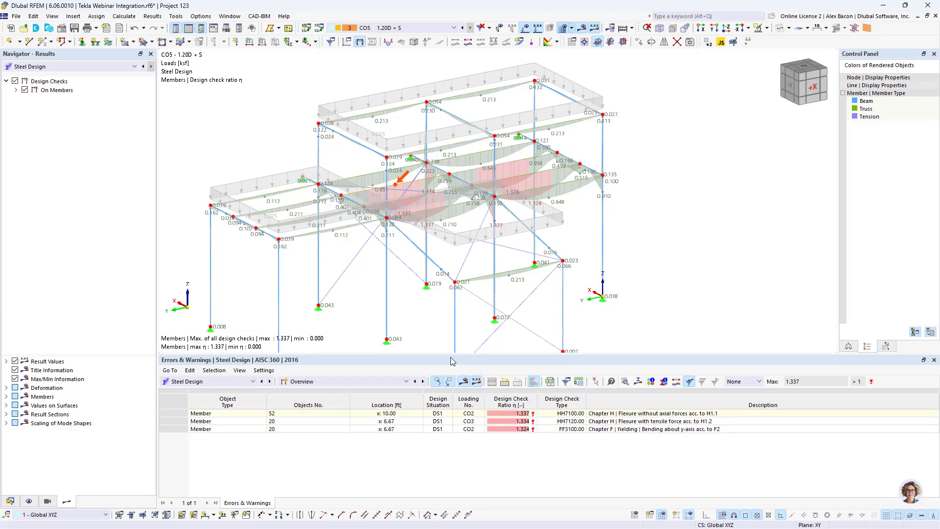
scroll(439, 319, down, 4)
ctrl+middle_drag(459, 280, 523, 252)
click(527, 30)
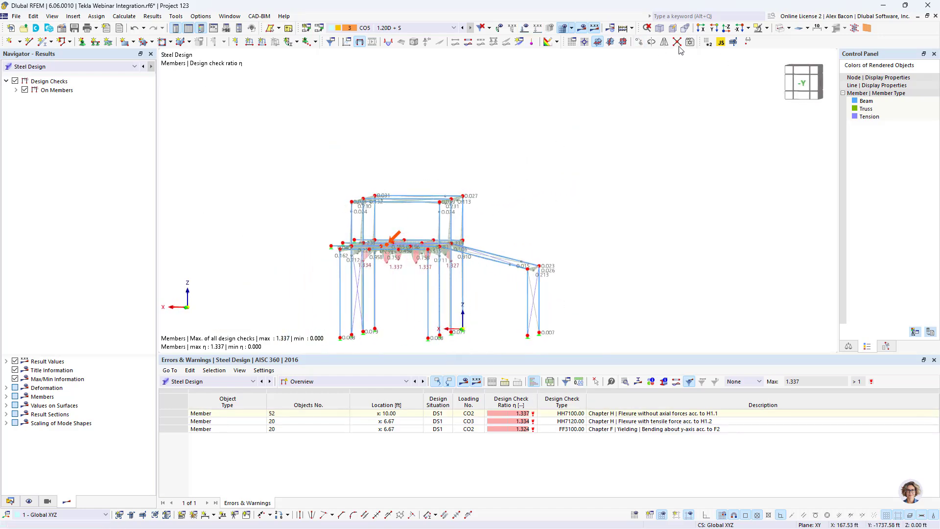
Select the intermediate-level floor and roof beams from the -Y side view and isolate them to inspect their check ratios
ctrl+middle_drag(387, 258, 400, 254)
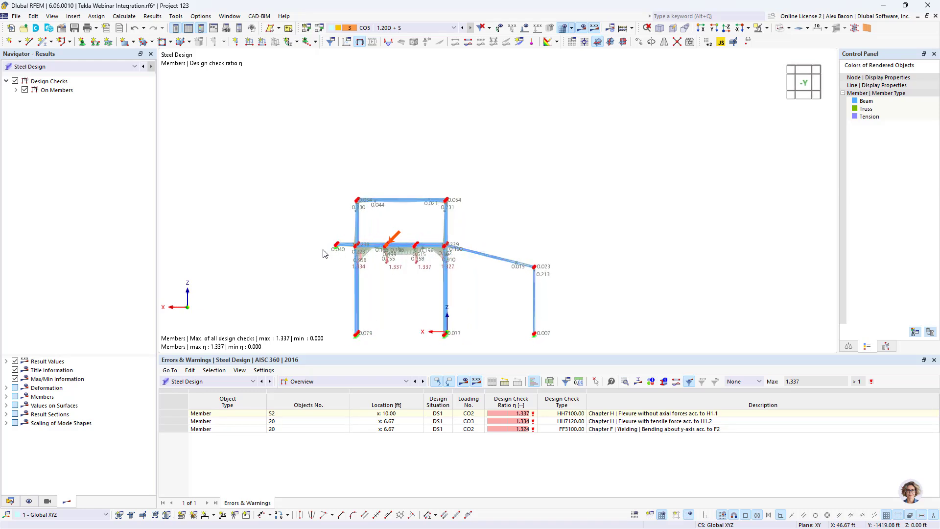
drag(323, 251, 467, 230)
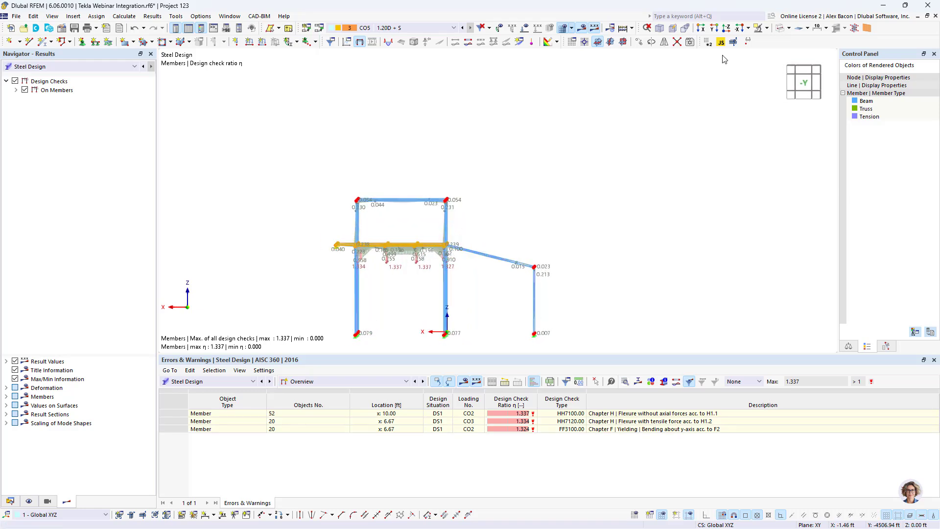
click(763, 30)
ctrl+middle_drag(650, 99, 431, 204)
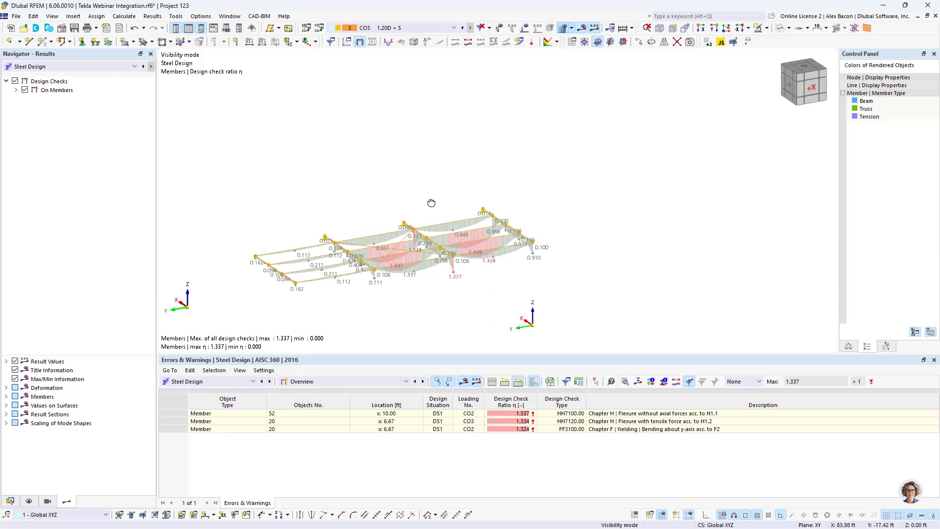
scroll(385, 255, up, 3)
scroll(384, 253, up, 2)
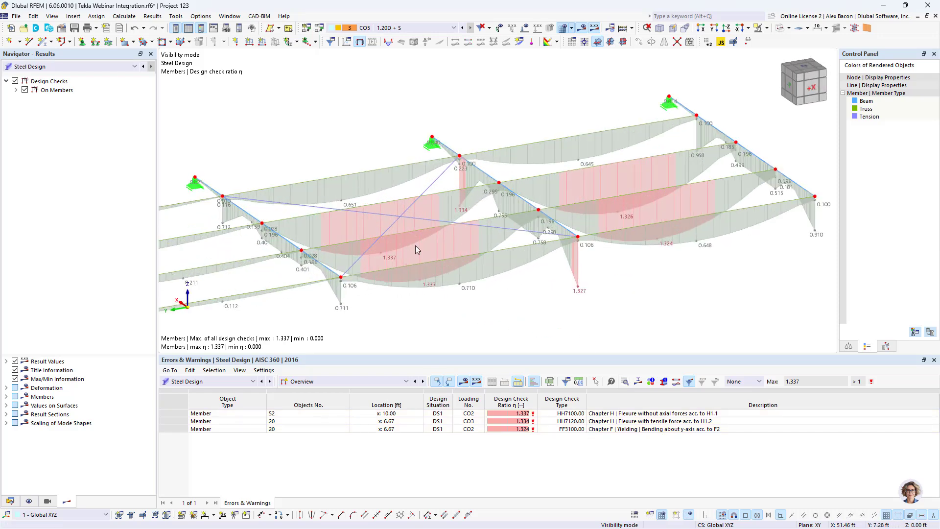
Render the isolated members as transparent solids and colour them by section
click(781, 28)
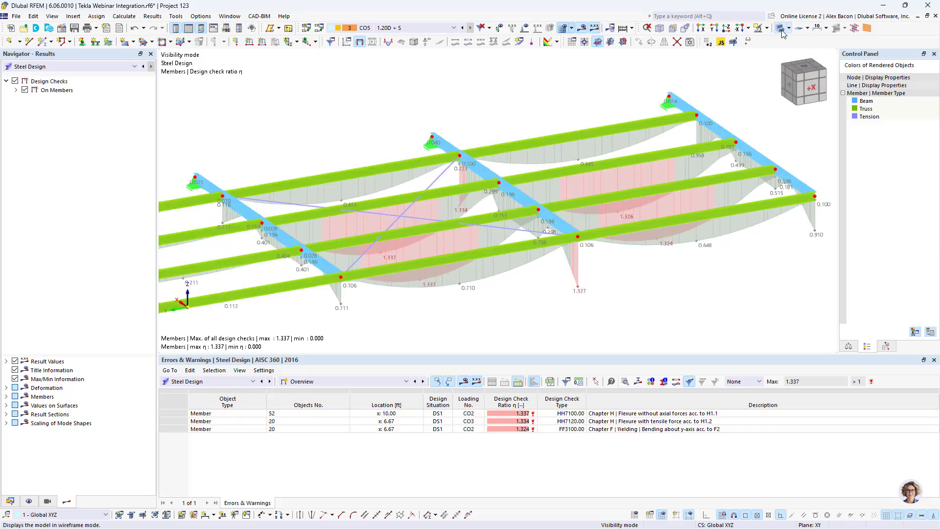
click(29, 501)
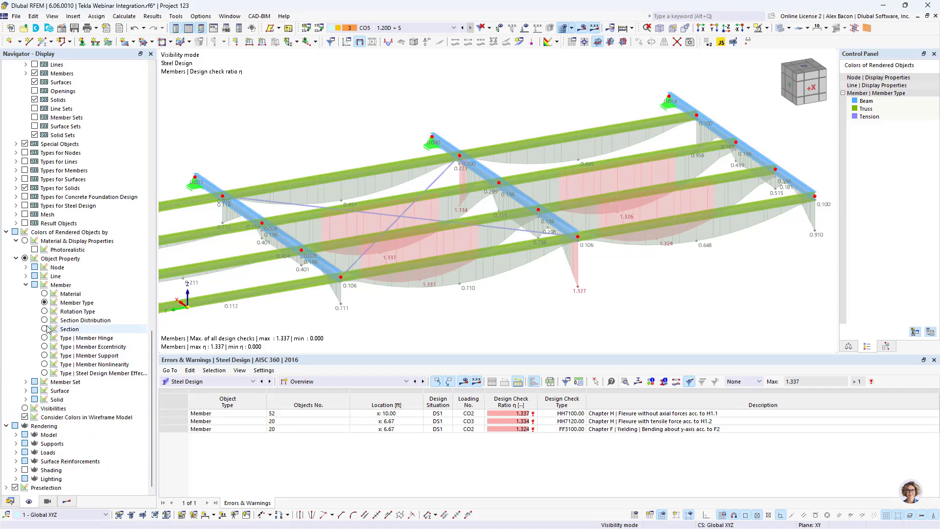
click(68, 329)
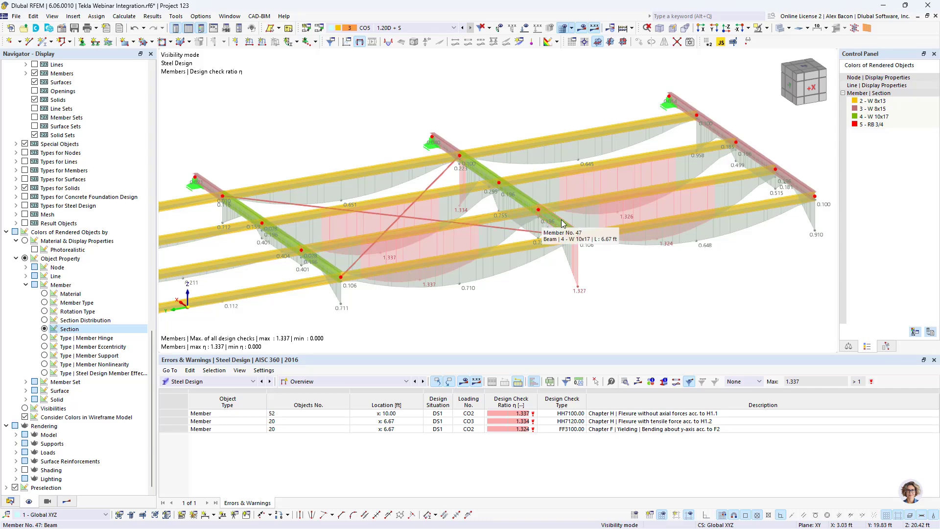
scroll(563, 223, down, 2)
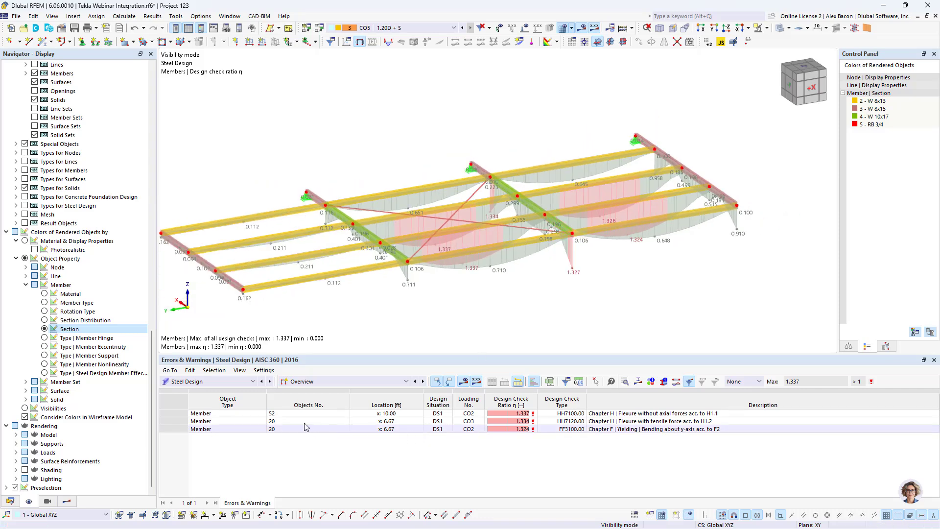
Show the Design Ratios on Members results for steel design and enlarge the table area
click(338, 381)
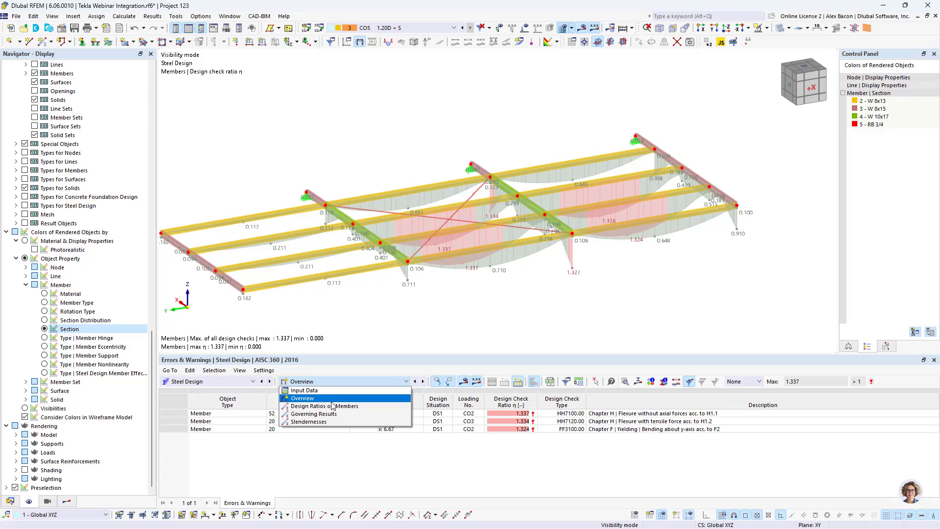
click(332, 406)
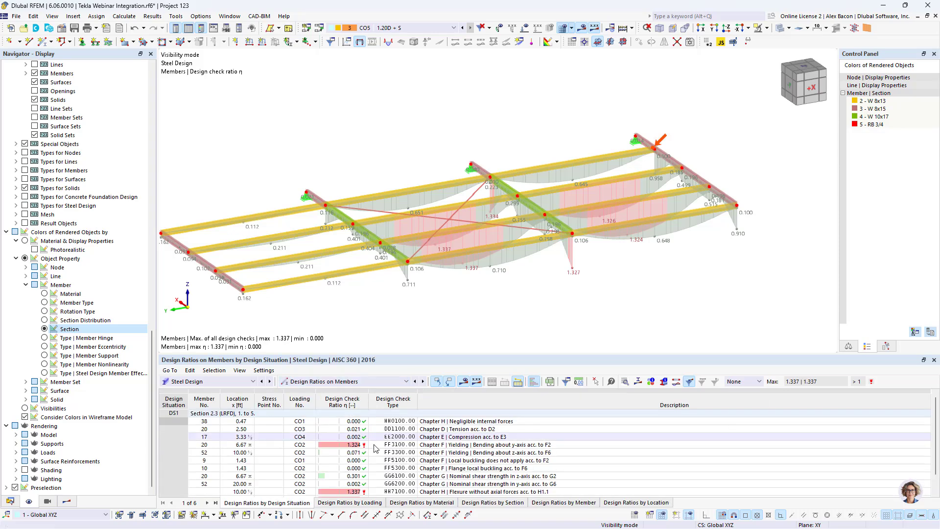
drag(373, 354, 374, 273)
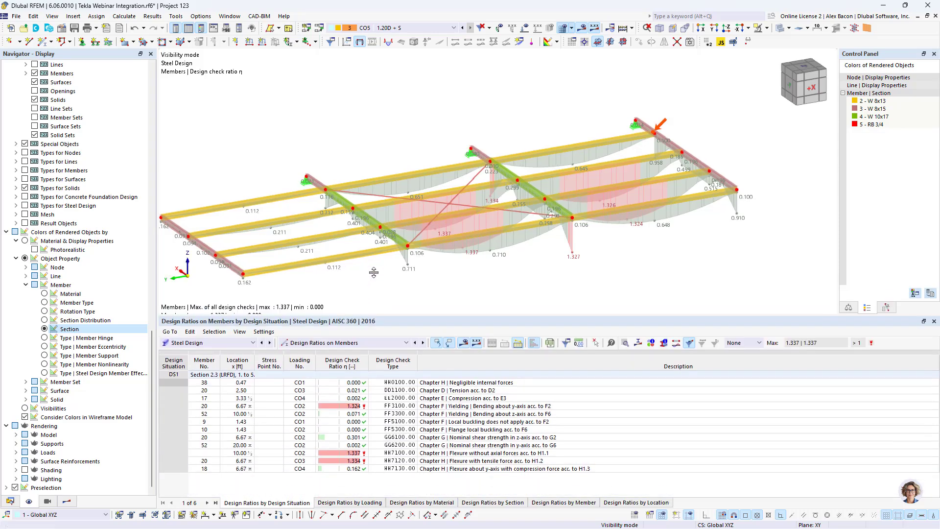
Examine the details of member 20's Chapter F yielding check FF3100, and review the design ratios by section
click(393, 364)
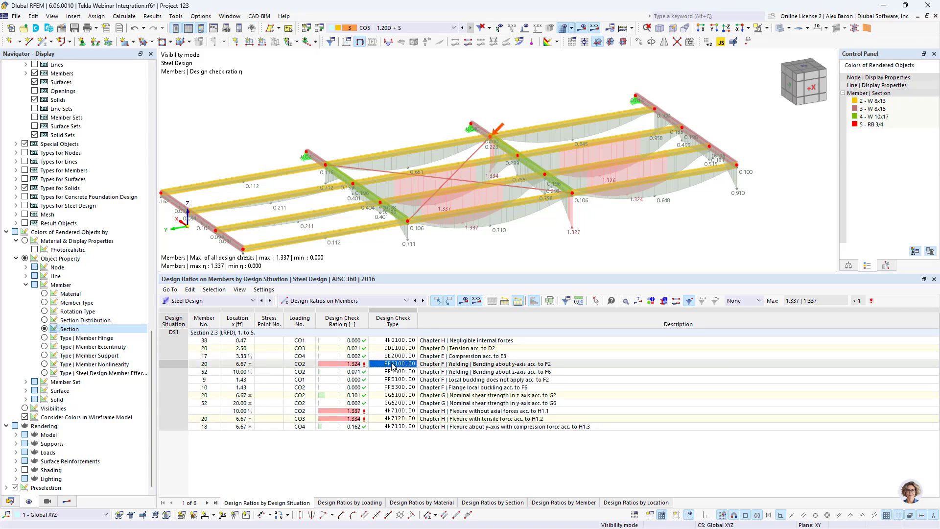
click(451, 365)
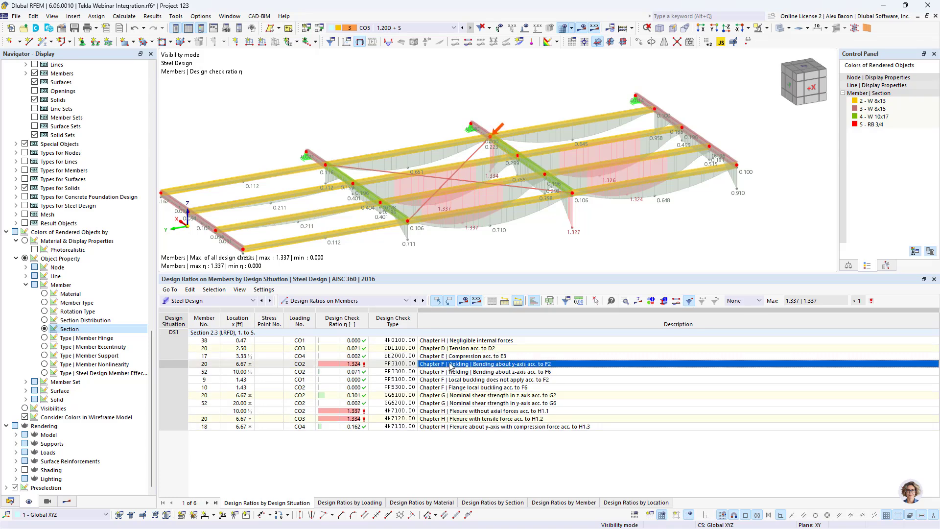
double_click(451, 365)
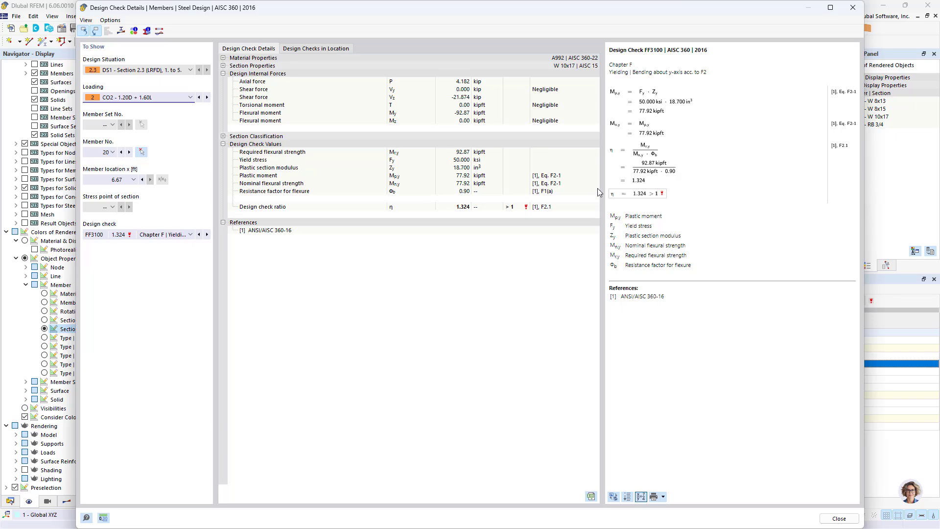
click(853, 7)
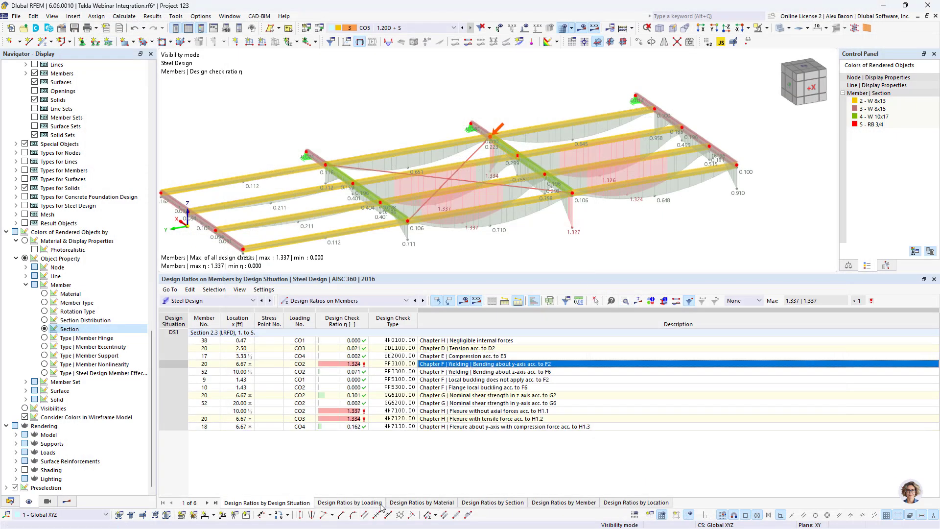
click(505, 507)
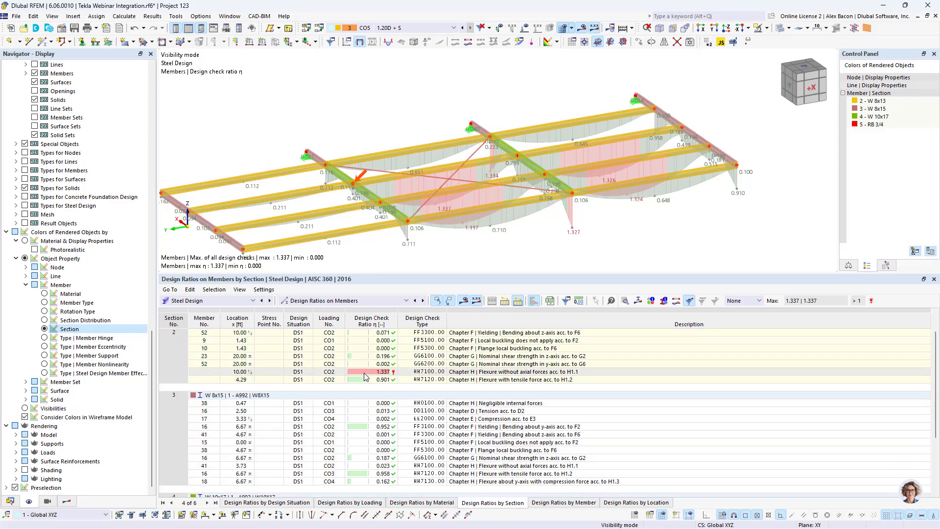
scroll(411, 343, down, 4)
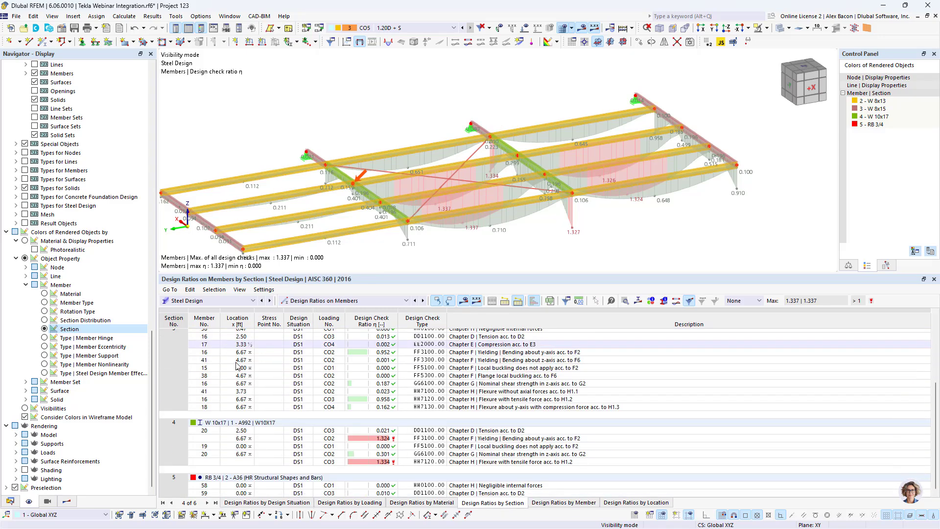
In the steel design input data for sections, set the W 8x13 section to Optimize | Current Row | W
click(372, 301)
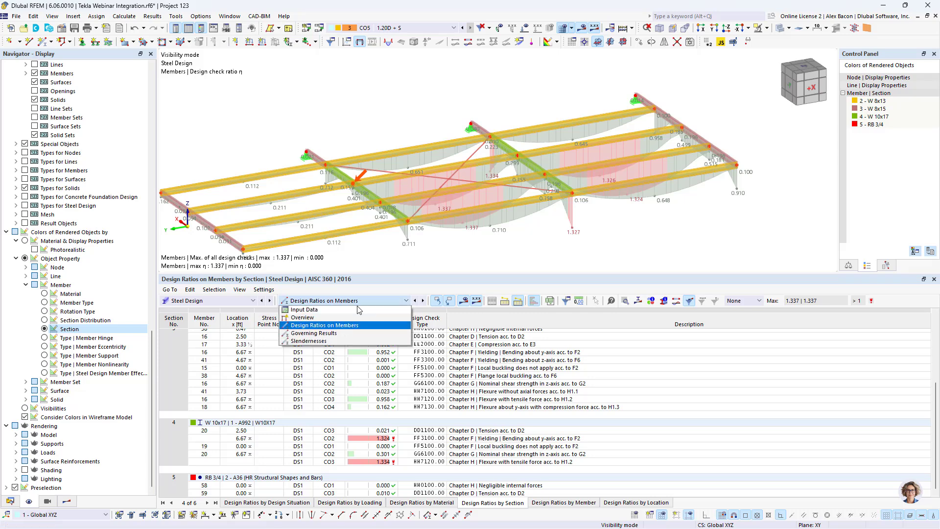
click(351, 314)
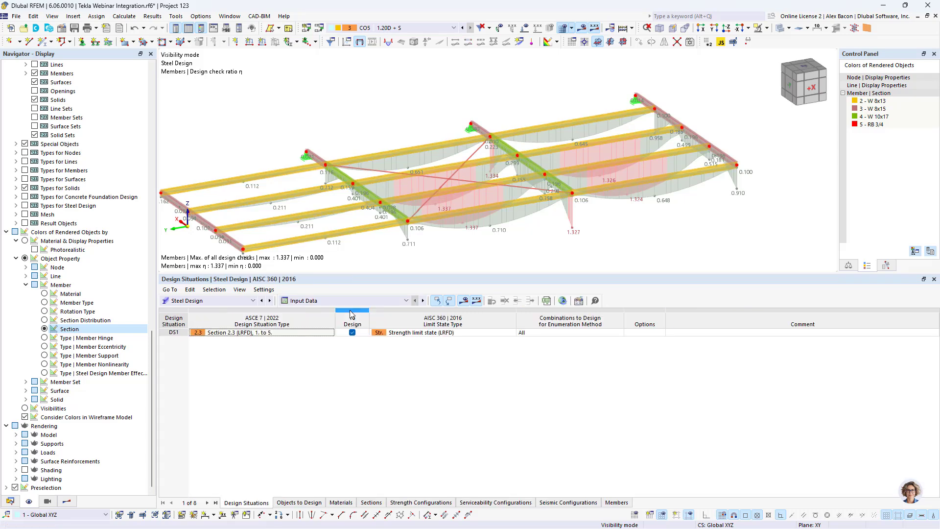
click(373, 503)
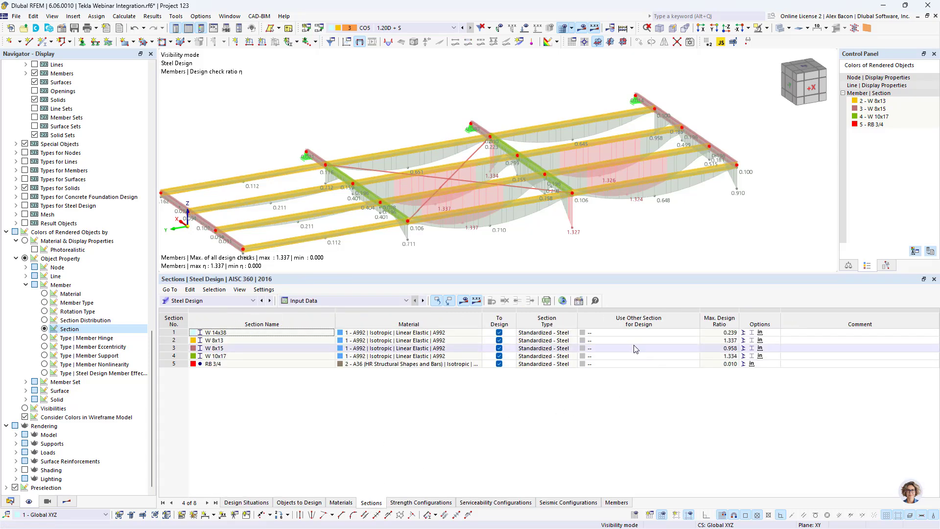
click(621, 341)
click(621, 341)
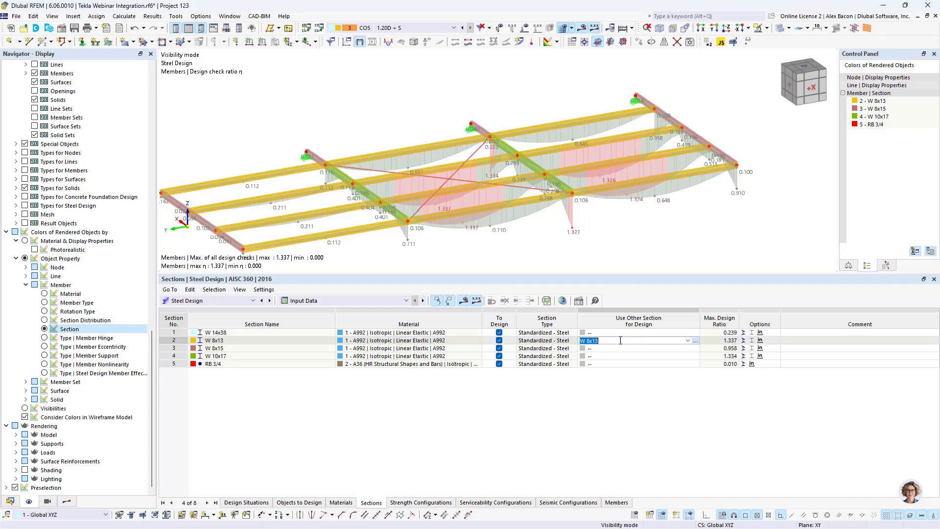
click(689, 341)
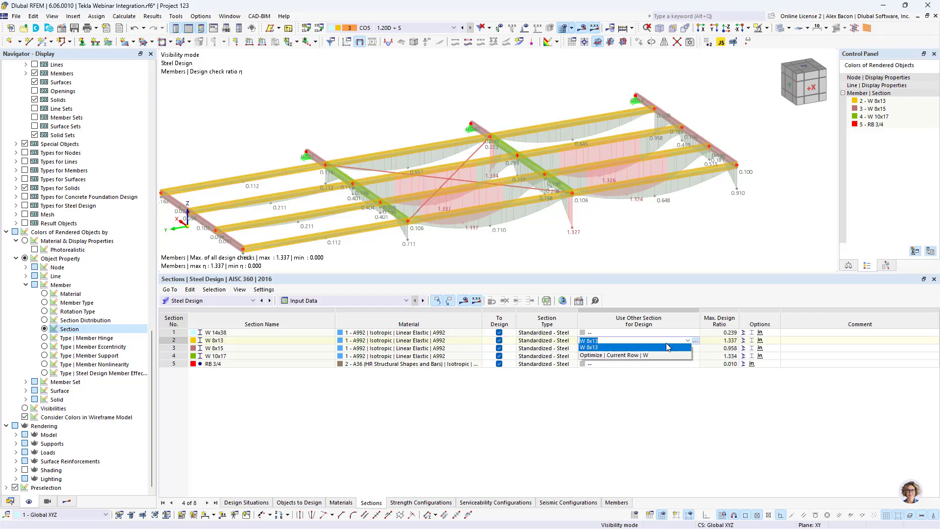
click(645, 356)
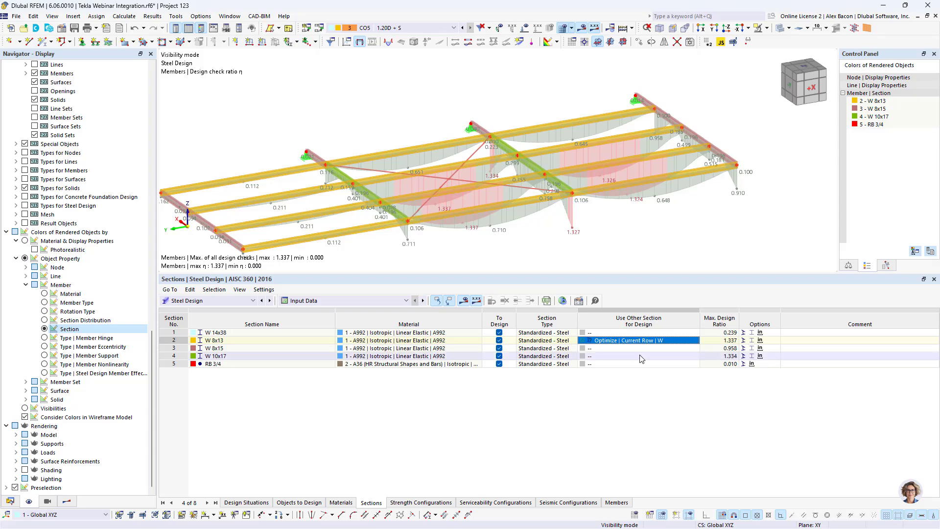
Set the W 10x17 section to Optimize | Current Row | W and run the steel design calculation
click(632, 358)
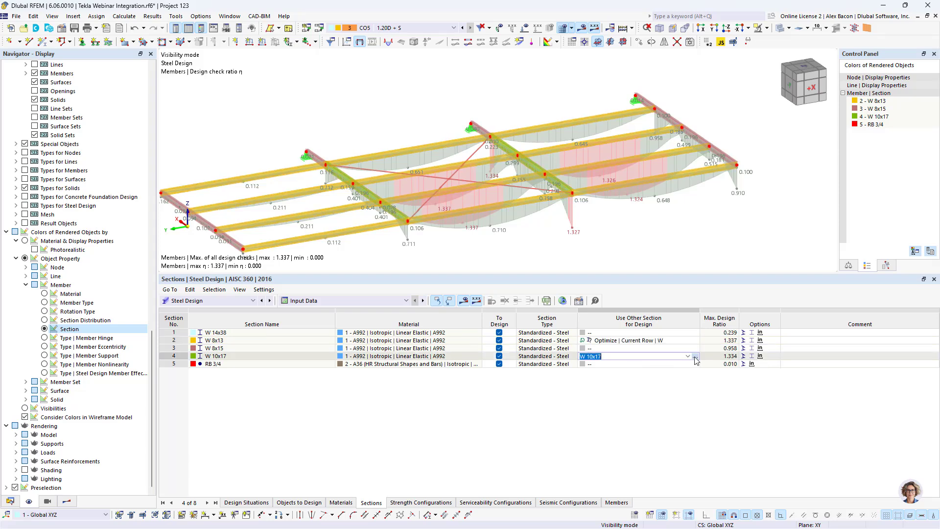
click(688, 356)
click(642, 372)
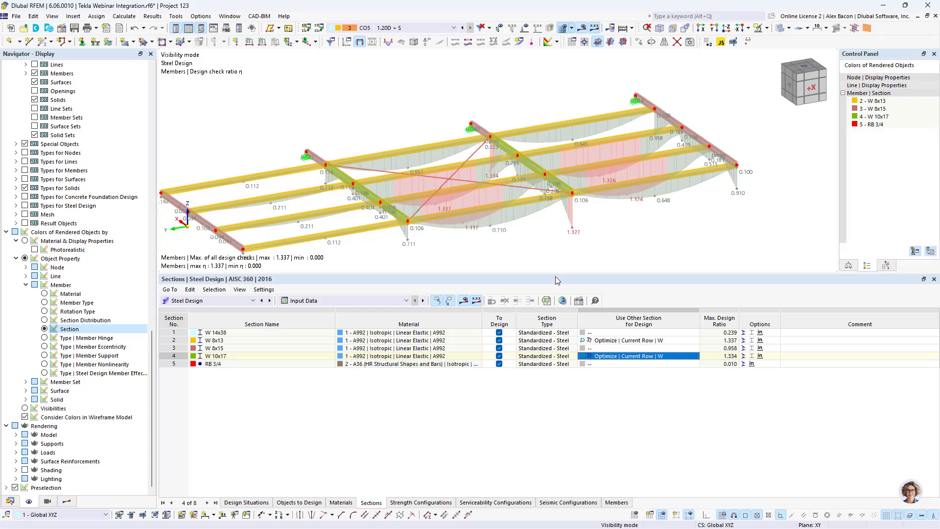
click(626, 28)
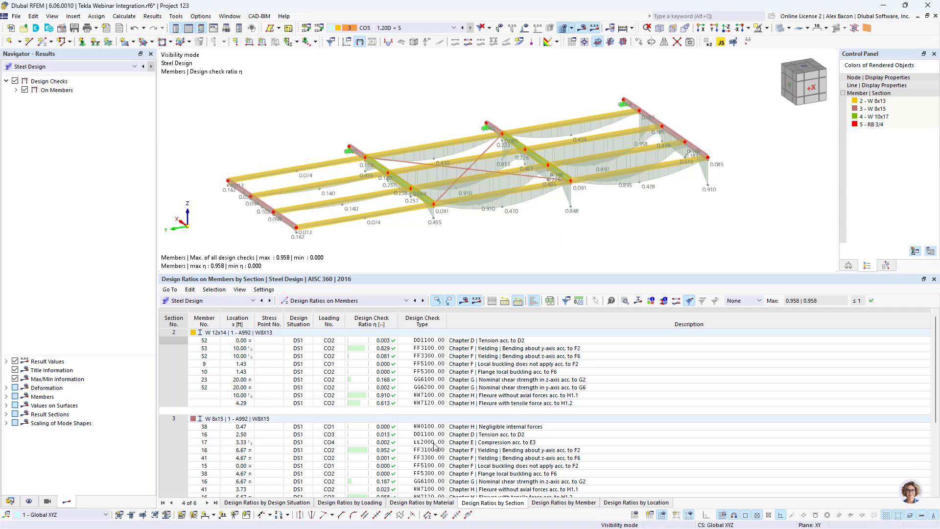
Review the optimized sections in the input data and check the maximum allowable design ratio in the steel design global settings
click(322, 302)
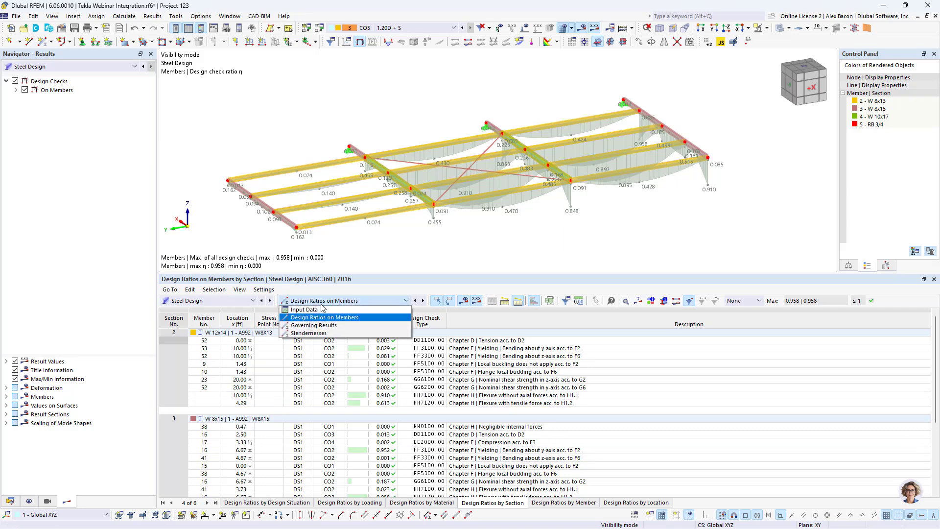
click(318, 310)
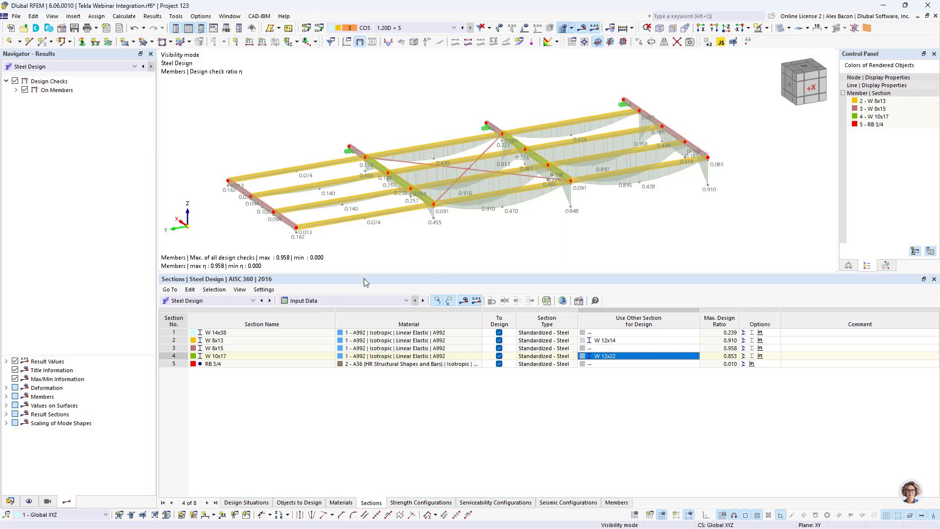
click(562, 301)
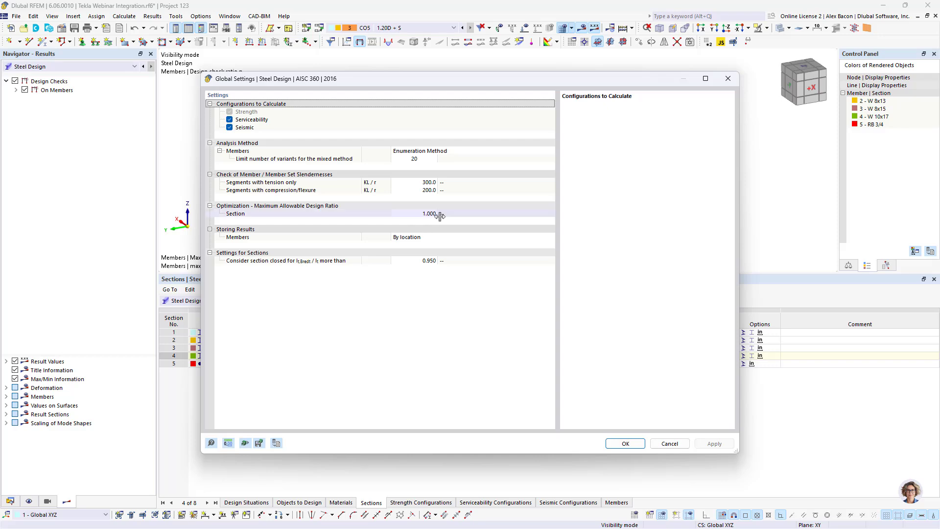
click(728, 79)
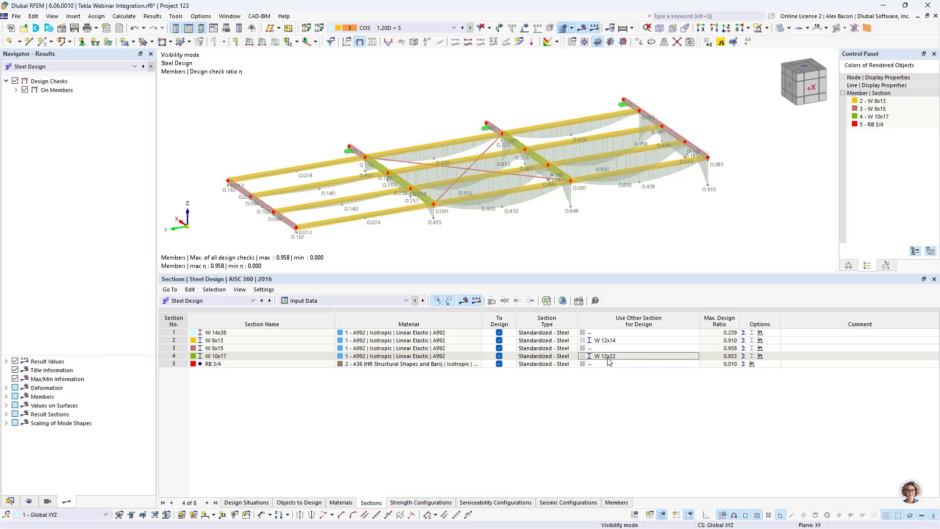
Use all optimized sections in the model, accepting the deletion of the existing results and mesh
click(645, 356)
right_click(645, 357)
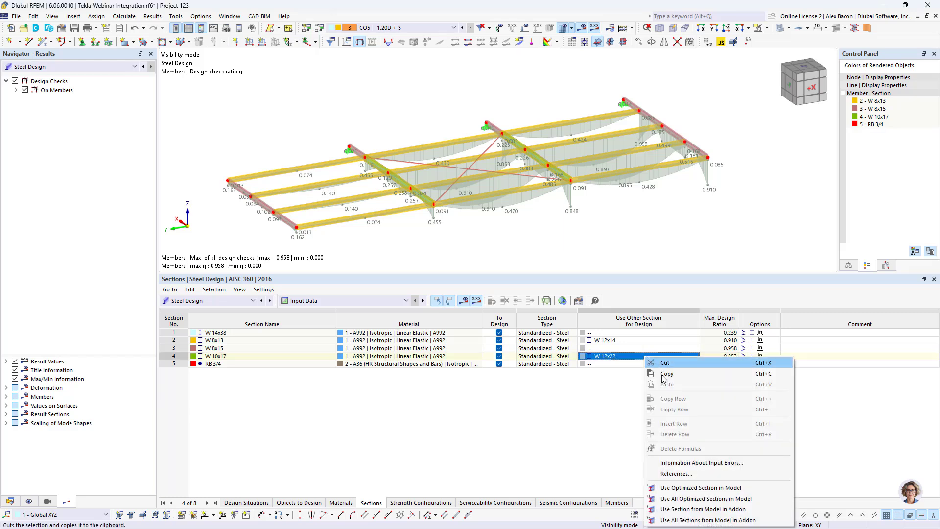
click(707, 499)
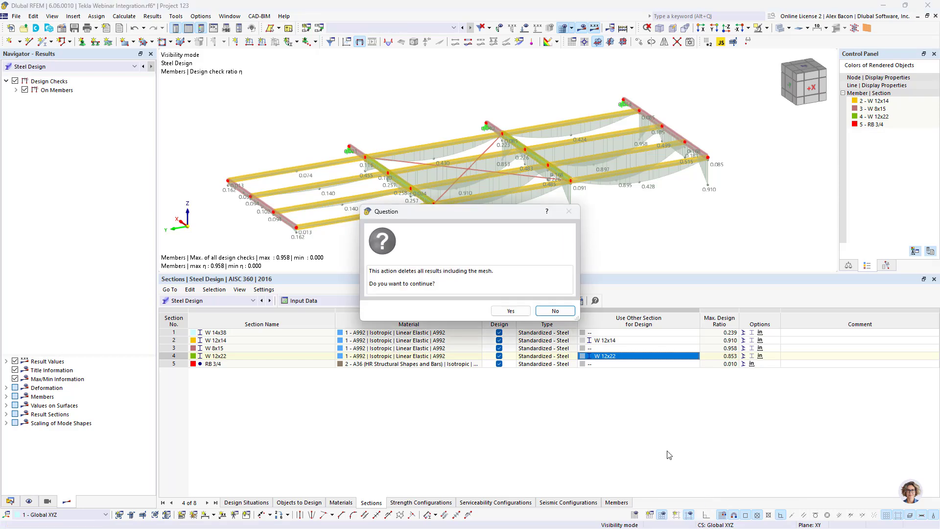
click(507, 312)
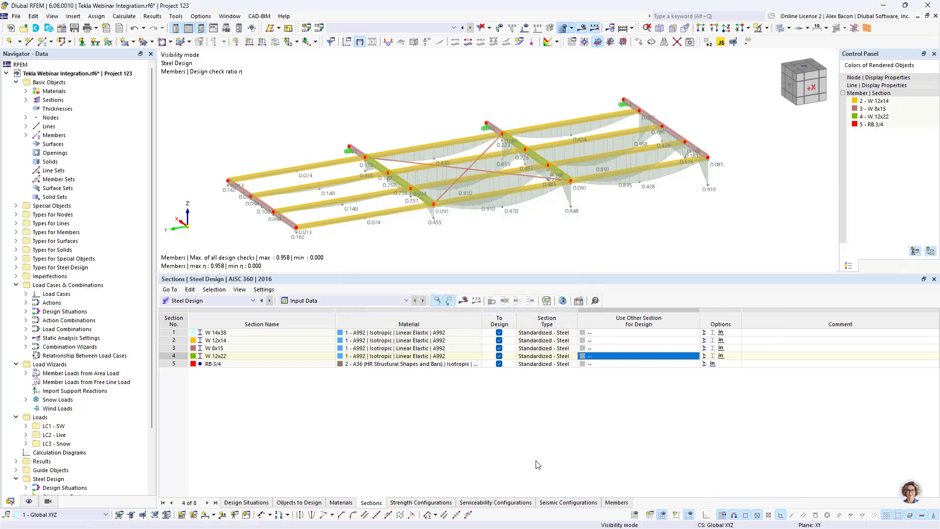
Recalculate the steel design with the updated sections and show the design ratios on the isolated members
scroll(566, 243, down, 1)
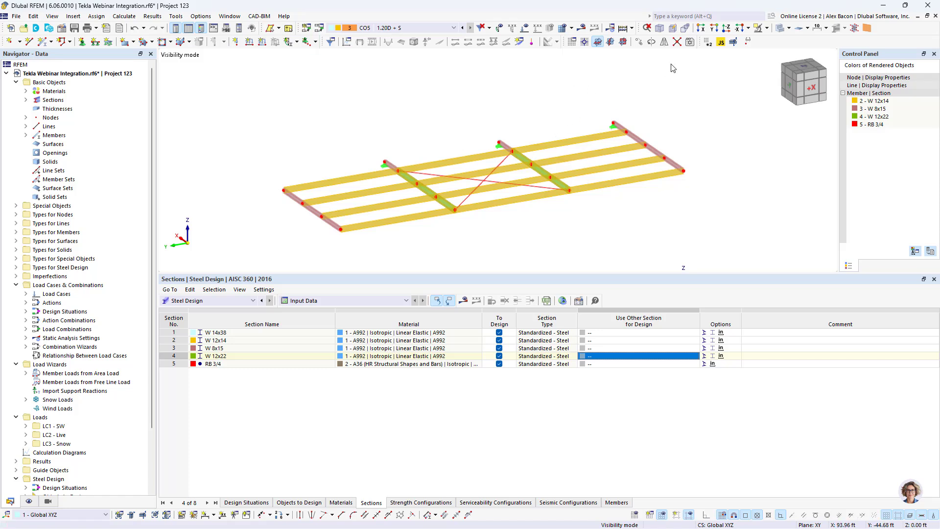
click(464, 301)
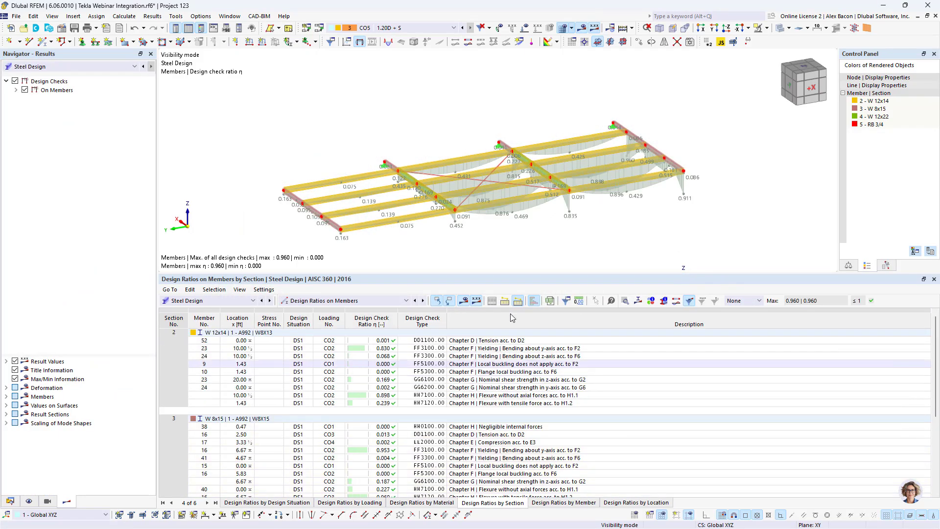
scroll(474, 210, down, 1)
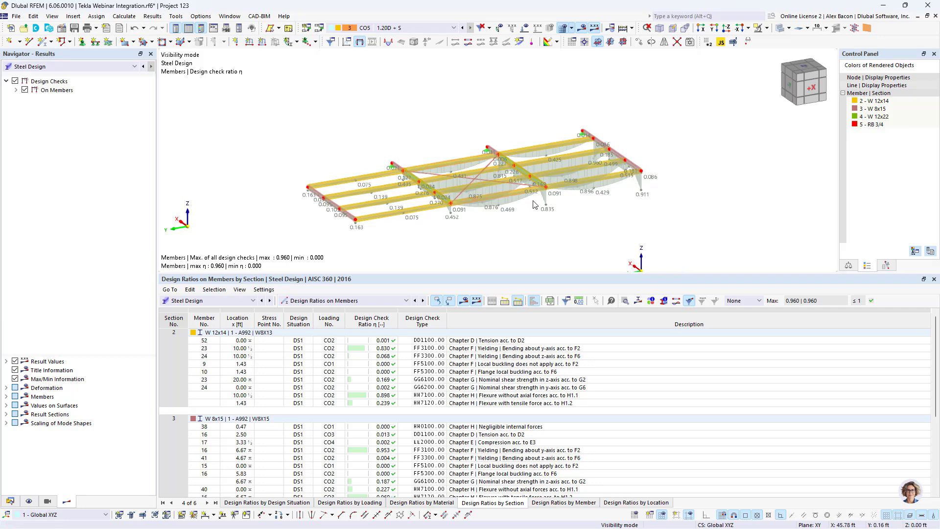
Leave visibility mode to show the whole frame and inspect its design ratios around truss member 37 and the tension bracing
click(767, 28)
click(776, 117)
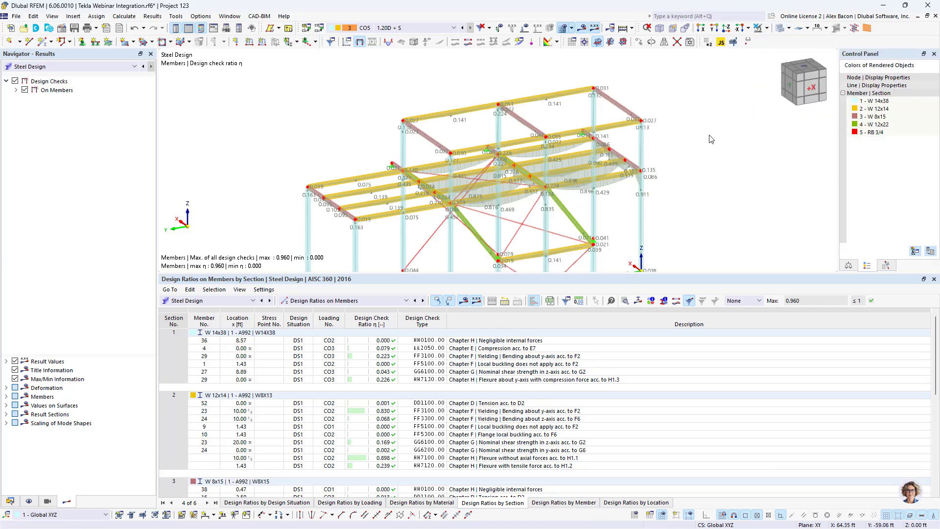
scroll(565, 213, down, 1)
middle_drag(563, 216, 486, 161)
scroll(486, 162, down, 1)
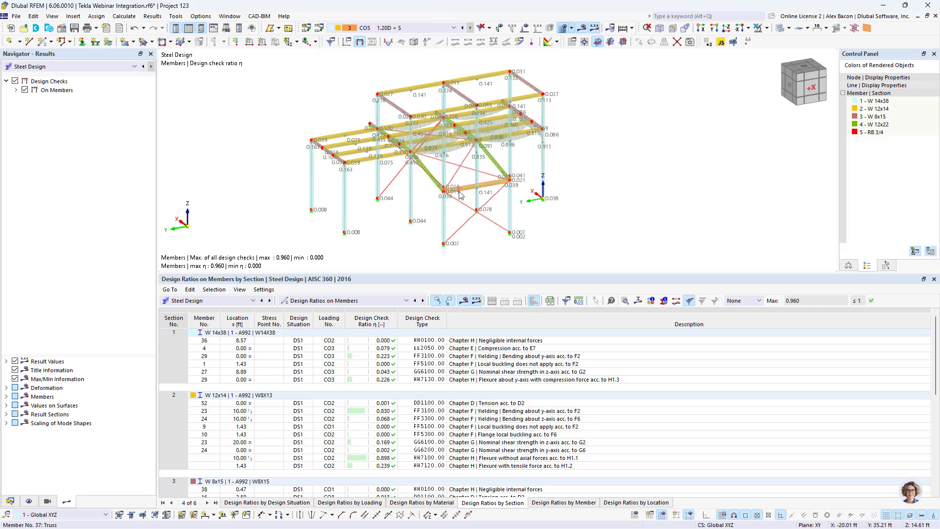
mouse_move(461, 195)
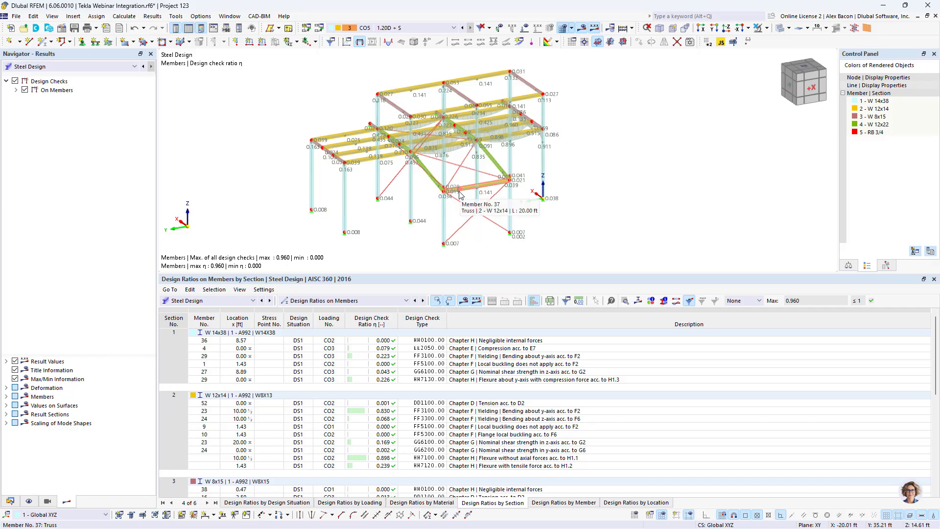
scroll(462, 162, up, 1)
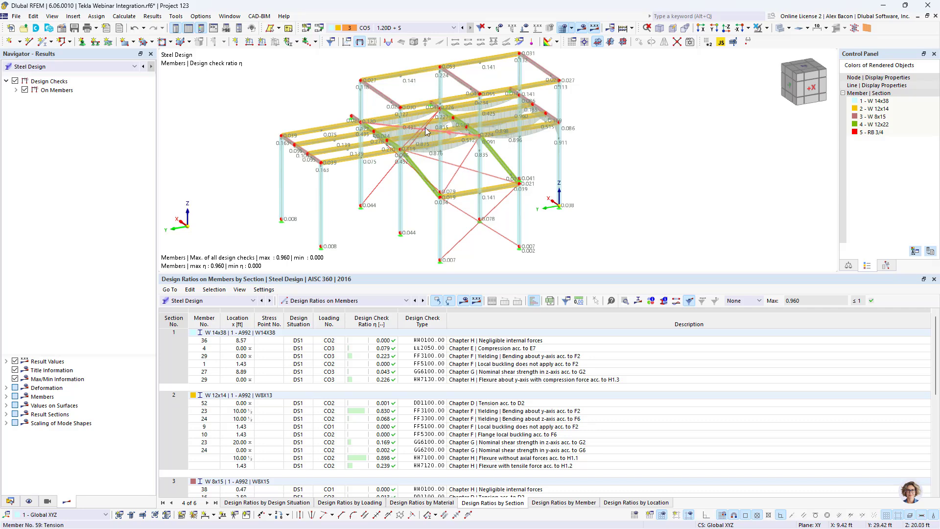
mouse_move(426, 129)
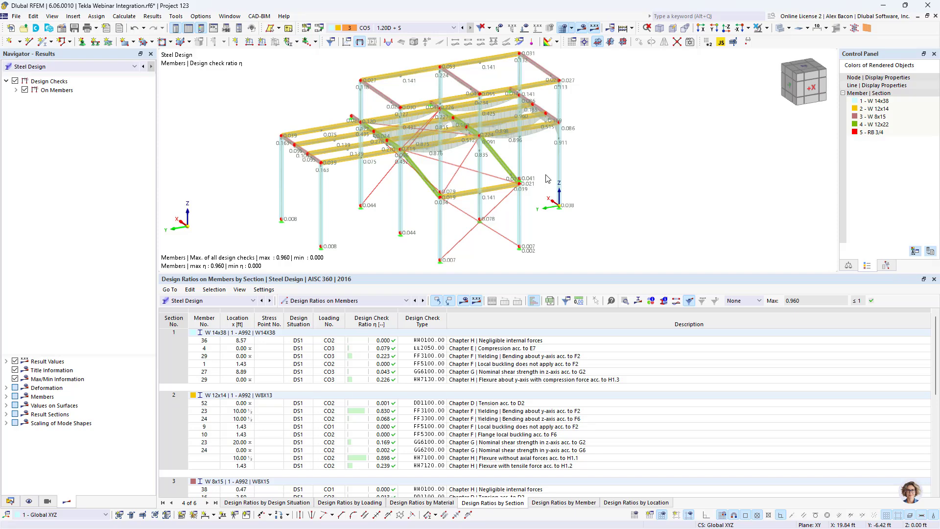
Arrange the RFEM window on half the screen beside Tekla Structures with the whole frame in view
double_click(583, 9)
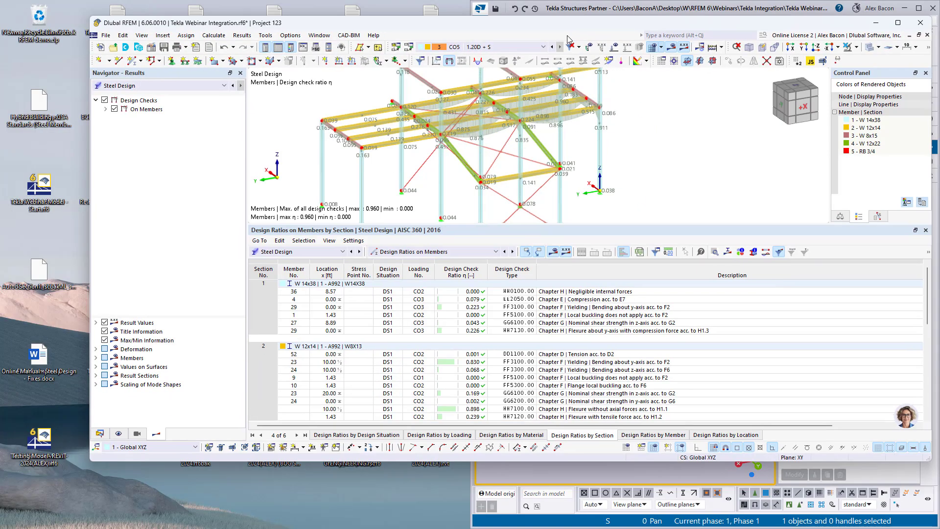
drag(568, 38, 1, 186)
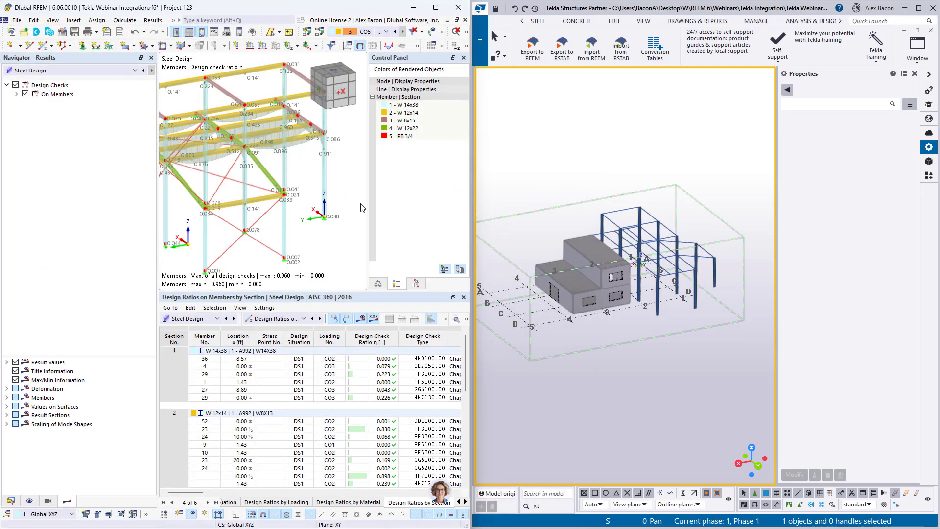
scroll(362, 208, down, 4)
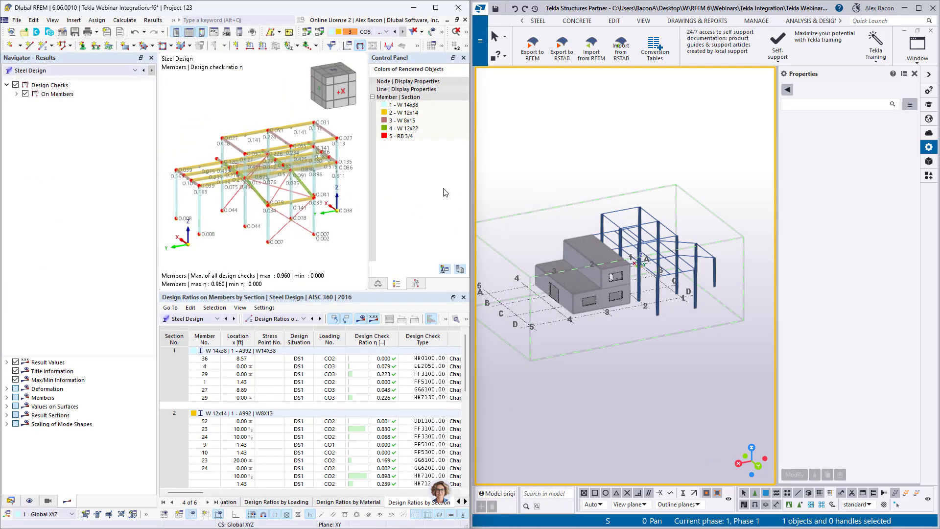
Switch to Tekla Structures and import from RFEM, updating the existing model with its materials, cross-sections, thicknesses, new objects and analytical part
click(672, 160)
scroll(610, 279, up, 2)
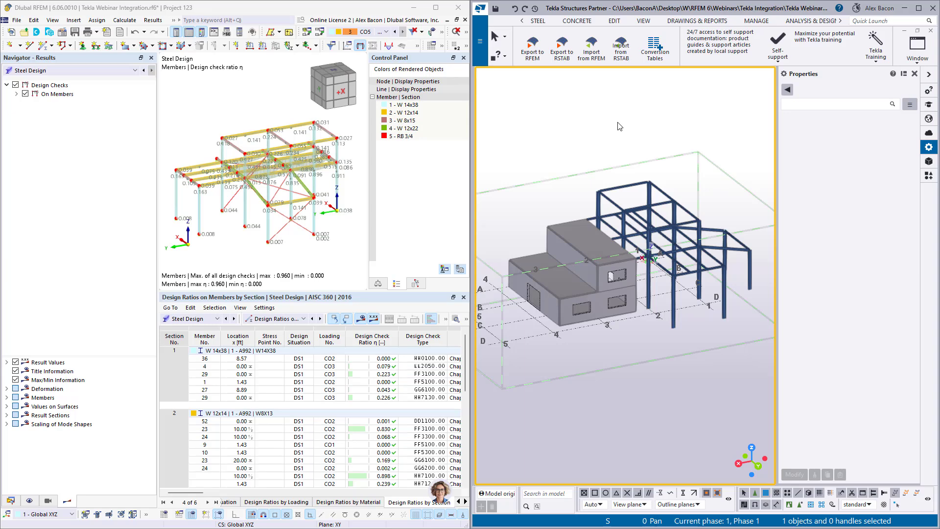
click(600, 54)
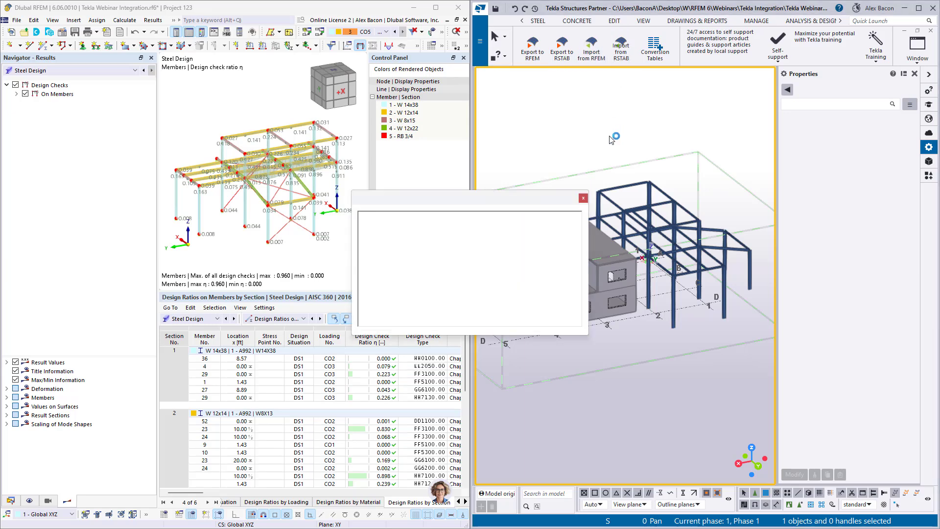
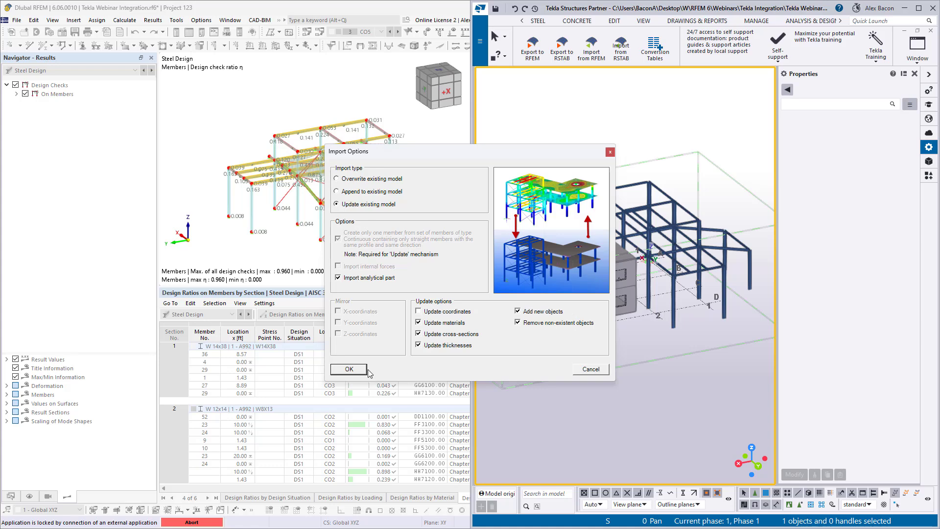
click(349, 369)
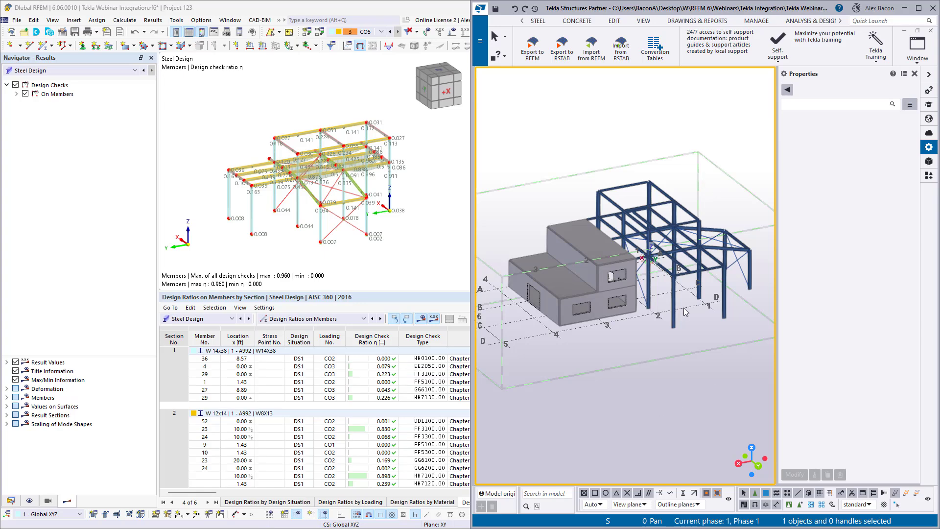
Inspect the properties of the imported diagonal brace and two intermediate-level beams in Tekla, comparing them with the RFEM model
ctrl+middle_drag(697, 307, 679, 312)
scroll(675, 310, up, 5)
click(656, 310)
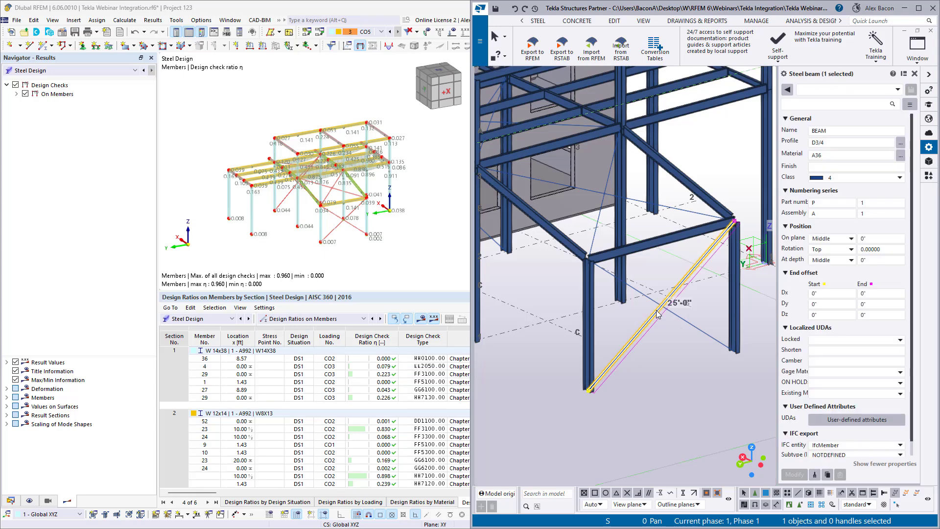
scroll(651, 198, down, 3)
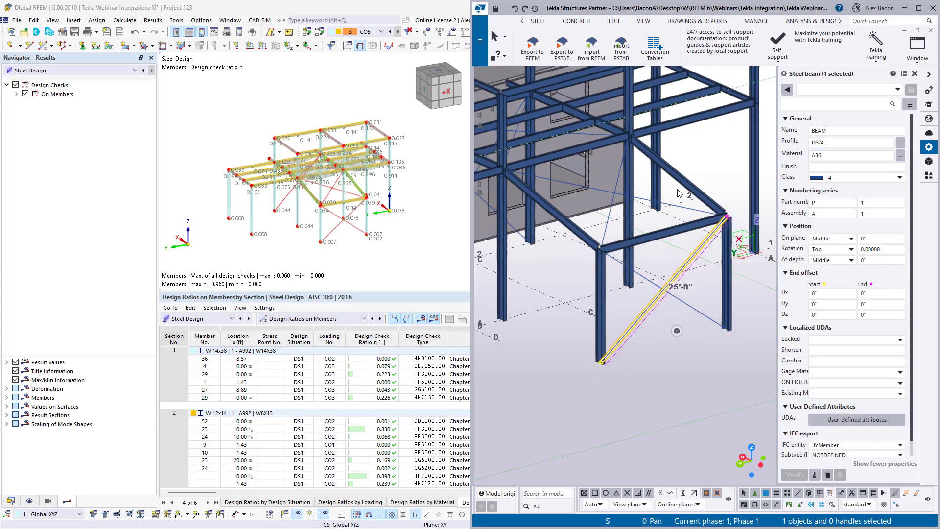
middle_drag(651, 198, 683, 239)
click(639, 204)
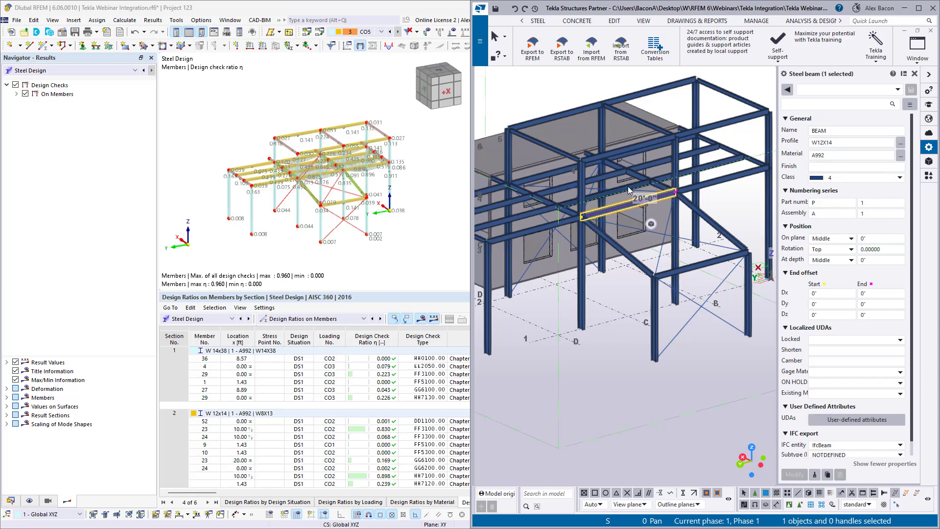
click(633, 188)
scroll(278, 171, up, 3)
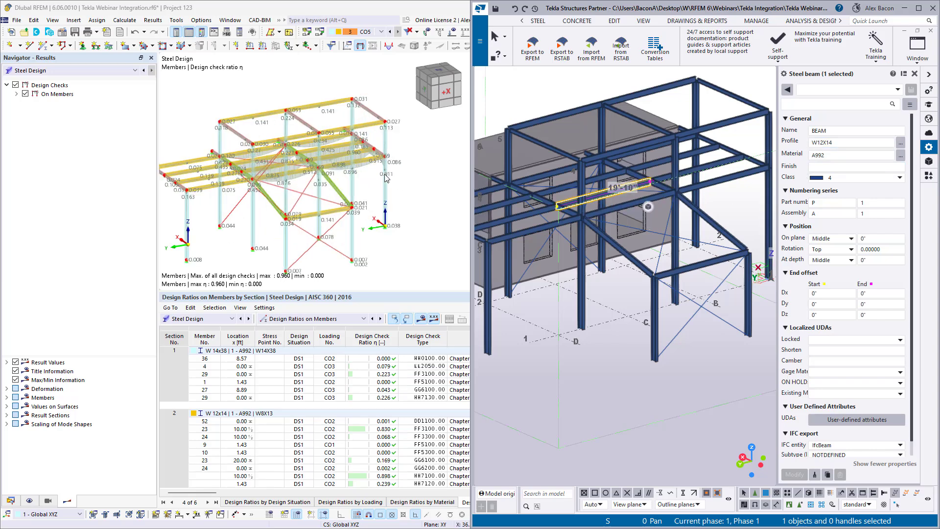
Inspect the 20'-0" intermediate-level beam's properties in Tekla and clear the selection with the whole building in view
click(607, 209)
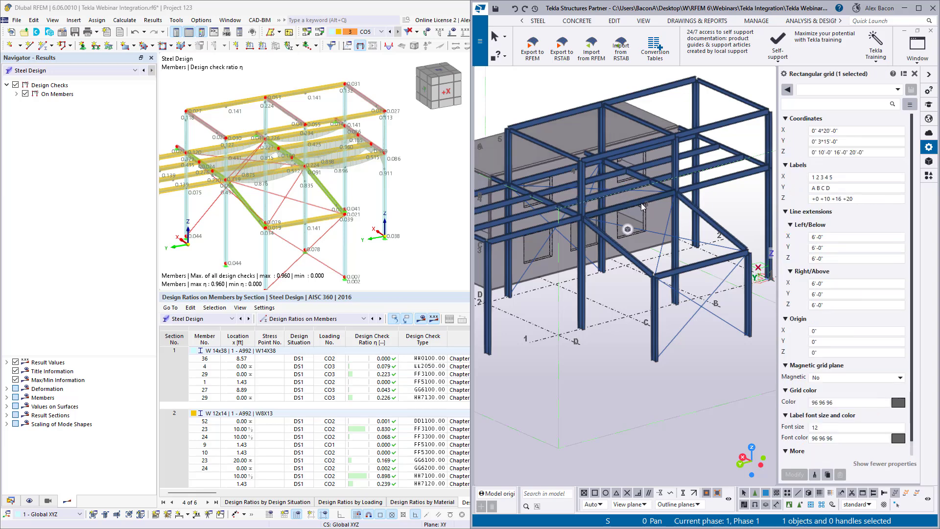
click(668, 198)
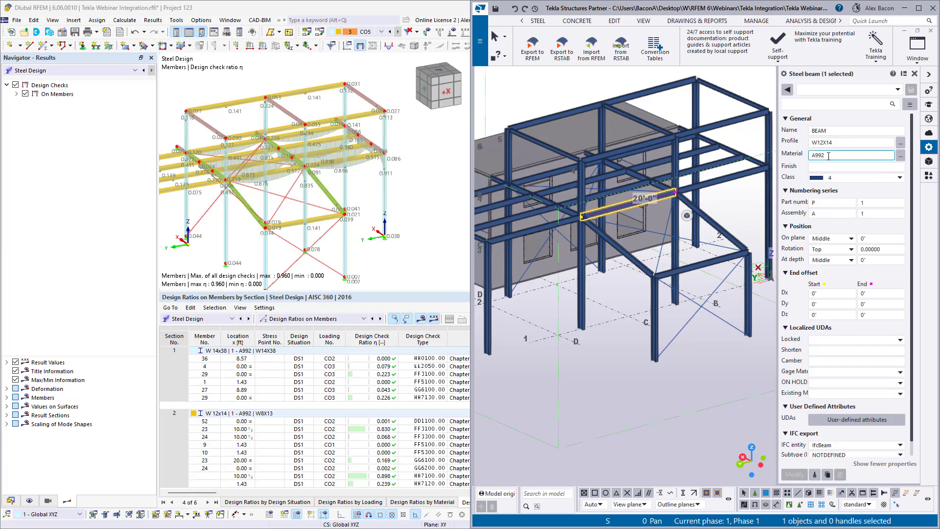
scroll(674, 274, down, 3)
ctrl+middle_drag(574, 299, 617, 288)
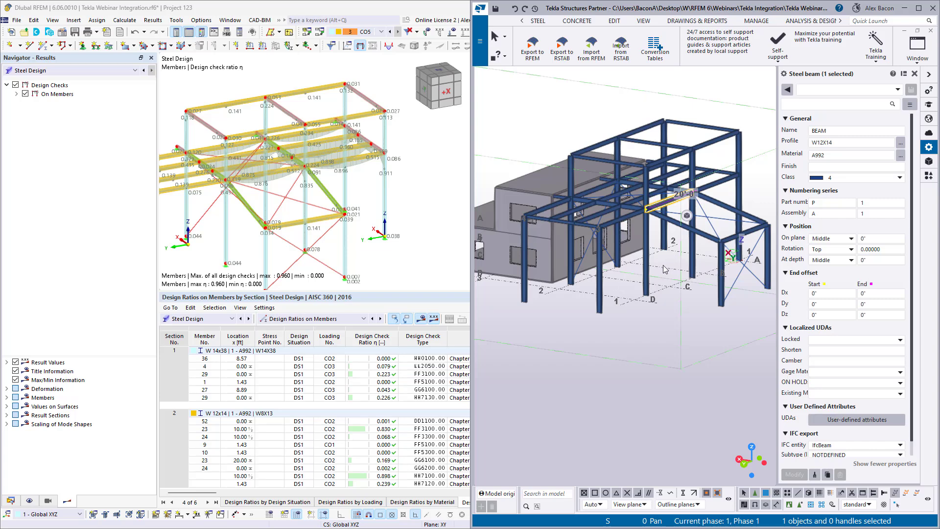
ctrl+middle_drag(667, 270, 636, 332)
click(601, 350)
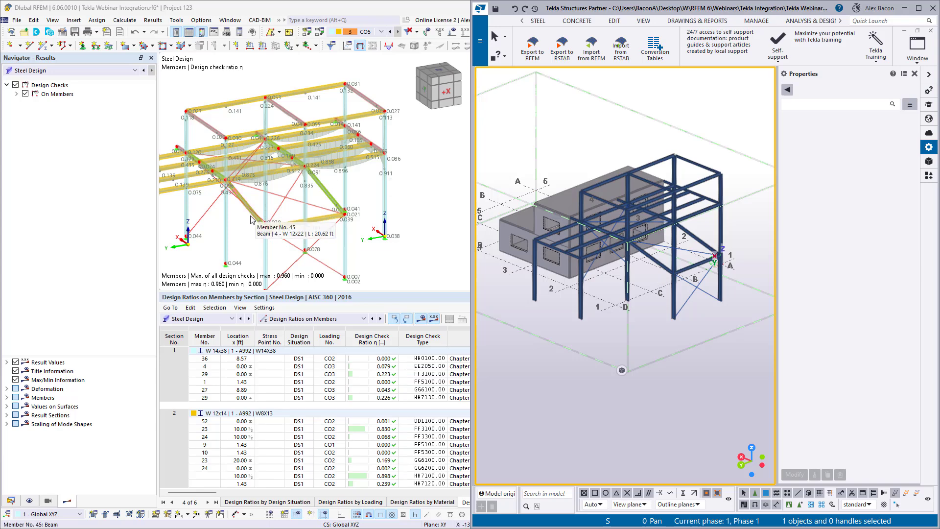
Switch to RFEM, check member 37's section against the Tekla model, and maximize the RFEM window
scroll(251, 215, down, 2)
middle_drag(251, 214, 285, 212)
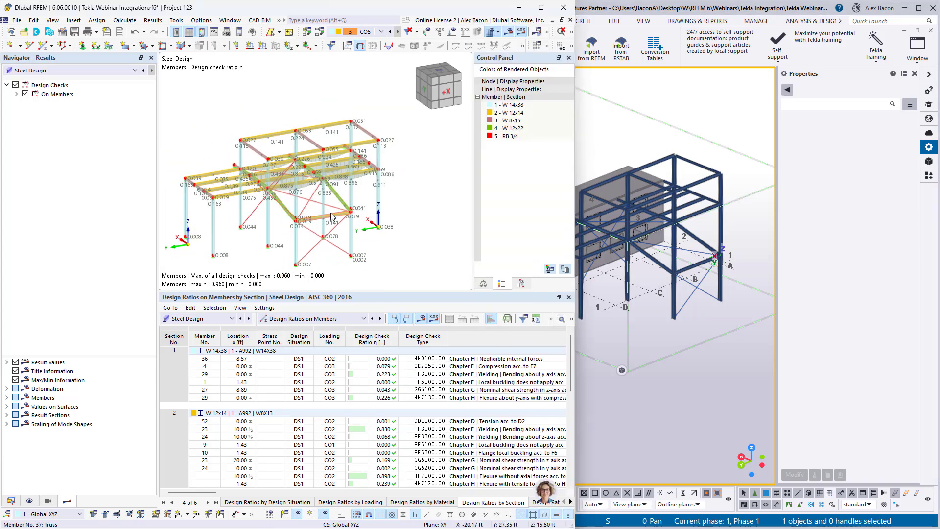
mouse_move(339, 214)
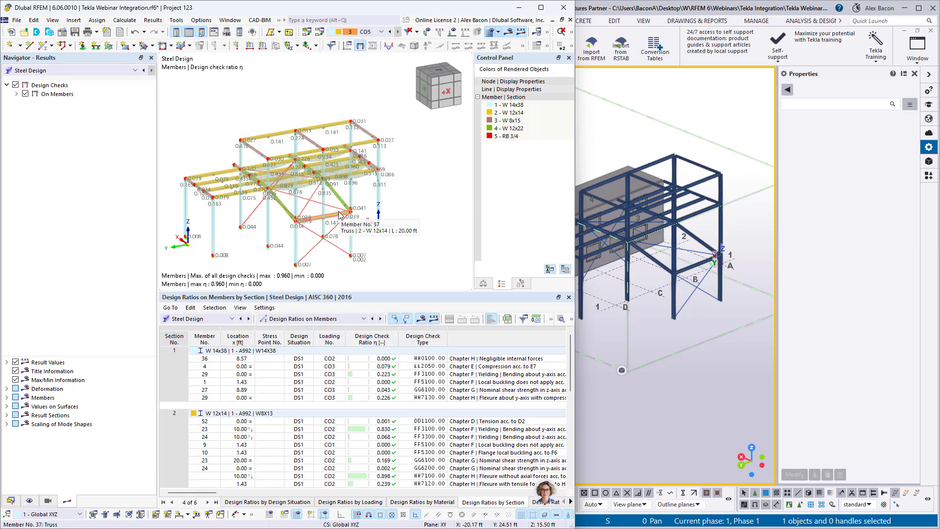
click(634, 157)
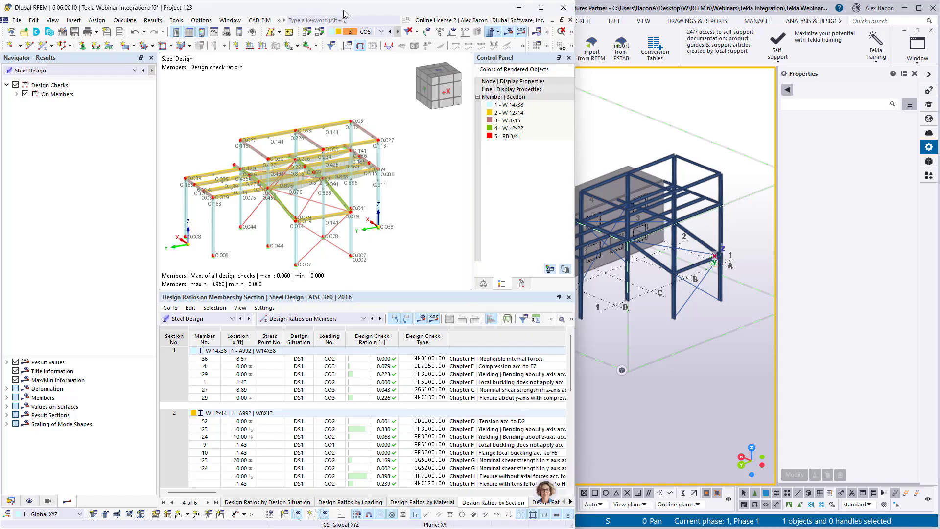
drag(343, 10, 0, 191)
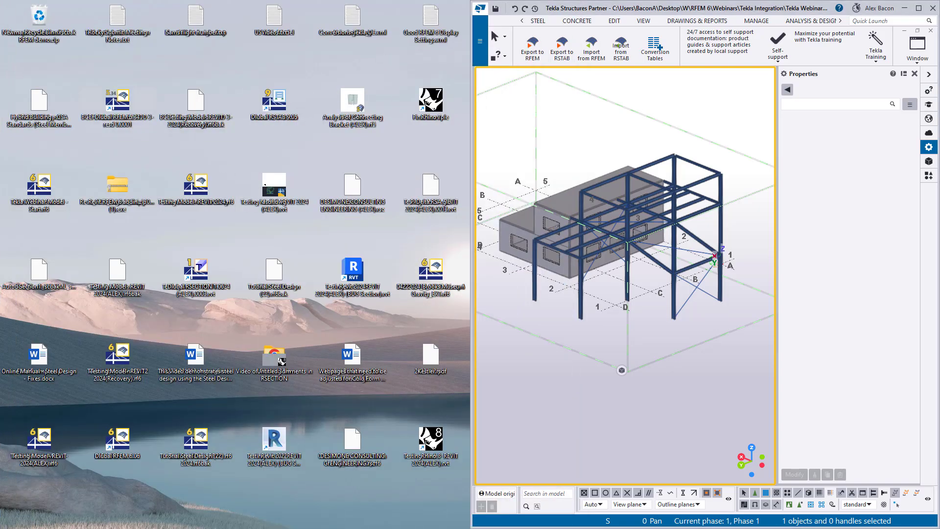
drag(0, 54, 565, 1)
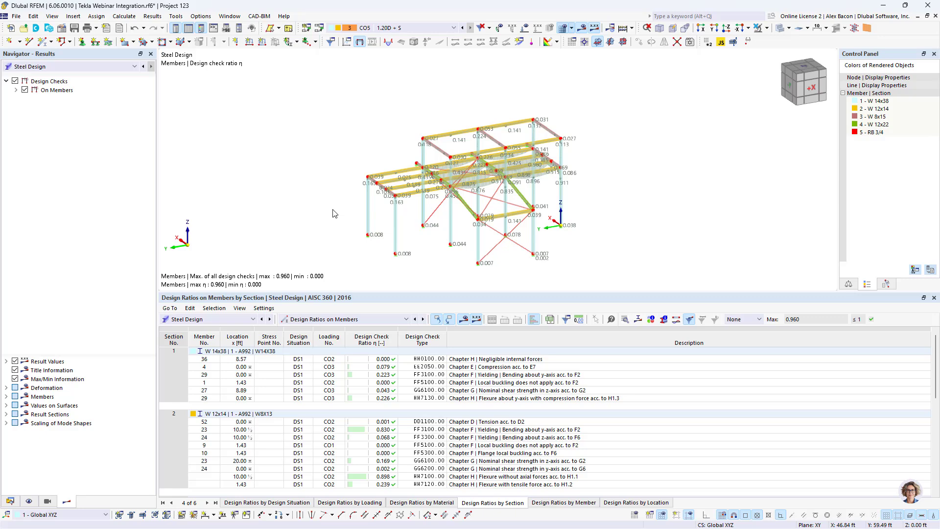
Turn off the design results display and generate printout report 1 with its existing selection of report items
scroll(613, 235, up, 3)
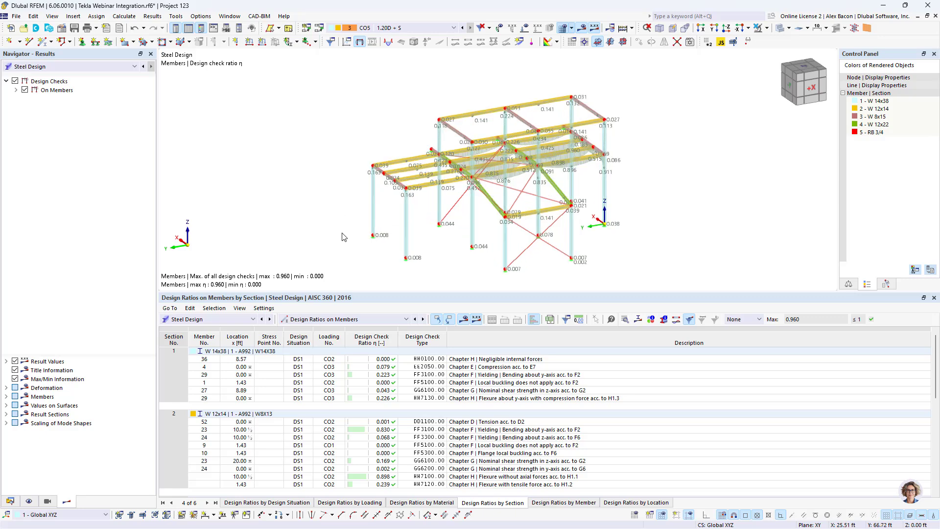
click(581, 31)
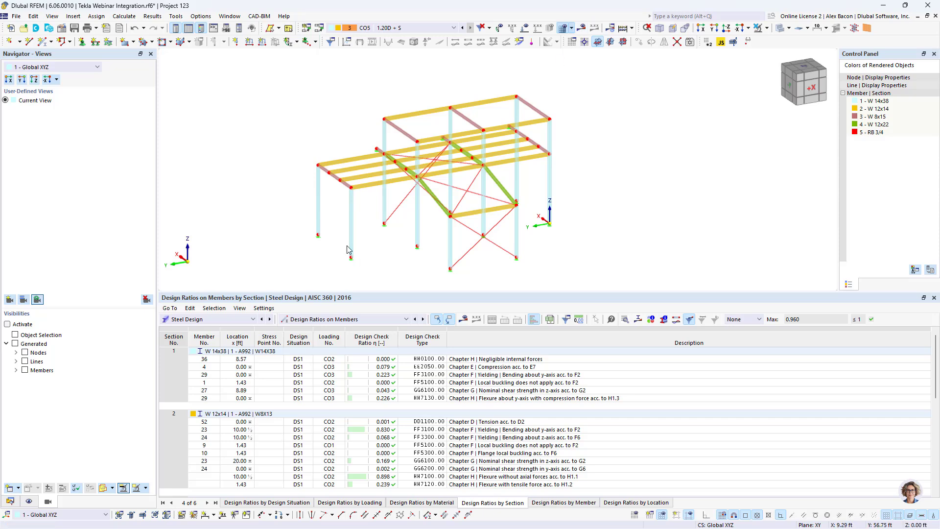
click(107, 31)
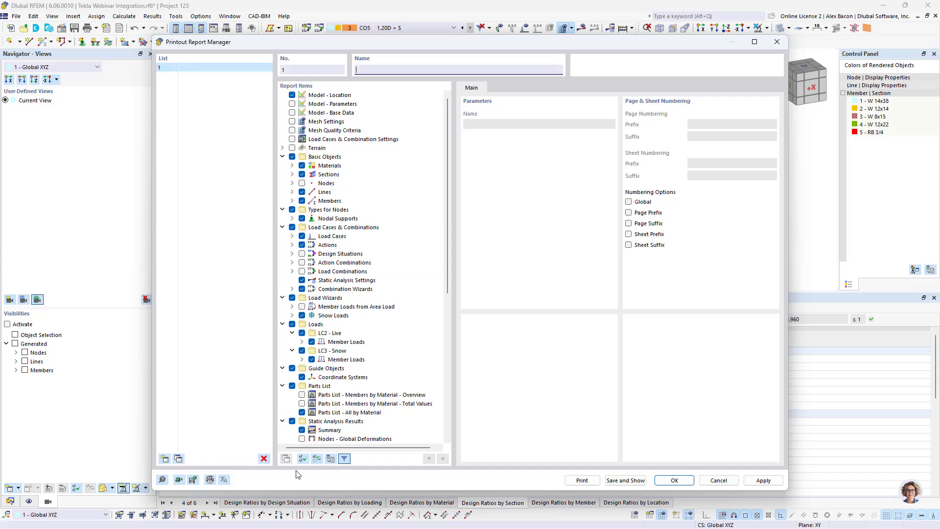
click(627, 481)
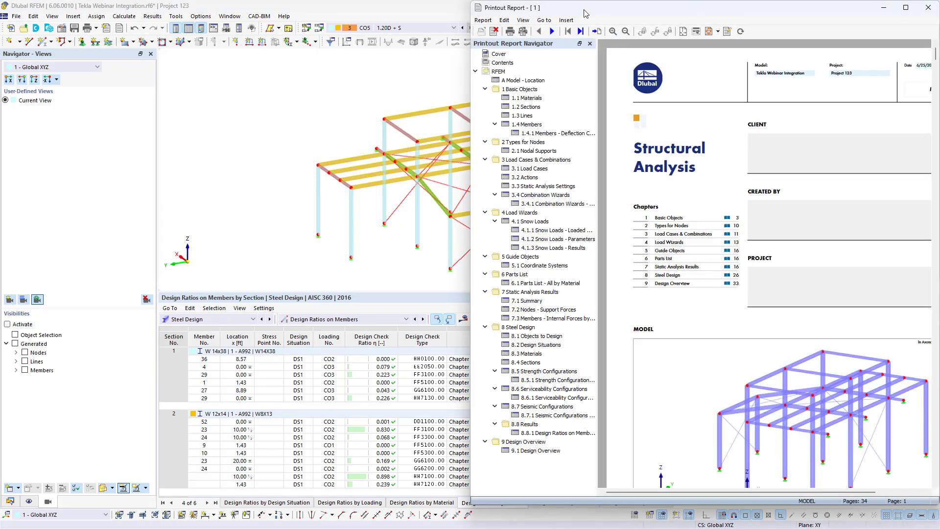
drag(584, 13, 529, 24)
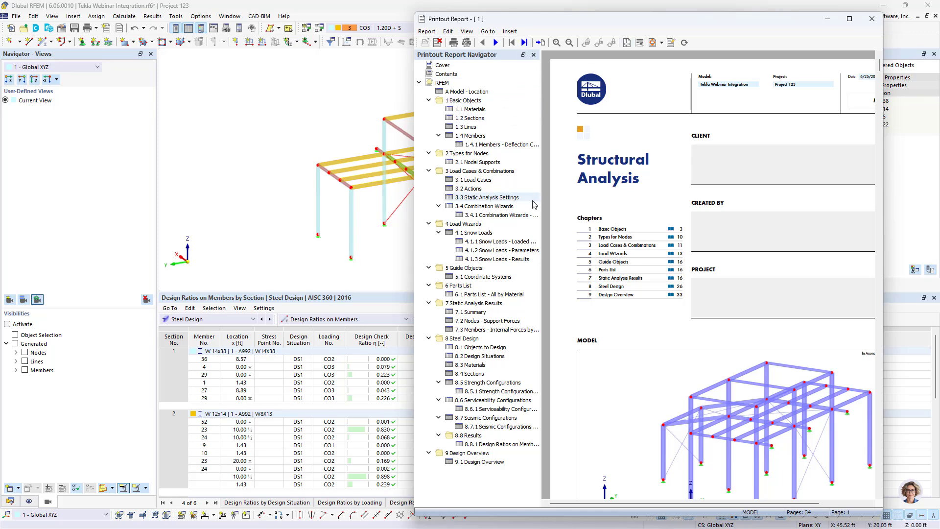
Review the report's contents, sections, steel design settings, design ratios by member and design overview, then return to the RFEM model
scroll(637, 264, down, 7)
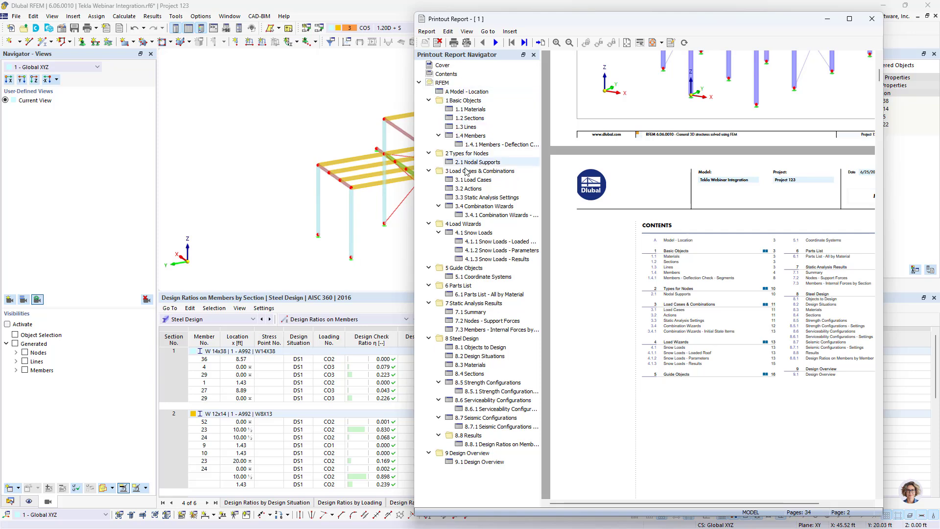
click(467, 107)
click(471, 119)
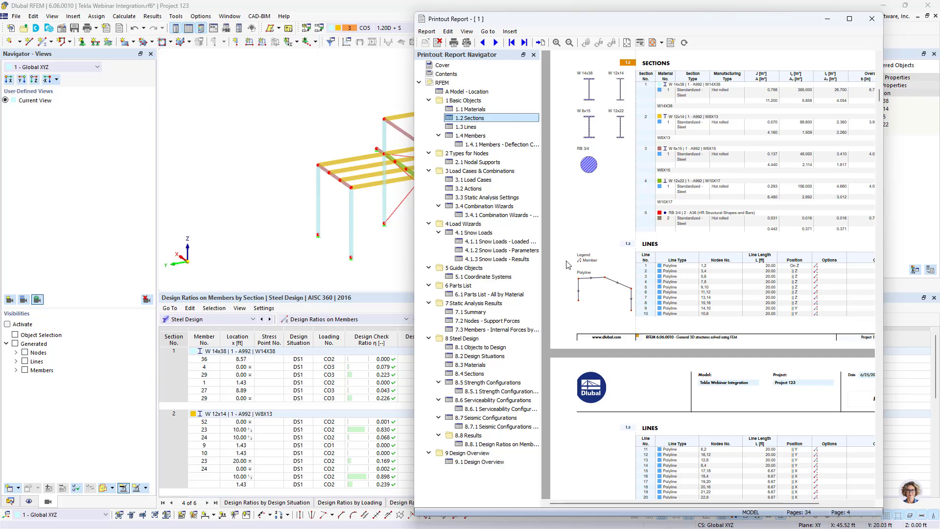
click(478, 355)
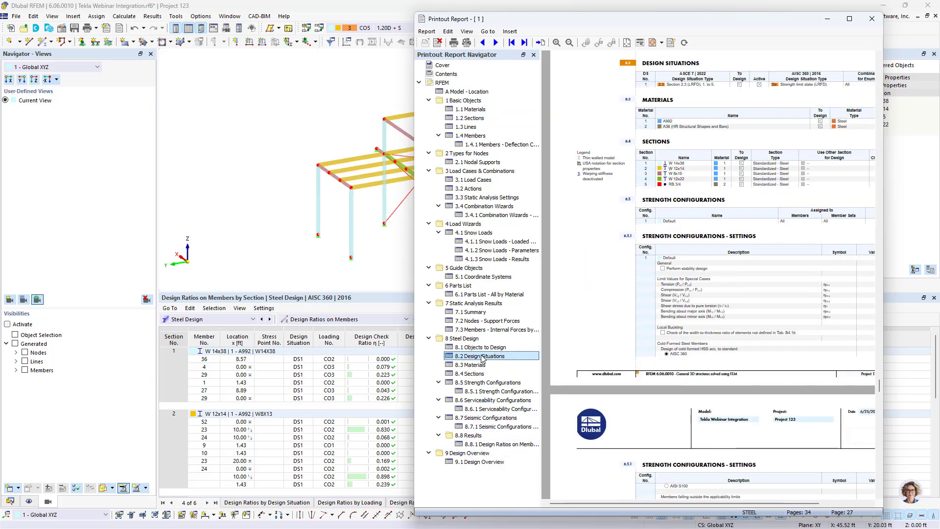
click(484, 364)
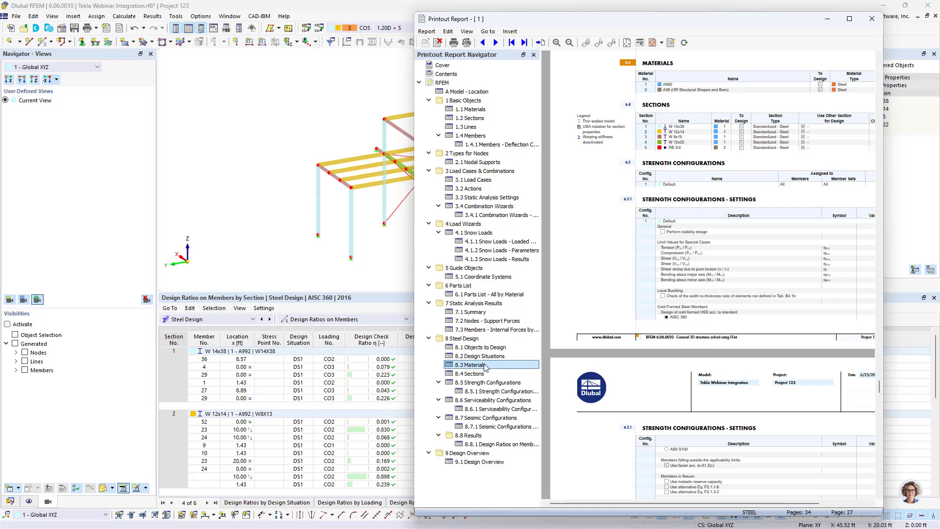
click(488, 444)
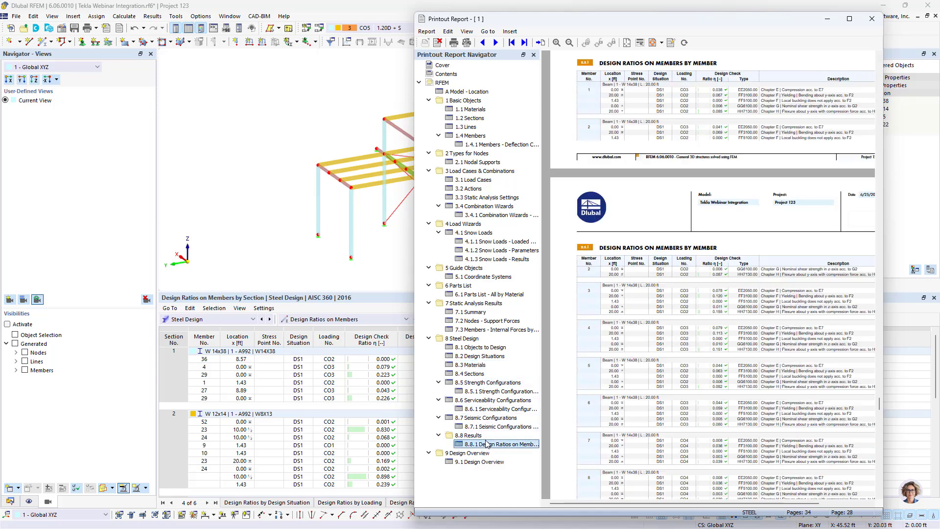
scroll(665, 349, down, 15)
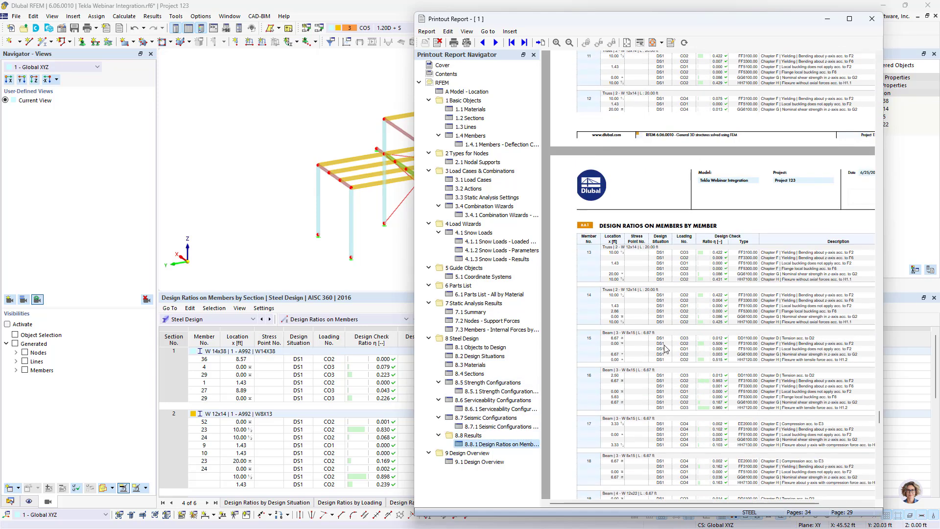
click(475, 463)
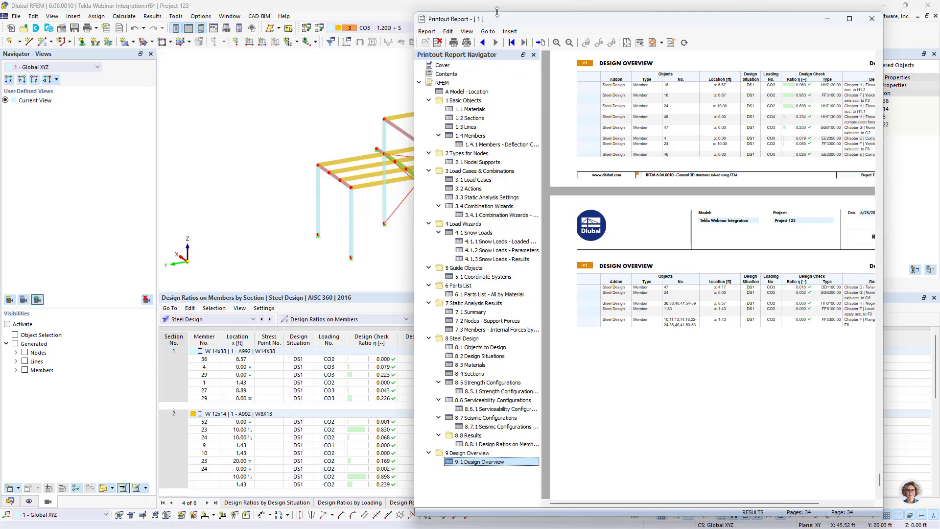
drag(499, 25, 848, 473)
click(806, 374)
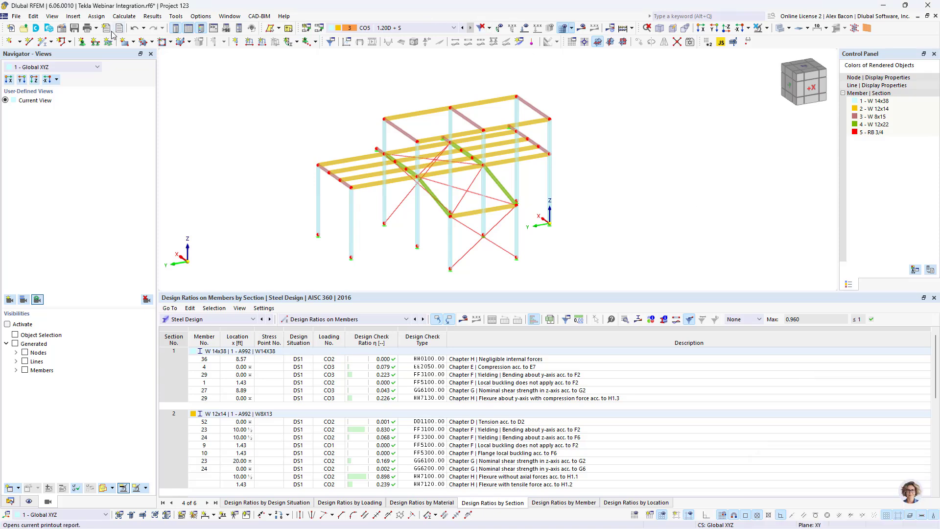
Send the current model graphic to printout report 1 with the picture set to window filling
scroll(452, 199, up, 1)
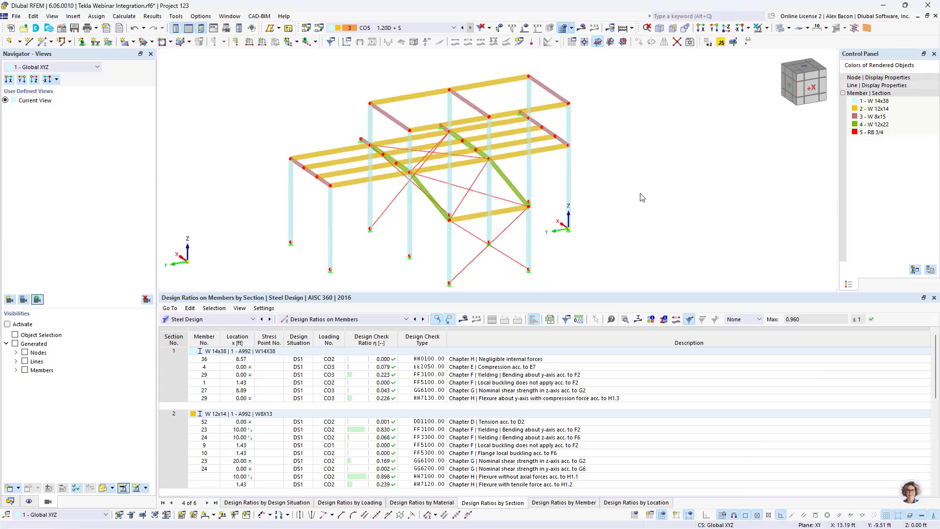
click(96, 29)
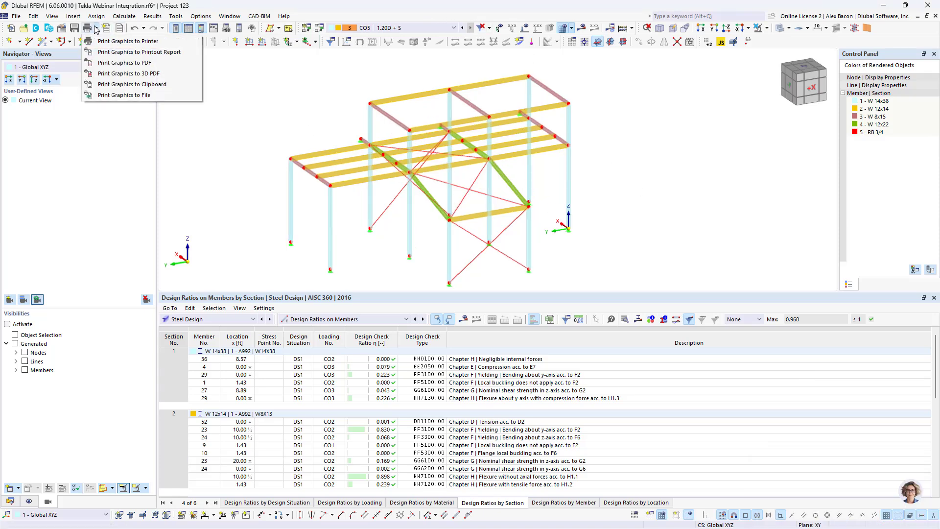
click(132, 53)
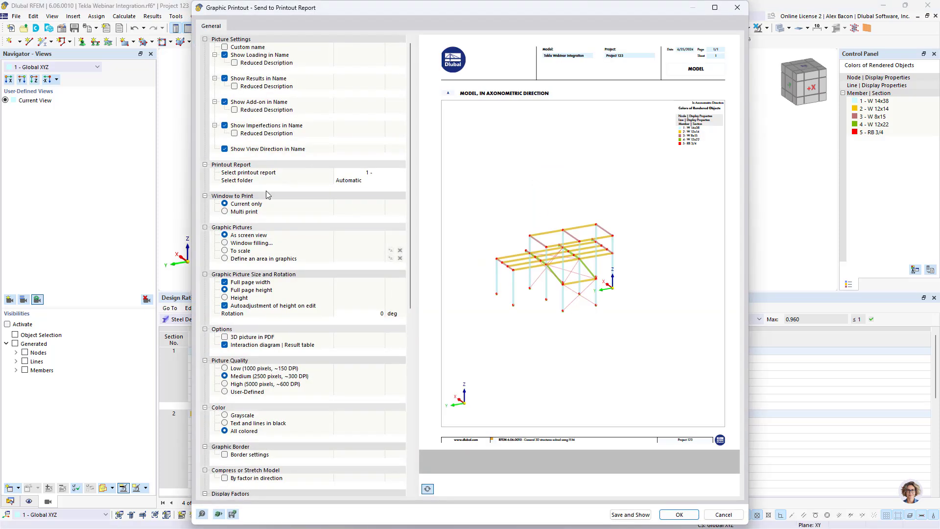
click(225, 243)
click(226, 243)
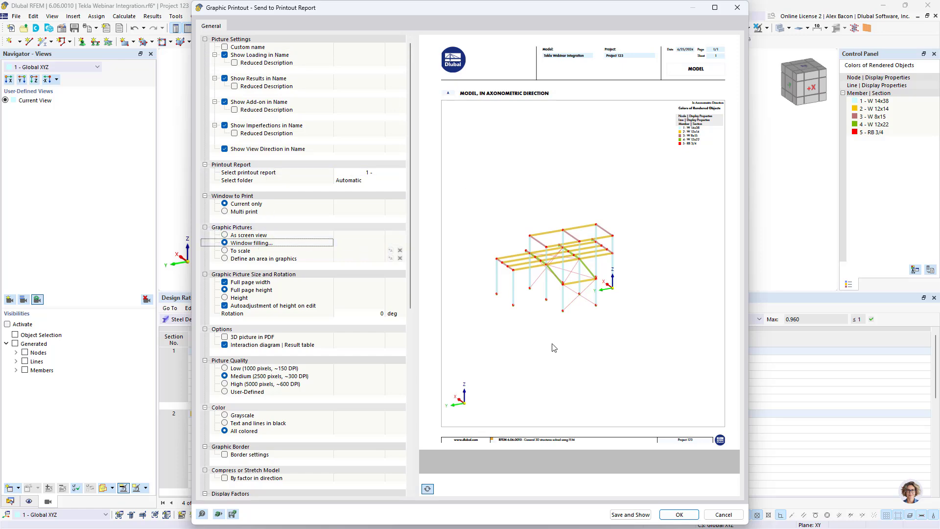
click(631, 514)
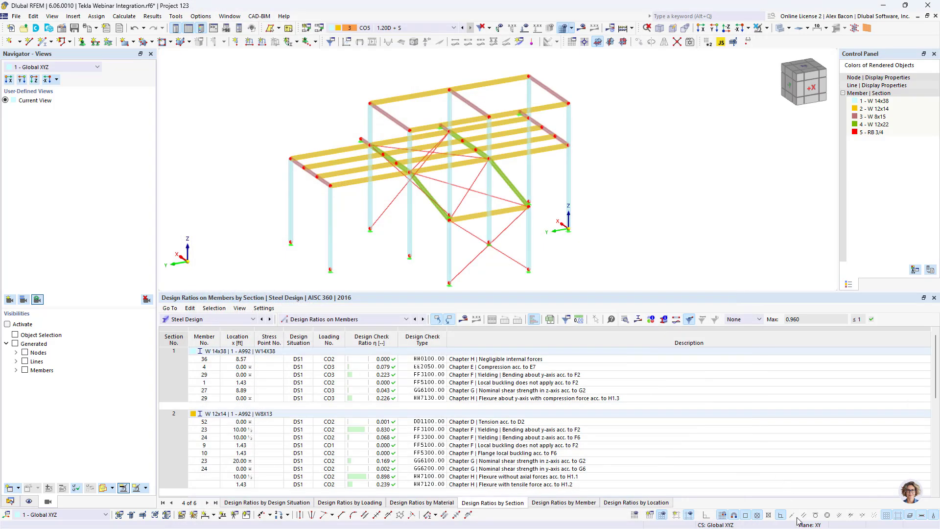
Bring the printout report back into view and examine the axonometric model picture under Basic Objects
key(super)
drag(839, 467, 450, 34)
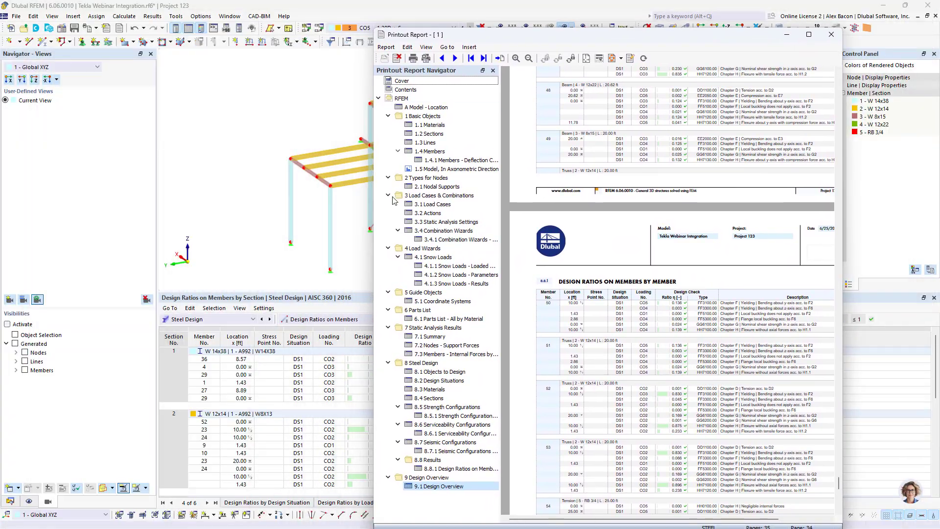
click(447, 168)
scroll(684, 267, up, 2)
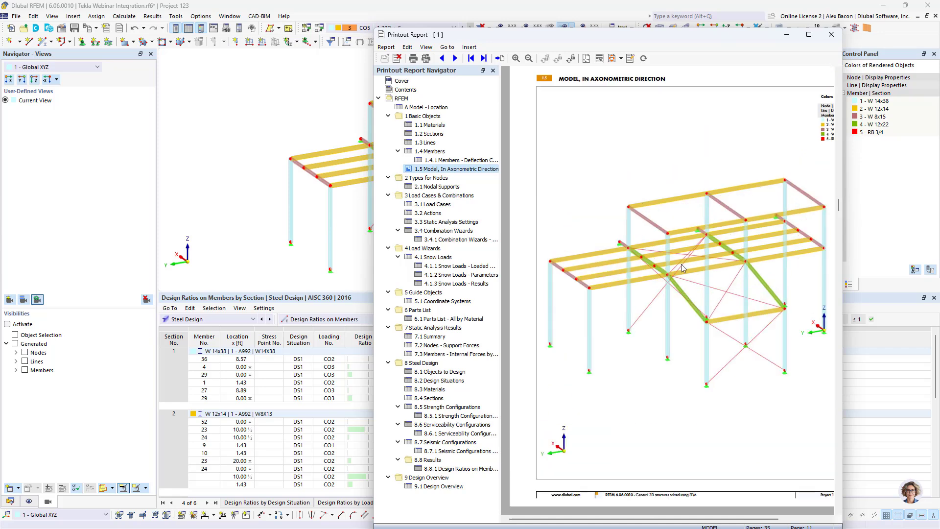
scroll(683, 267, up, 3)
scroll(680, 267, down, 3)
Open the report's axonometric model picture for editing and rotate the frame to a new angle showing more of its side
right_click(679, 268)
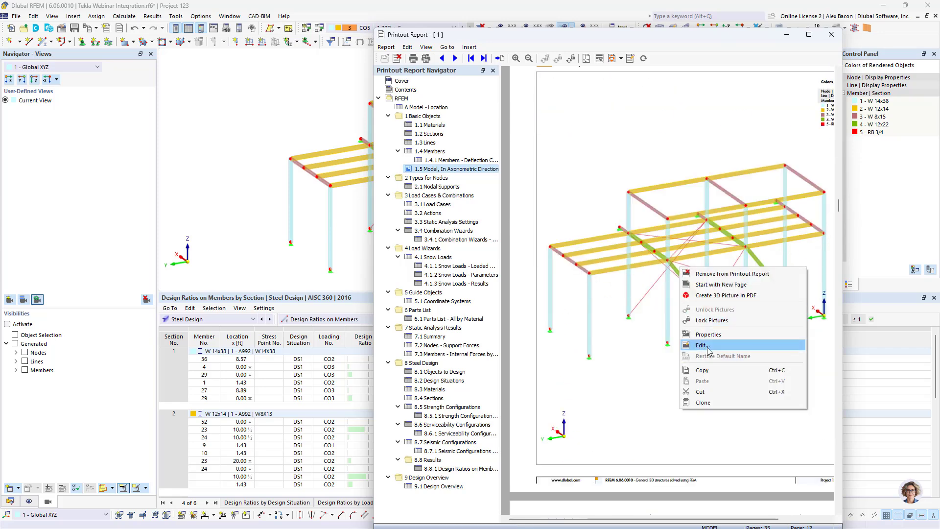
click(701, 346)
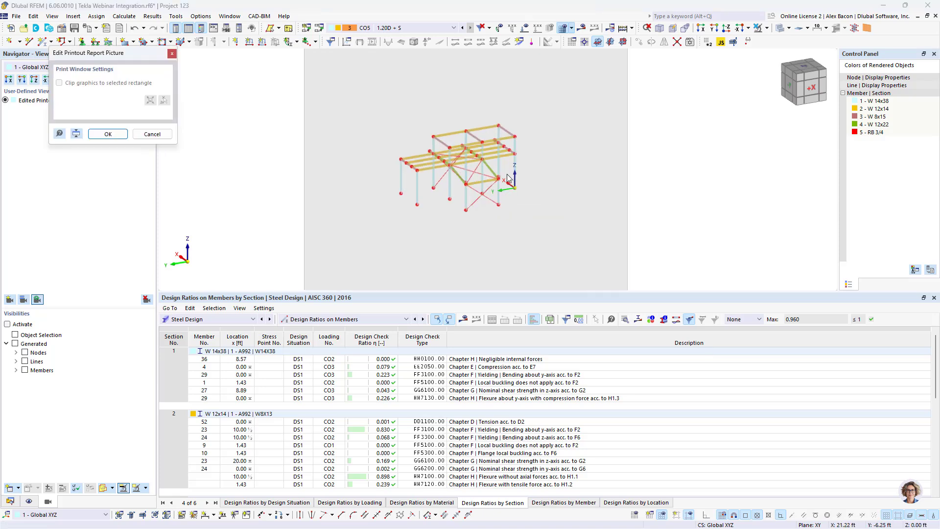
scroll(473, 177, up, 1)
scroll(472, 177, down, 2)
ctrl+middle_drag(473, 177, 462, 181)
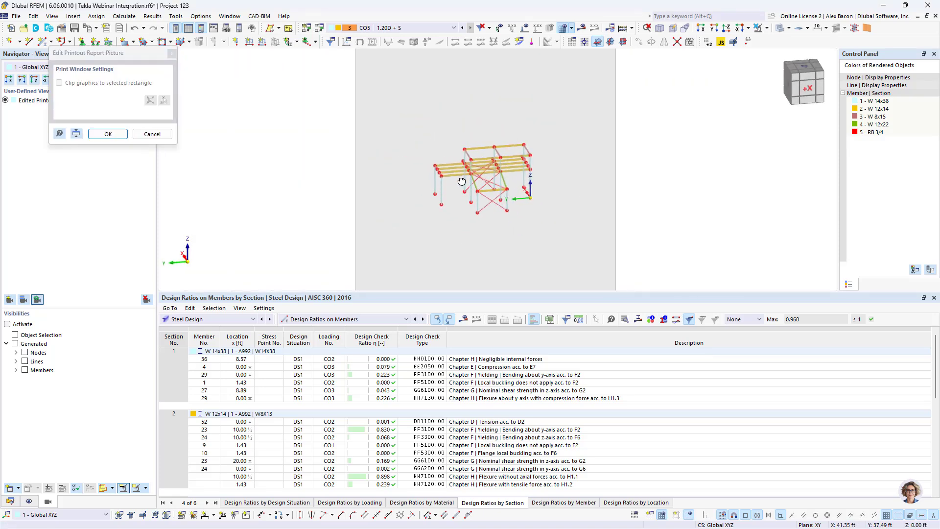
scroll(481, 180, up, 4)
scroll(481, 181, down, 7)
scroll(482, 181, up, 3)
scroll(485, 182, down, 1)
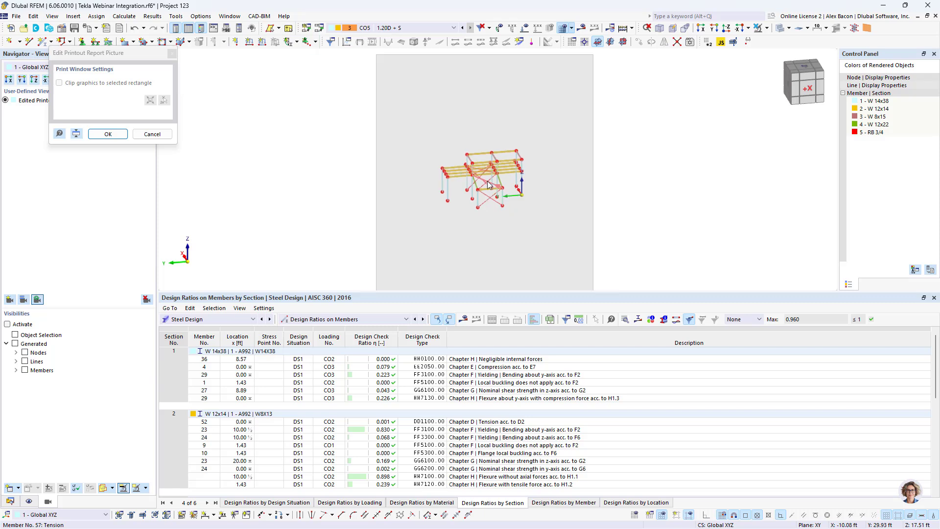
ctrl+middle_drag(479, 199, 541, 175)
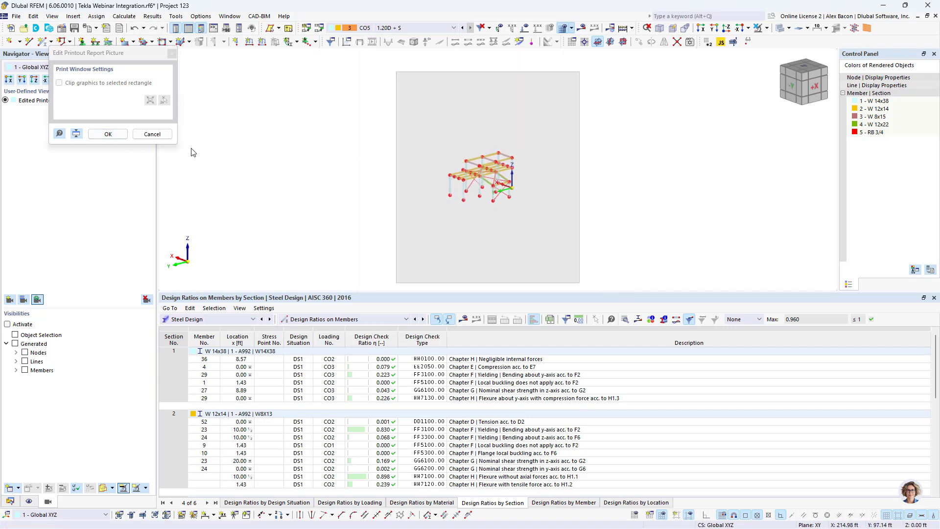
Collapse the picture settings, adjust the model's zoom in the print area, and apply the edited picture to the report
click(75, 137)
scroll(406, 127, down, 3)
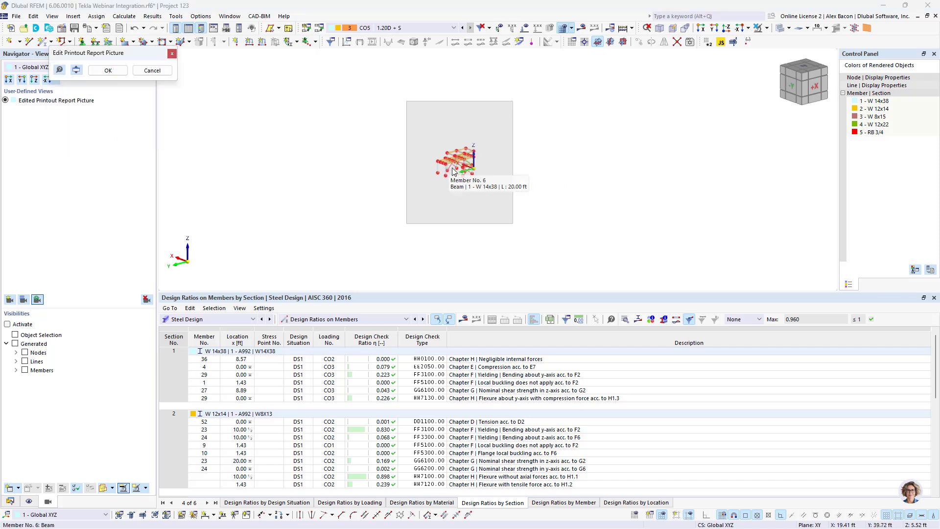
scroll(454, 167, up, 3)
scroll(454, 167, down, 6)
scroll(454, 167, up, 5)
scroll(464, 162, up, 2)
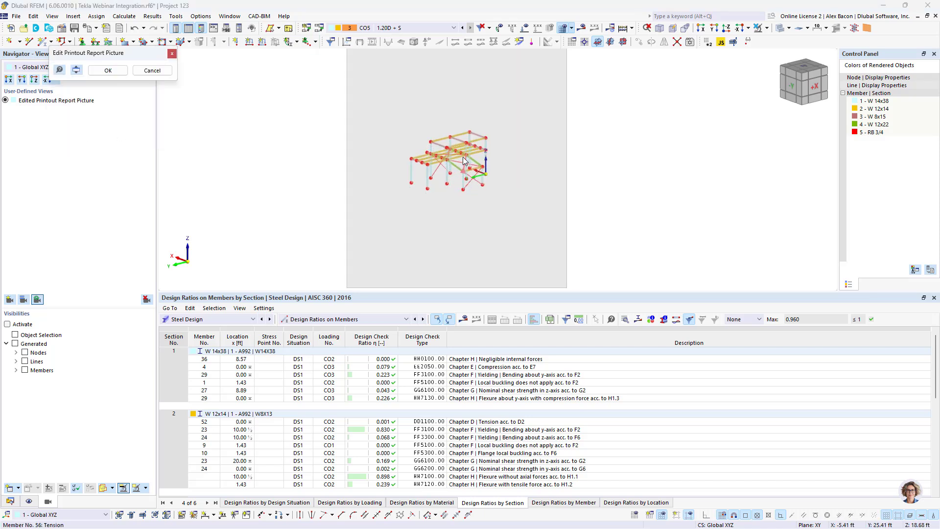
click(107, 72)
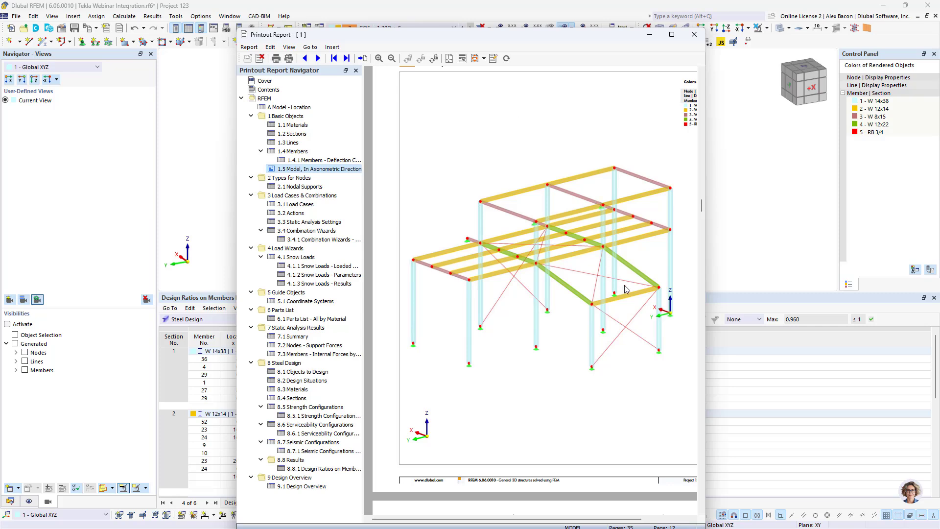
Reopen the axonometric model picture for editing, check the model display mode options, and return to the report
right_click(592, 253)
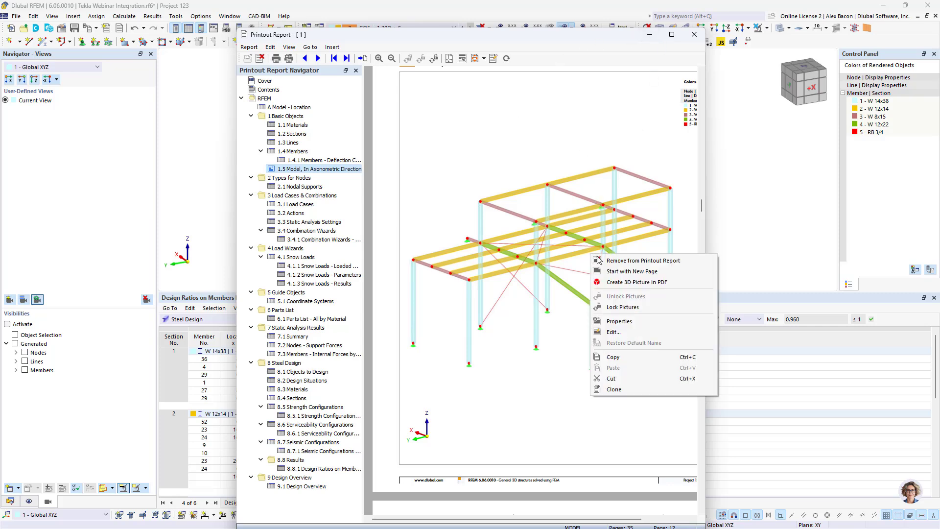
click(626, 318)
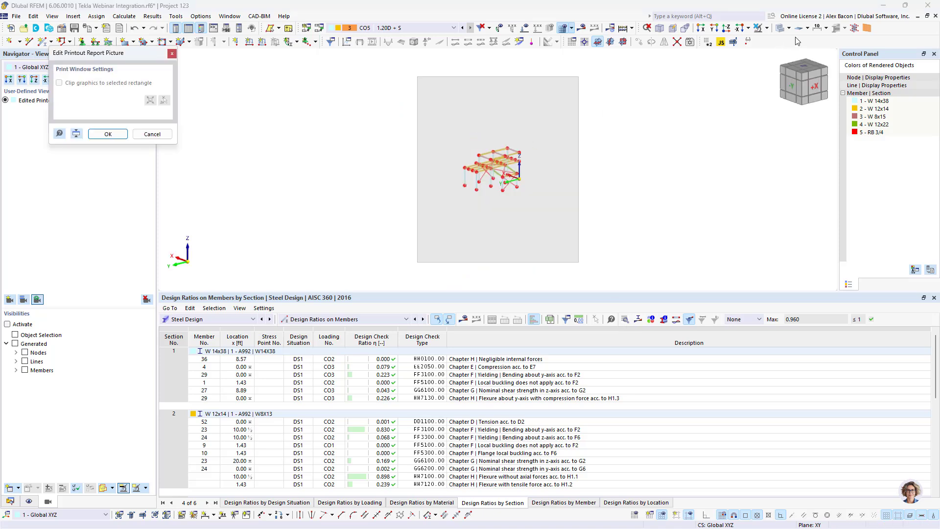
click(783, 33)
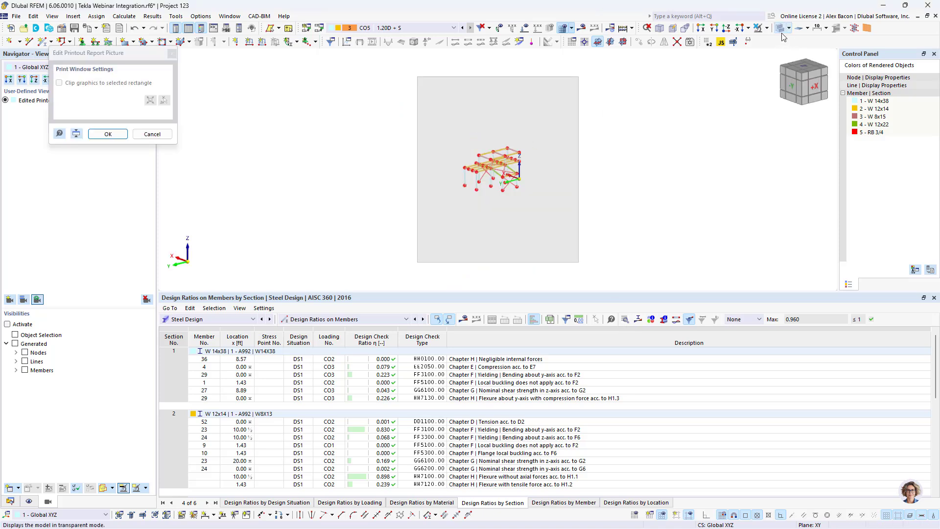
click(108, 134)
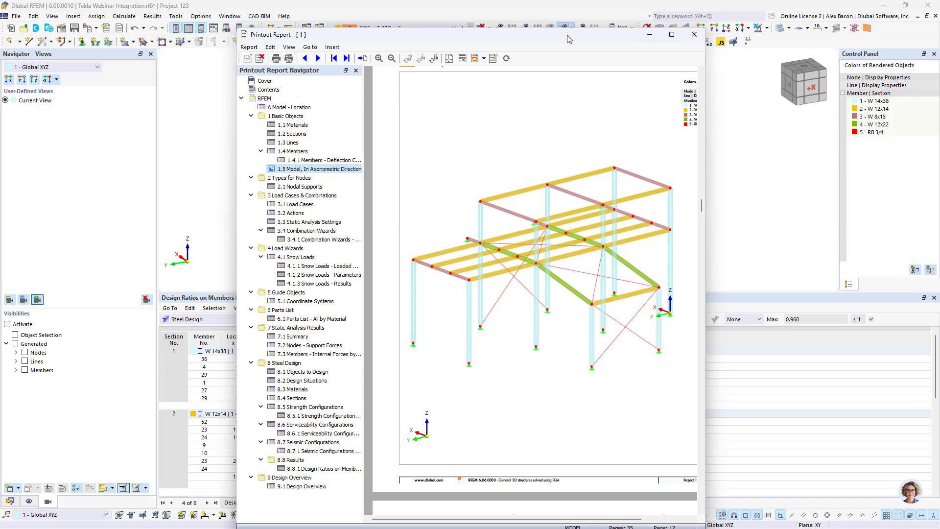
Display the steel design check ratios on the model and send this graphic to printout report 1 as a window-filling picture
drag(570, 35, 852, 381)
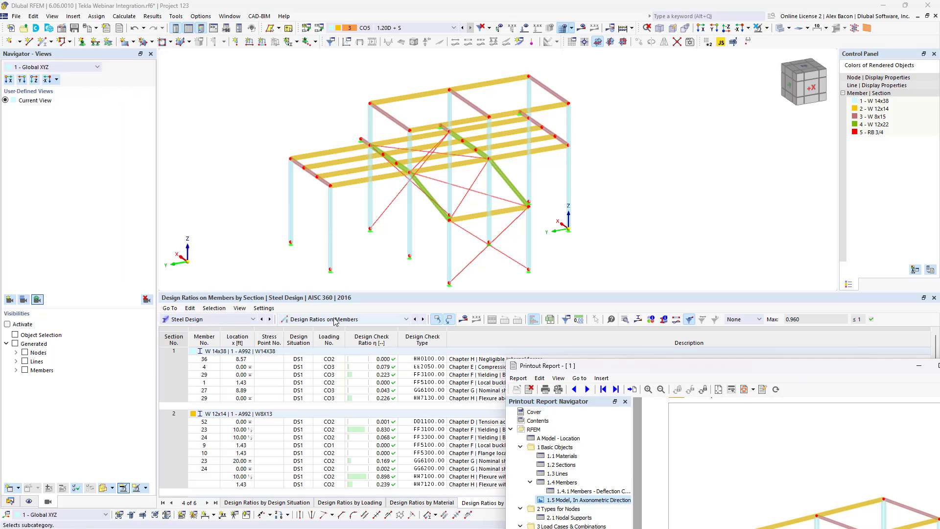
click(463, 322)
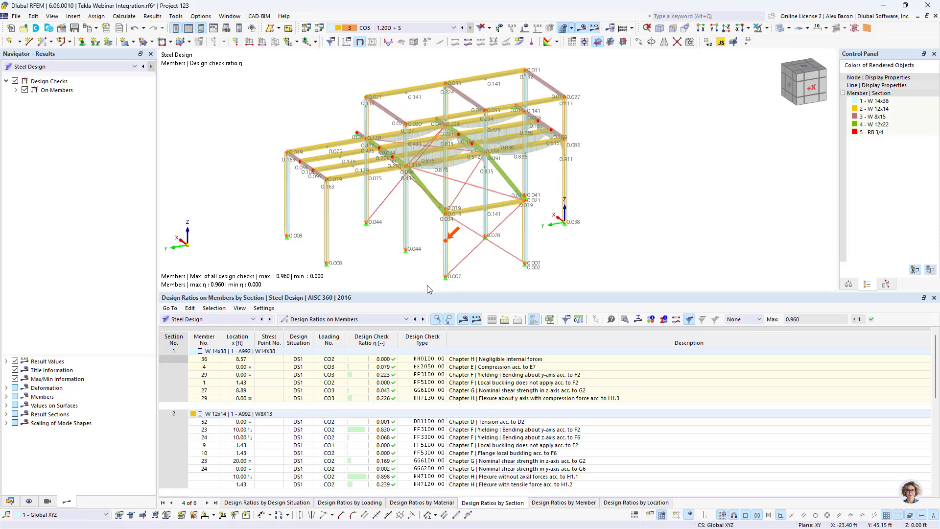
drag(414, 293, 415, 361)
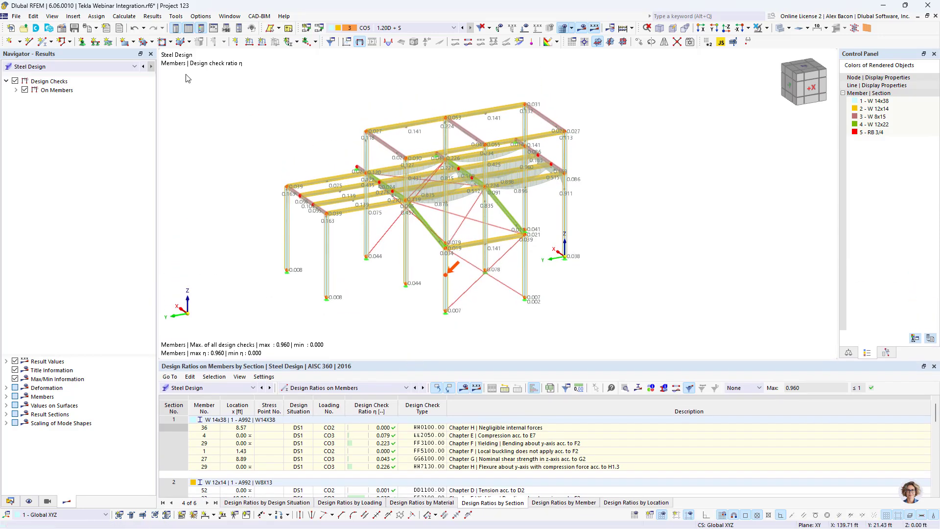
click(98, 28)
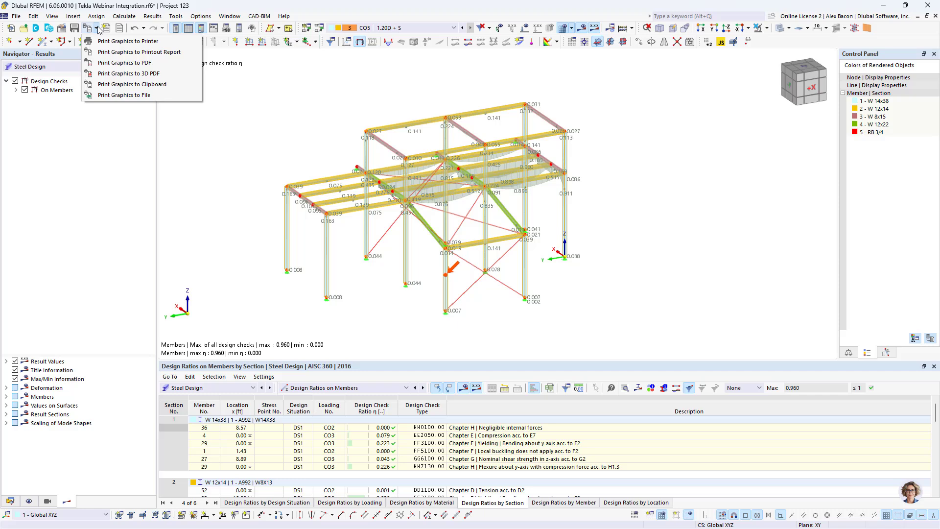
click(112, 55)
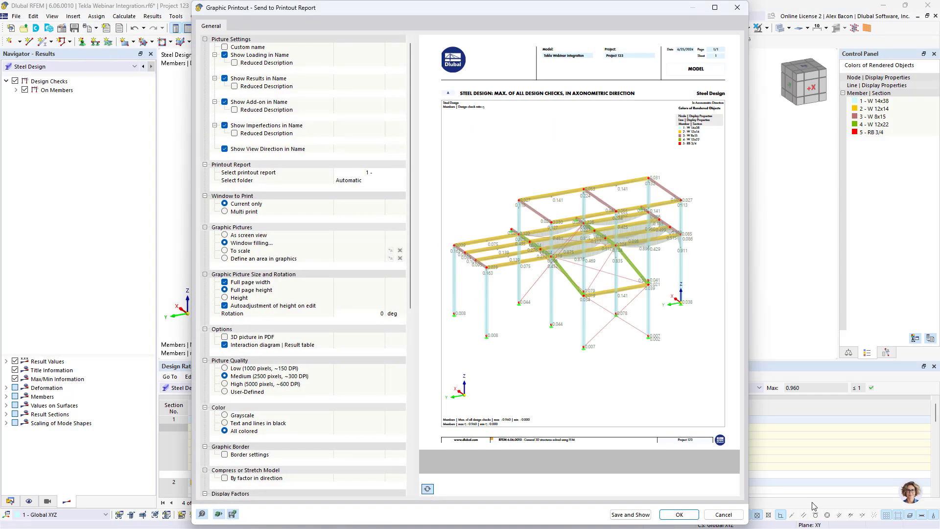
click(679, 514)
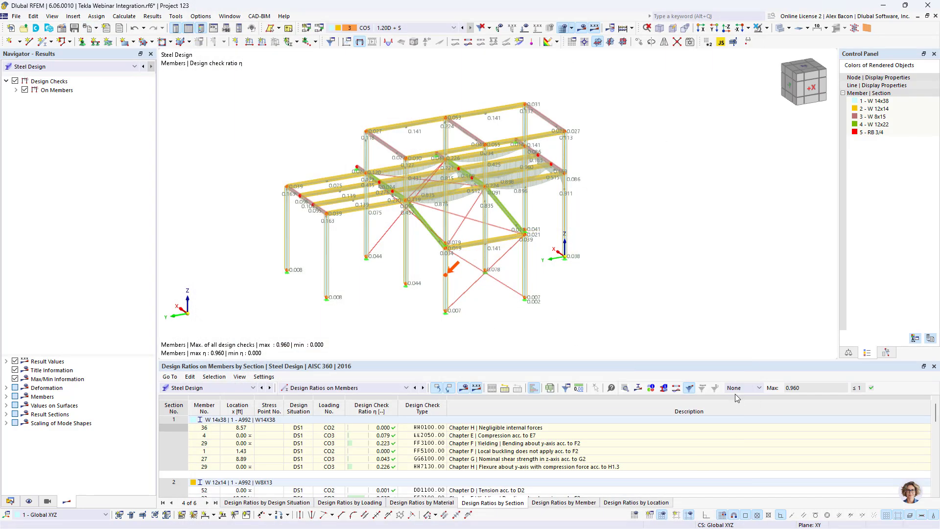
Bring the printout report back into view and examine the design checks picture under the Steel Design results
drag(712, 367, 601, 35)
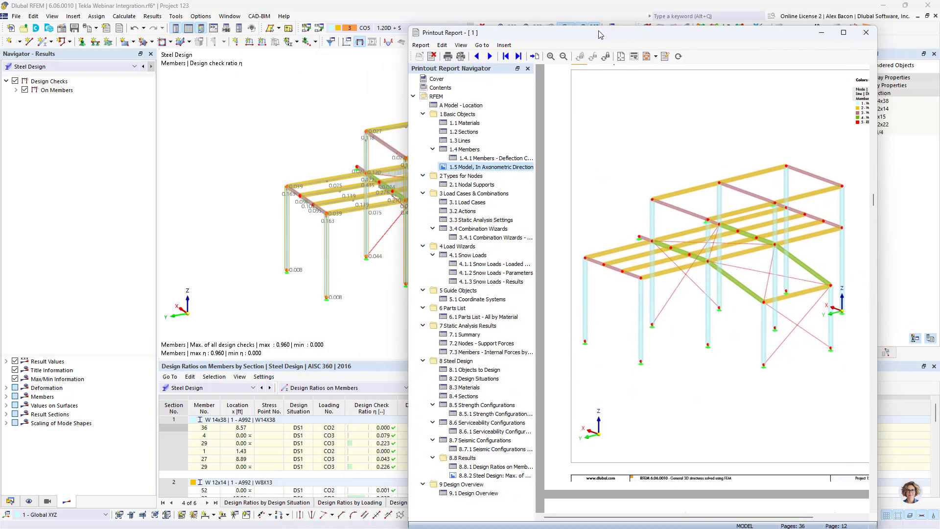
click(478, 476)
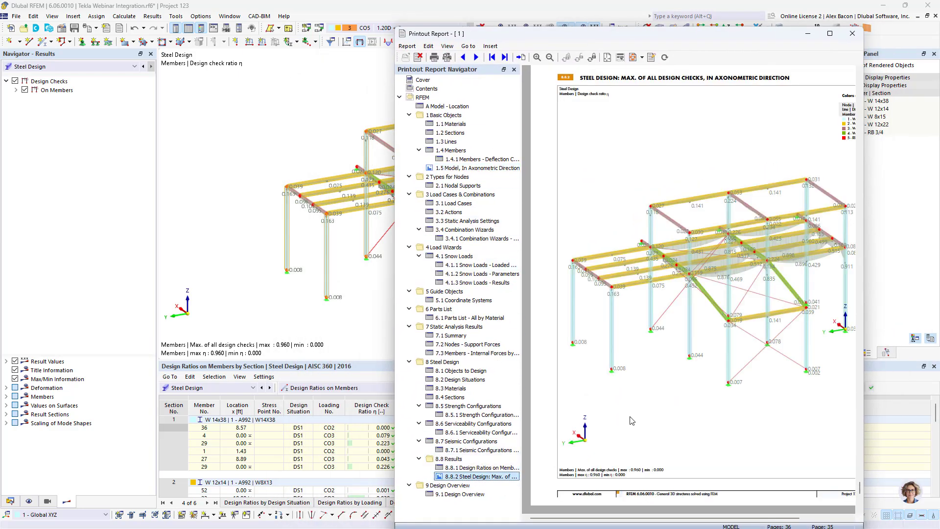
scroll(751, 267, down, 2)
scroll(751, 267, up, 4)
scroll(751, 267, down, 1)
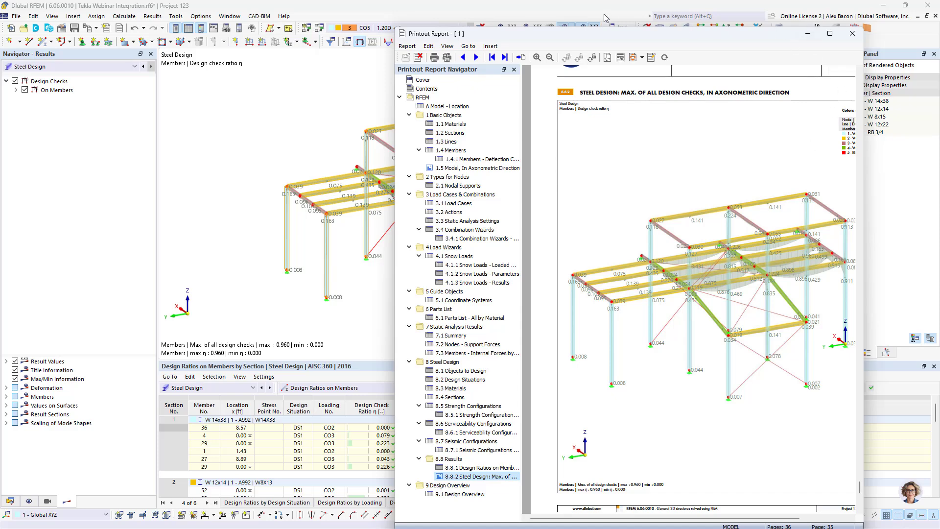
Open the design check details of member 23 for FF3100, bending about the y-axis, and send the formulas to the printout report
click(581, 9)
drag(343, 359, 349, 261)
click(316, 289)
click(324, 305)
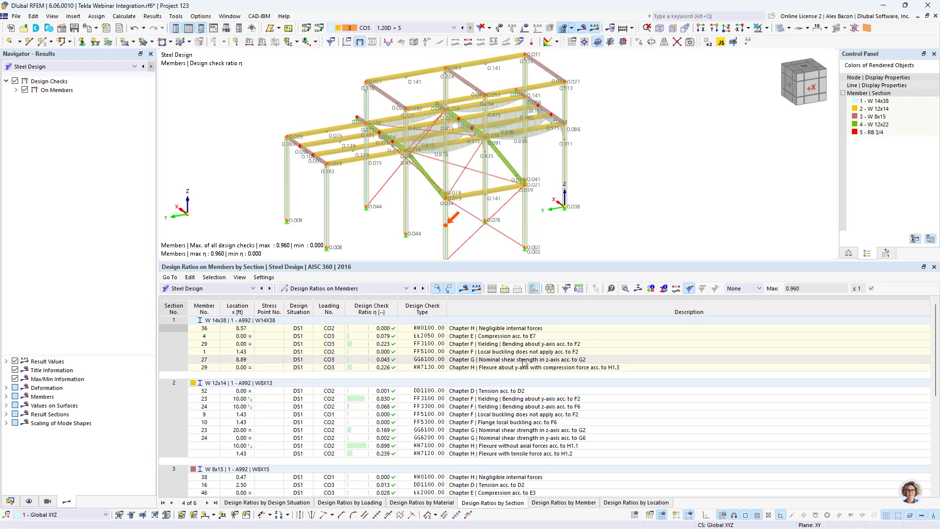
click(451, 398)
double_click(451, 398)
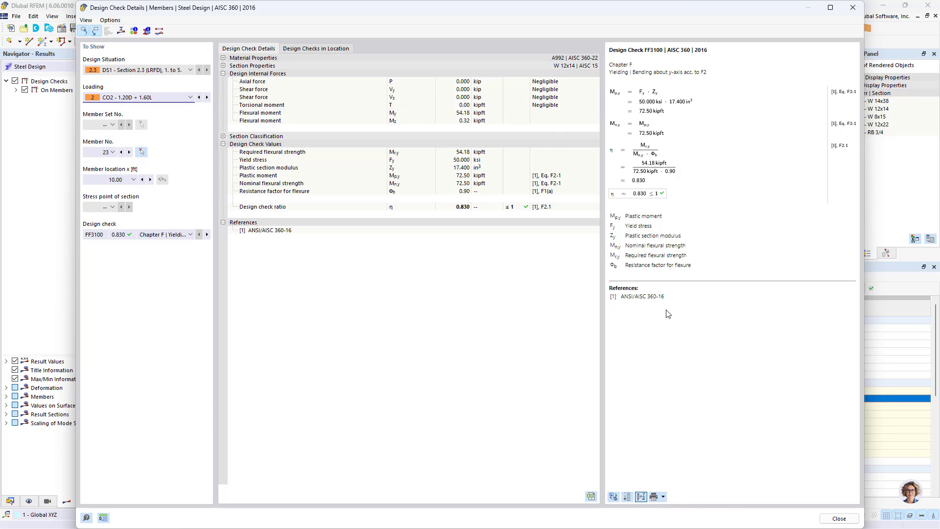
click(663, 498)
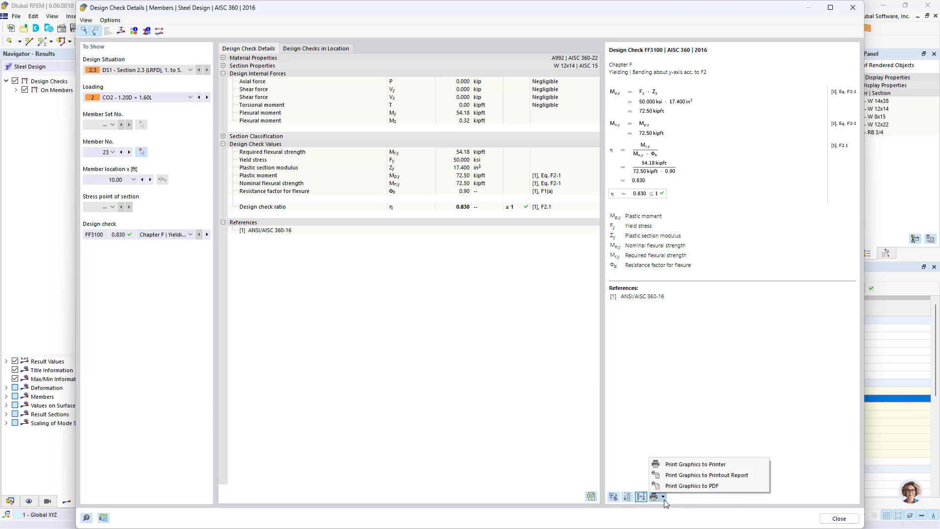
click(684, 476)
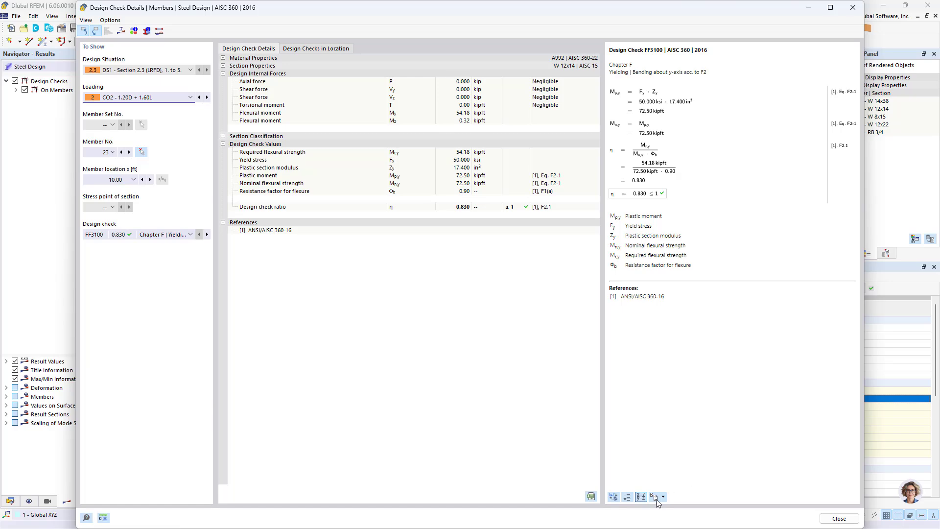
Bring up the printout report and review the member 23 FF3100 design check formulas in section 8.9
key(super)
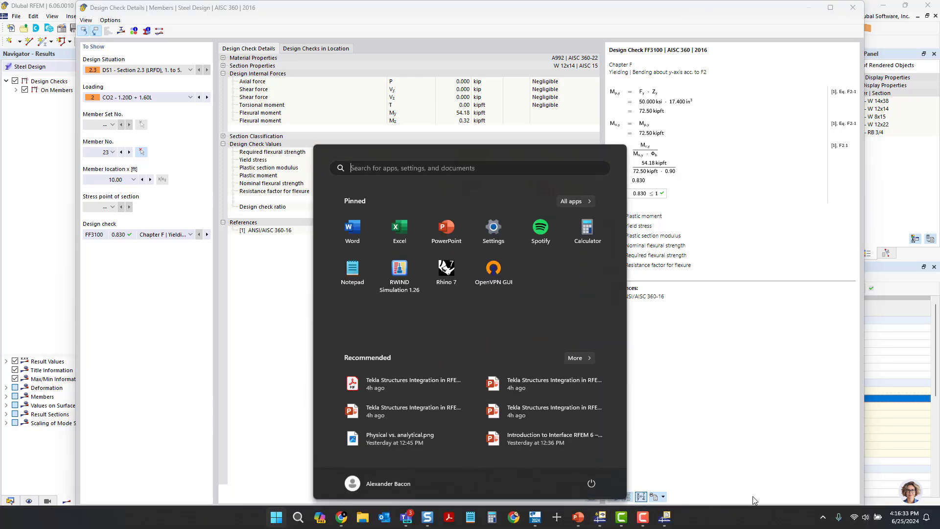
click(666, 519)
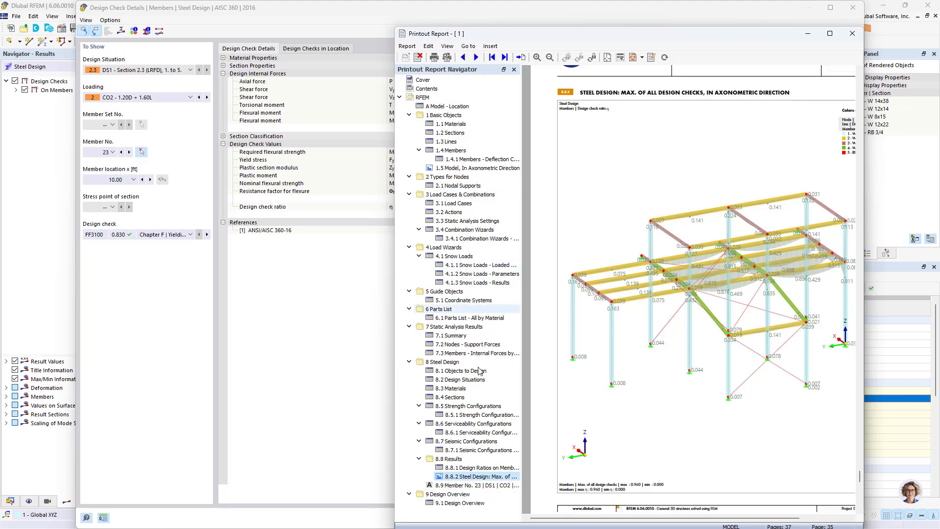
click(468, 485)
scroll(654, 175, up, 4)
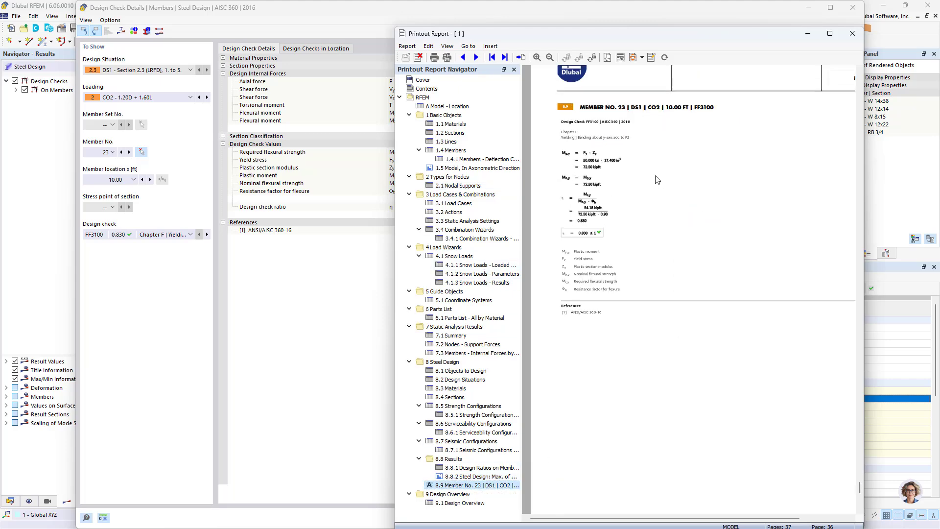
ctrl+scroll(649, 178, up, 3)
ctrl+scroll(643, 227, down, 3)
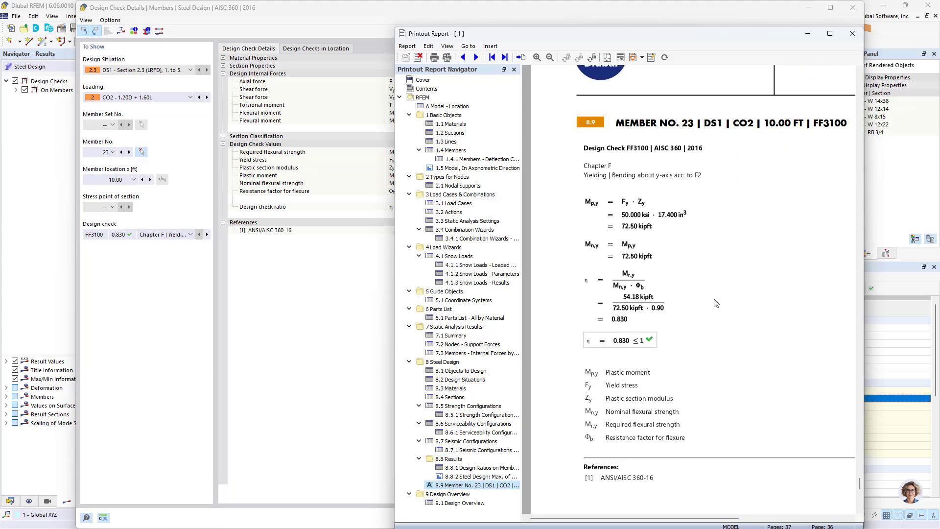
scroll(739, 284, up, 3)
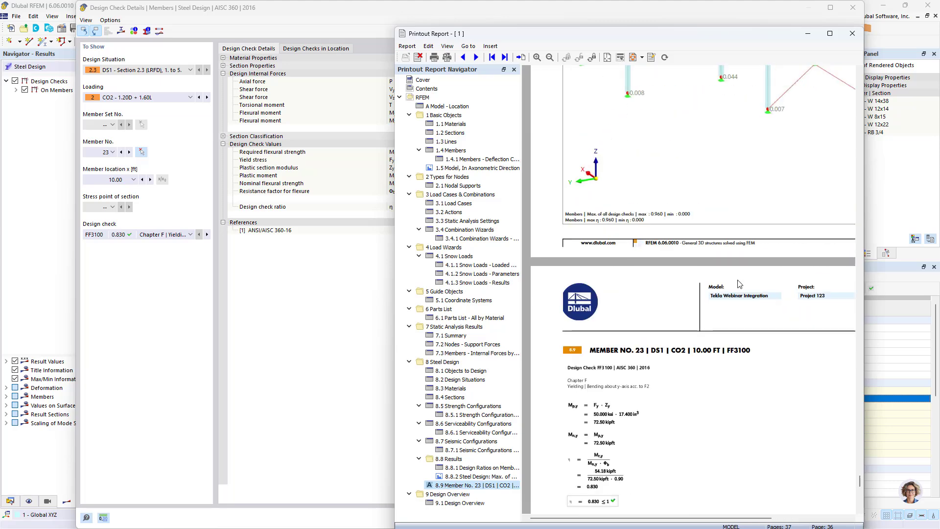
scroll(681, 209, down, 1)
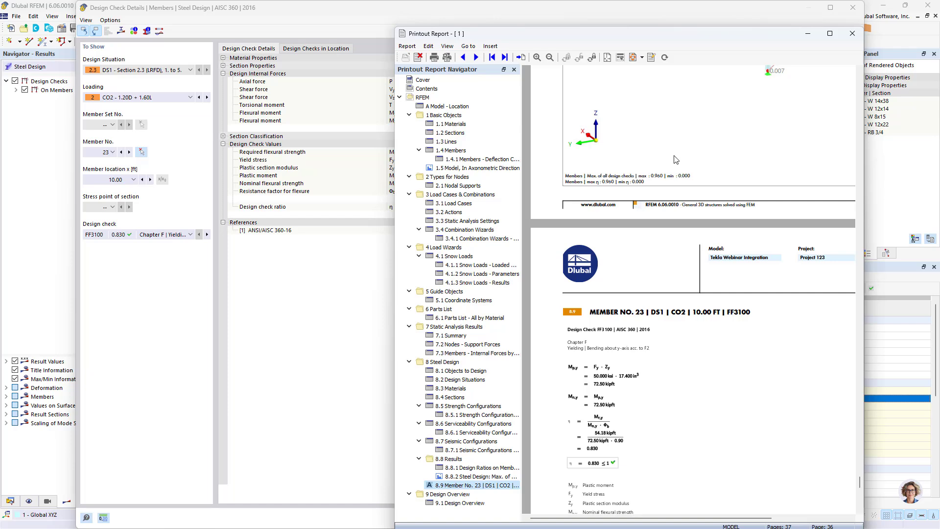
Check the report's PDF export option and close both the printout report and the design check details
drag(498, 33, 446, 20)
click(352, 32)
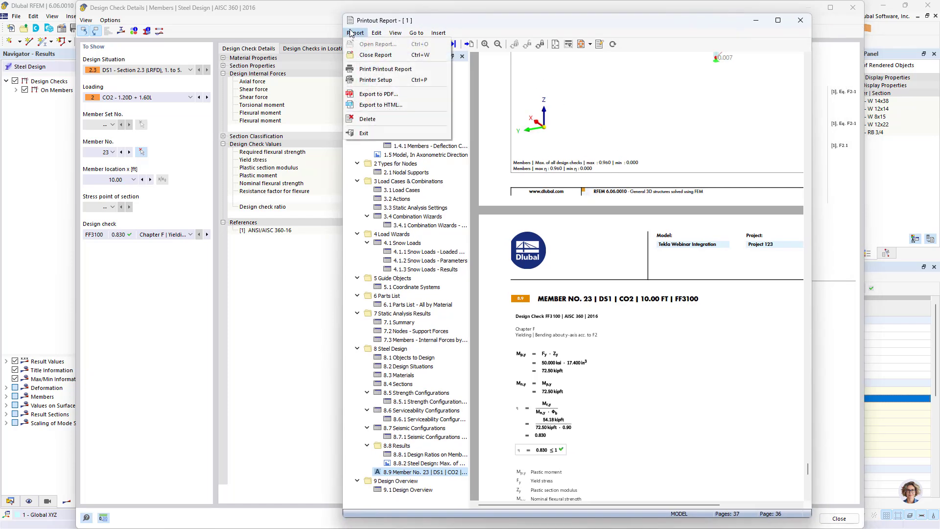
click(397, 93)
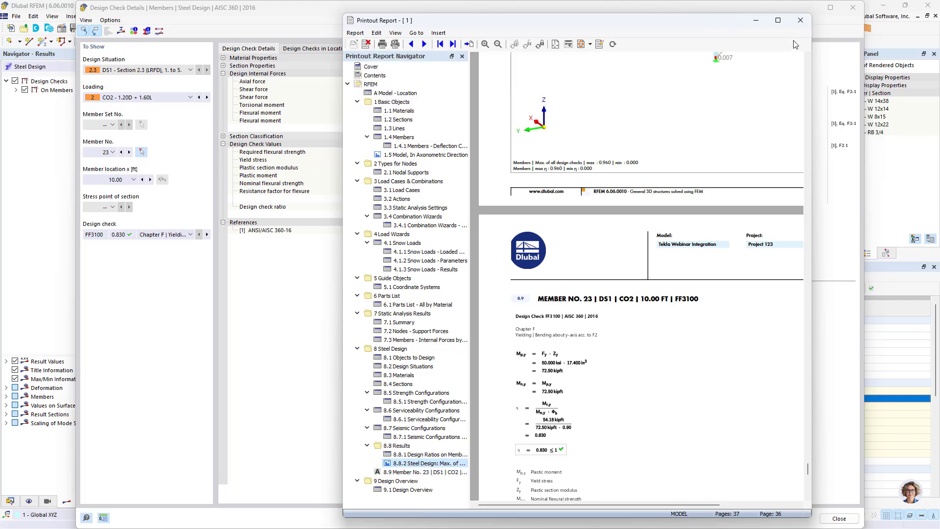
click(801, 20)
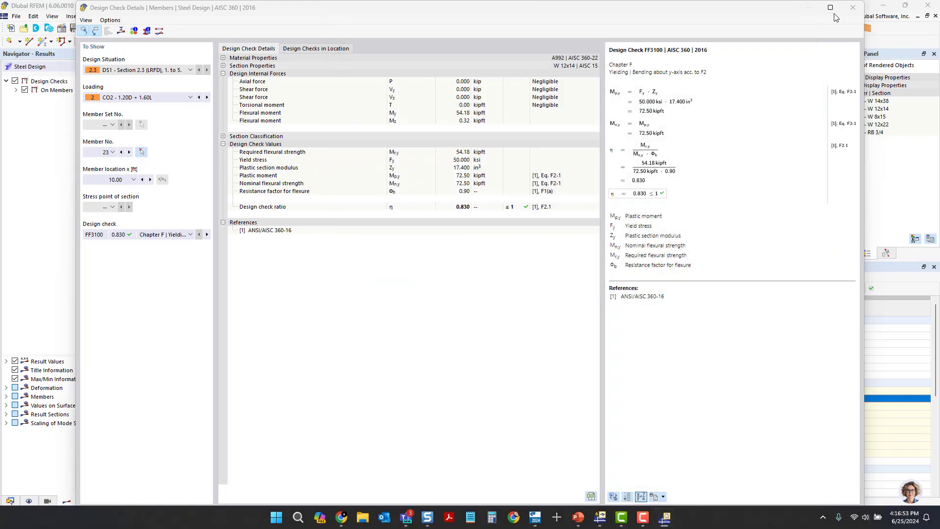
click(853, 8)
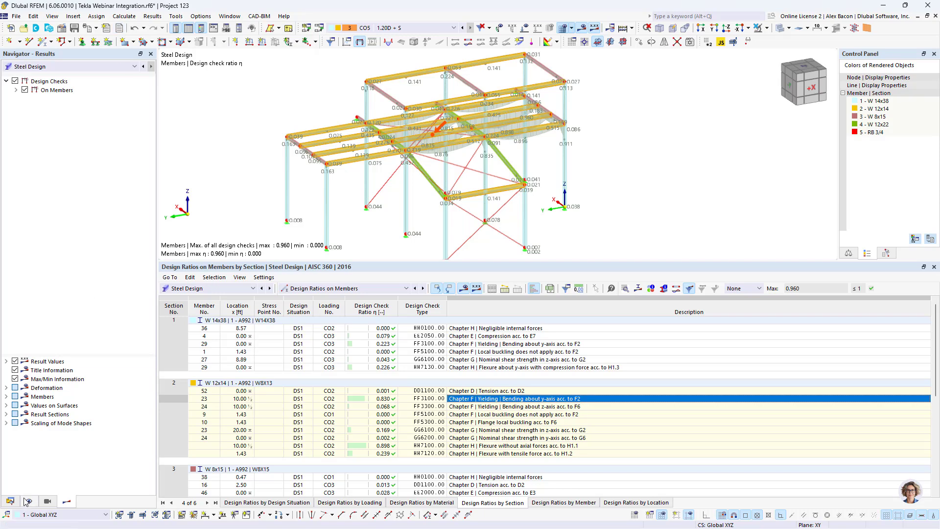
Reopen saved printout report 1 from the model data and examine its selected report items in the Printout Report Manager
click(14, 501)
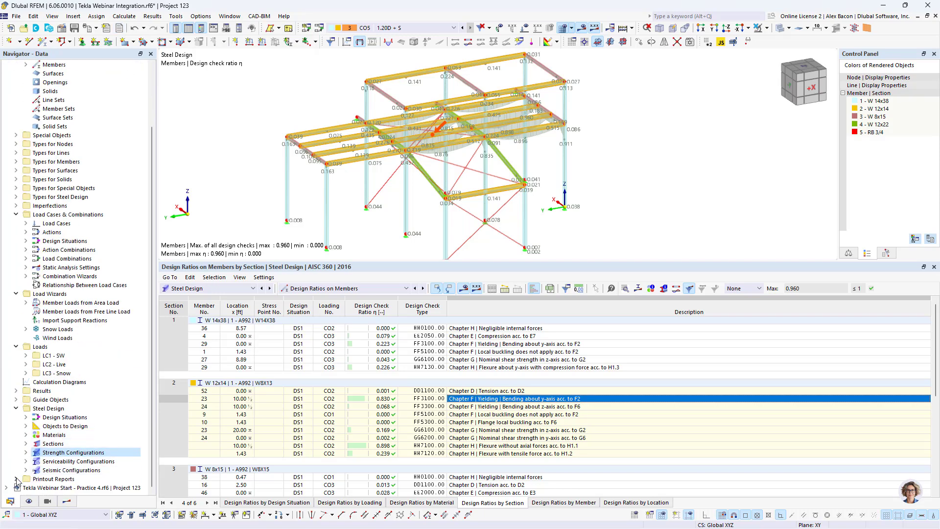
click(44, 478)
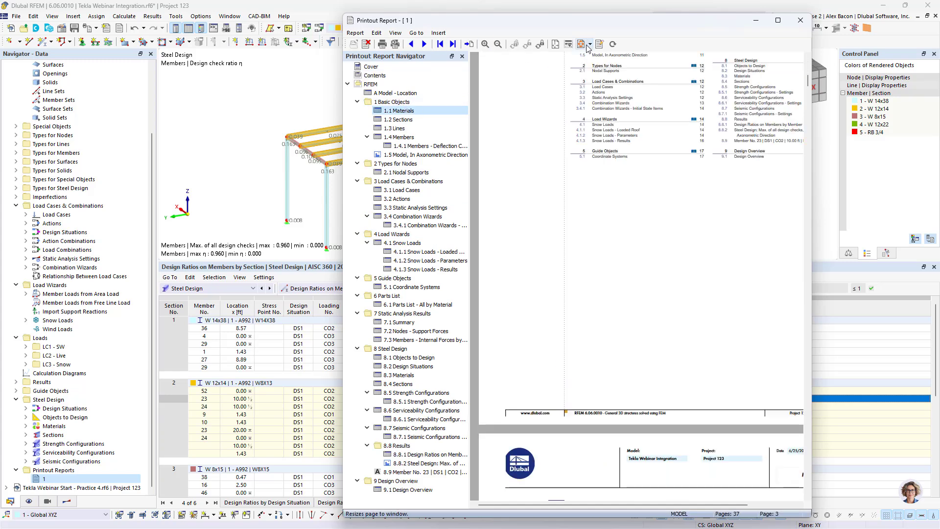
click(602, 46)
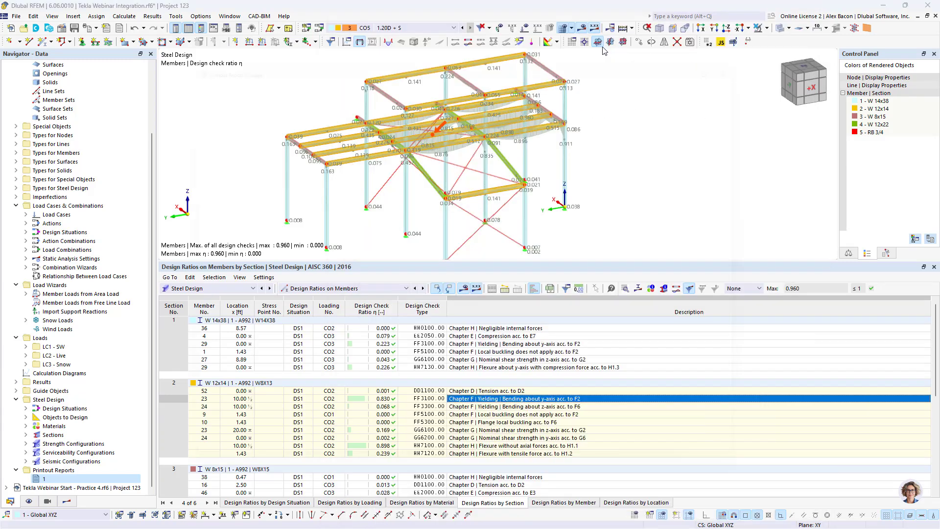
scroll(360, 182, down, 8)
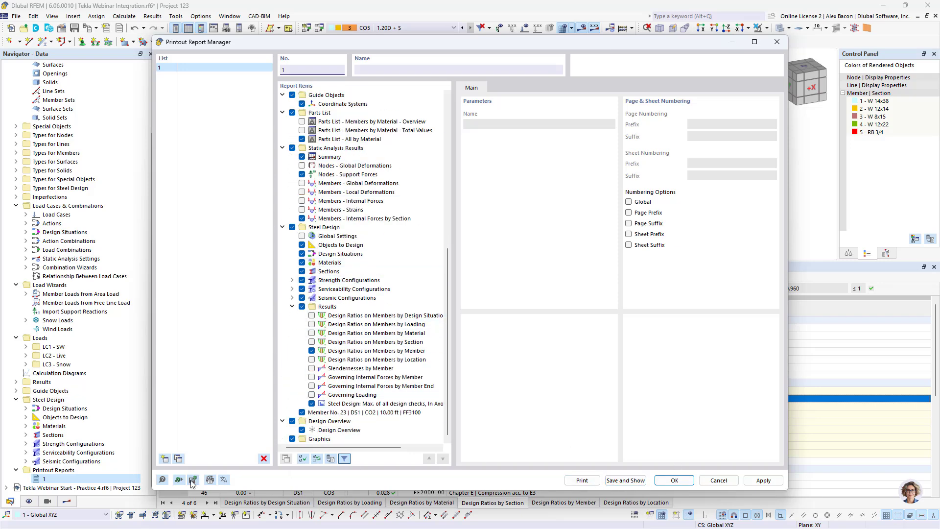
Save and show the printout report from the manager, view section 3.1 Load Cases, and close the report
click(625, 480)
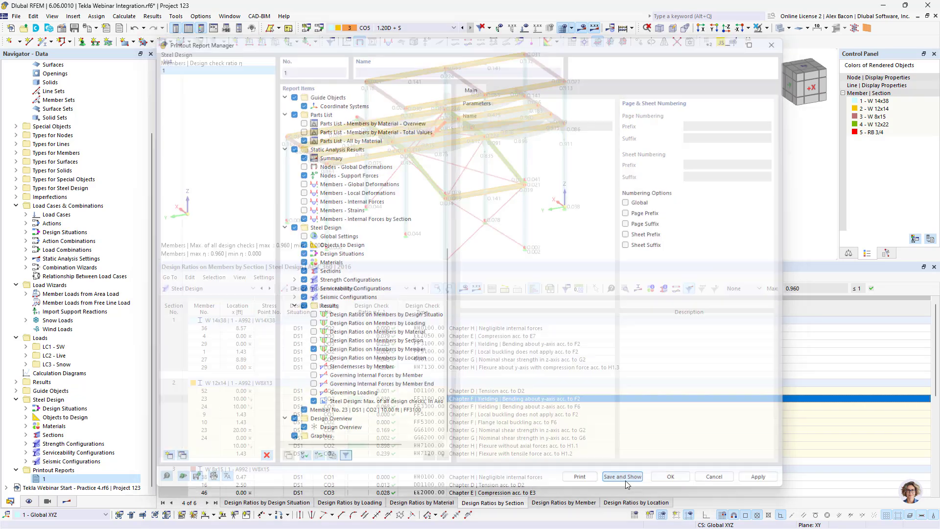
click(401, 190)
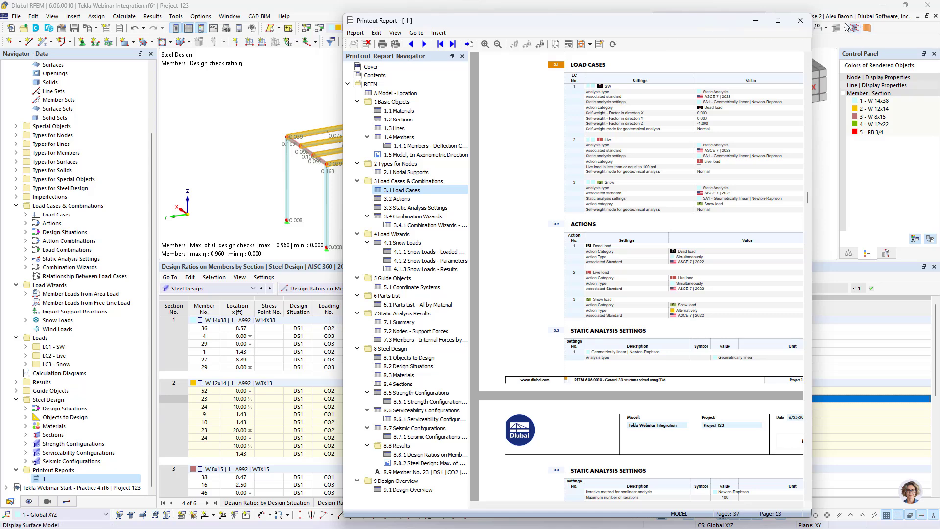
click(800, 20)
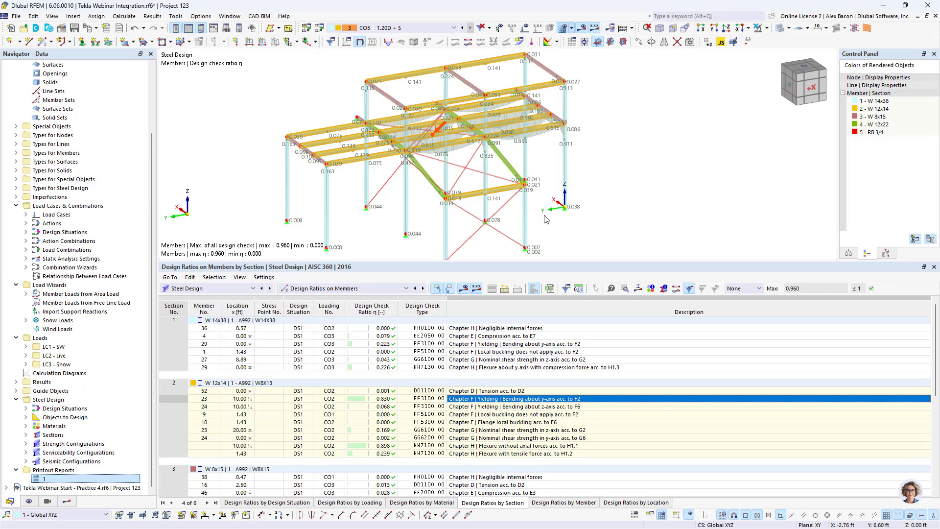
Switch to the PowerPoint presentation and start the slide show from slide 14, Future Development
key(super)
click(591, 519)
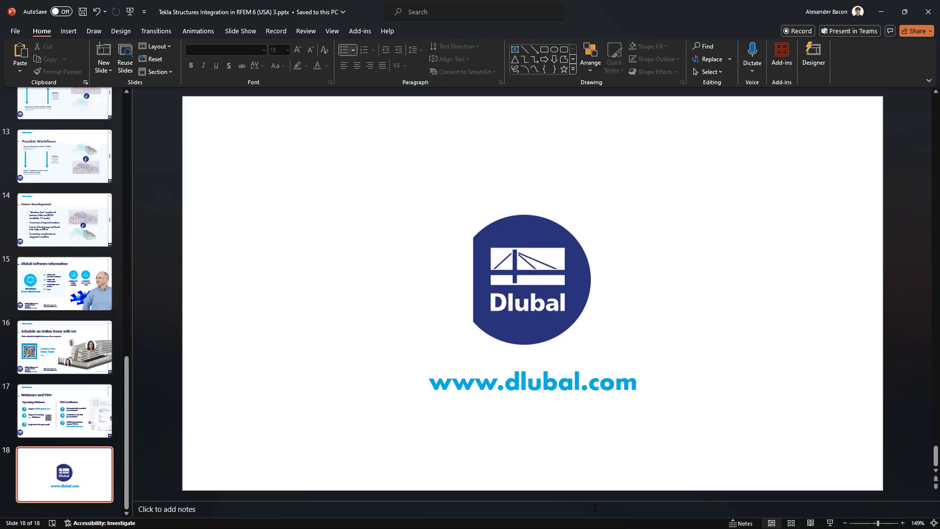
scroll(73, 294, up, 2)
click(77, 304)
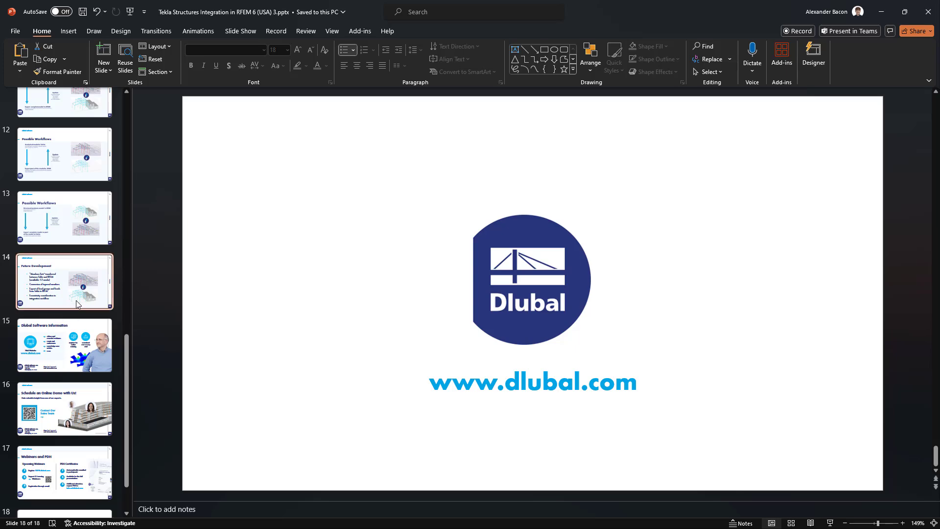
click(829, 524)
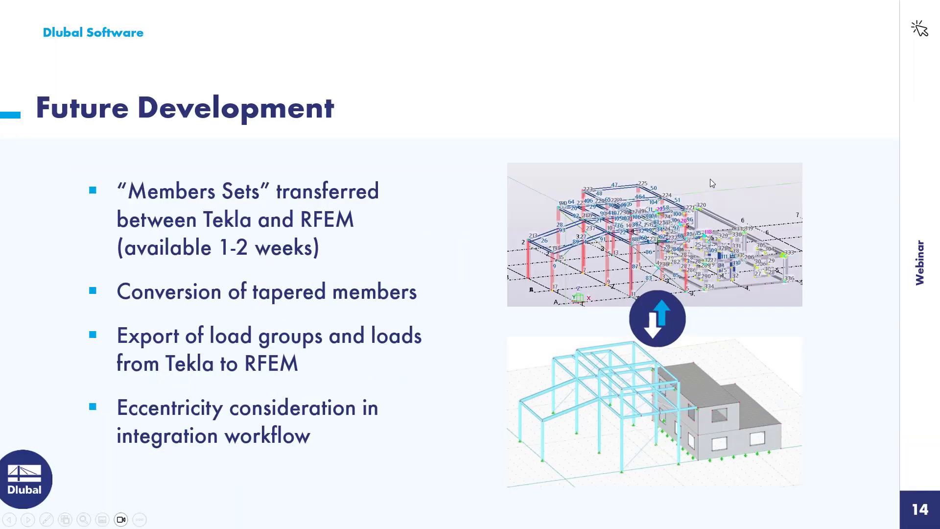